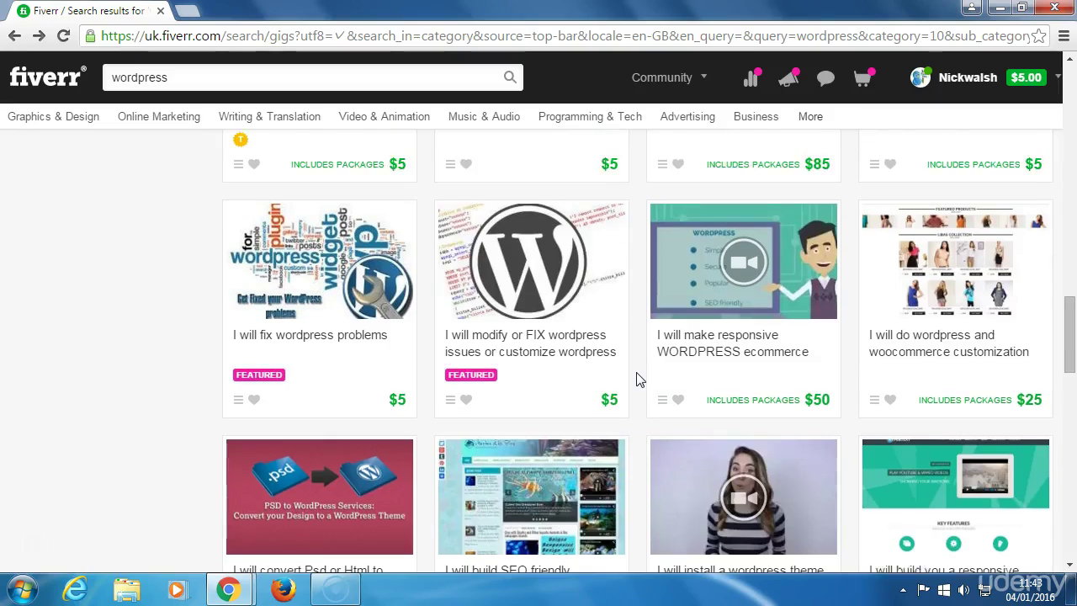
Open the Fiverr gig "I will create WordPress Website or Blog for you" and review its packages and description
scroll(640, 380, up, 1)
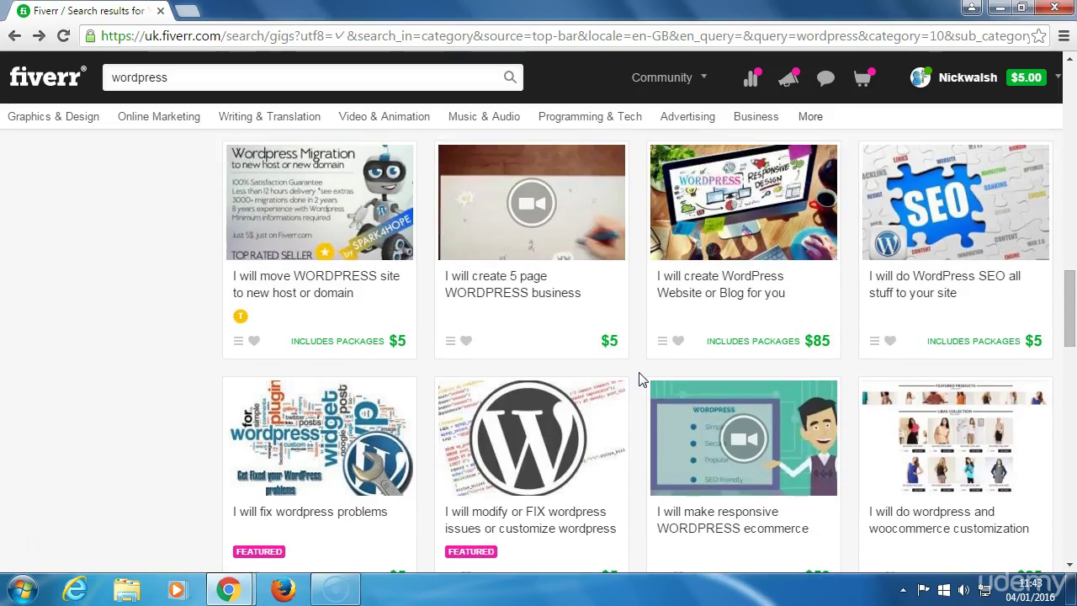
scroll(641, 379, up, 1)
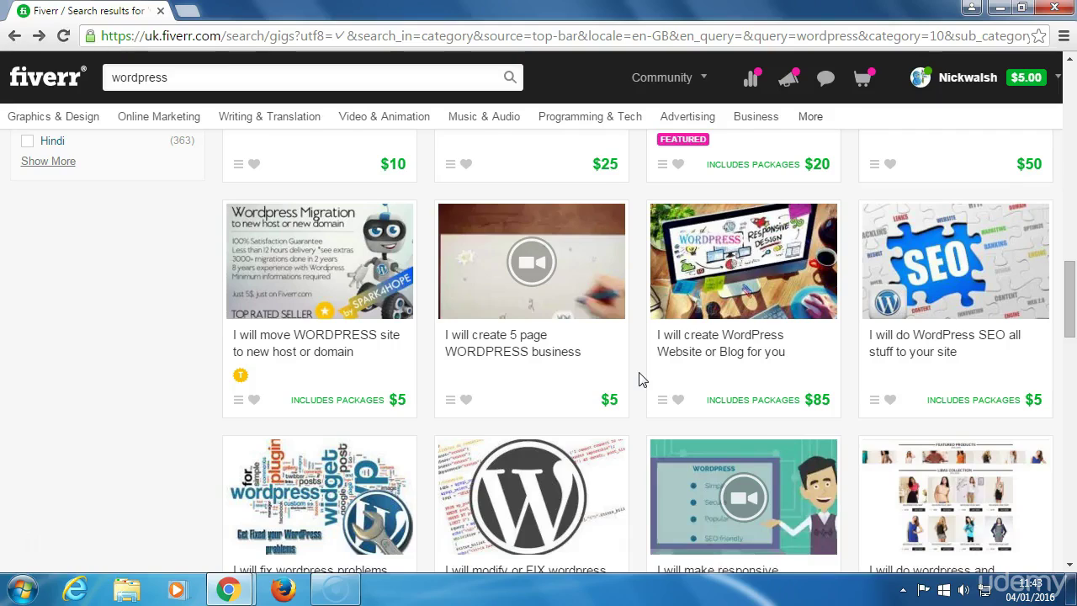
click(690, 383)
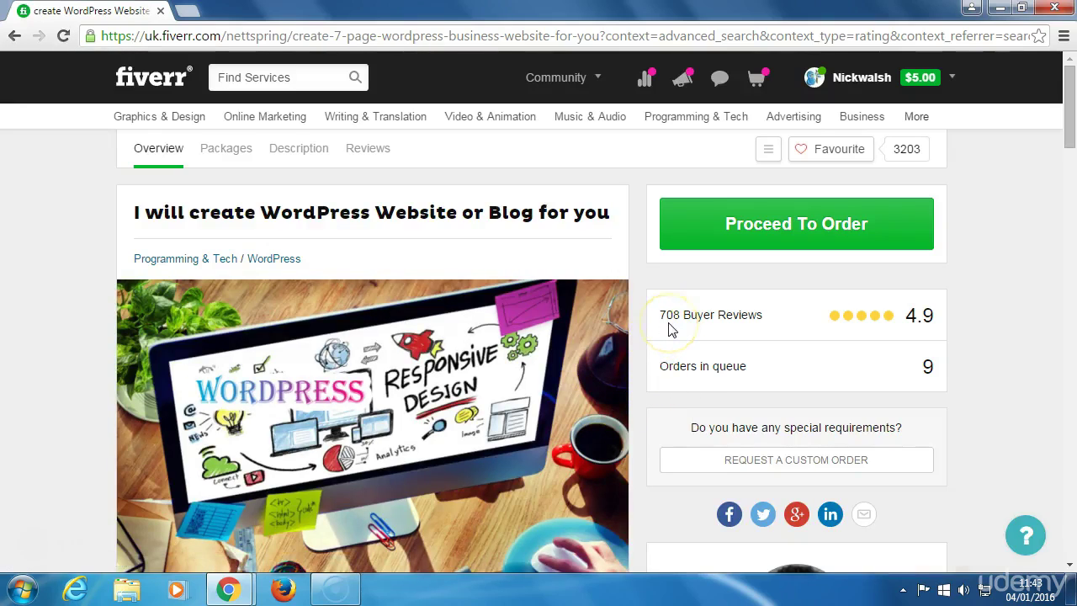
scroll(640, 337, down, 7)
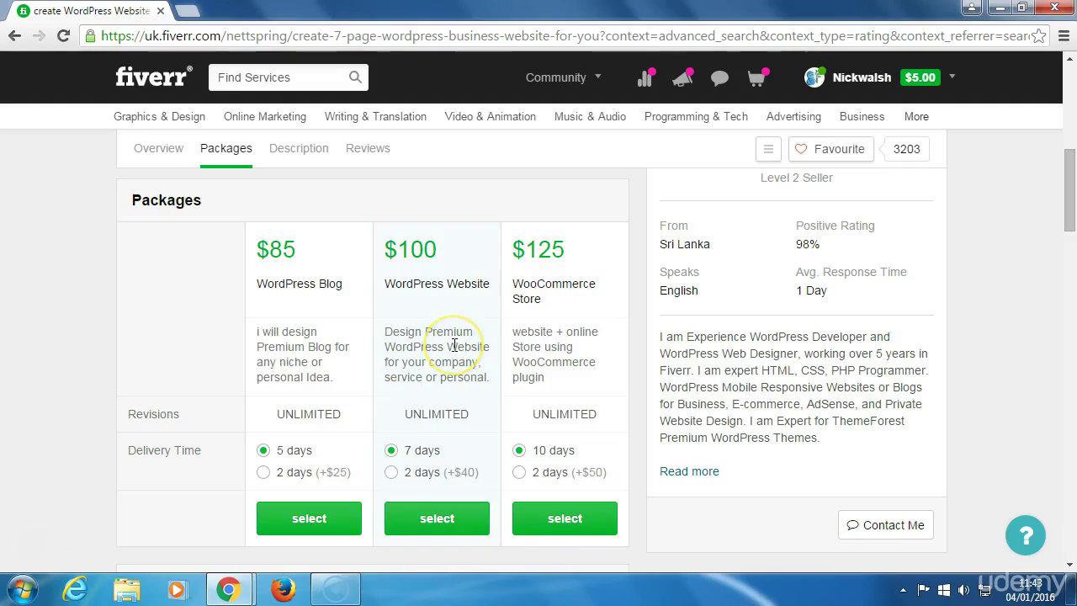
scroll(454, 345, down, 8)
scroll(455, 352, down, 5)
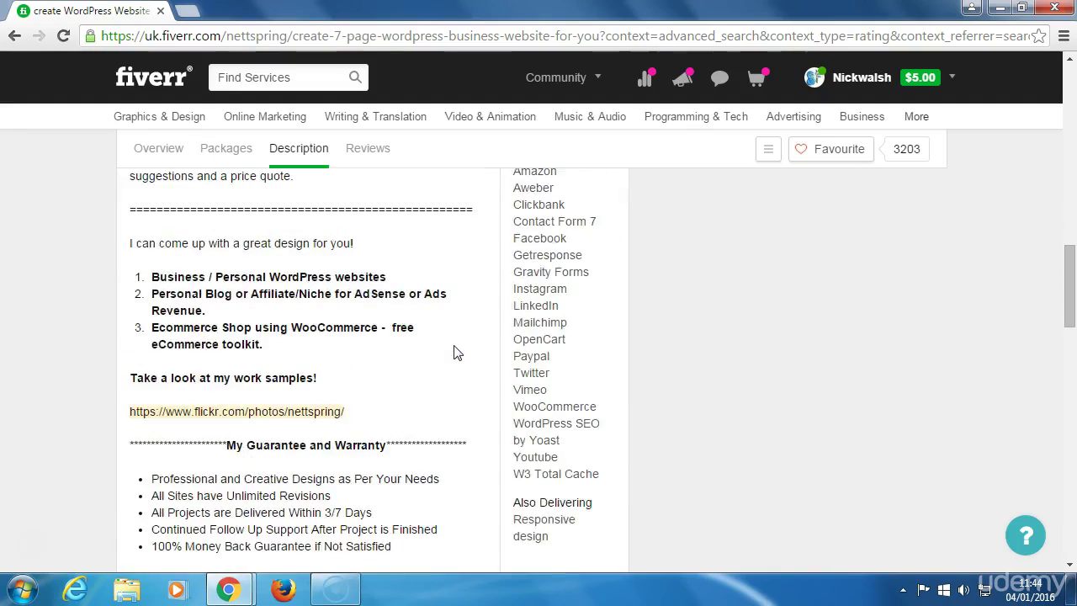
scroll(453, 351, up, 10)
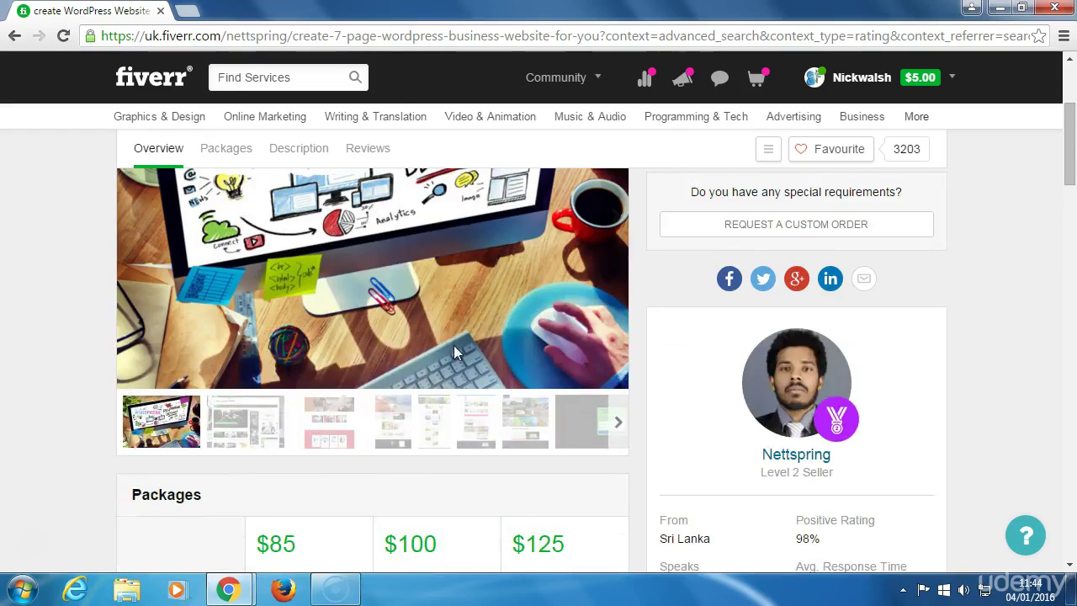
scroll(362, 353, up, 3)
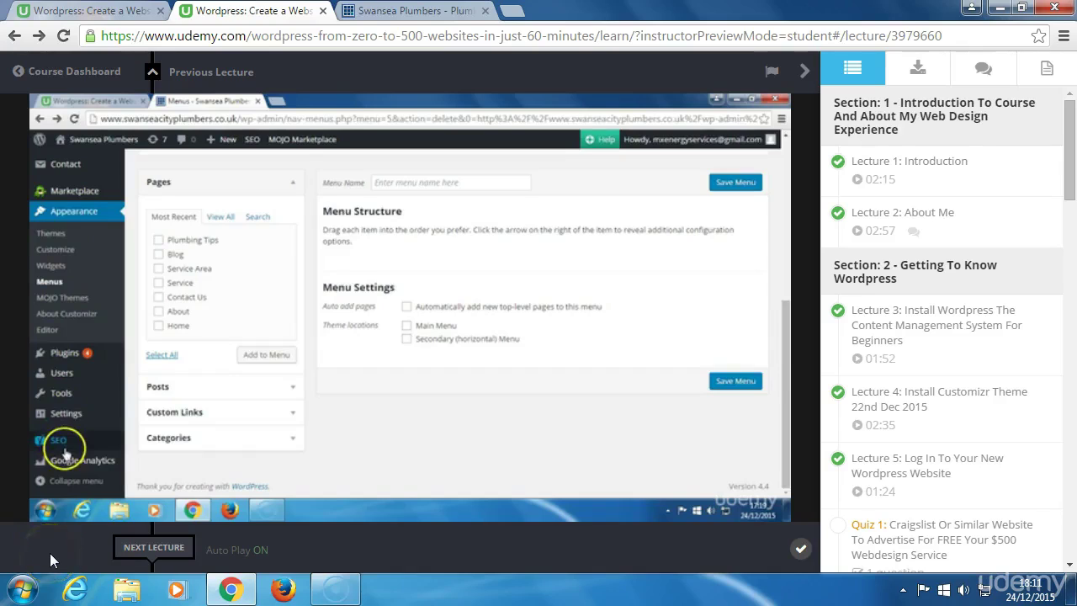
Examine the playback speed options of the Udemy lecture video
click(342, 431)
mouse_move(401, 452)
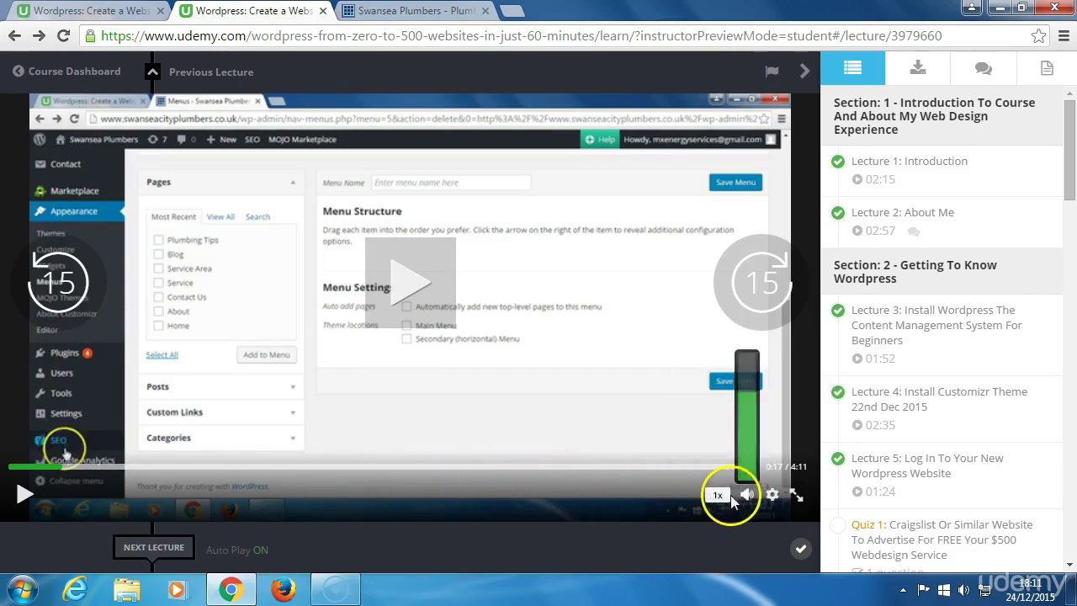
mouse_move(719, 497)
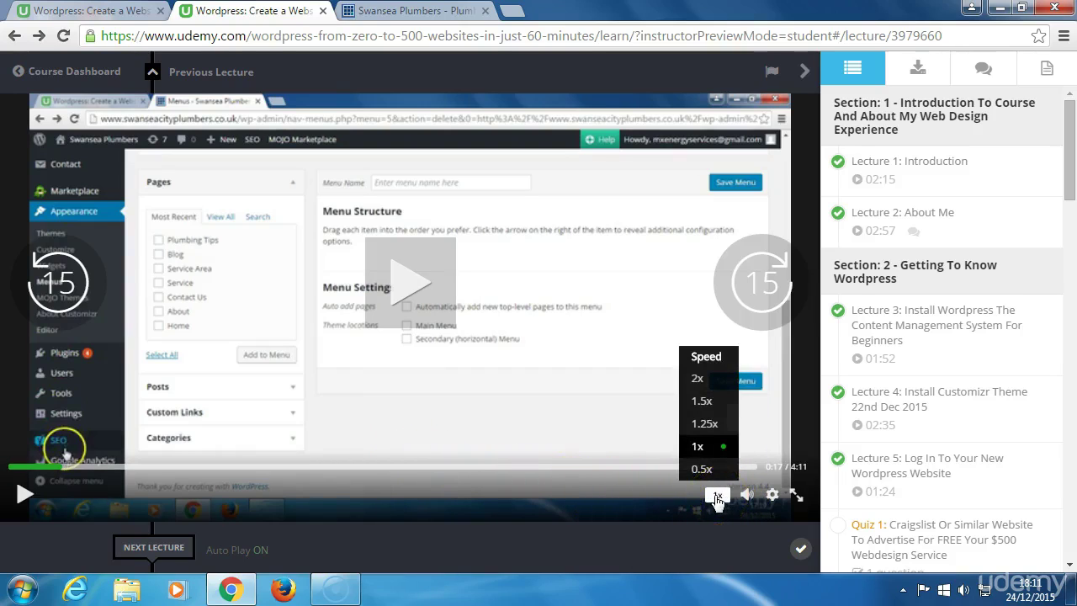
click(696, 385)
click(706, 423)
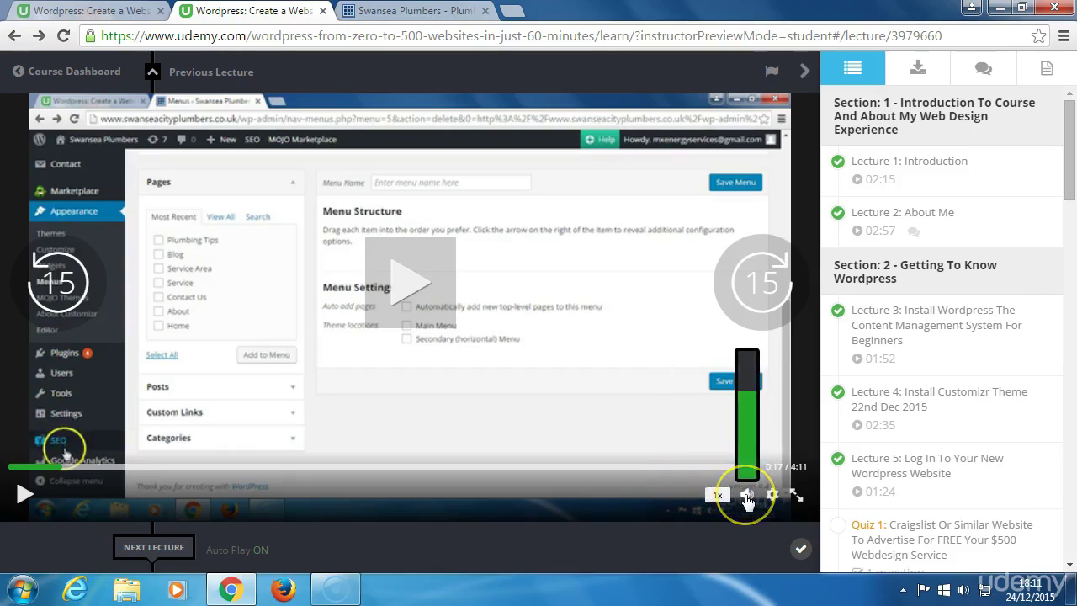
Lower the lecture video's volume slightly and look at the player's settings and fullscreen controls
click(748, 439)
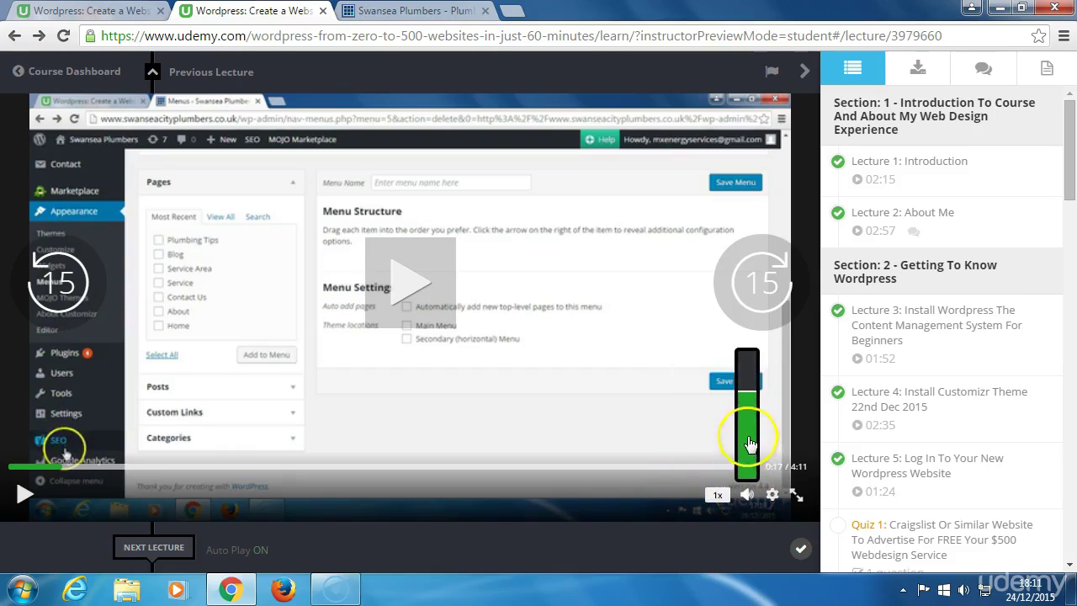
drag(748, 426, 747, 416)
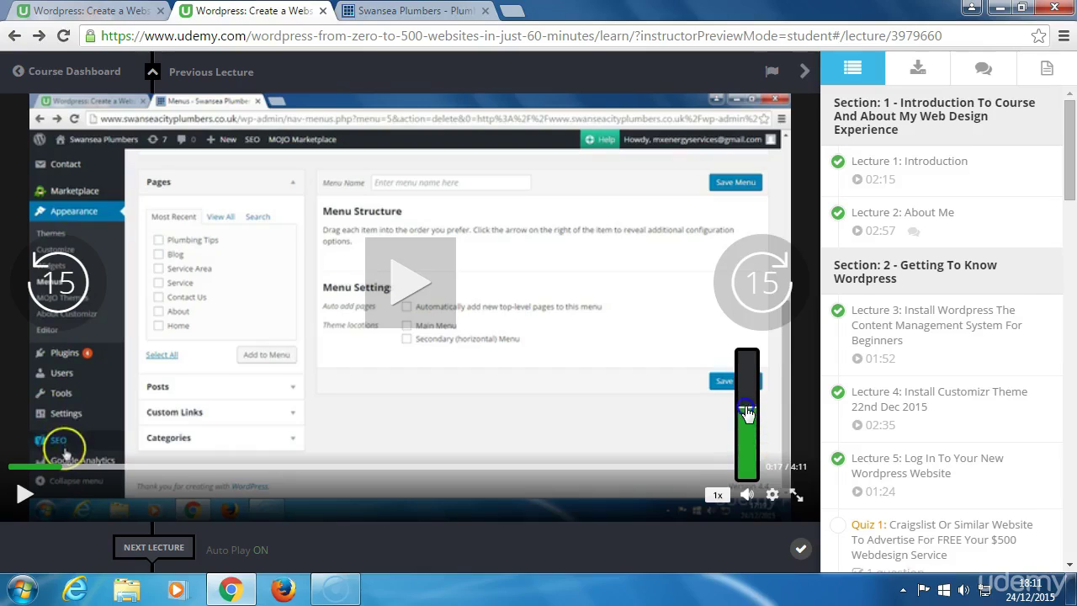
click(771, 495)
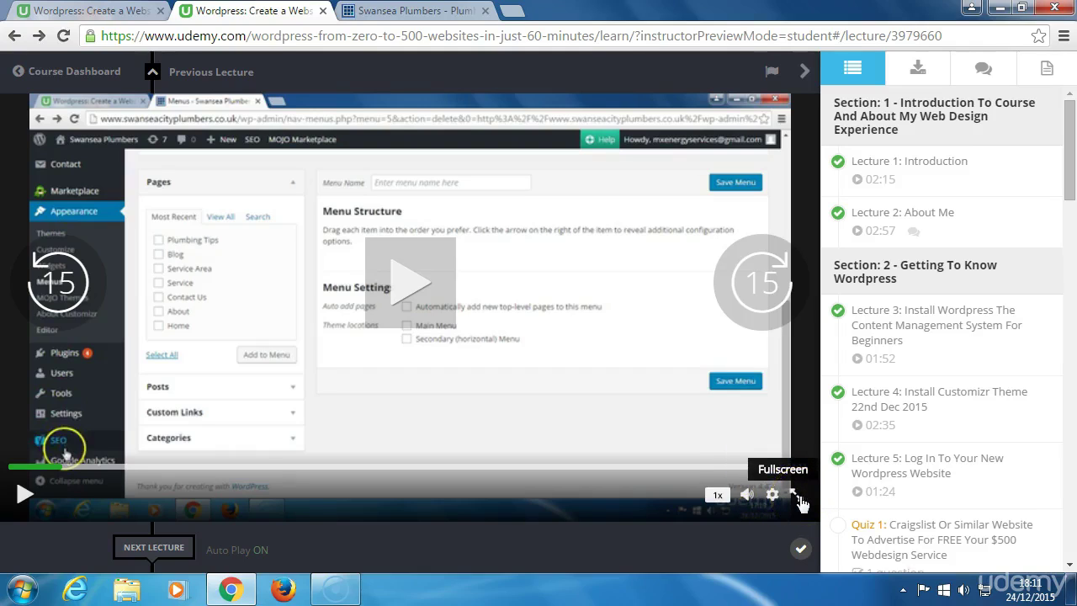
click(781, 444)
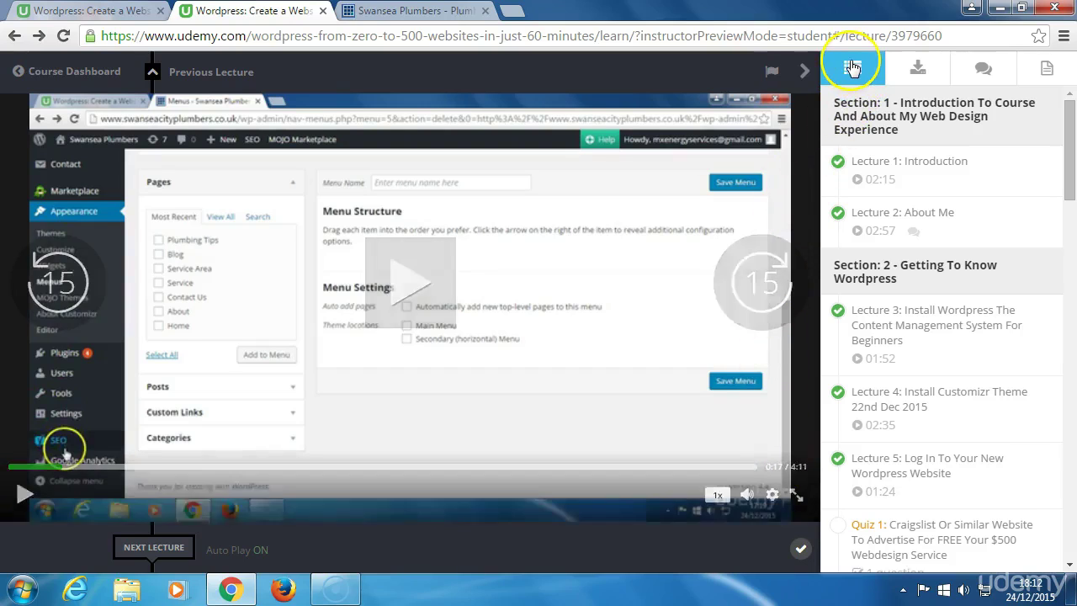
View the lecture's downloads, discussion and notes sections beside the video
click(915, 69)
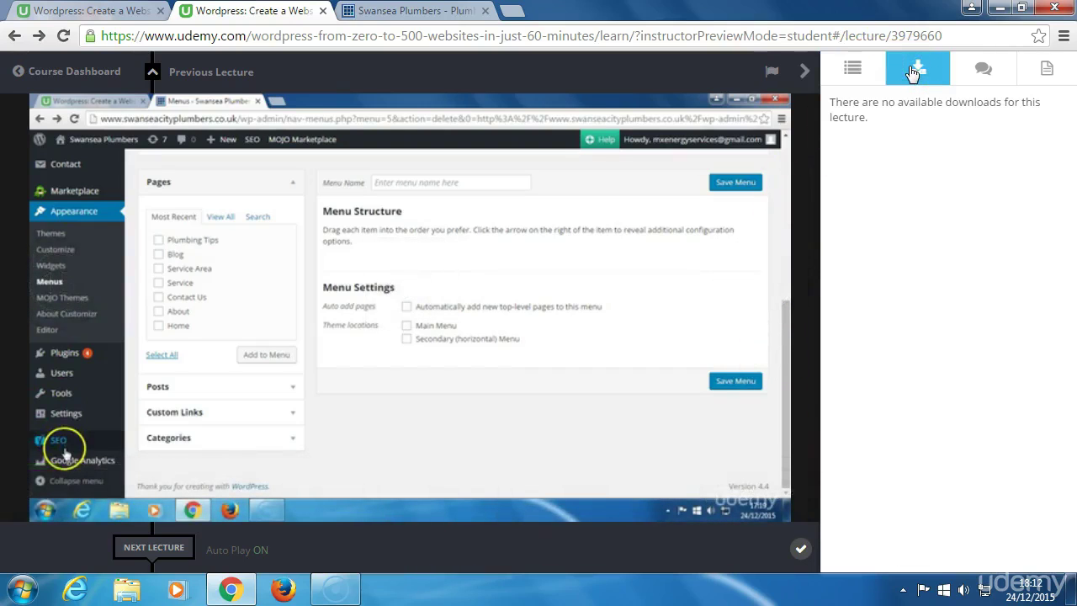
click(973, 70)
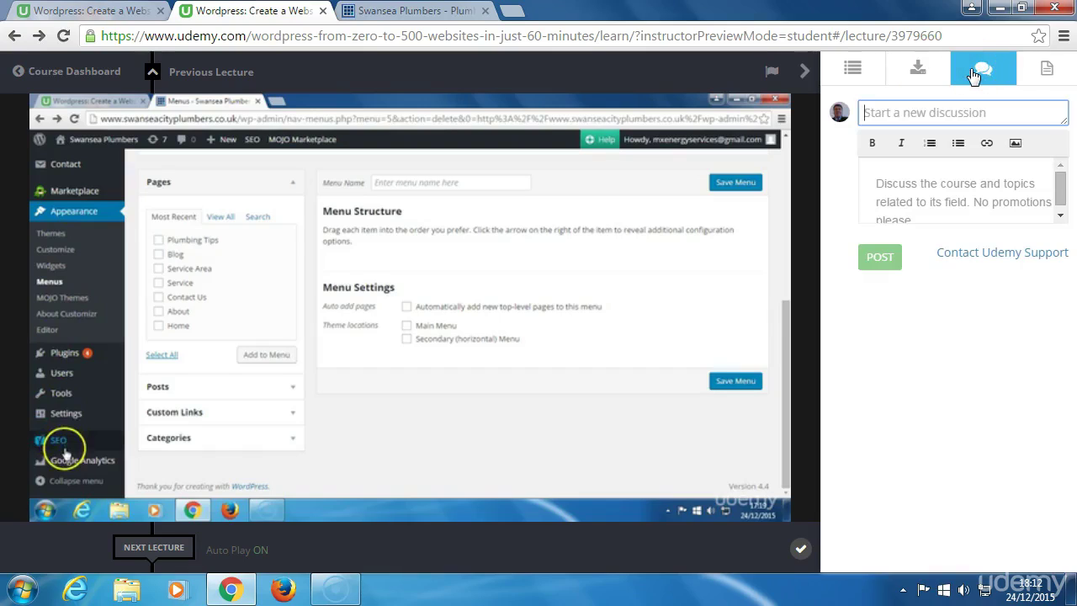
click(1028, 74)
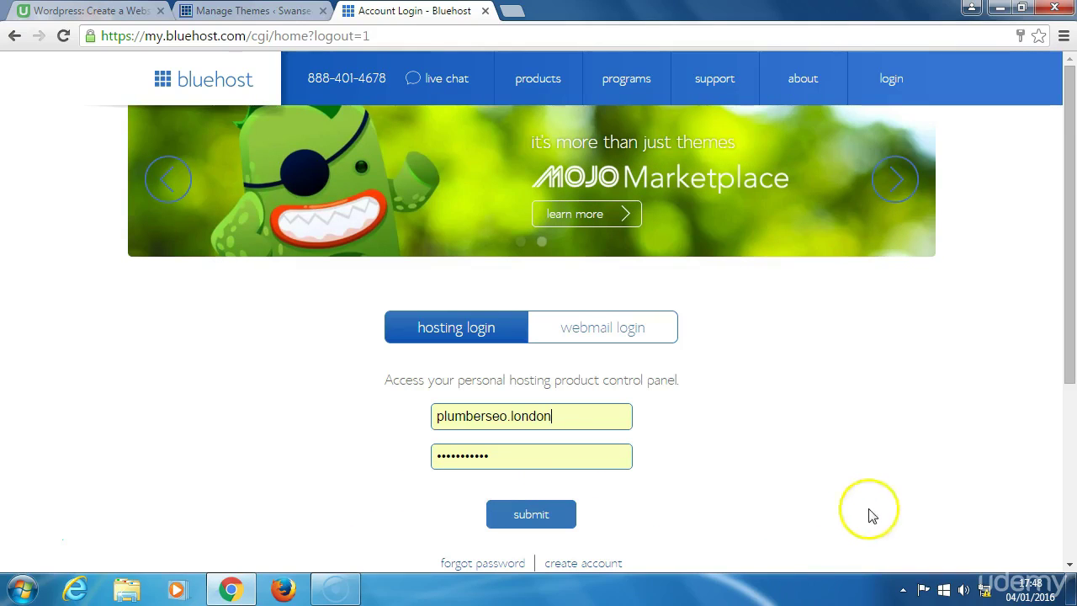
Log in to the Bluehost hosting control panel with the prefilled credentials
mouse_move(1032, 596)
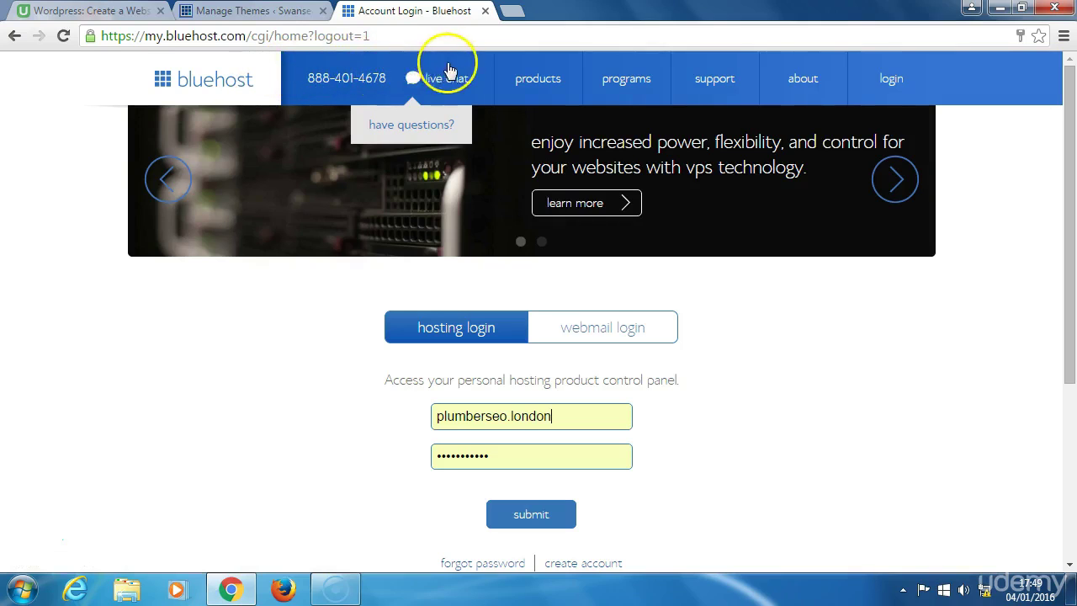
mouse_move(505, 65)
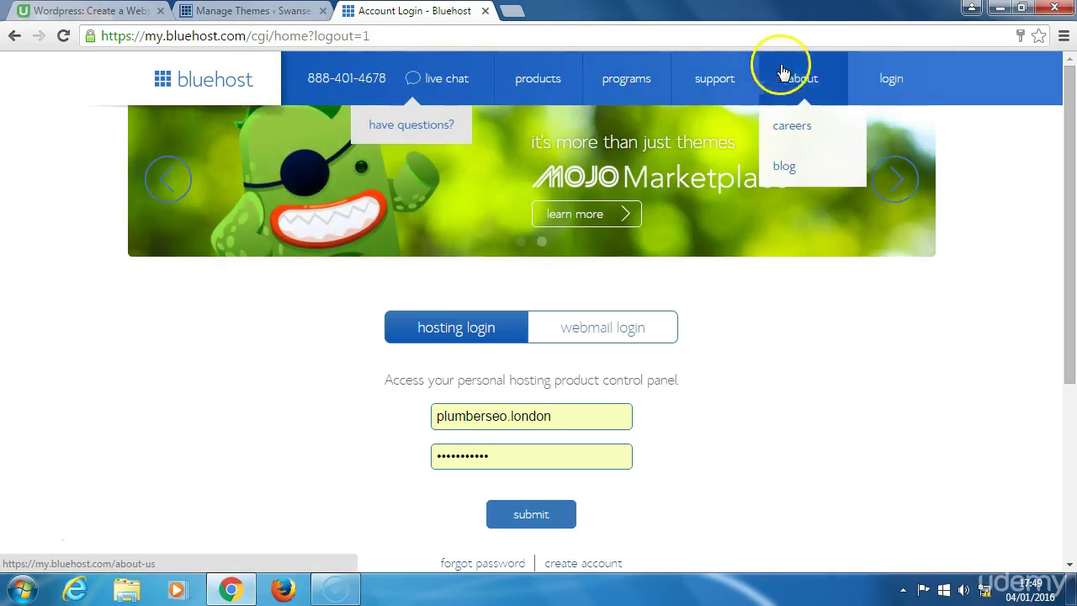
click(897, 81)
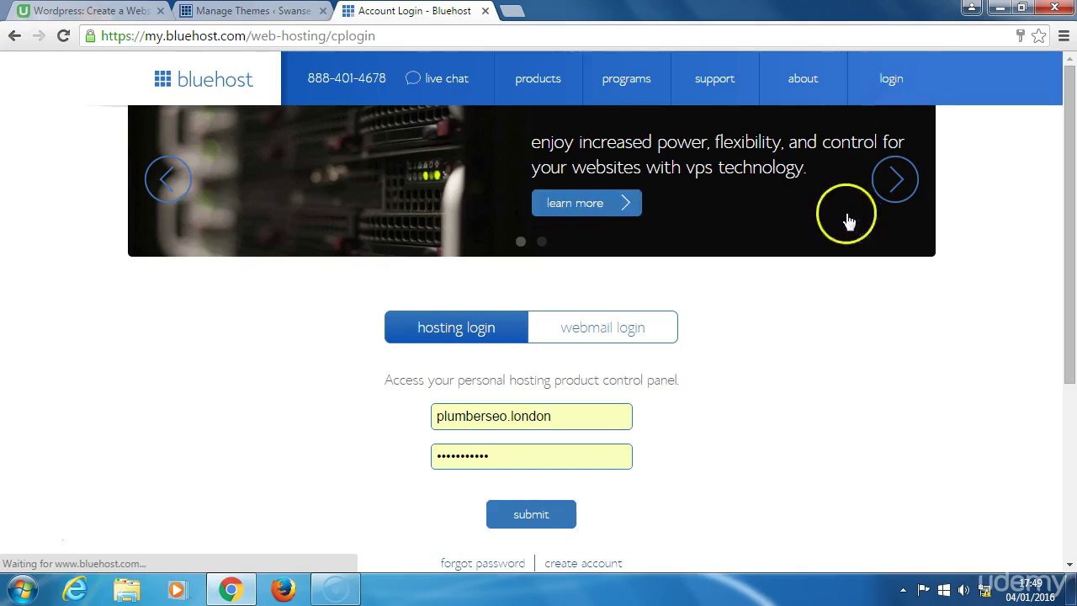
click(551, 515)
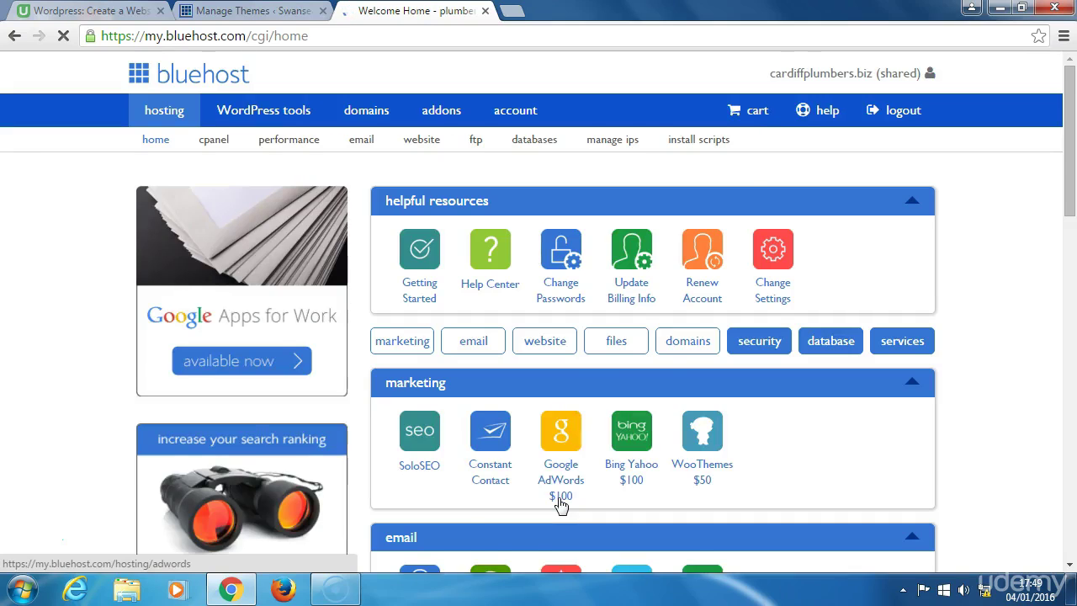
Open the WordPress installer from the hosting home page's website section and start a new installation
scroll(562, 503, down, 3)
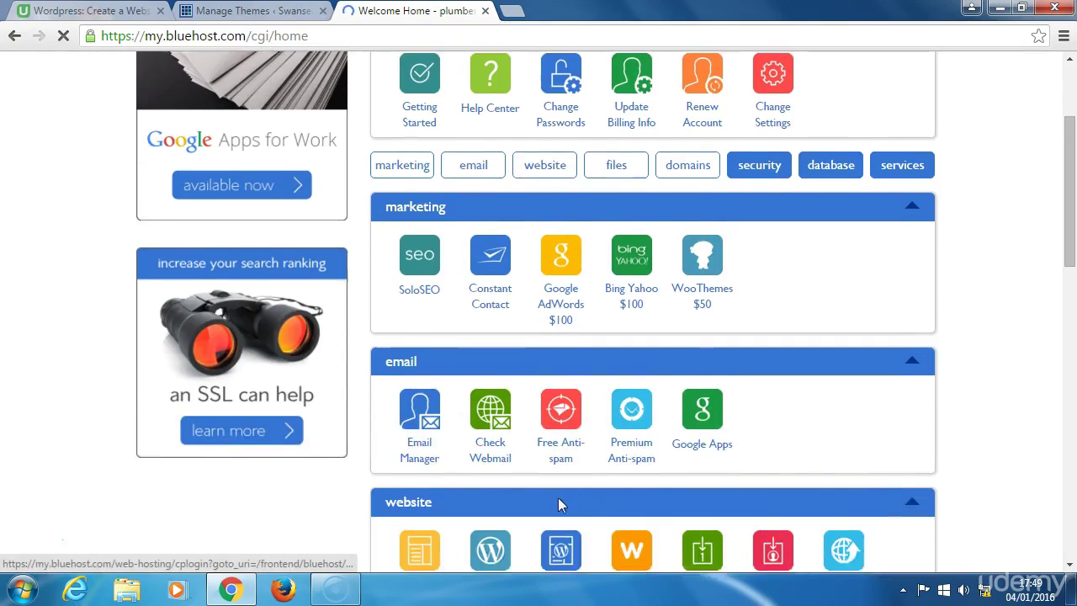
scroll(558, 503, down, 1)
click(492, 489)
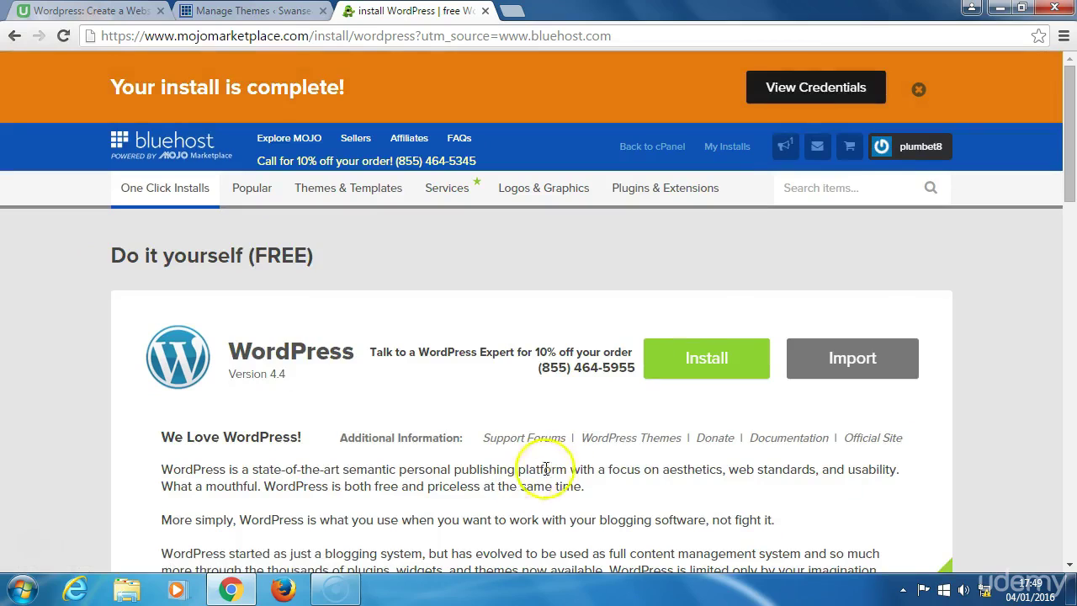
click(696, 363)
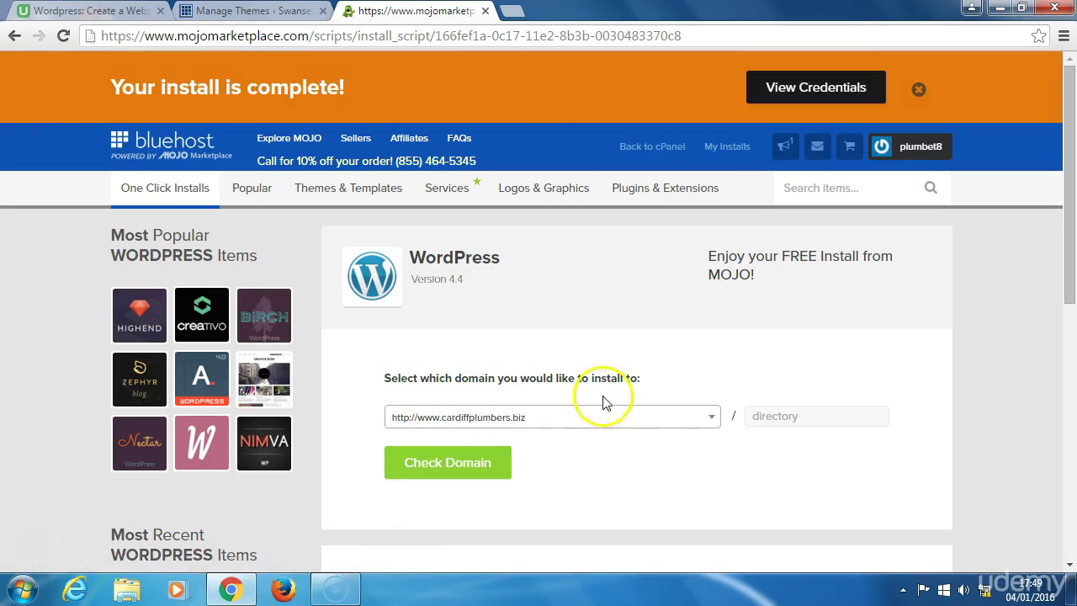
click(711, 418)
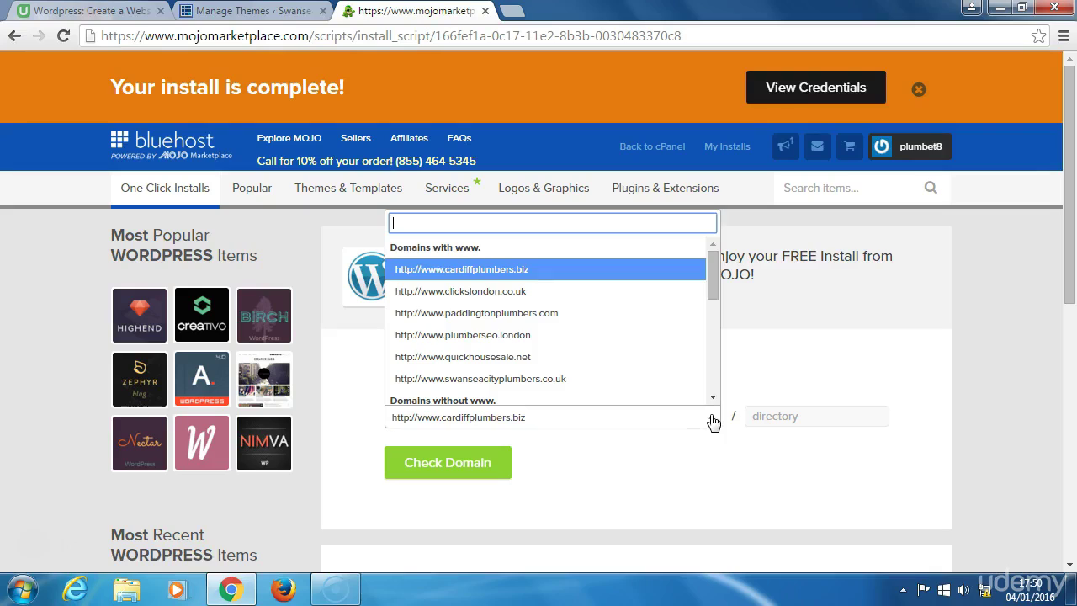
click(554, 386)
click(495, 451)
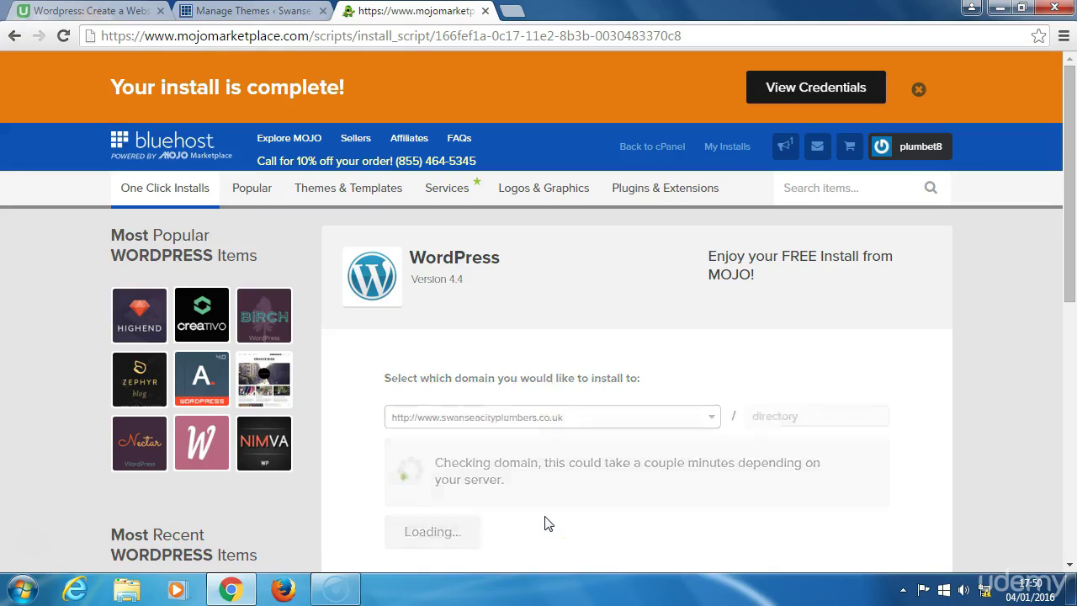
click(494, 491)
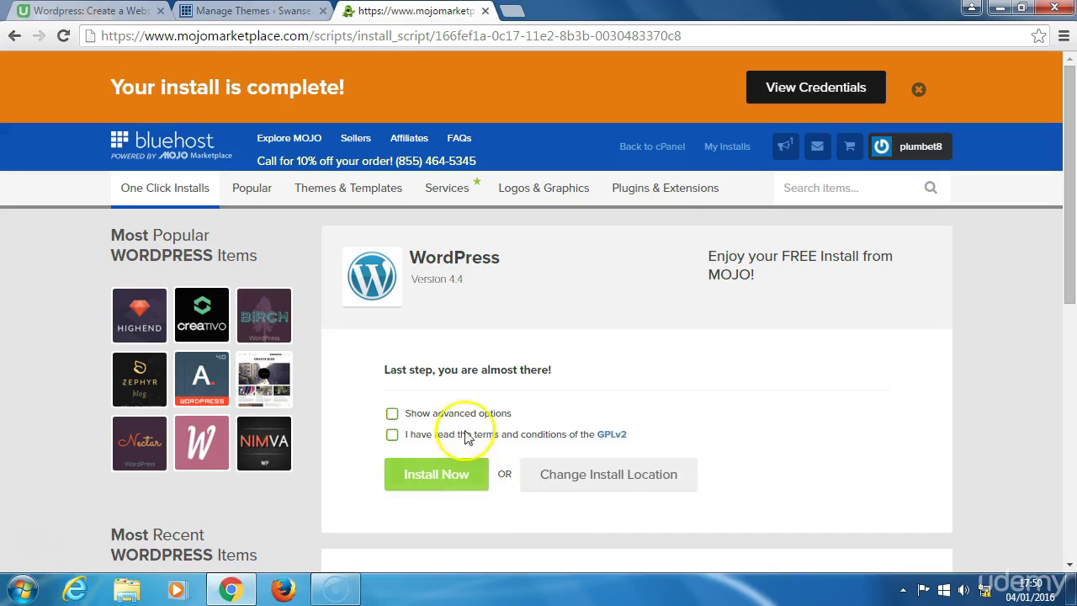
click(392, 434)
click(417, 475)
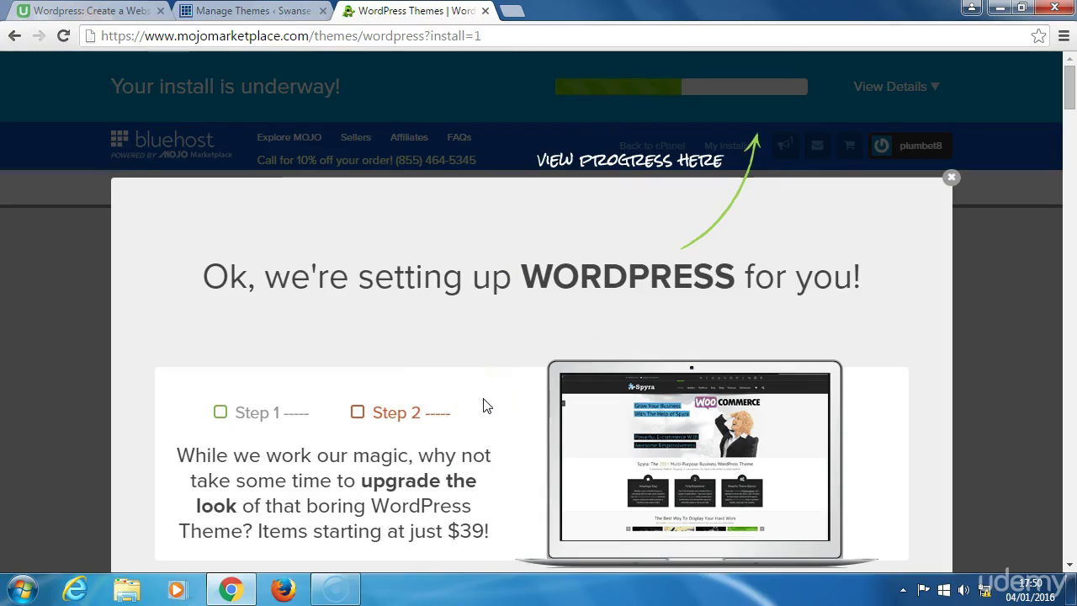
Look up bbc.co.uk on BuiltWith and examine the web server, content management, advertising and analytics technologies in its profile
click(504, 373)
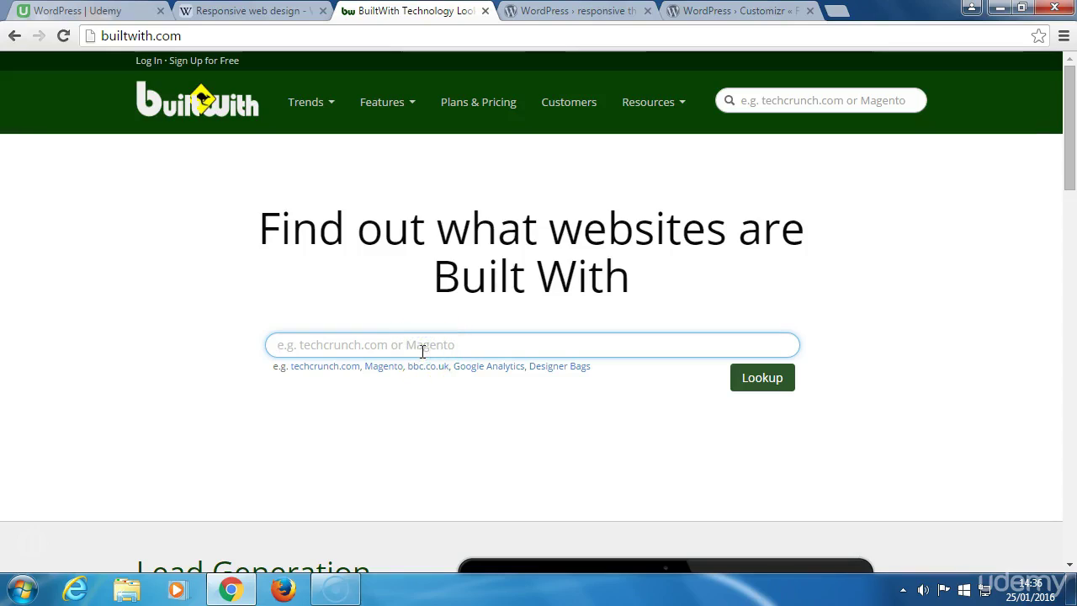
text(ww)
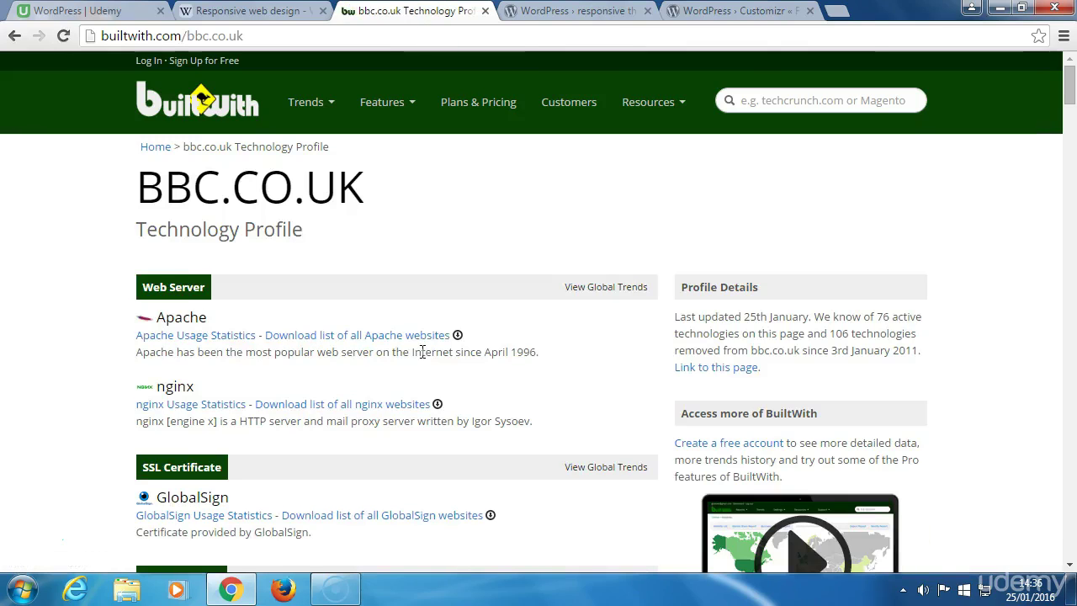
scroll(195, 370, down, 3)
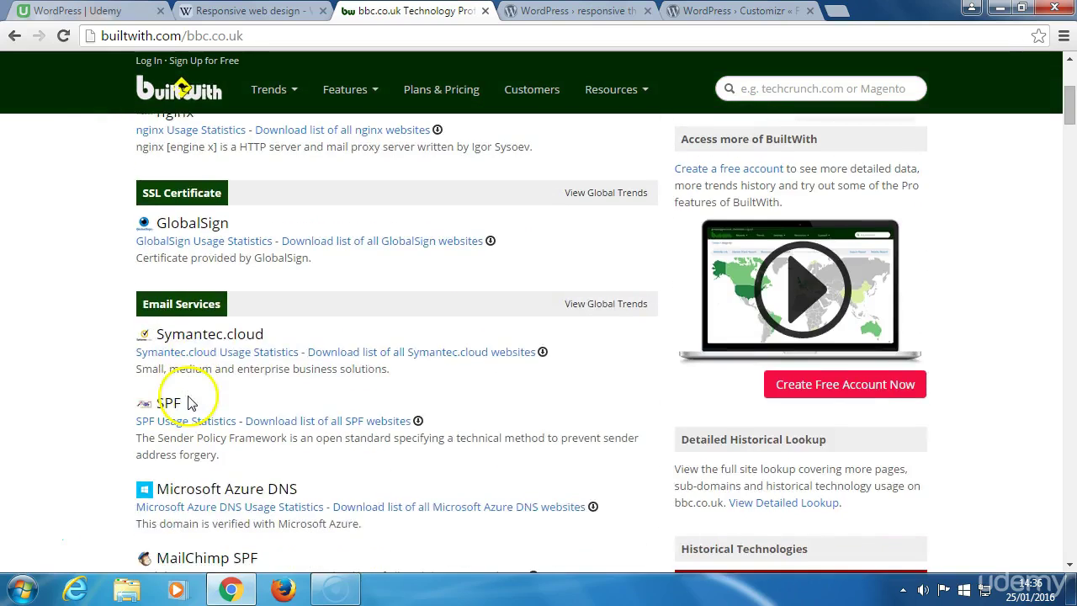
scroll(201, 360, down, 2)
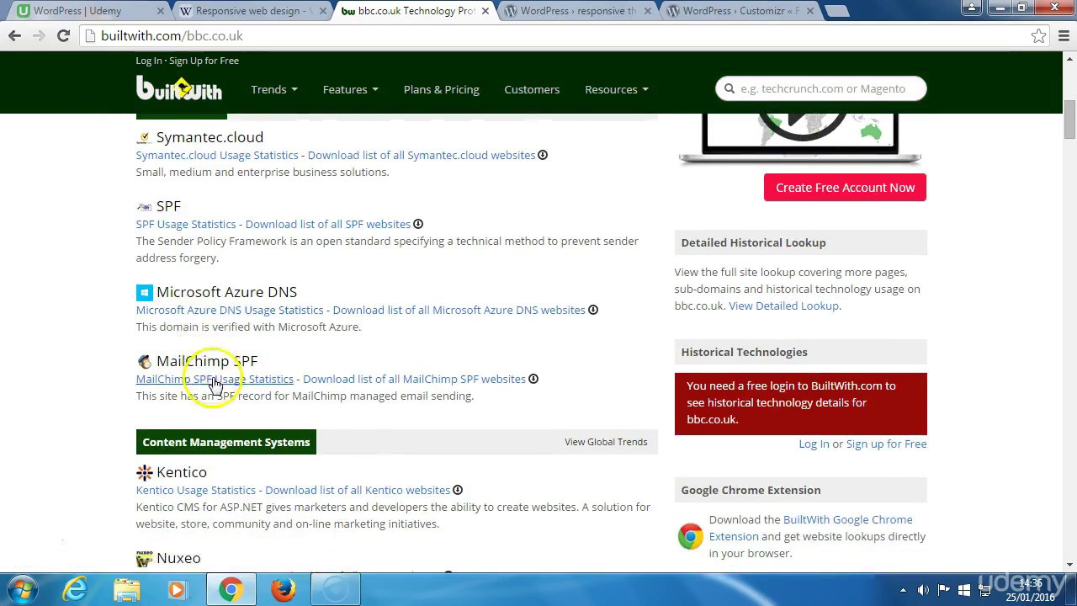
scroll(212, 380, down, 2)
scroll(213, 385, down, 1)
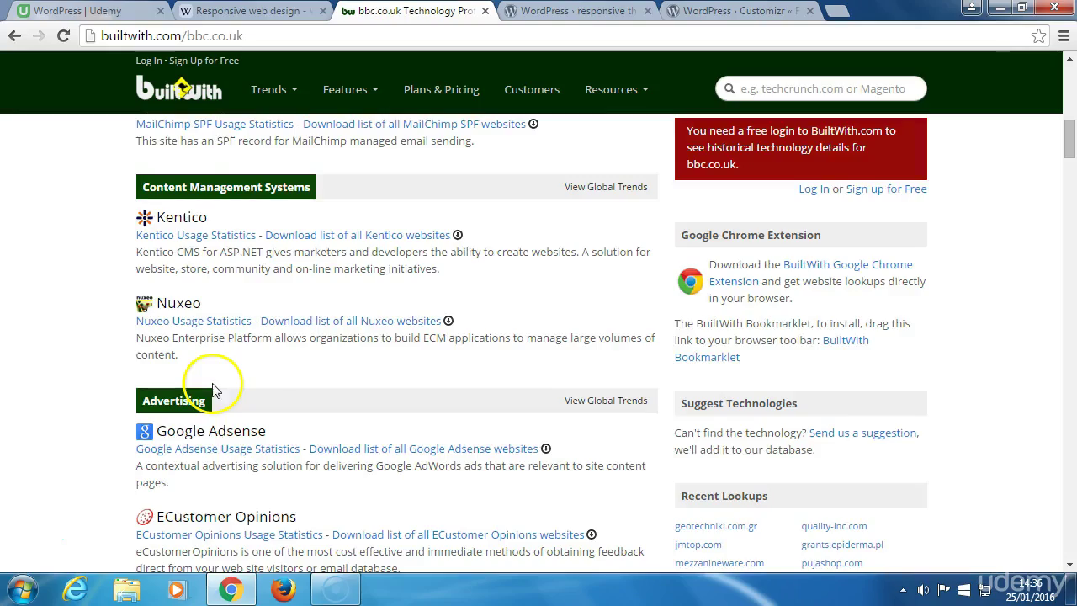
scroll(213, 389, down, 7)
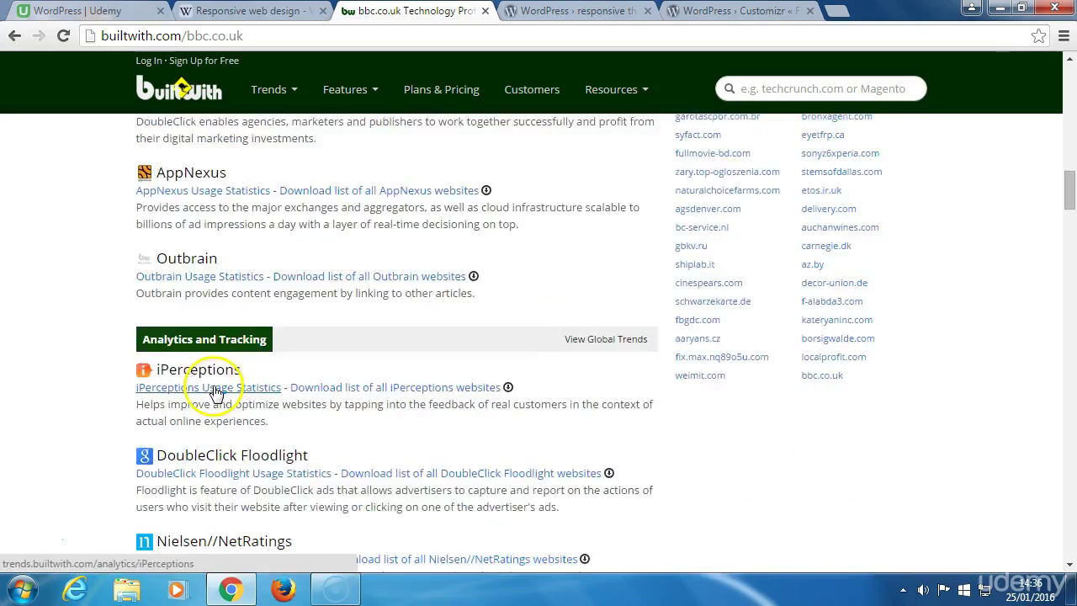
scroll(215, 392, down, 7)
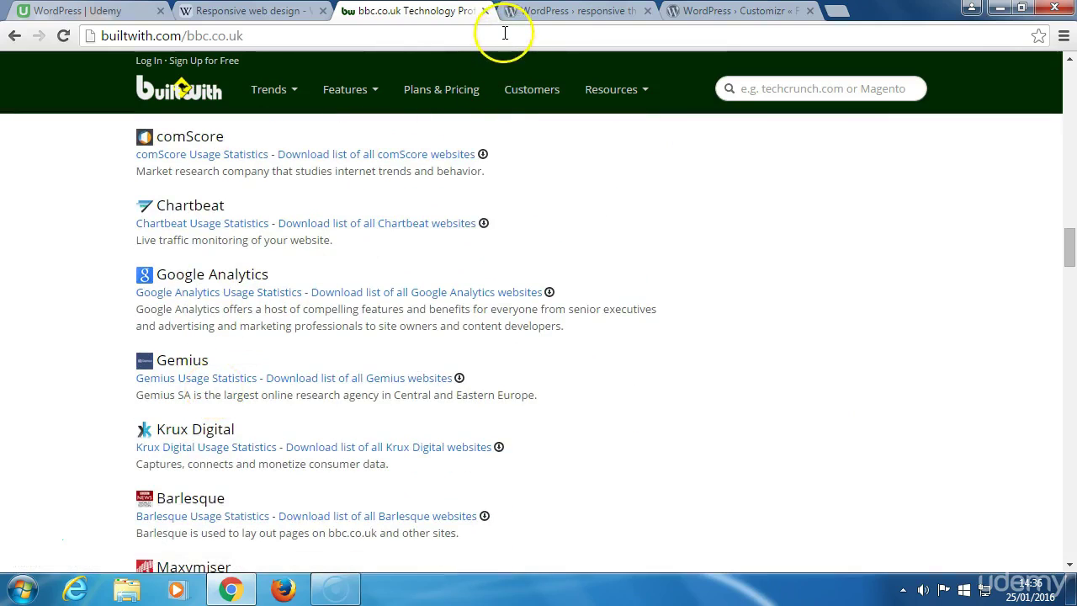
Read the Wikipedia article on responsive web design and review the Customizr theme's details page on WordPress.org
click(286, 17)
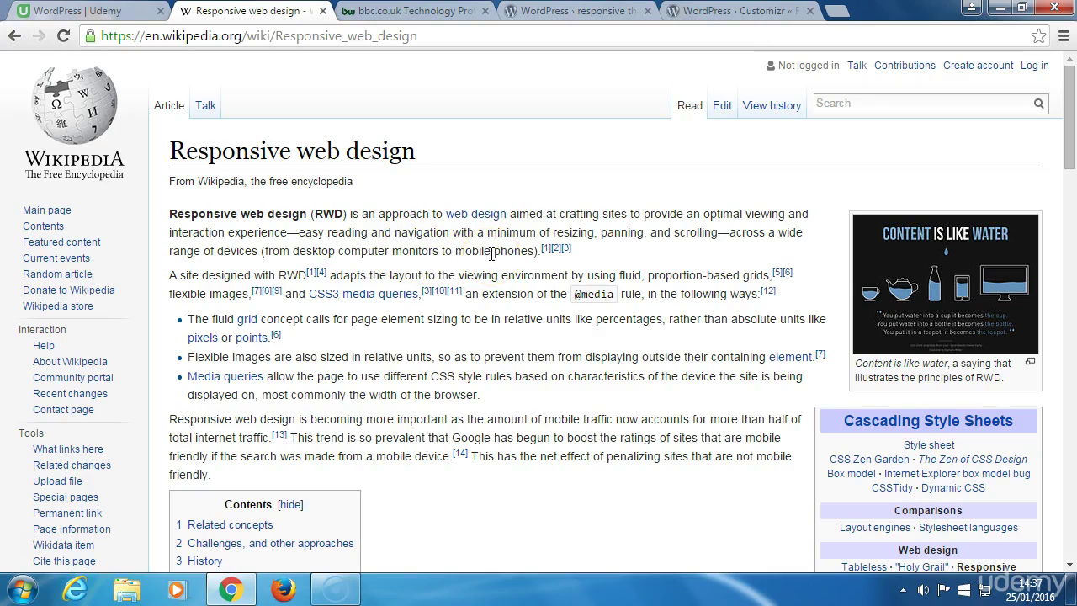
click(568, 13)
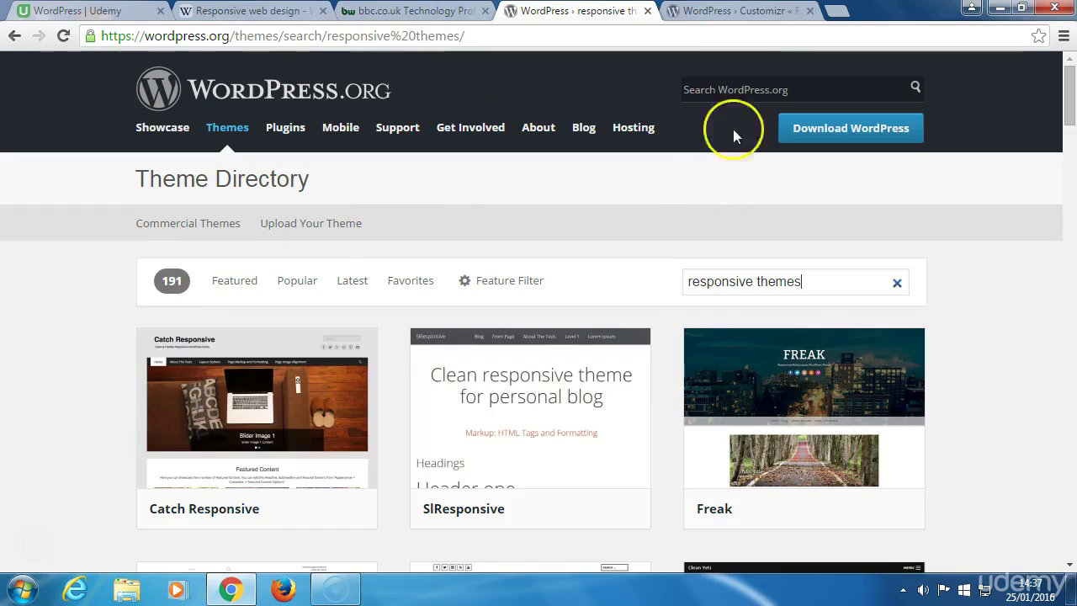
click(734, 13)
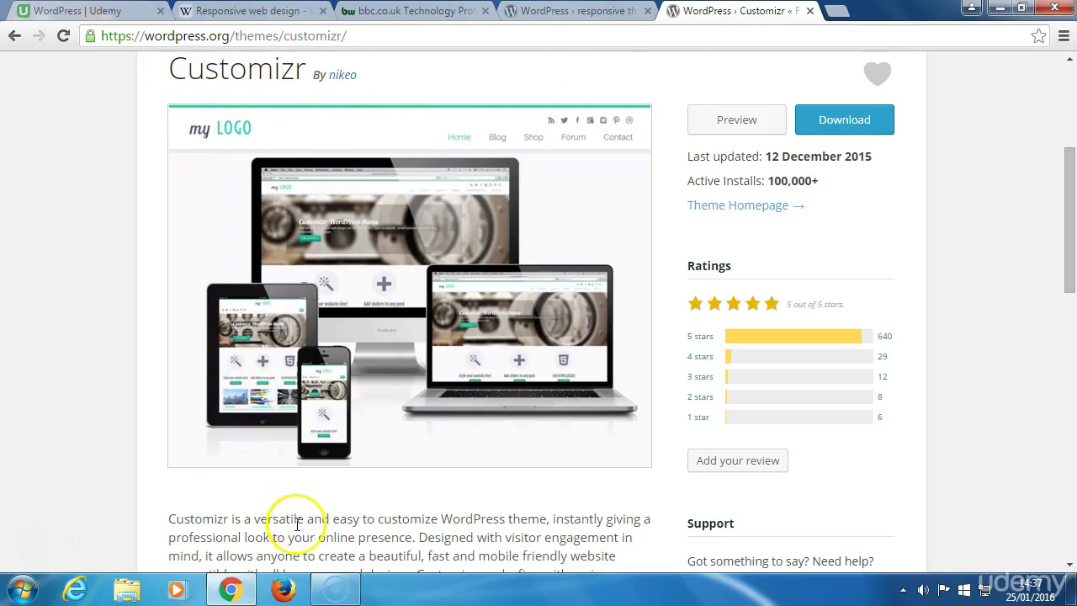
scroll(297, 525, down, 1)
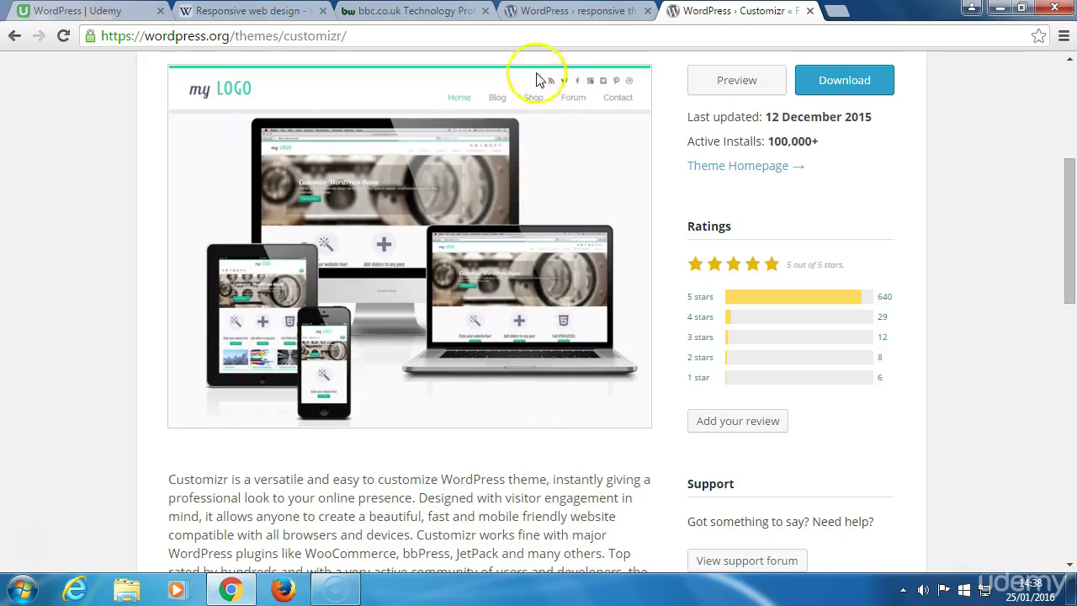
Examine the Catch Responsive and Freak themes in the WordPress.org directory results for responsive themes
click(538, 14)
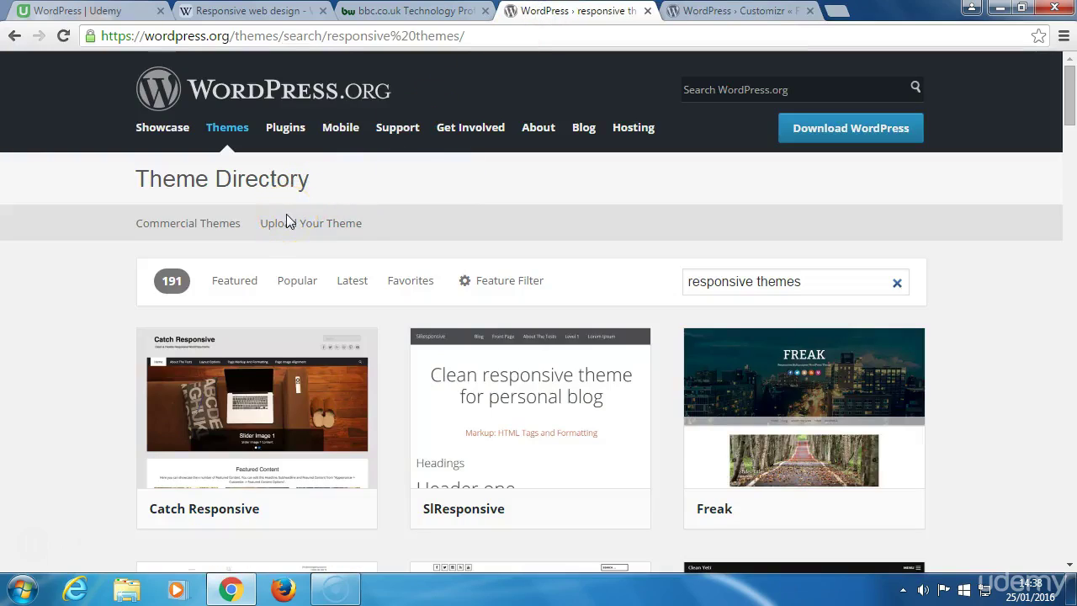
mouse_move(241, 389)
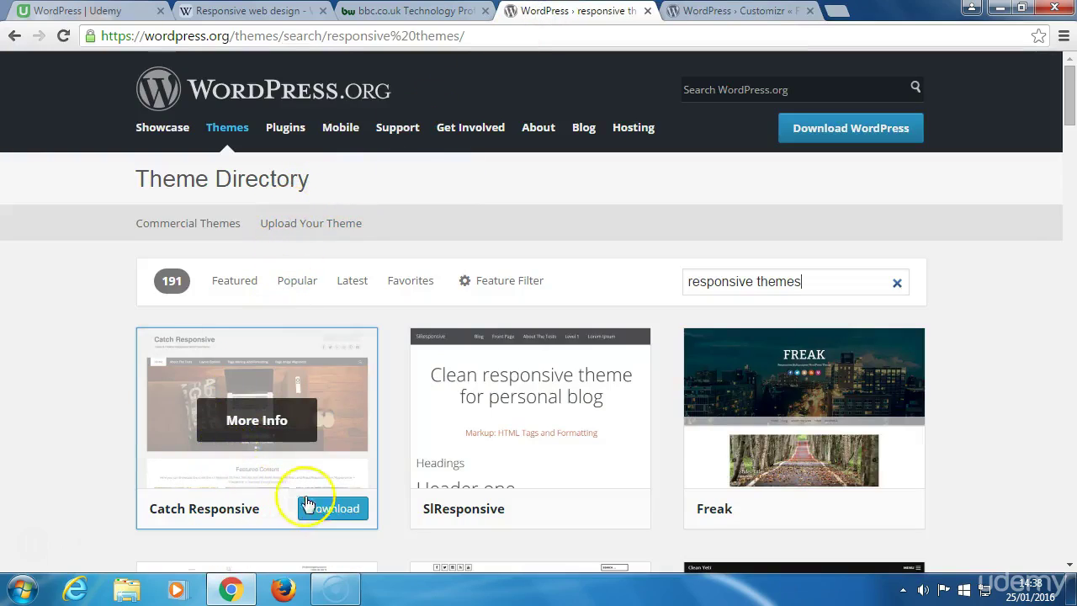
mouse_move(712, 488)
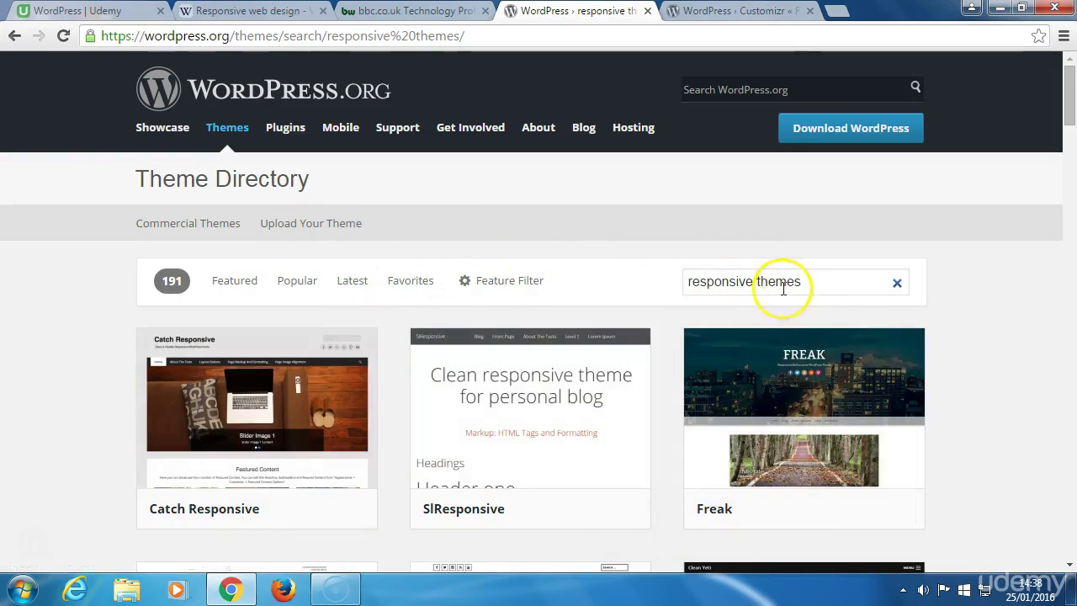
mouse_move(351, 441)
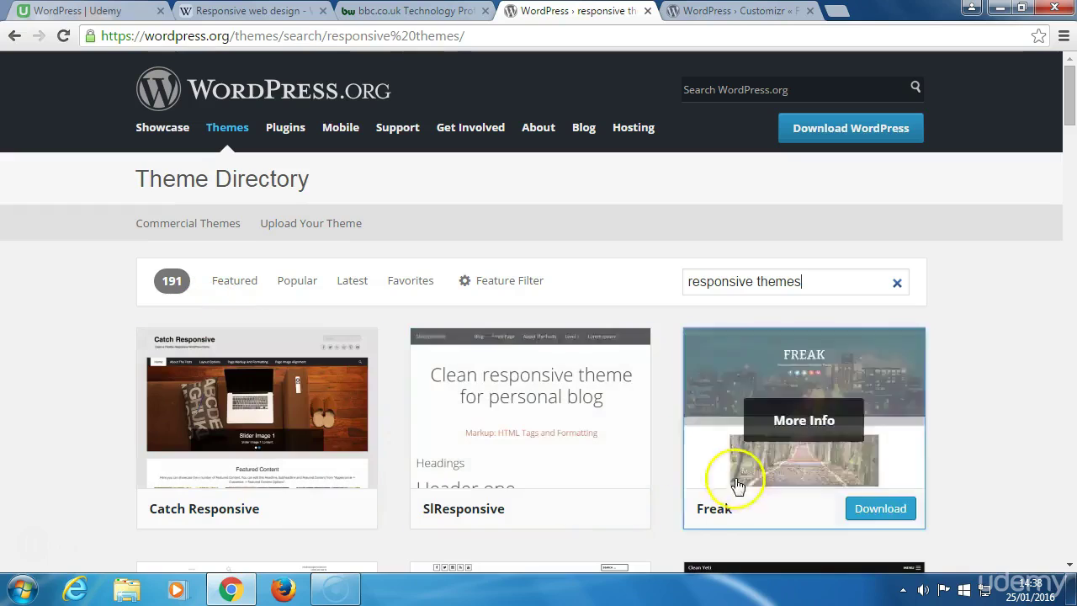
Examine the JavaScript libraries, payment, mobile and document information sections of the bbc.co.uk BuiltWith profile, and return to the Customizr page
click(360, 10)
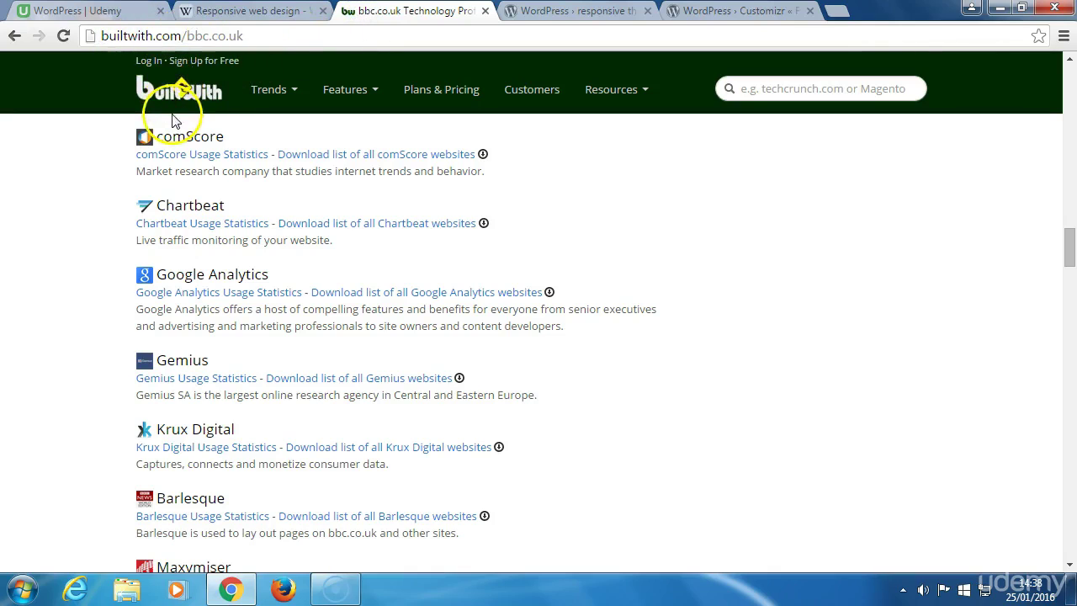
scroll(180, 384, down, 6)
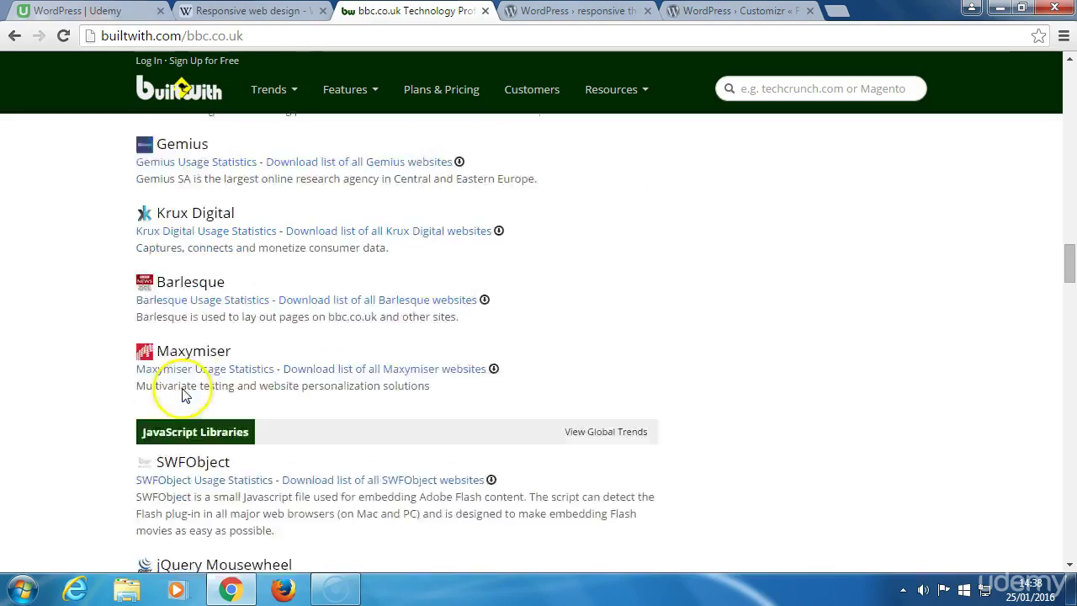
scroll(183, 396, down, 10)
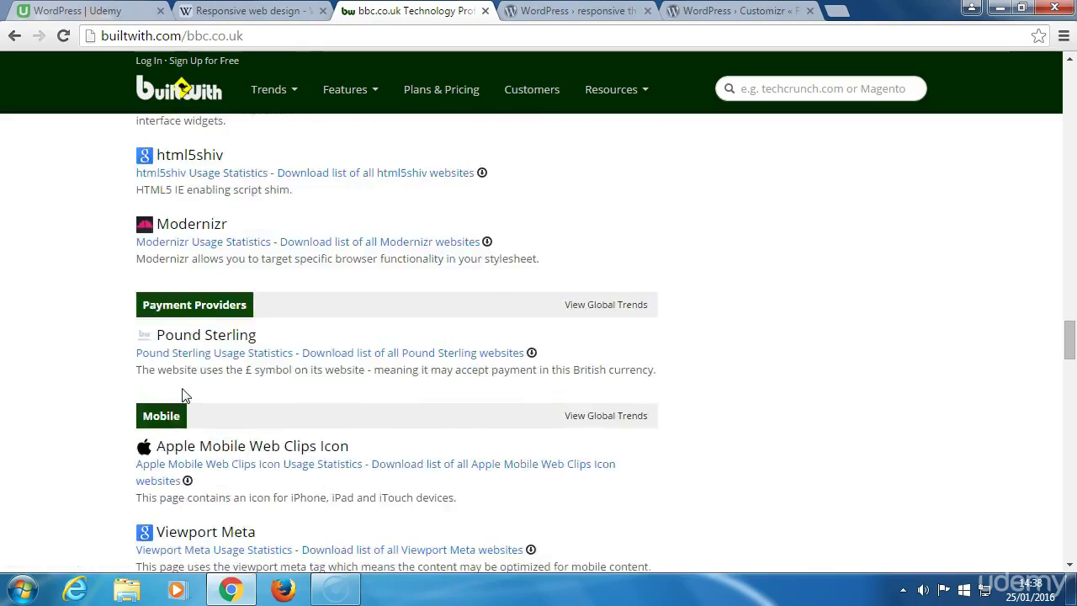
scroll(184, 395, down, 10)
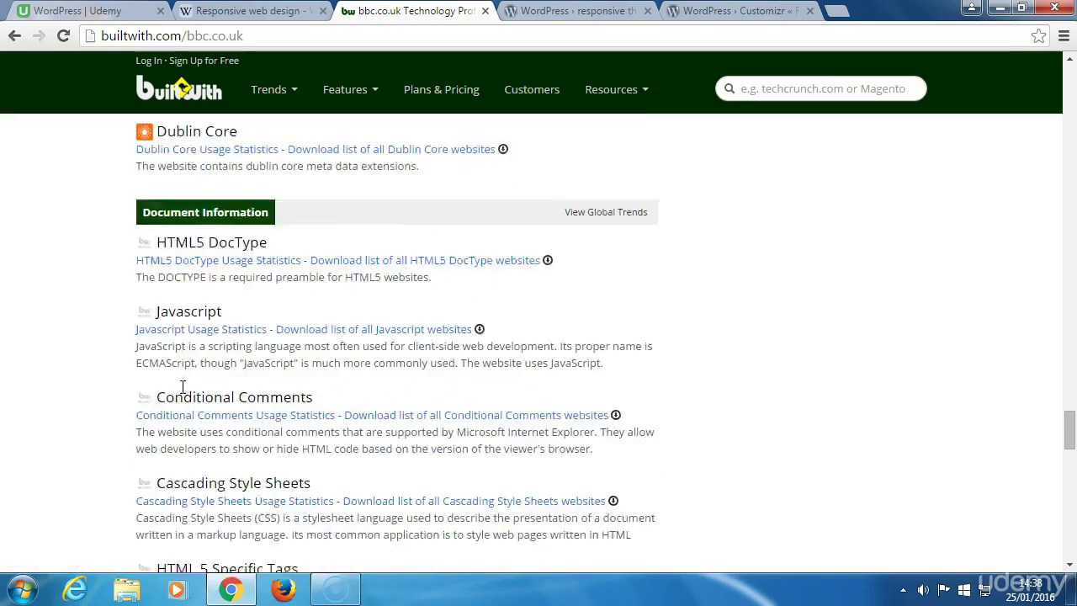
scroll(180, 392, down, 12)
click(319, 356)
click(709, 11)
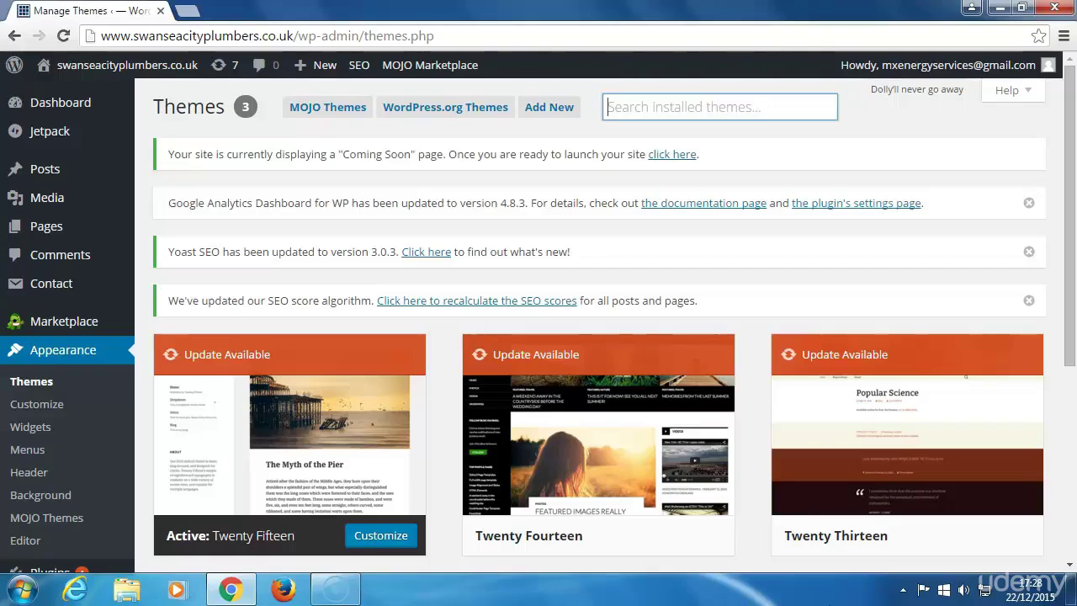
Open the site's installed themes page in the WordPress admin and start adding a theme from WordPress.org
mouse_move(729, 463)
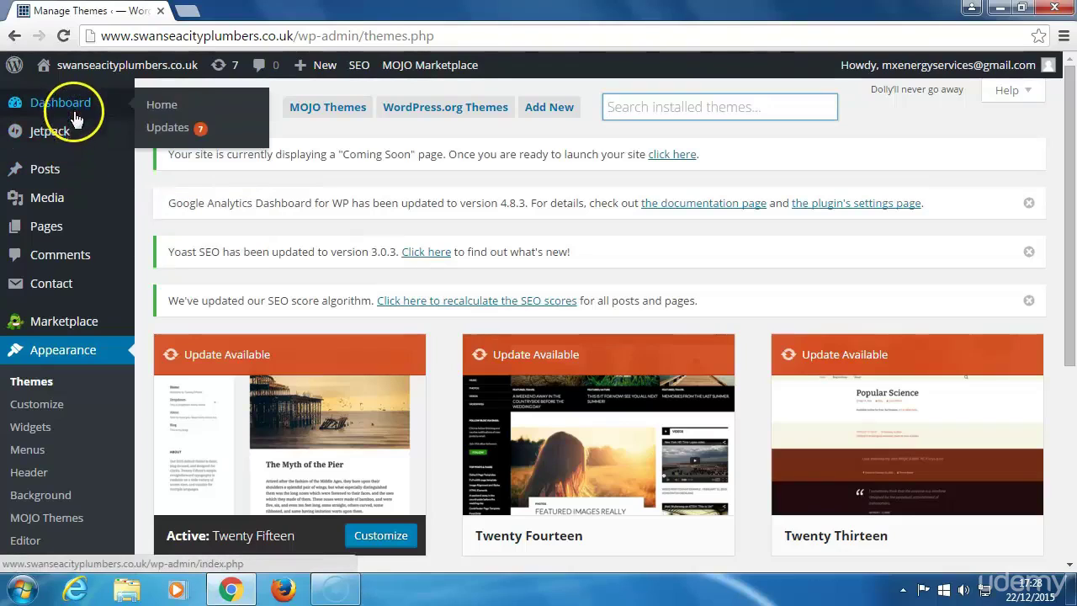
mouse_move(69, 174)
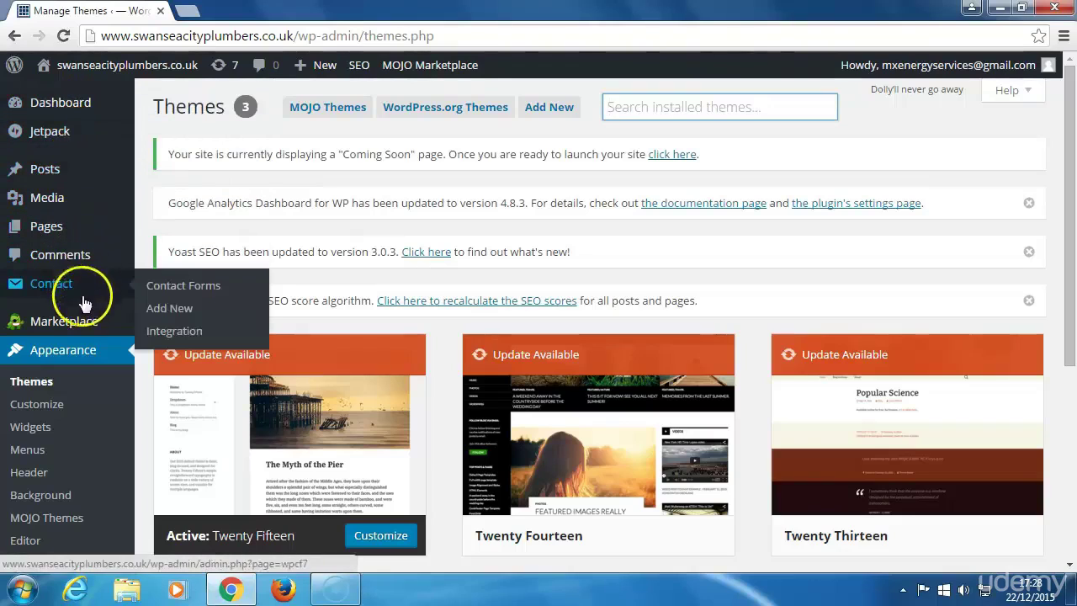
click(32, 383)
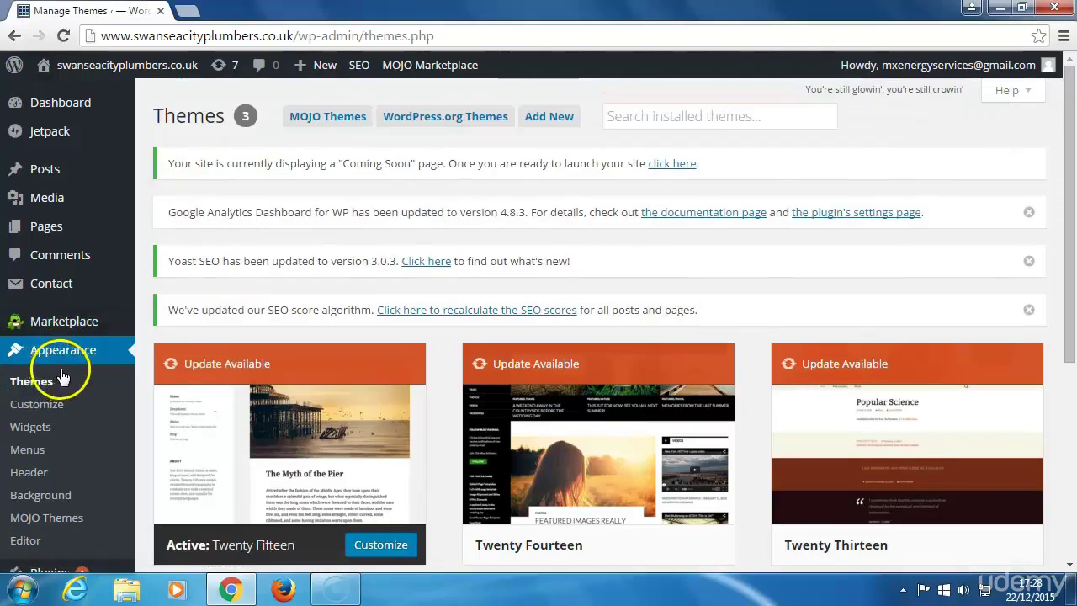
click(437, 123)
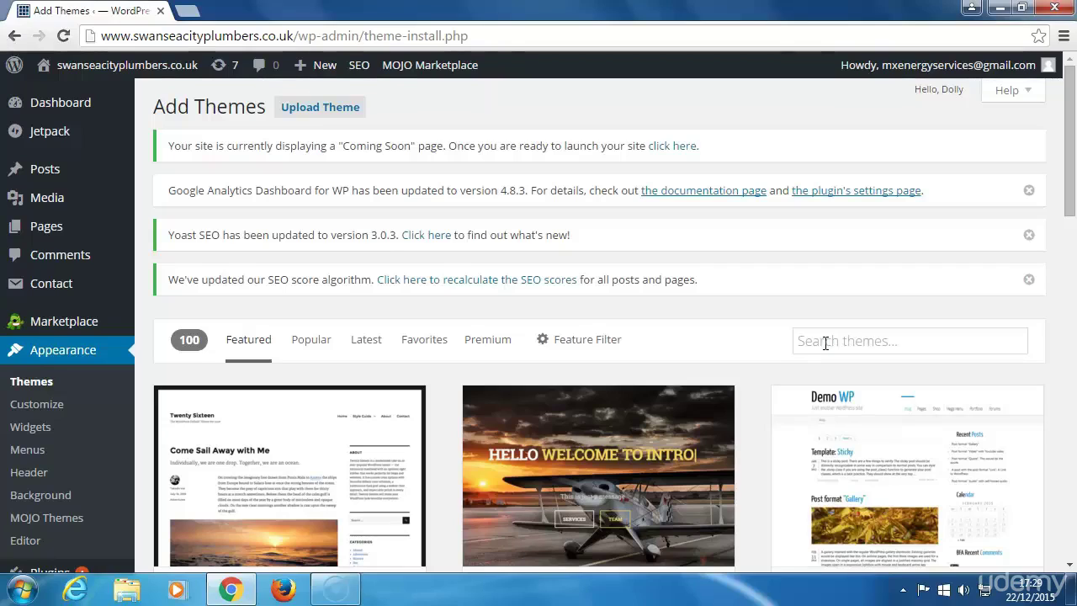
Search the WordPress.org themes for "customizr" and locate the Customizr theme among the results
click(825, 342)
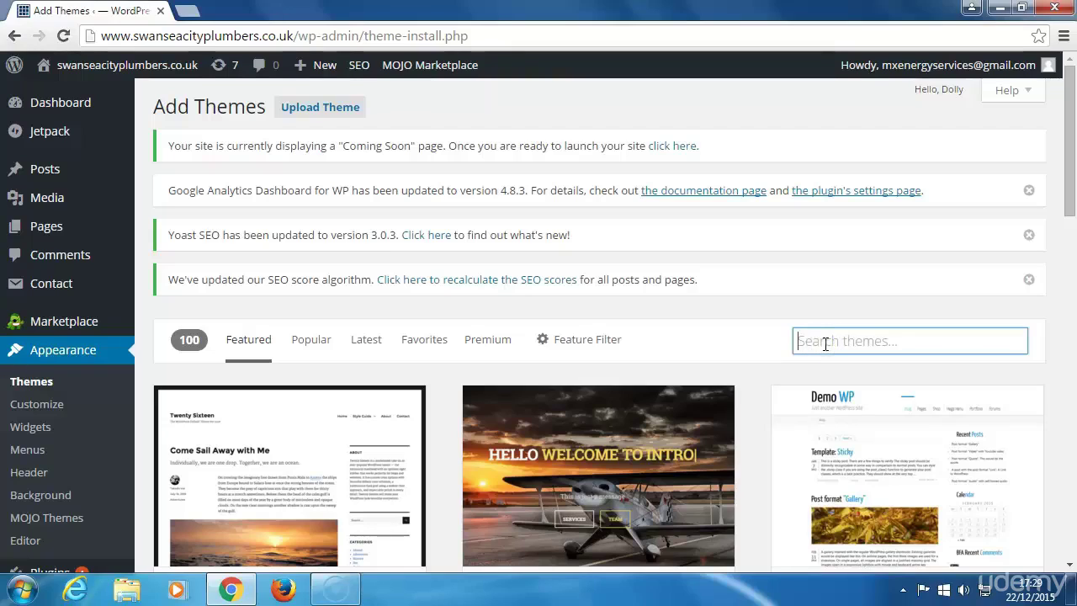
text(cus)
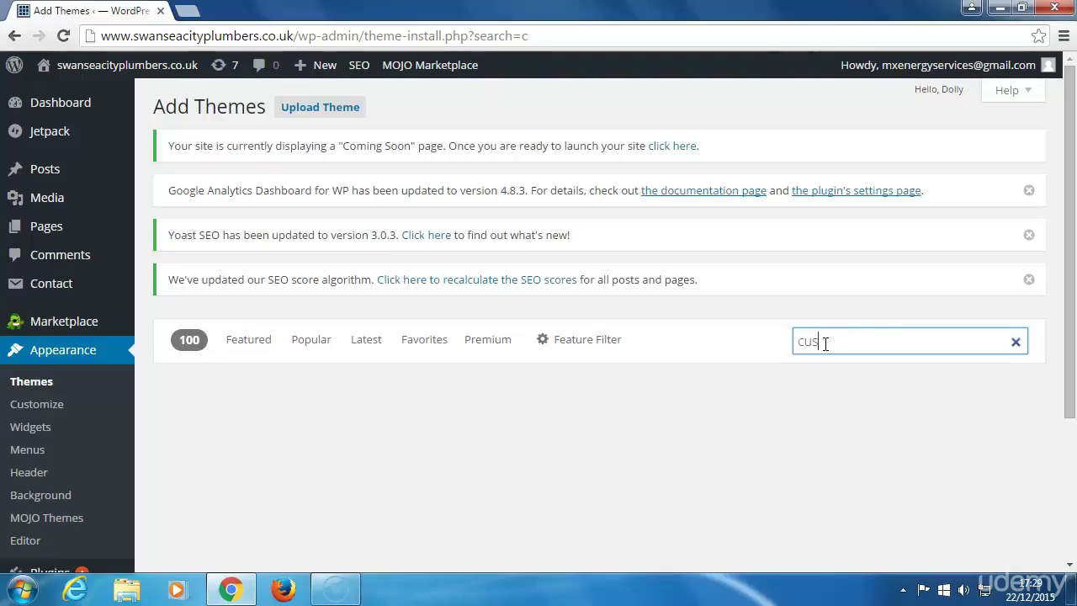
text(tomizr)
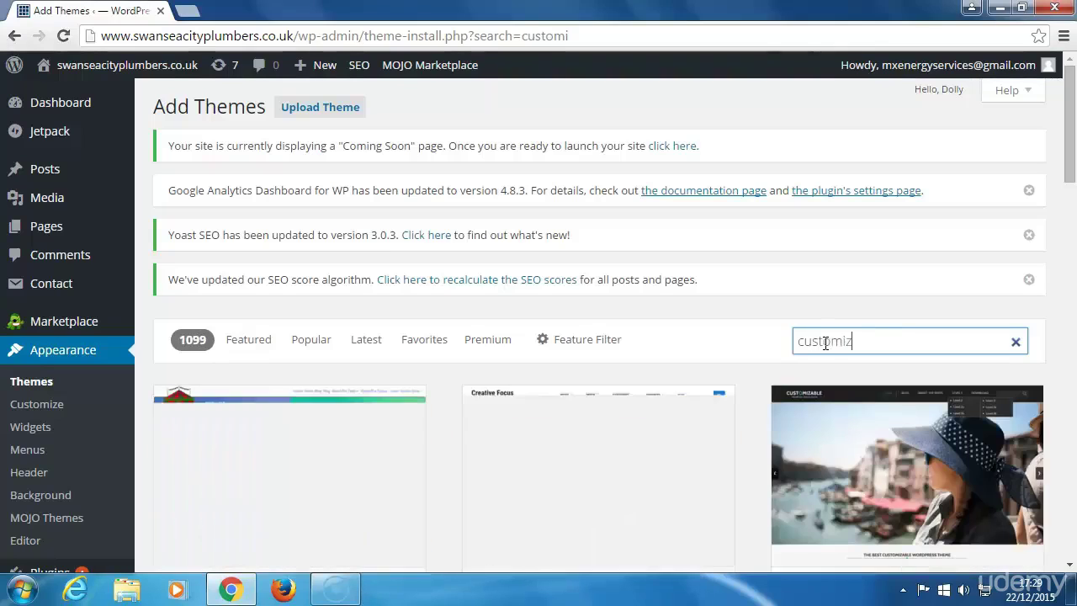
click(883, 341)
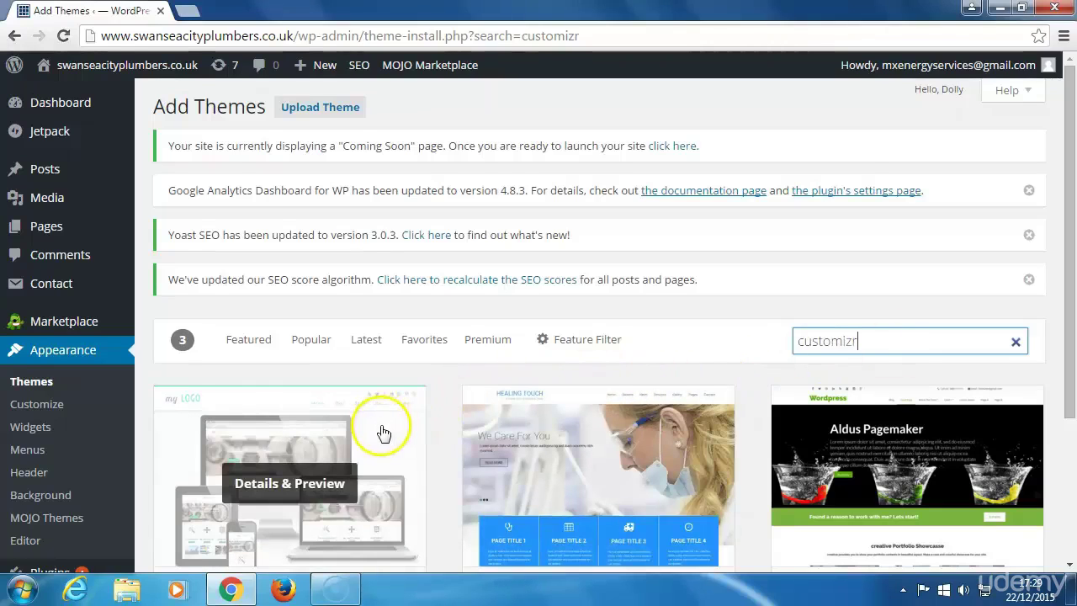
scroll(384, 428, down, 1)
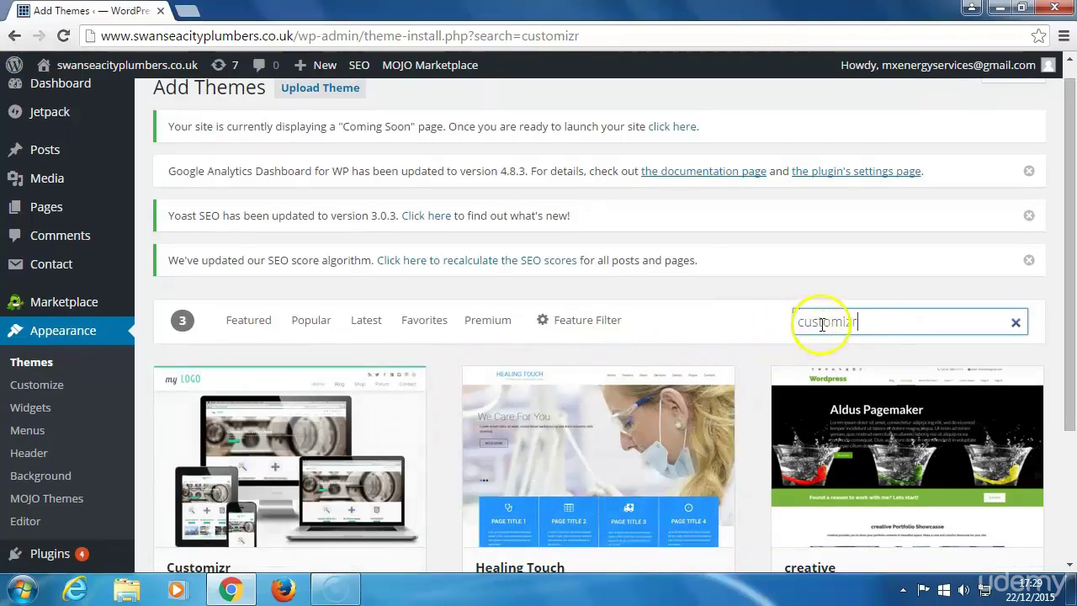
scroll(396, 356, down, 2)
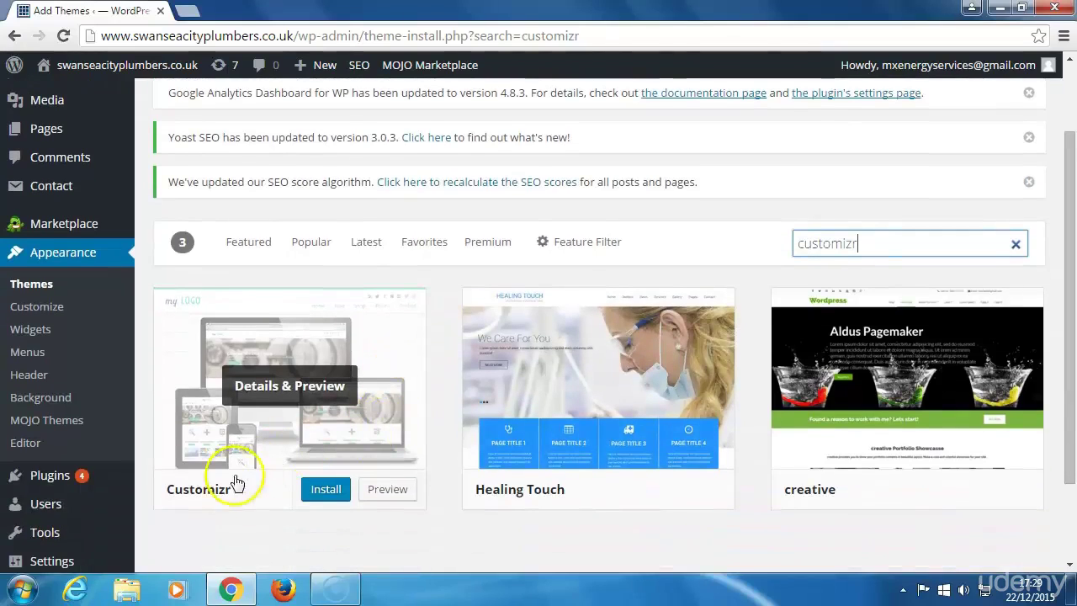
Preview the Customizr theme, and install and activate it on the site
click(288, 388)
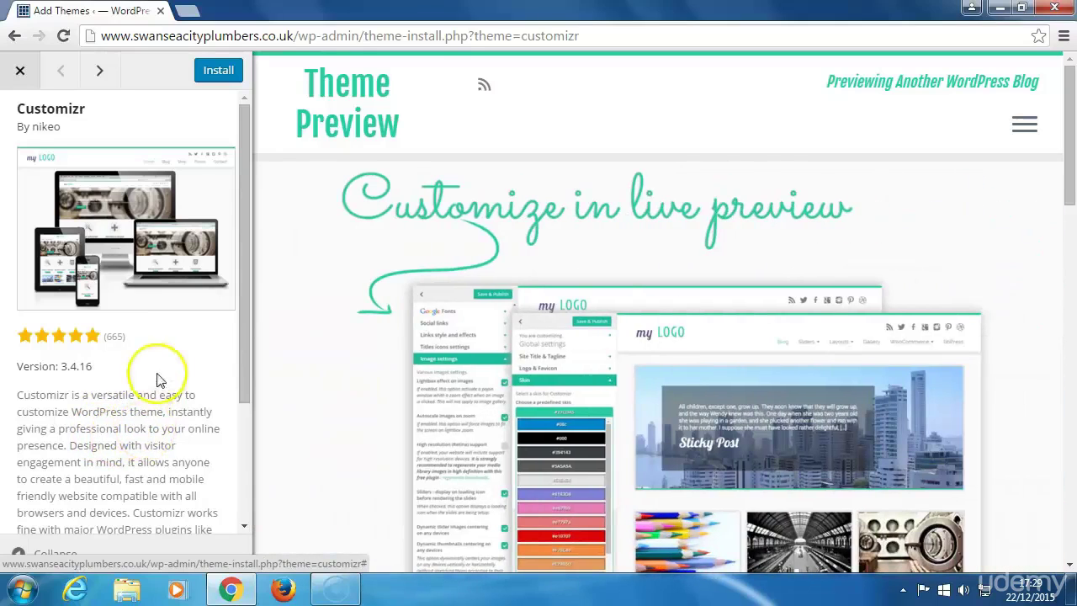
click(218, 72)
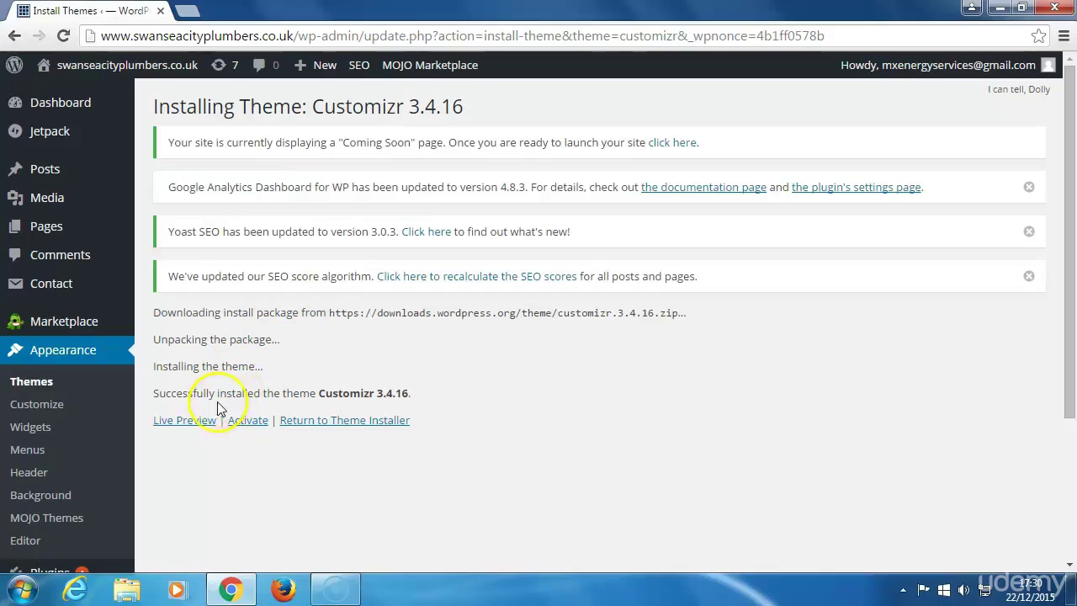
click(244, 423)
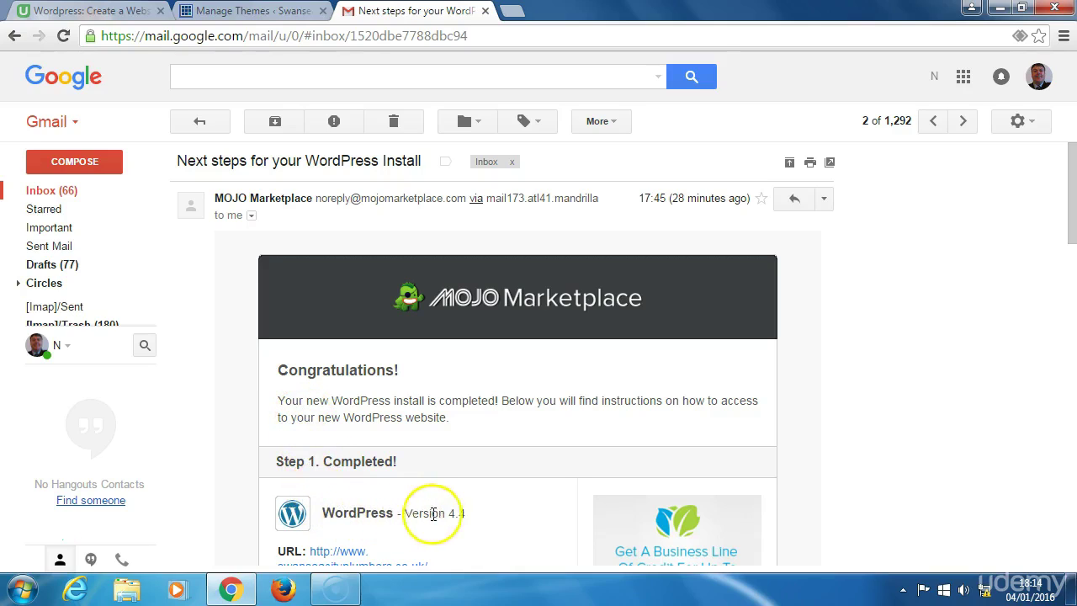
Review the site details in the WordPress install confirmation email and open the wp-admin login page from its admin URL
scroll(452, 522, down, 1)
scroll(452, 517, down, 3)
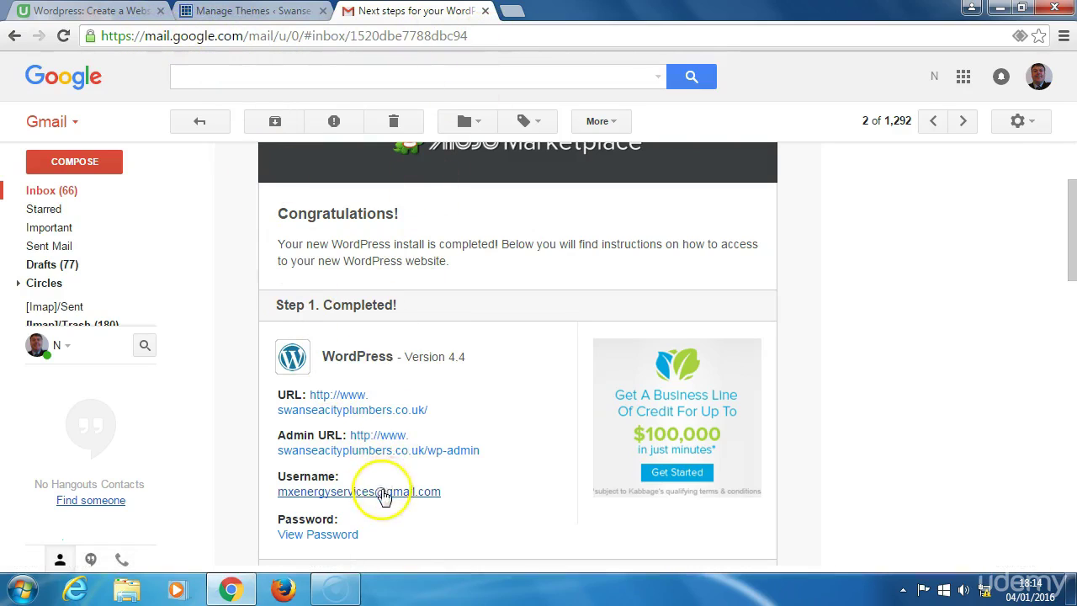
scroll(380, 495, down, 1)
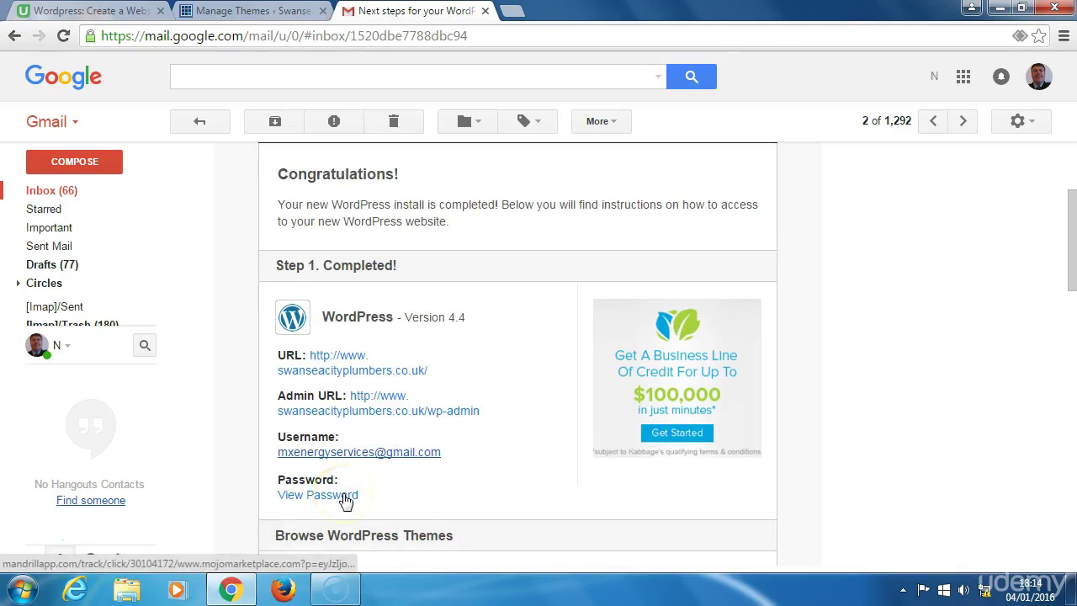
click(361, 412)
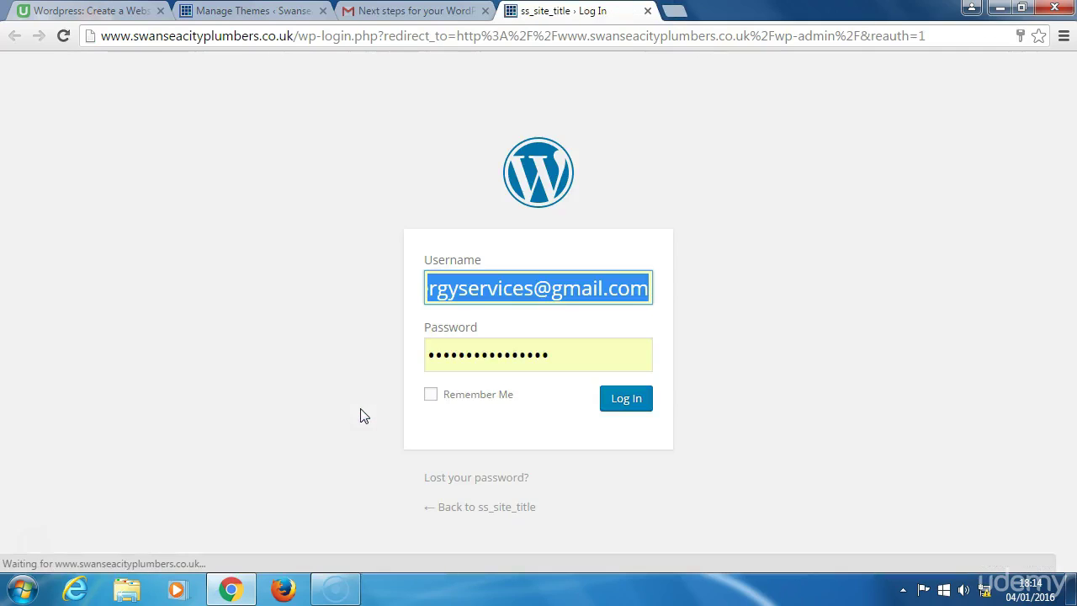
Replace the prefilled account password with the copied one and log in to the WordPress dashboard
click(570, 353)
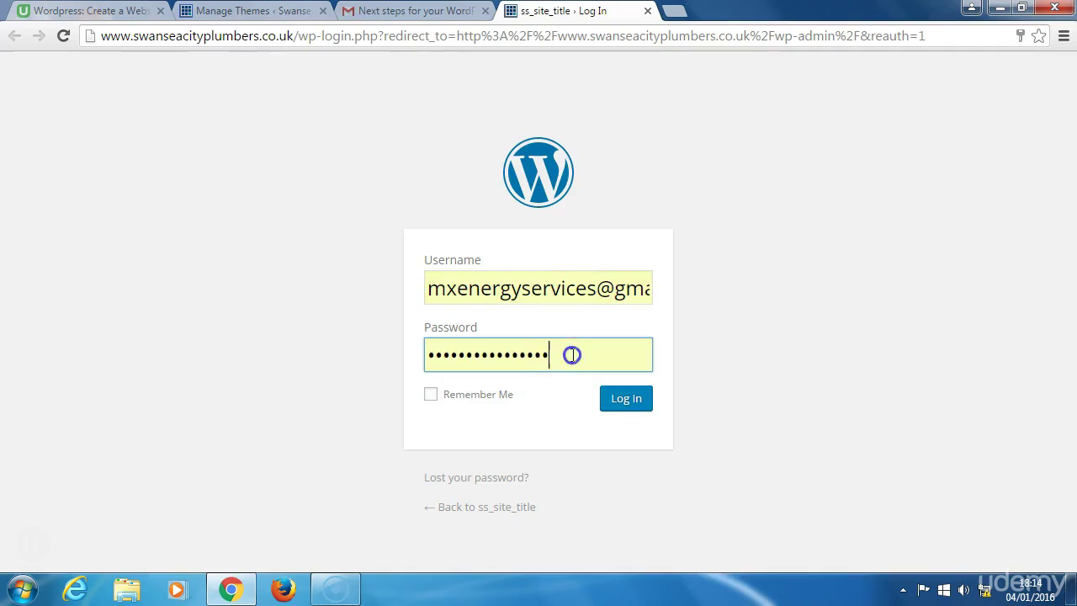
key(BackSpace)
key(BackSpace)
key(BackSpace)
key(BackSpace)
key(BackSpace)
key(BackSpace)
key(BackSpace)
key(BackSpace)
key(BackSpace)
key(BackSpace)
key(BackSpace)
key(BackSpace)
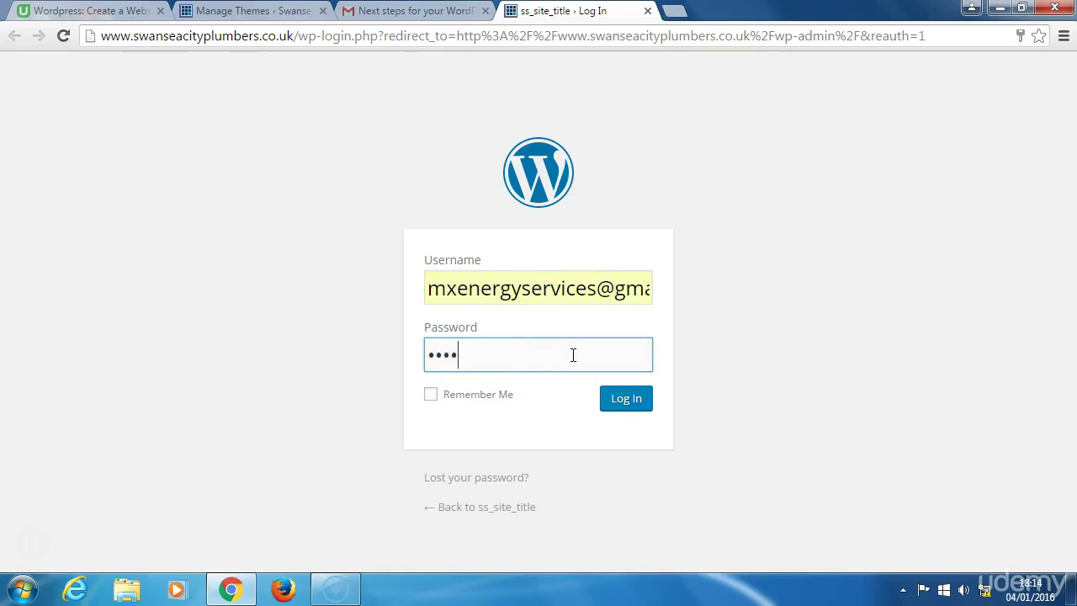
right_click(534, 356)
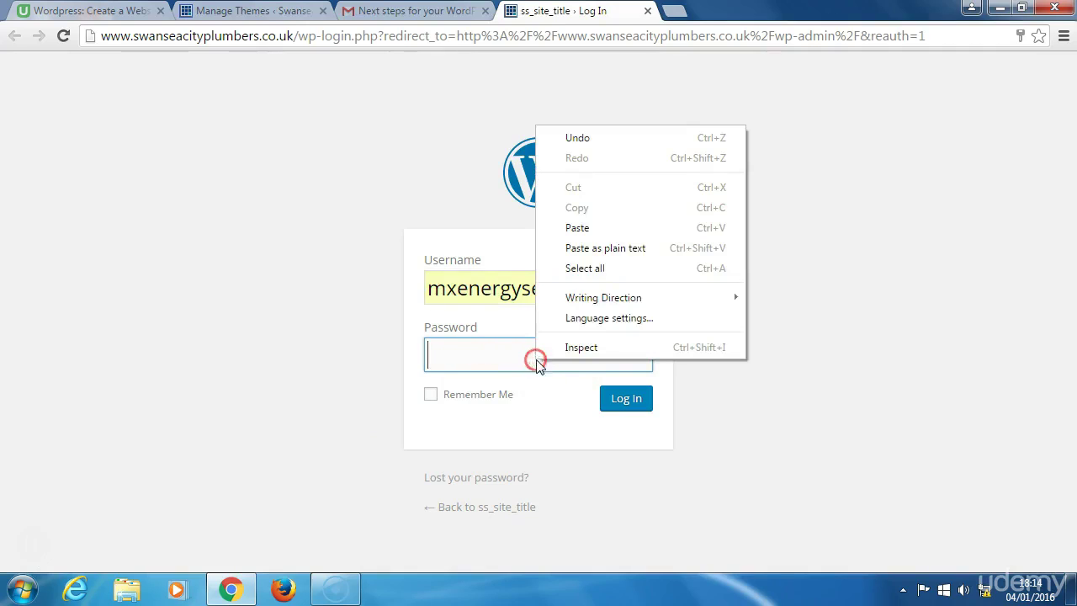
click(577, 245)
click(637, 402)
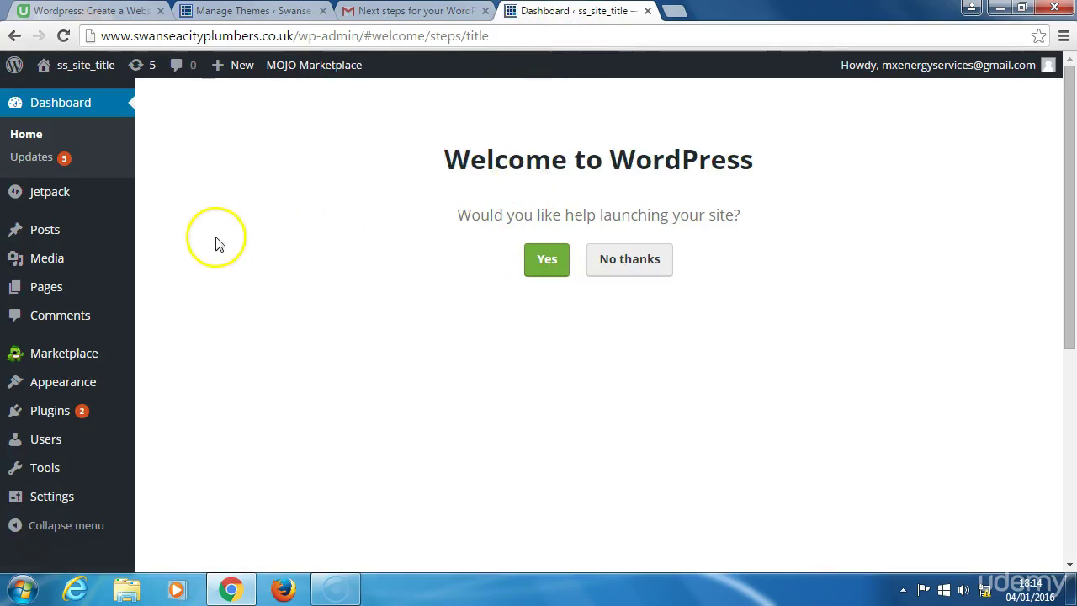
mouse_move(95, 204)
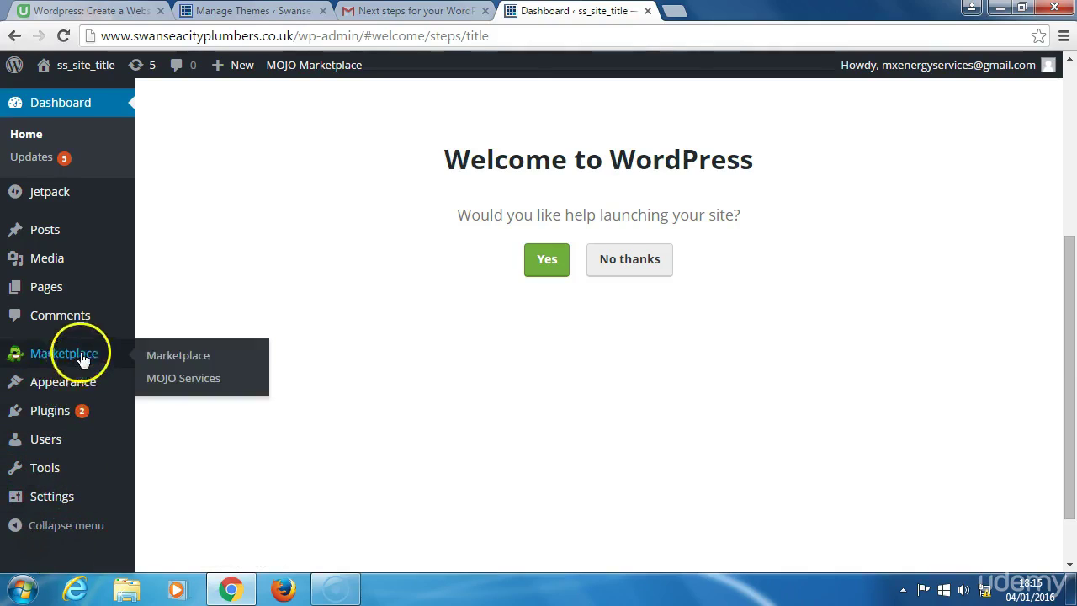
mouse_move(130, 293)
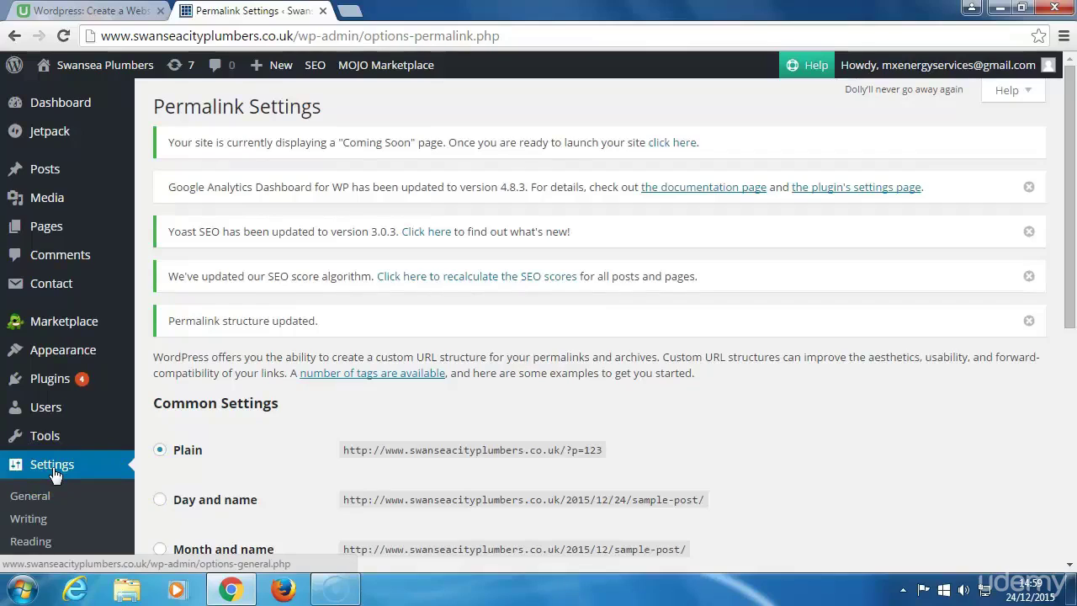
Set the site's permalink structure to Post name and save the changes
scroll(52, 475, down, 3)
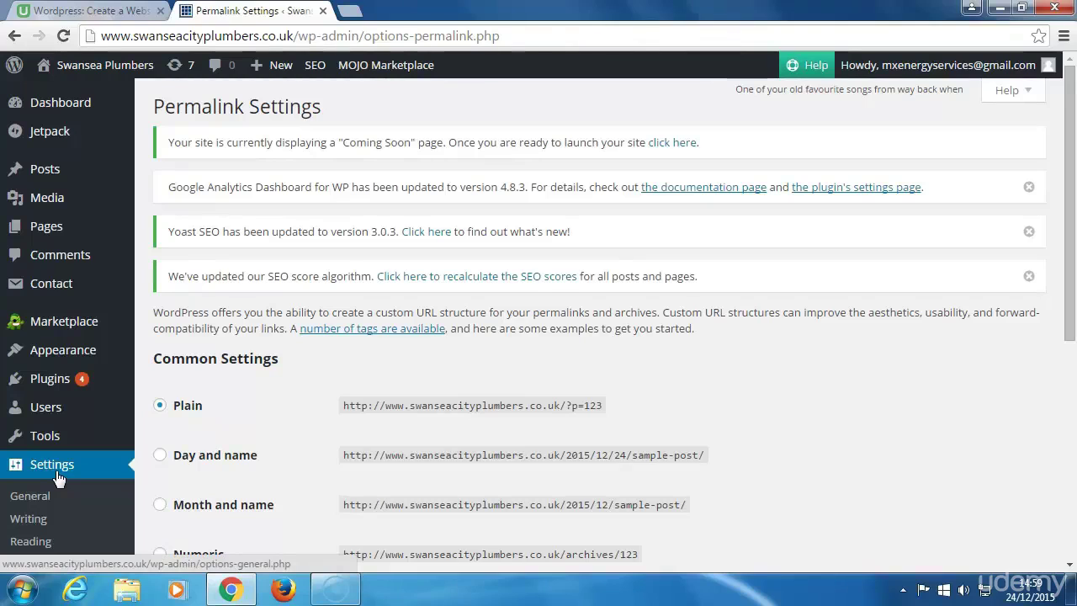
scroll(58, 478, down, 1)
scroll(58, 478, up, 1)
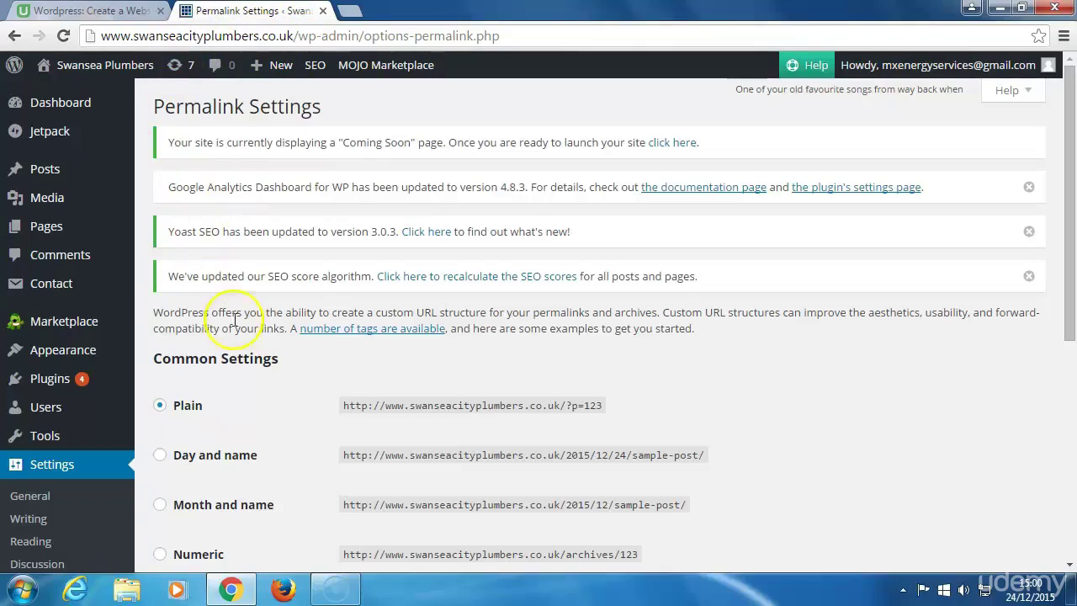
scroll(257, 450, down, 2)
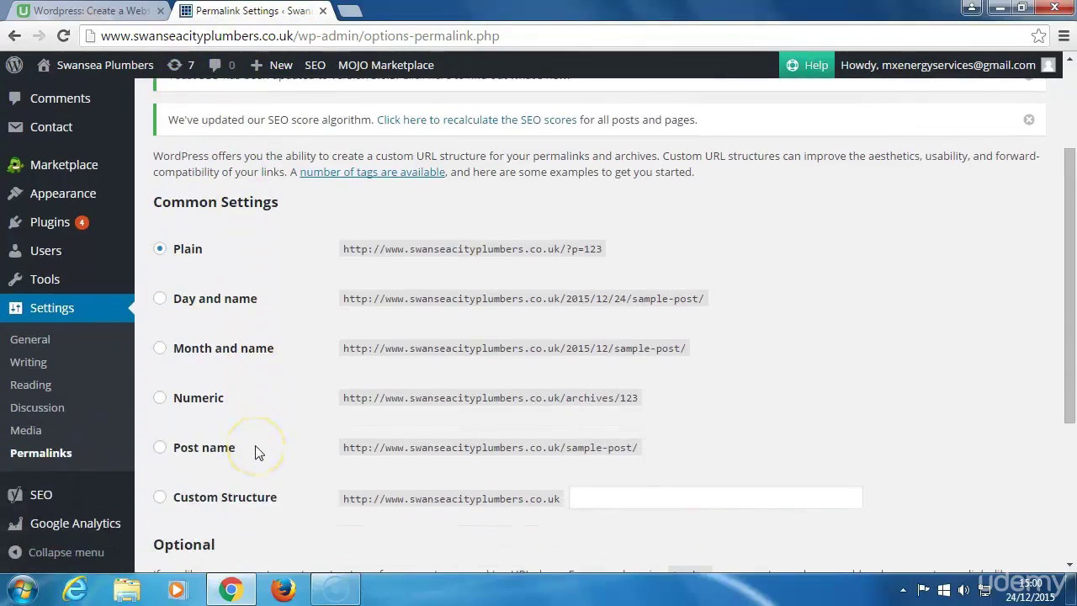
click(159, 448)
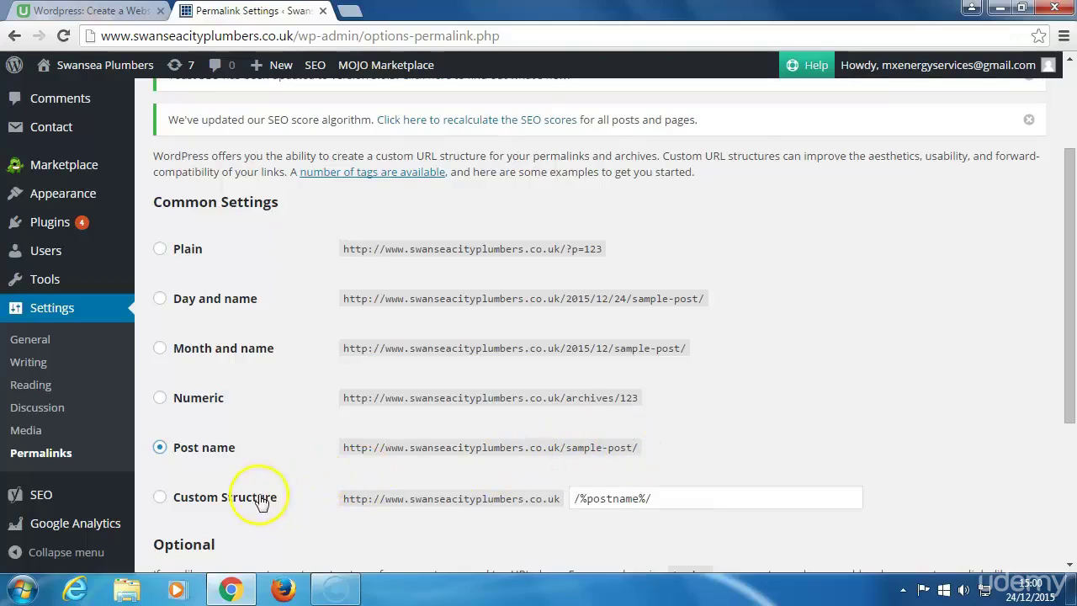
scroll(252, 501, down, 2)
scroll(249, 505, down, 3)
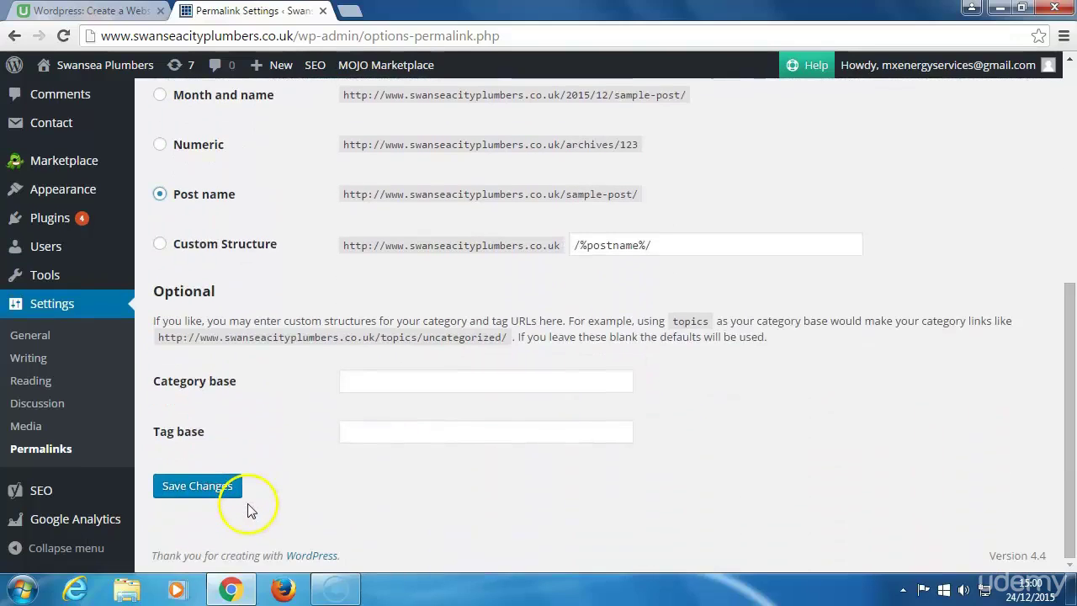
click(228, 488)
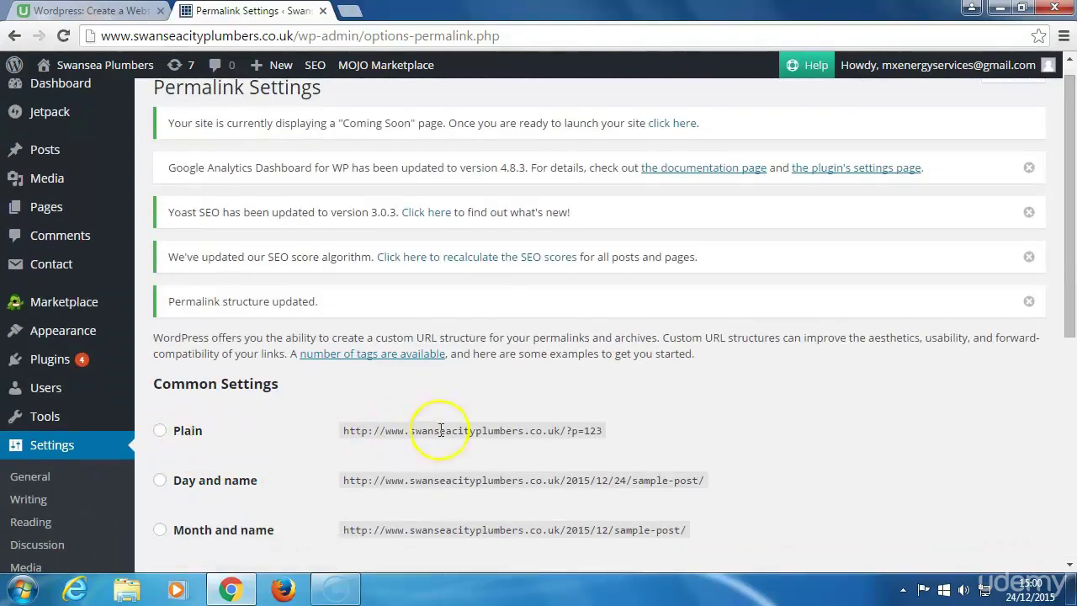
Check the saved permalink selection, and open the General settings to review the Site Title and Tagline
scroll(319, 474, down, 3)
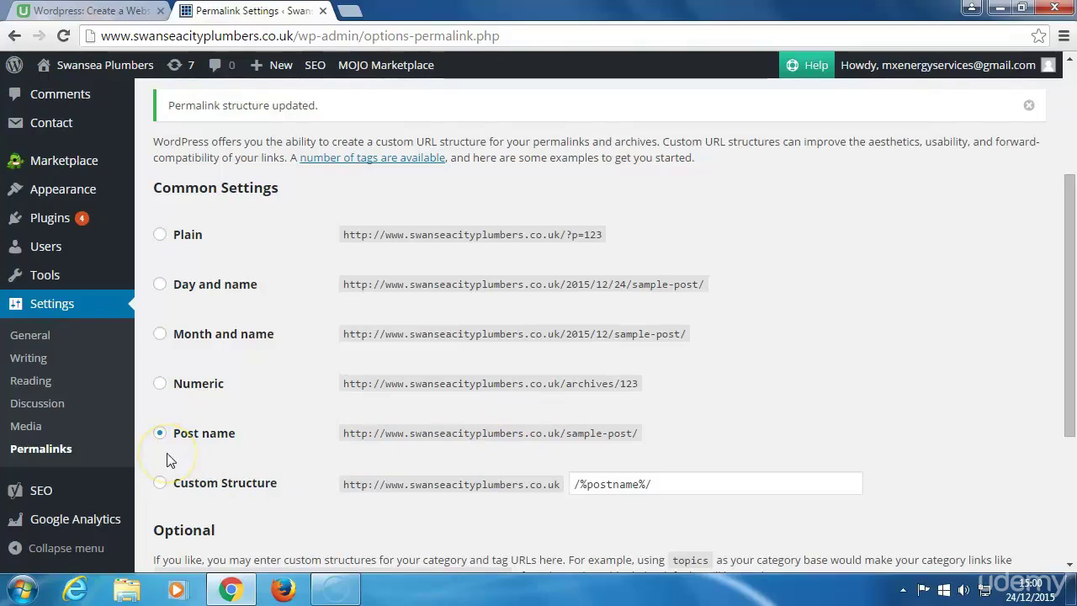
scroll(166, 459, down, 1)
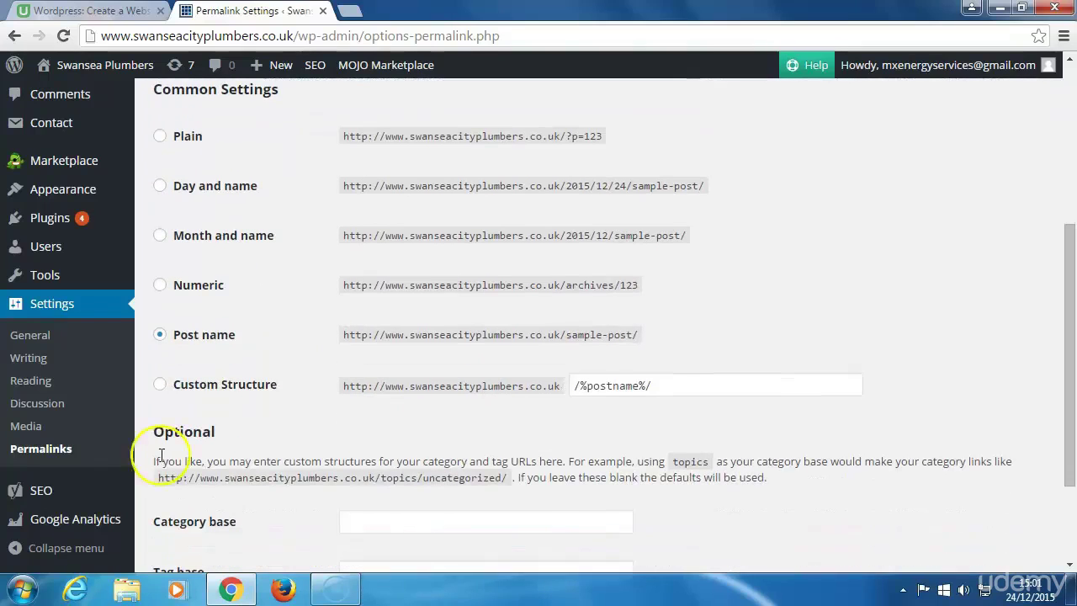
scroll(107, 450, down, 1)
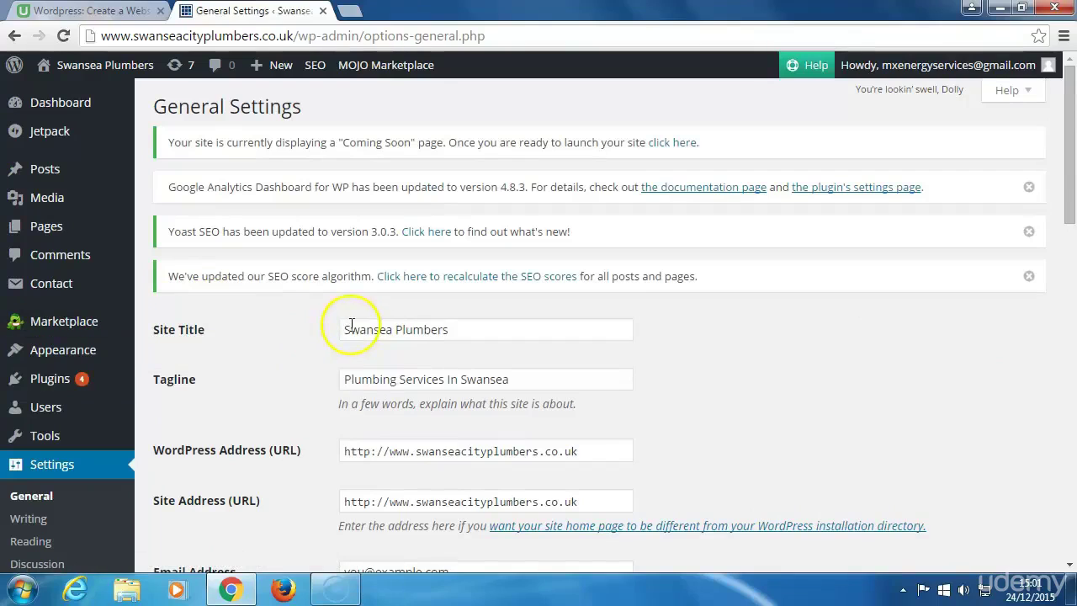
click(505, 329)
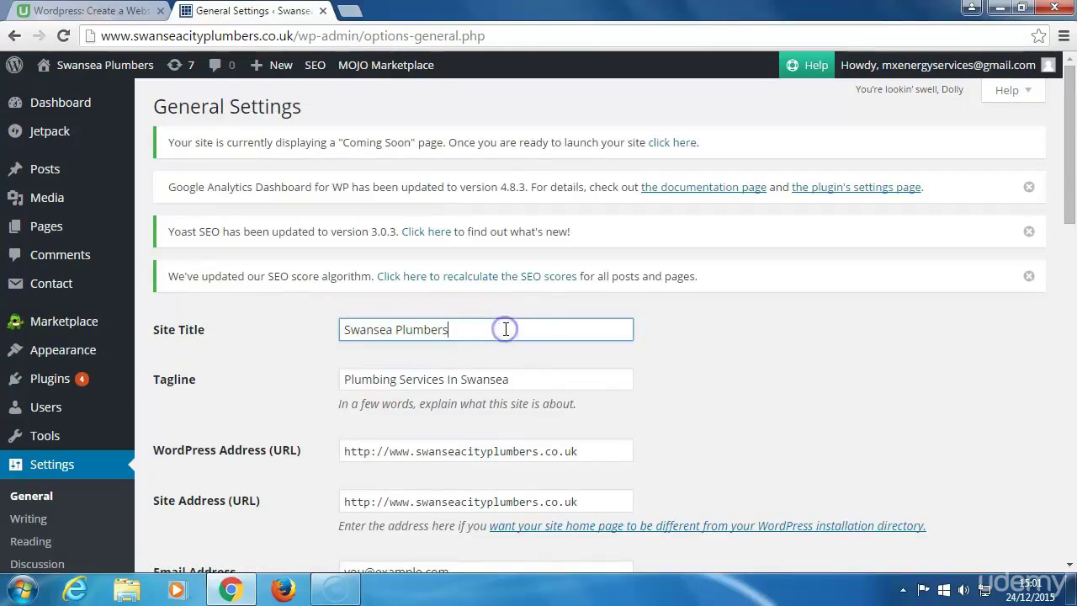
click(521, 378)
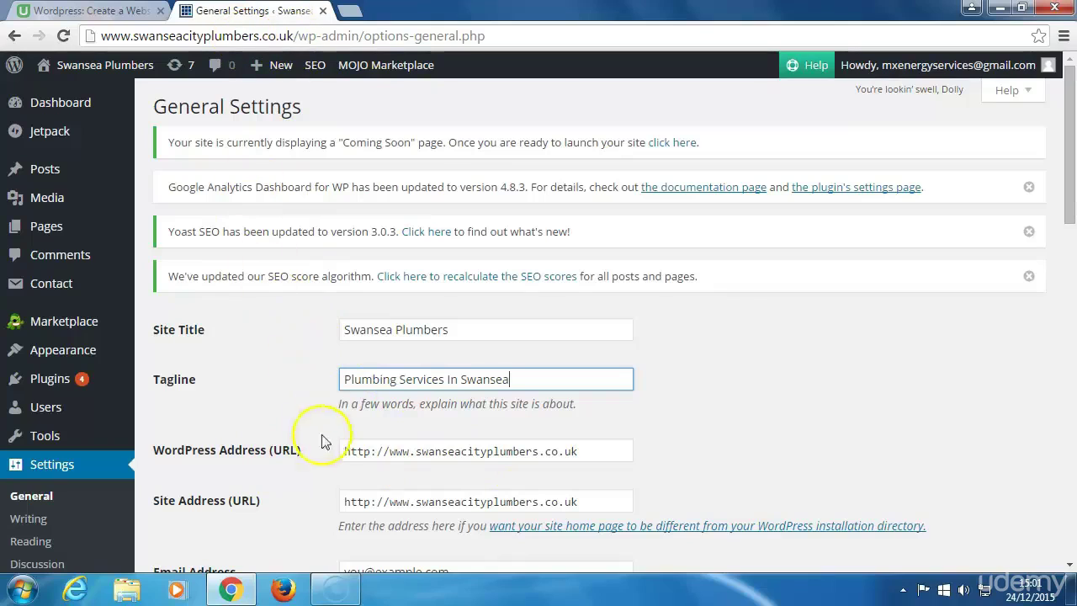
Set the site's timezone to London in the General settings
scroll(389, 503, down, 3)
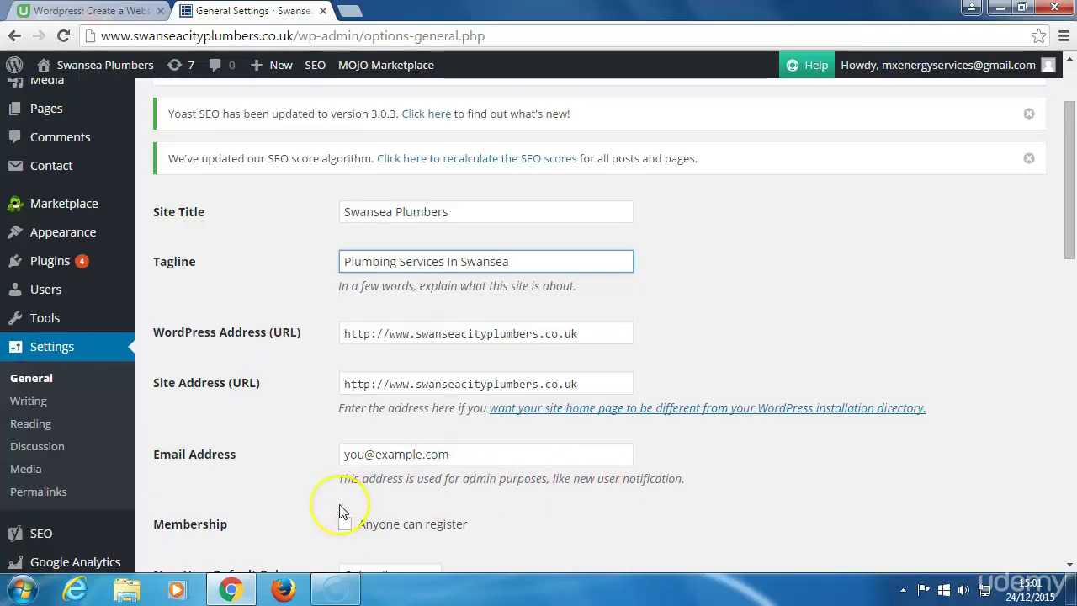
scroll(342, 510, down, 3)
scroll(342, 510, down, 3)
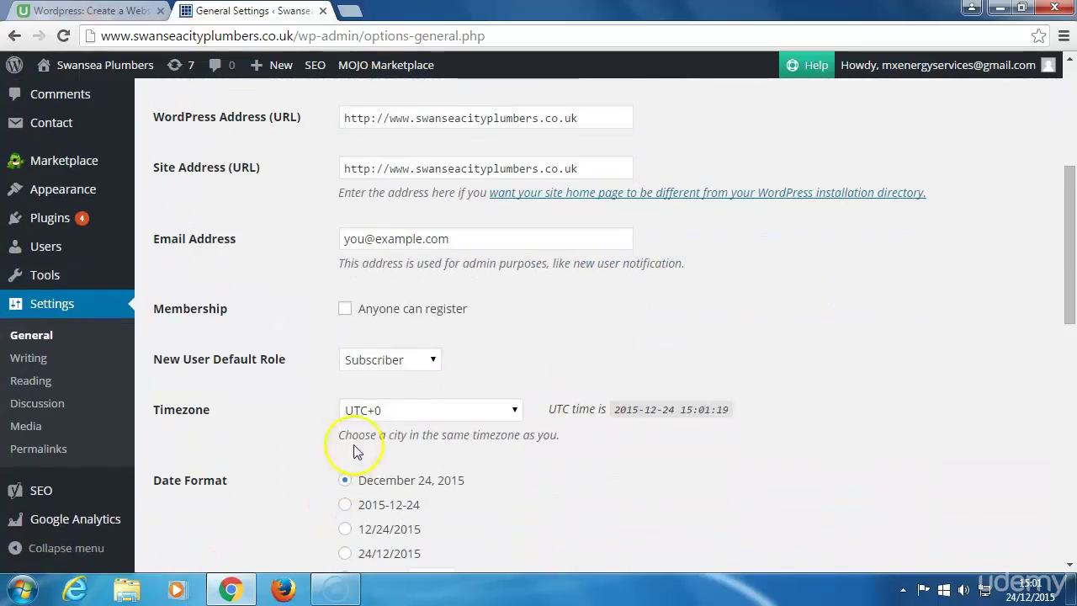
click(514, 412)
click(514, 411)
click(514, 411)
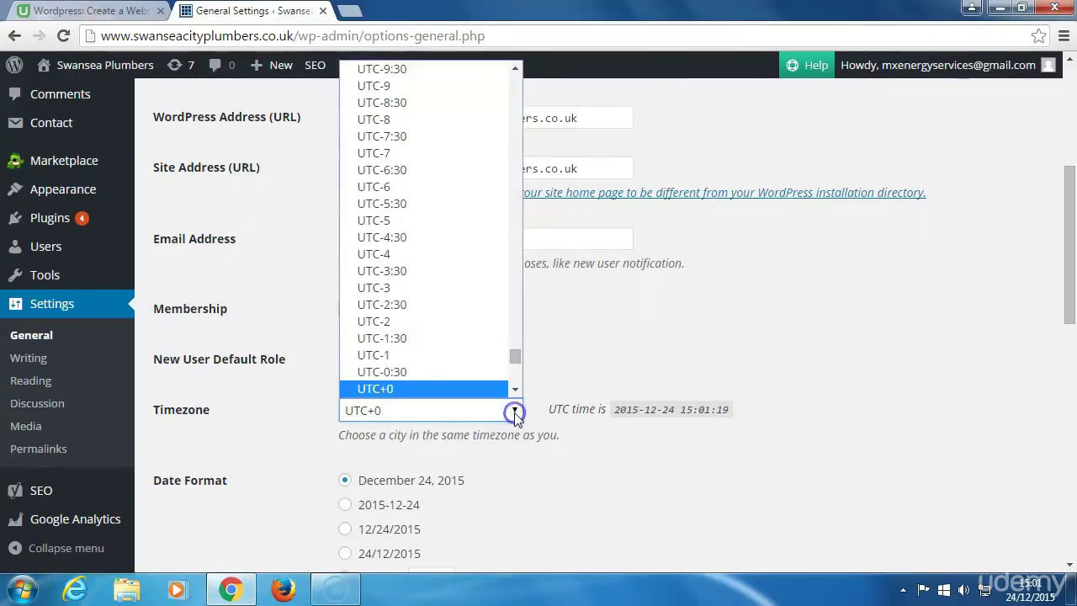
drag(515, 360, 526, 290)
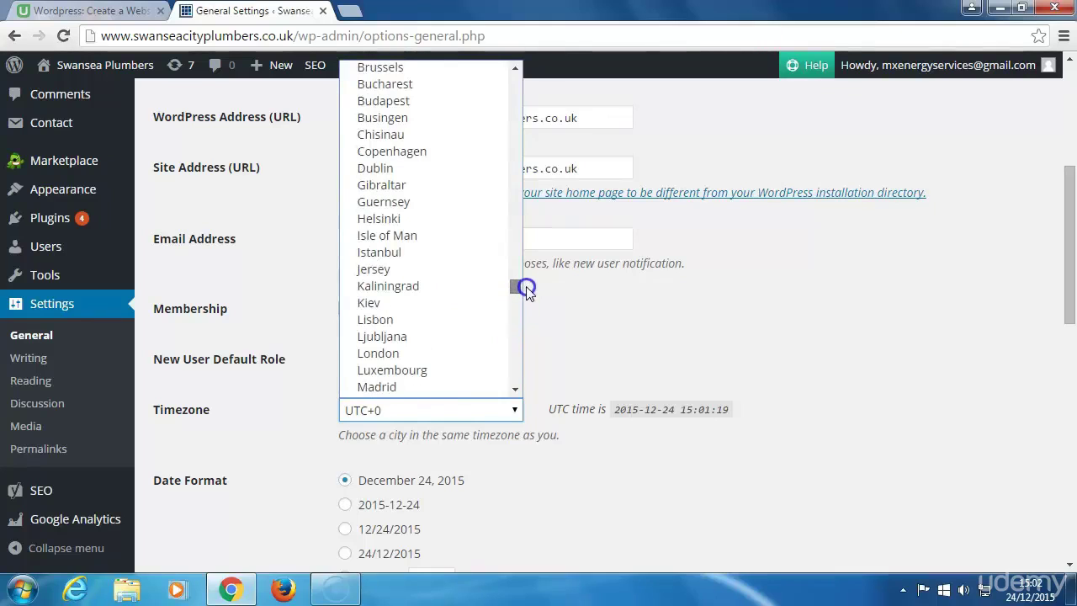
click(402, 353)
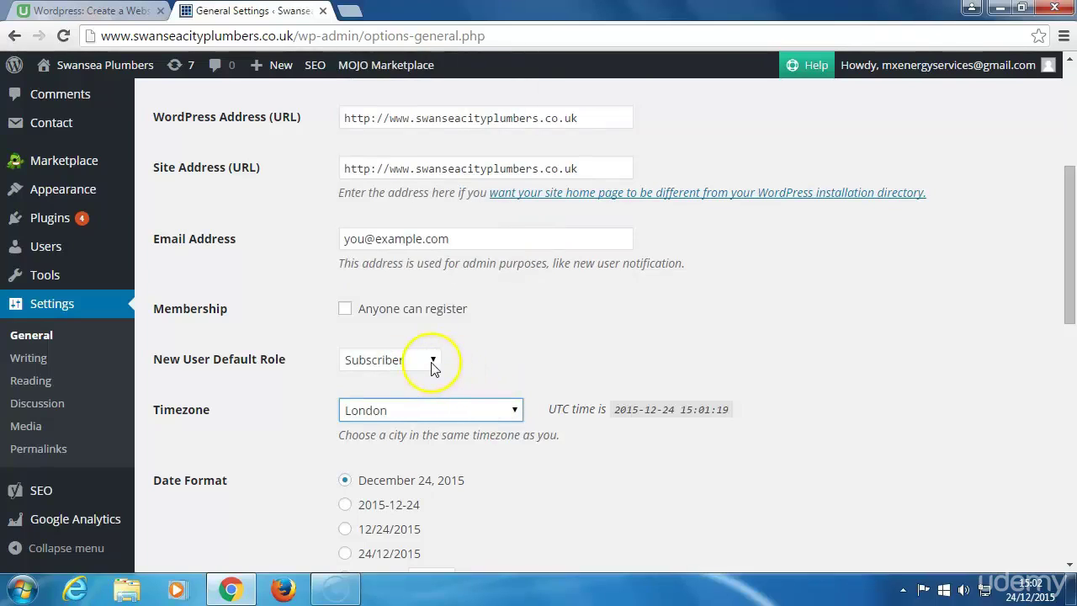
Review the date, time, language and MOJO update options, and save the General settings
scroll(406, 487, down, 1)
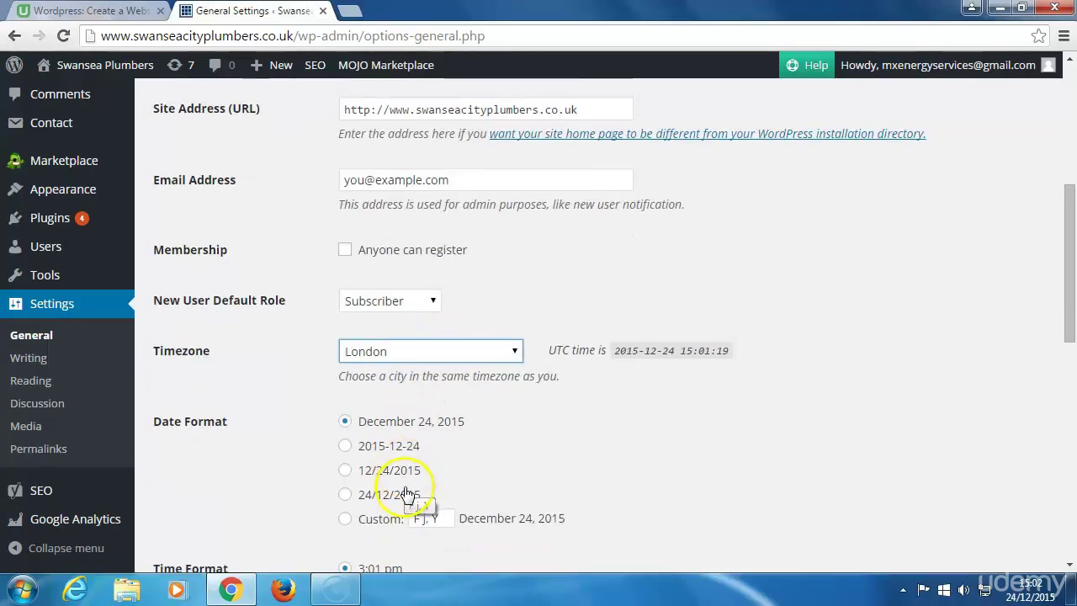
scroll(406, 495, down, 2)
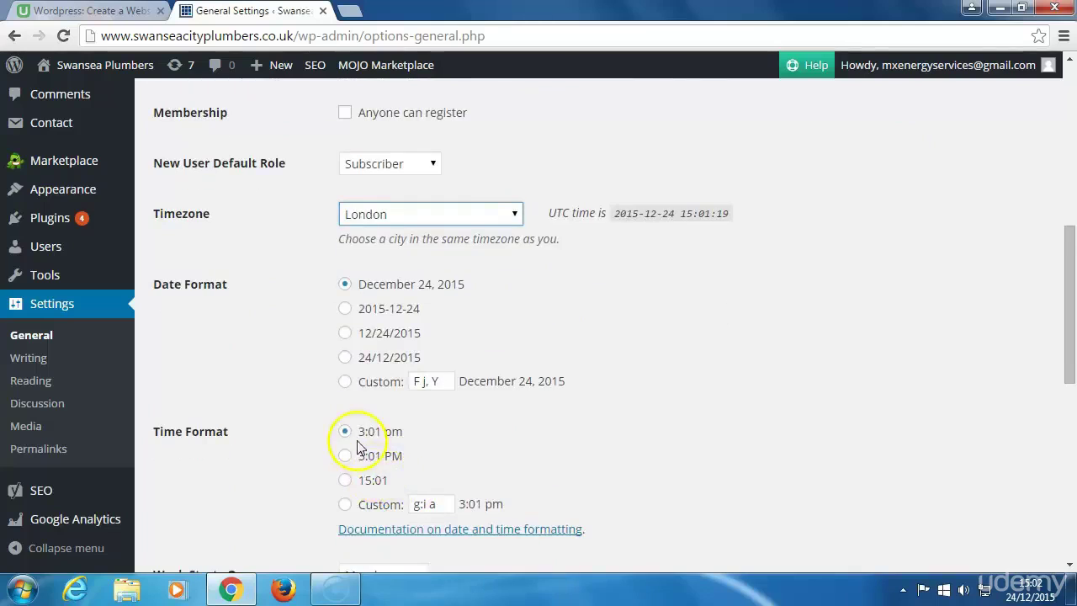
scroll(360, 446, down, 1)
scroll(362, 452, down, 1)
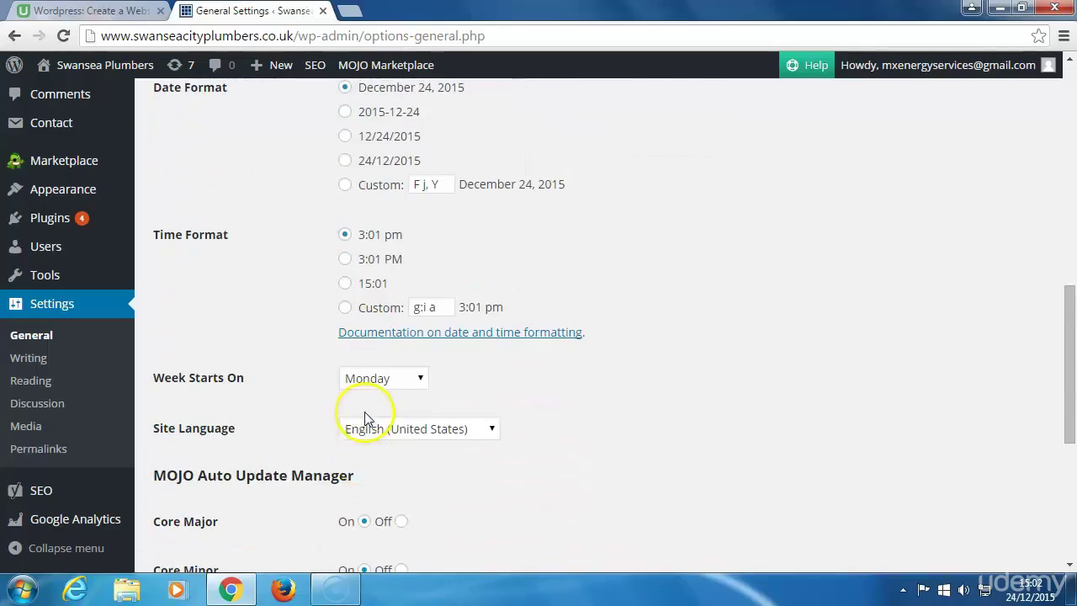
scroll(366, 454, down, 1)
scroll(455, 437, down, 2)
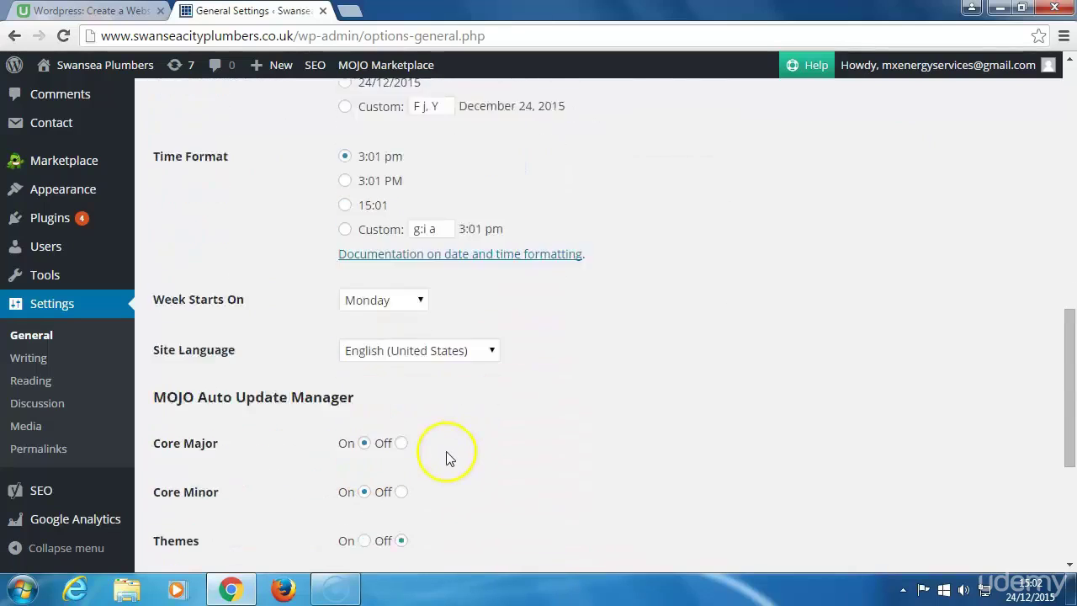
scroll(446, 468, down, 2)
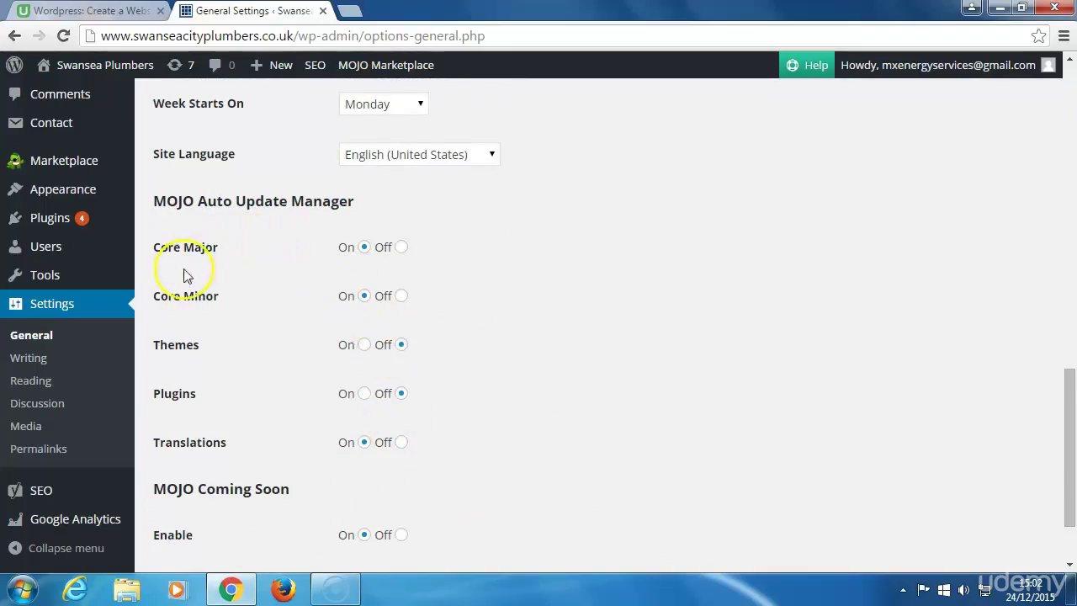
scroll(352, 505, down, 2)
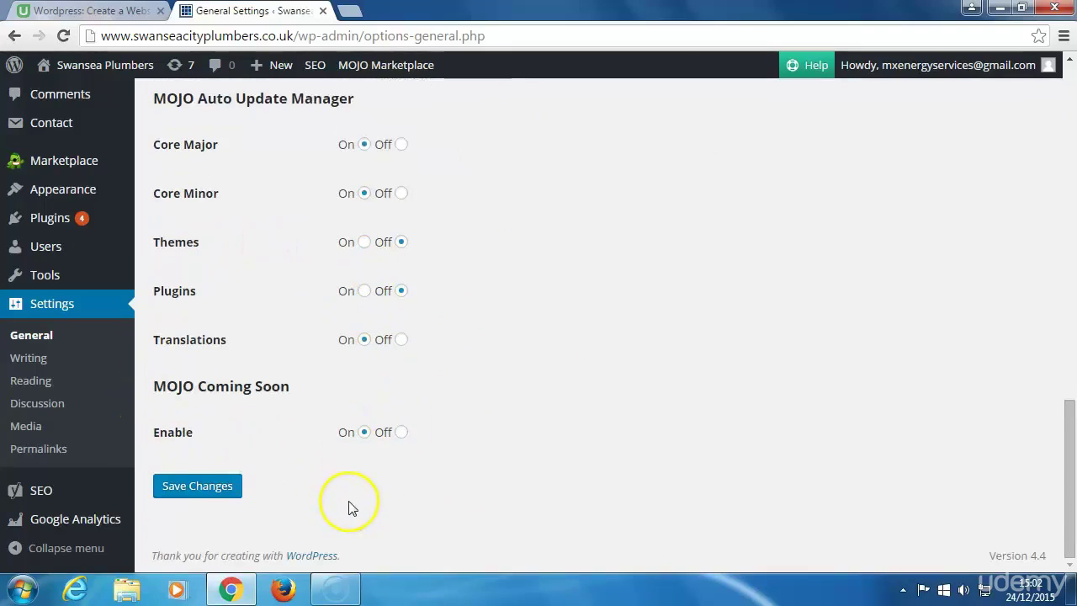
click(226, 488)
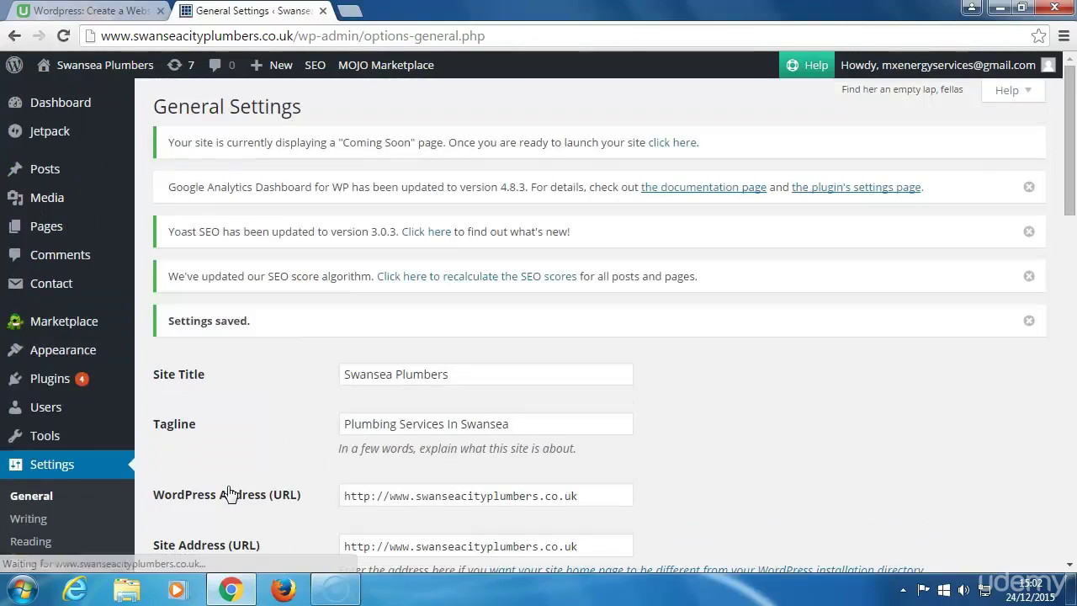
Open the theme customizer and go to the Front Page options within the Content section
scroll(227, 492, down, 1)
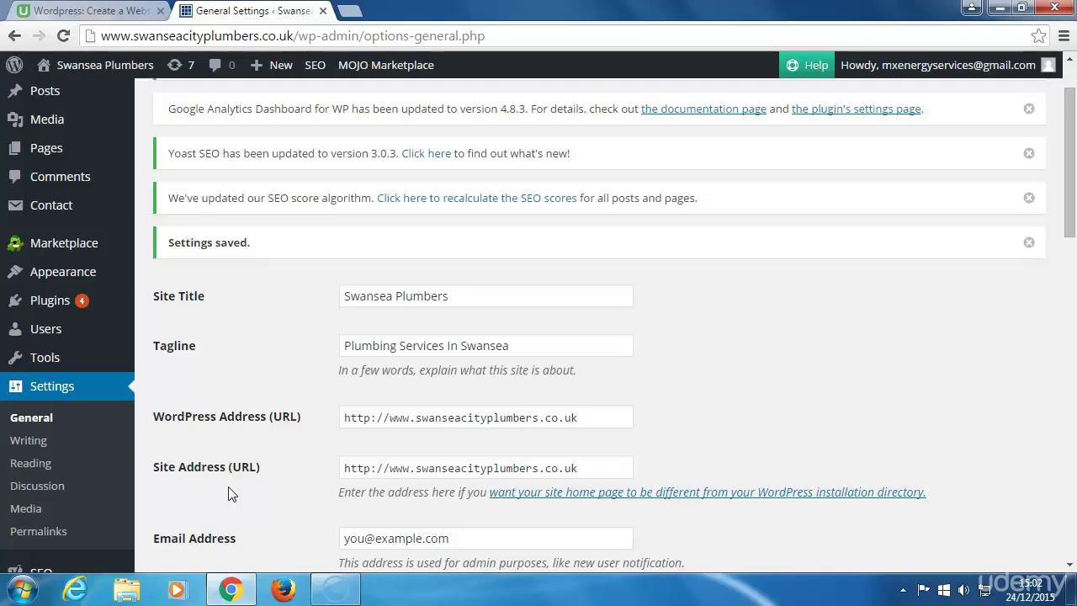
scroll(227, 492, down, 2)
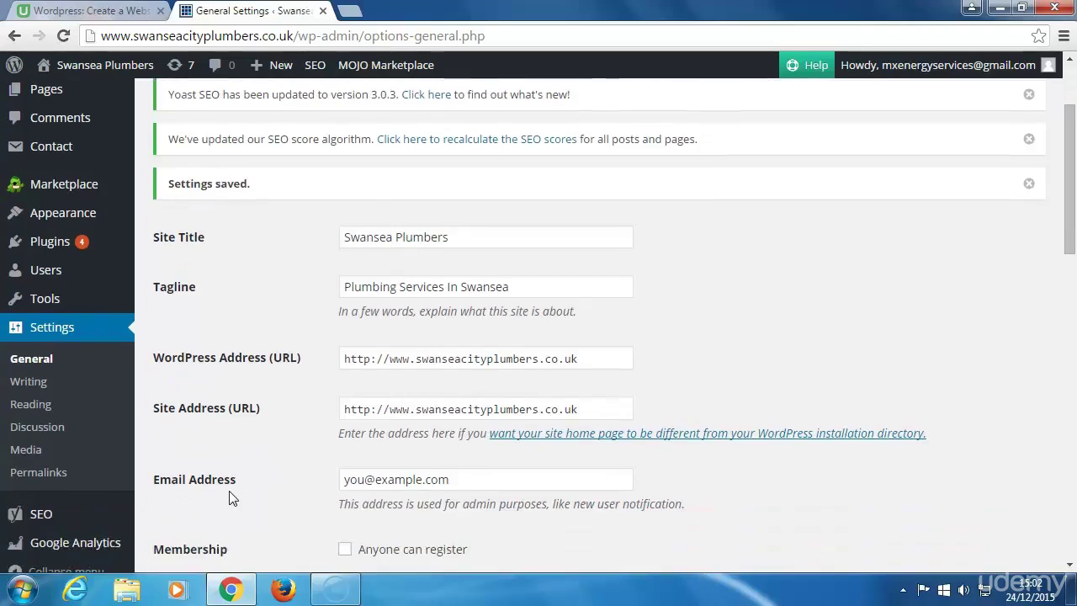
scroll(233, 498, down, 1)
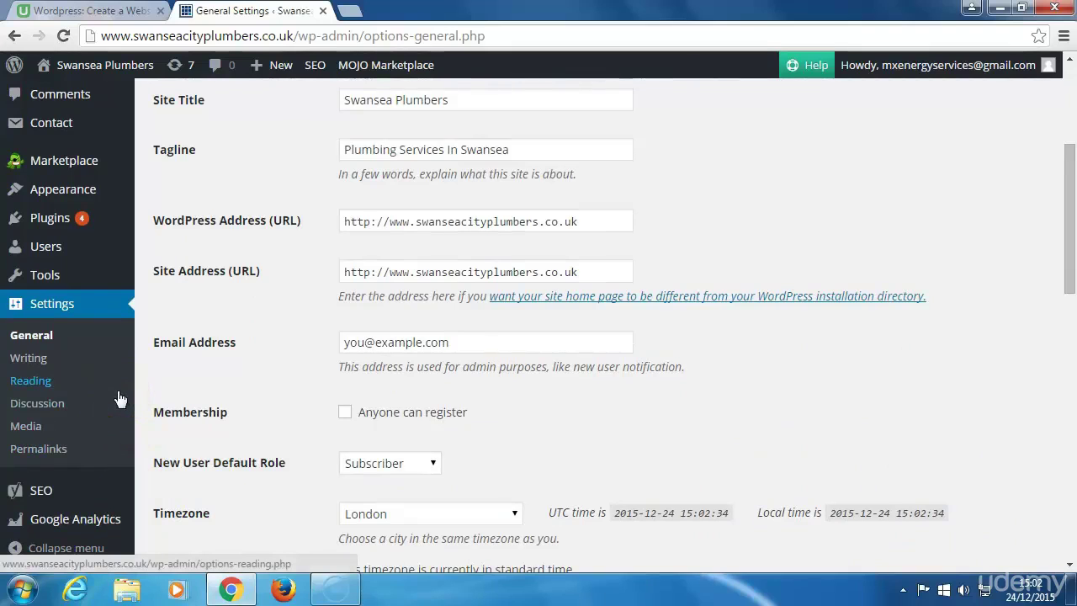
scroll(93, 345, up, 3)
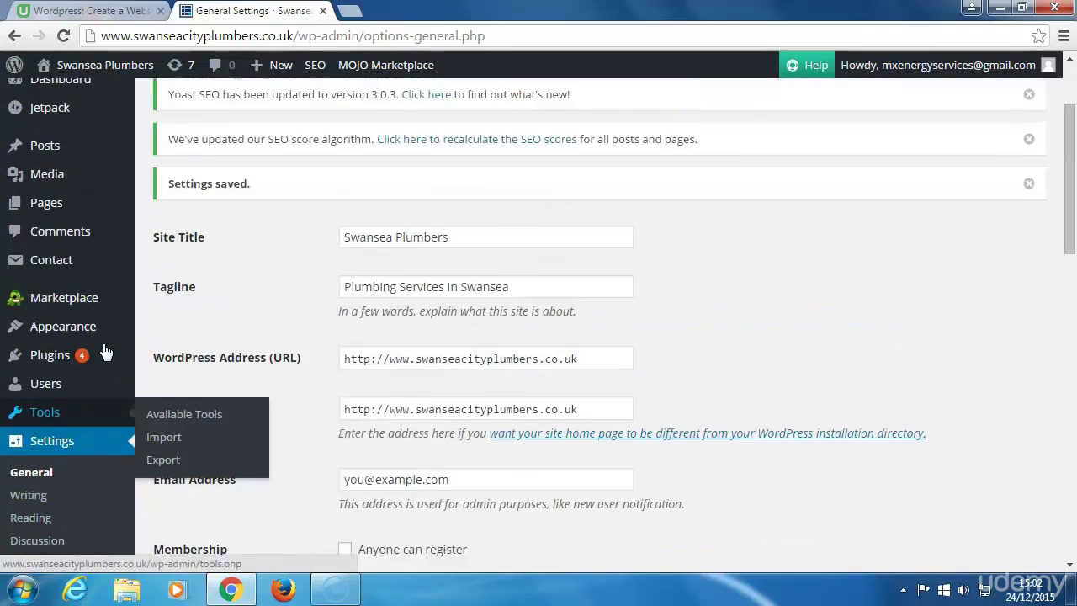
mouse_move(106, 352)
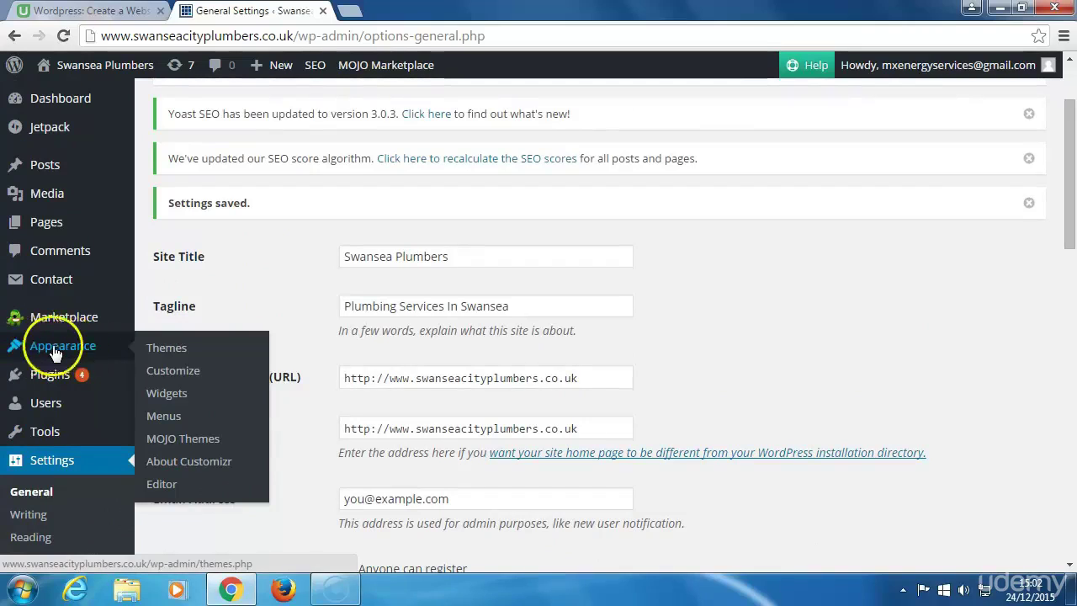
click(178, 379)
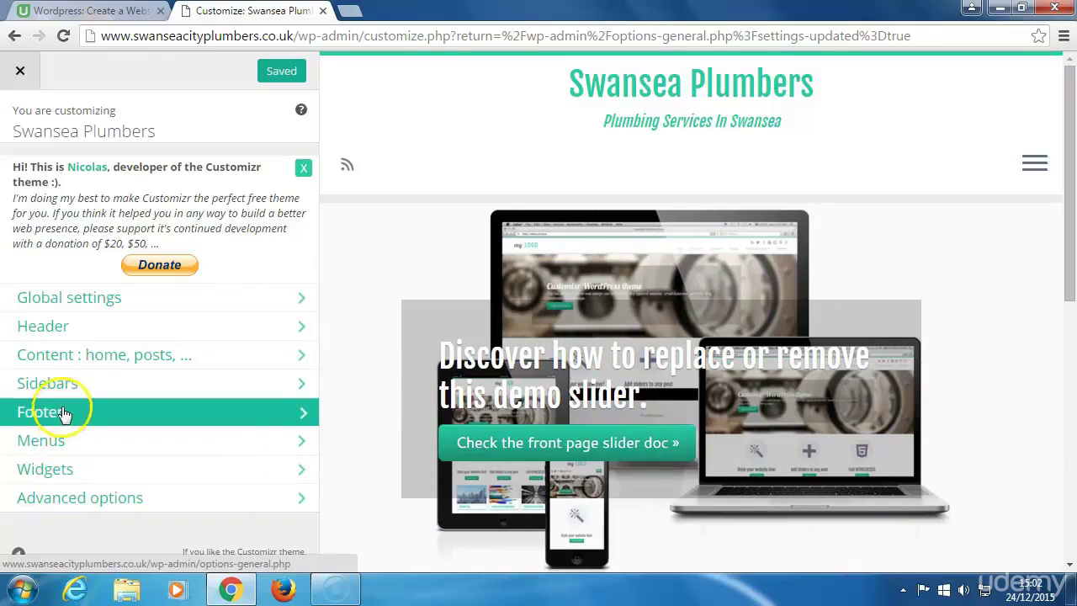
click(74, 364)
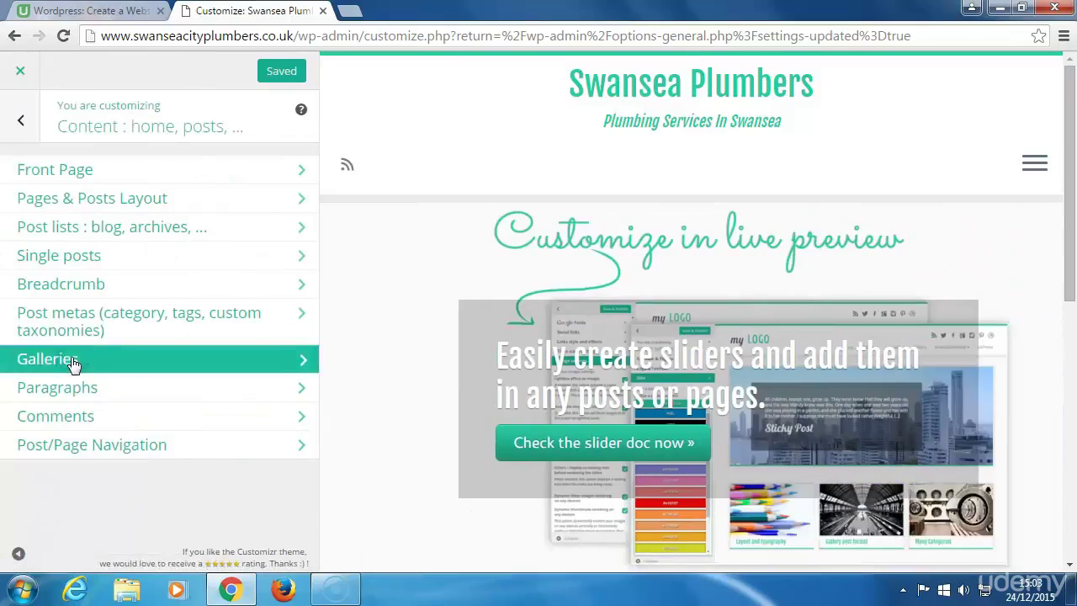
click(81, 177)
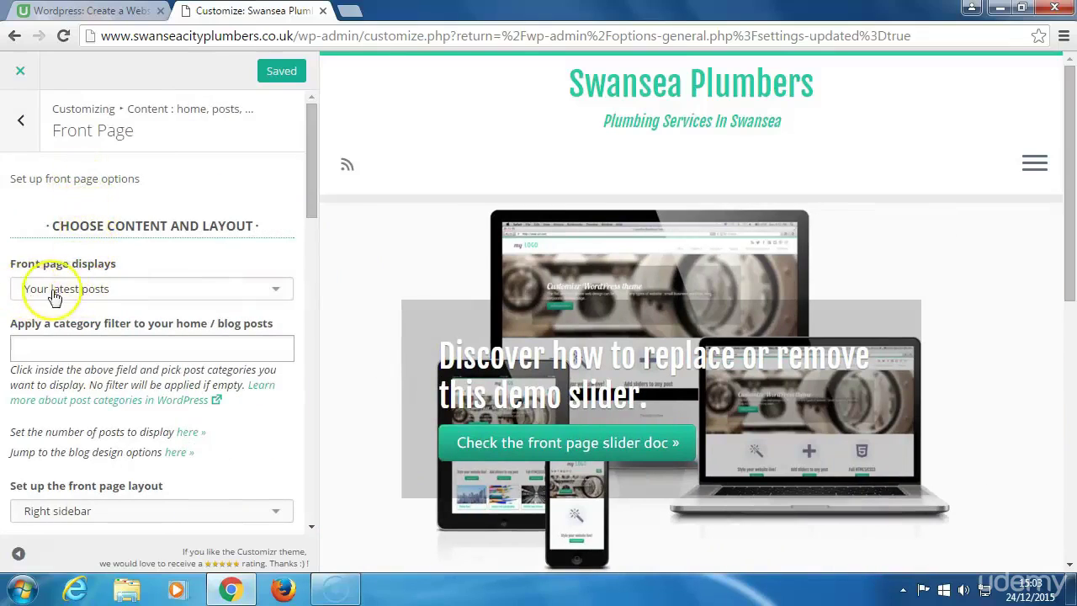
Set the front page to display a static page and look through the remaining slider and featured page options
click(280, 291)
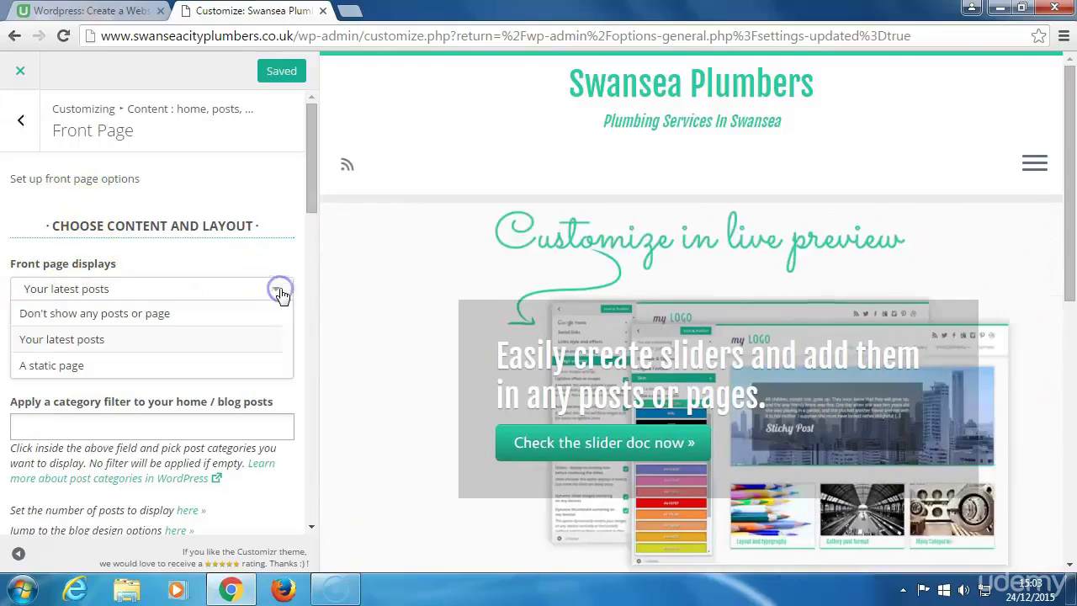
click(74, 368)
click(66, 332)
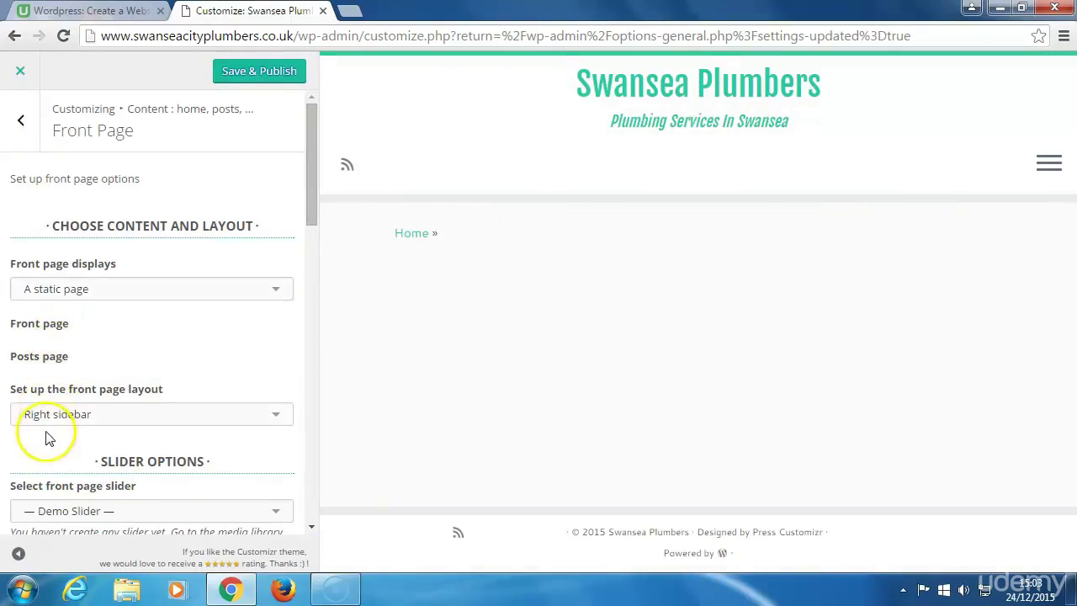
scroll(46, 448, down, 2)
scroll(48, 449, down, 5)
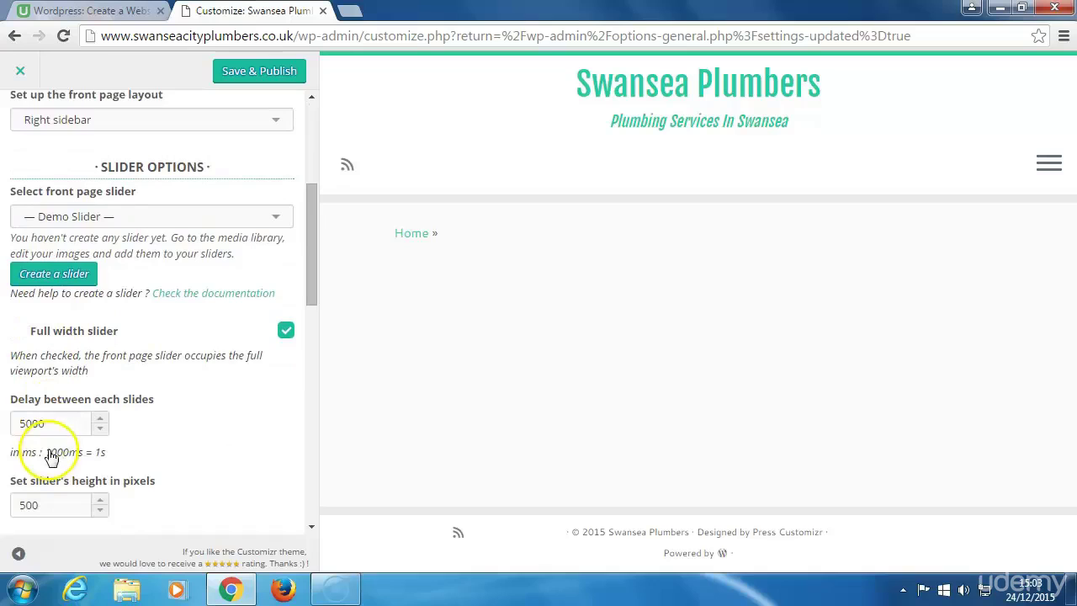
scroll(51, 454, down, 6)
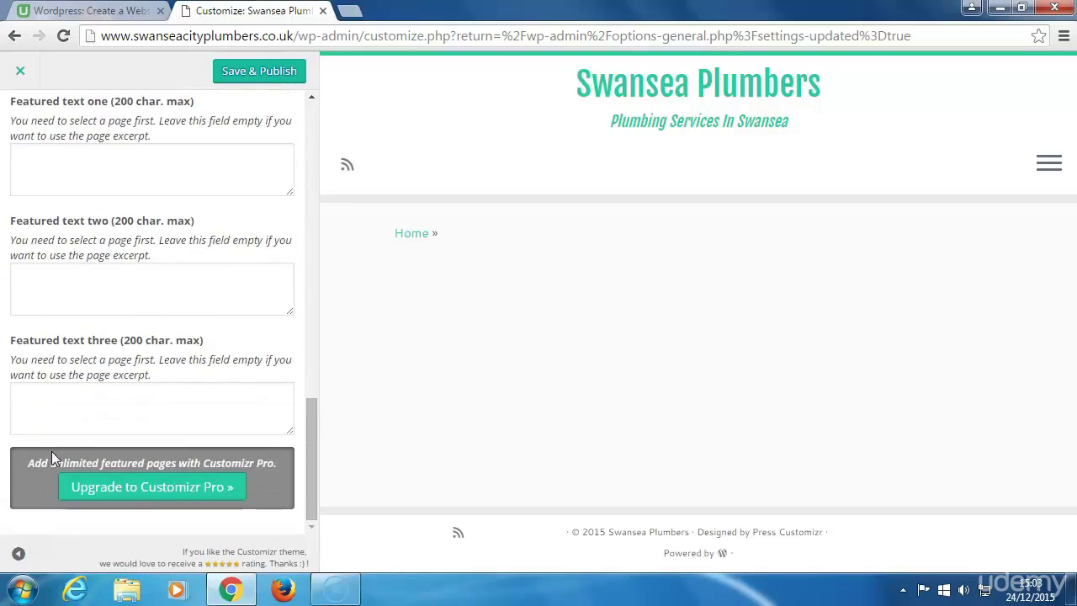
scroll(52, 451, up, 8)
scroll(53, 457, up, 4)
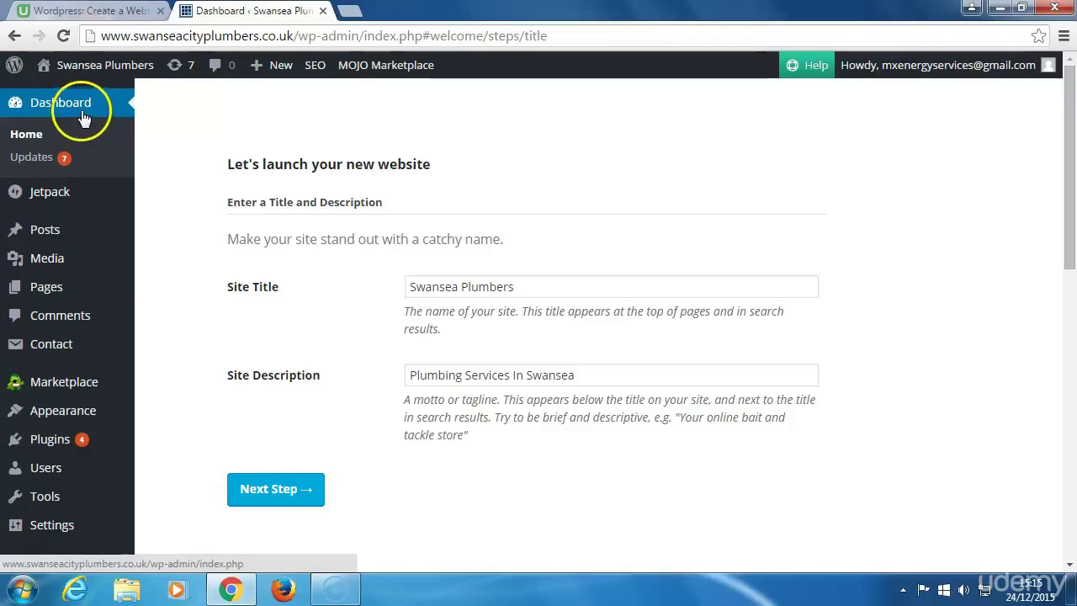
Visit the live site from the dashboard and dismiss the notice about displaying a menu in the header
mouse_move(80, 78)
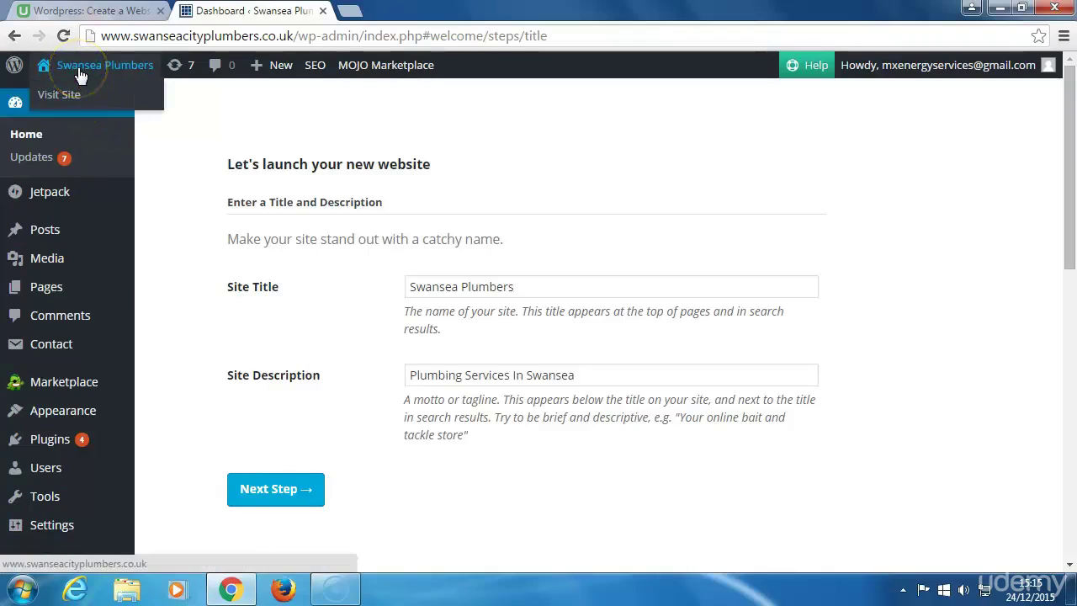
click(75, 69)
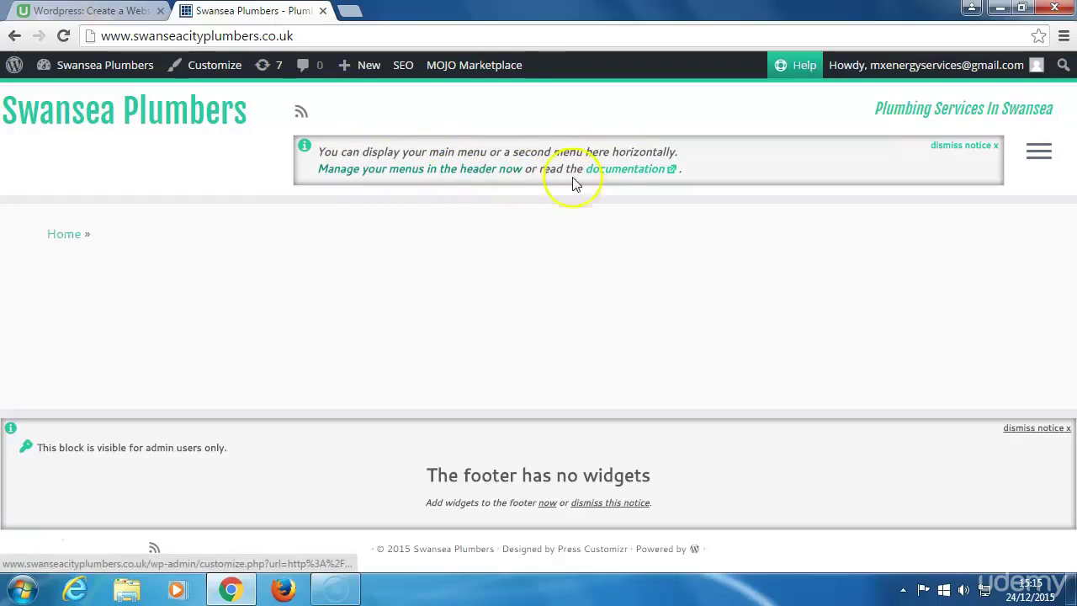
click(997, 146)
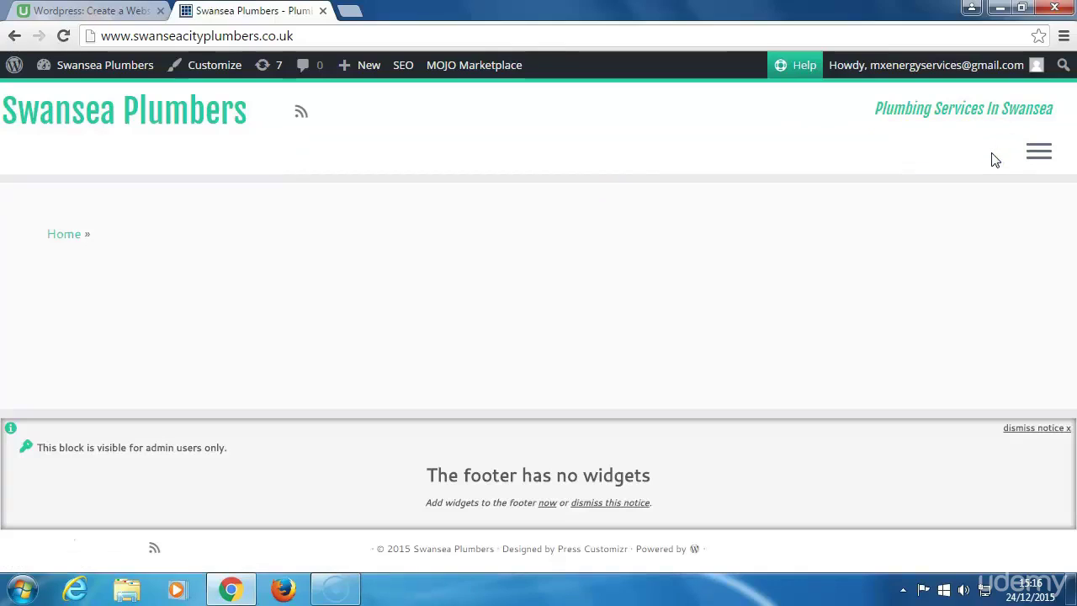
Dismiss the default page menu notice inside the site's side menu and the notice about missing footer widgets
click(1042, 160)
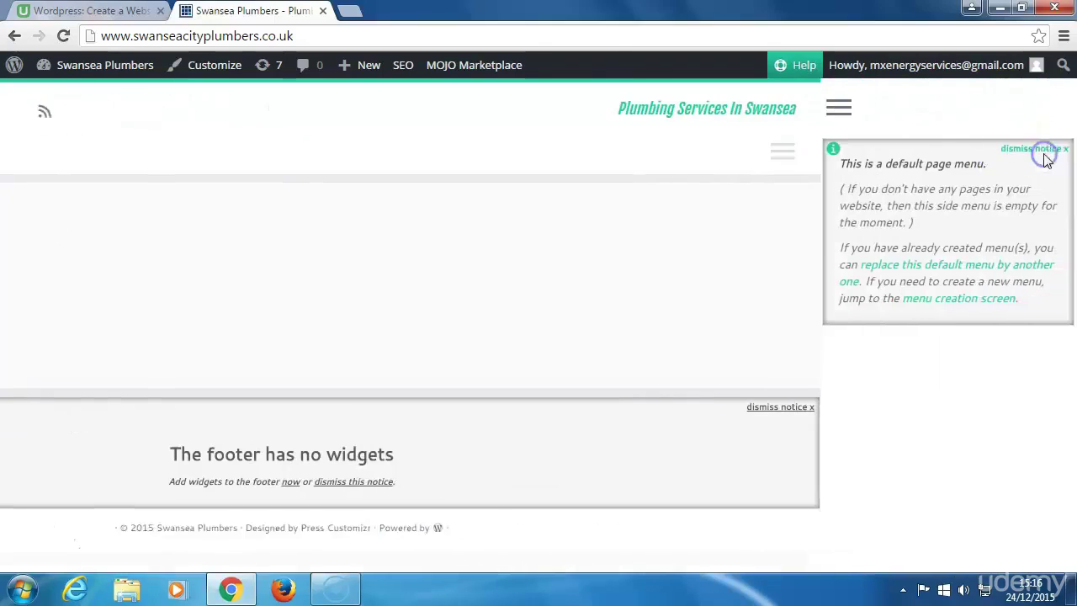
click(1044, 163)
click(864, 161)
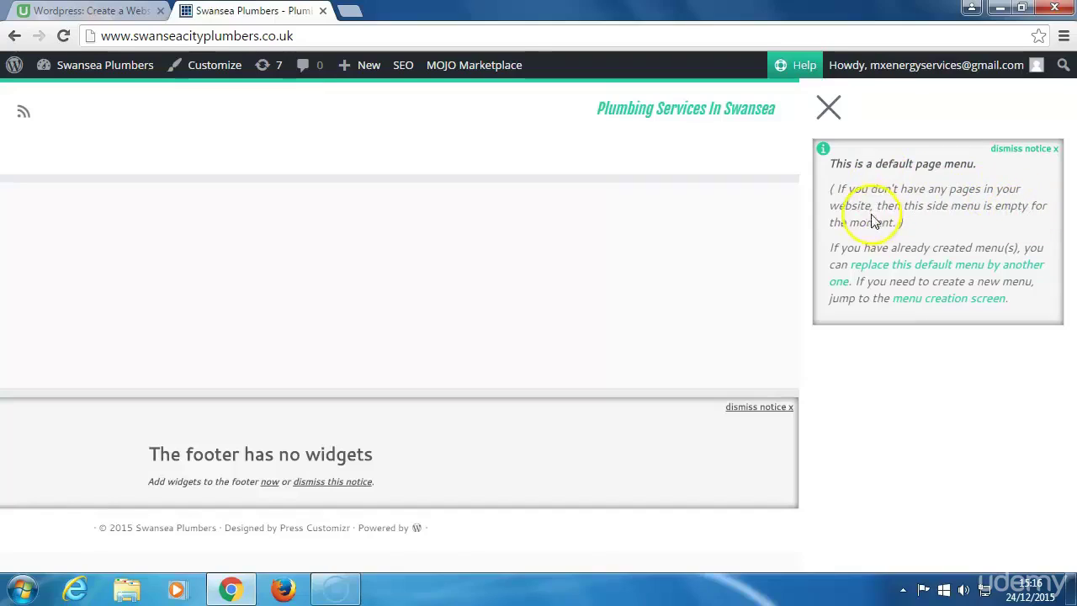
click(1055, 151)
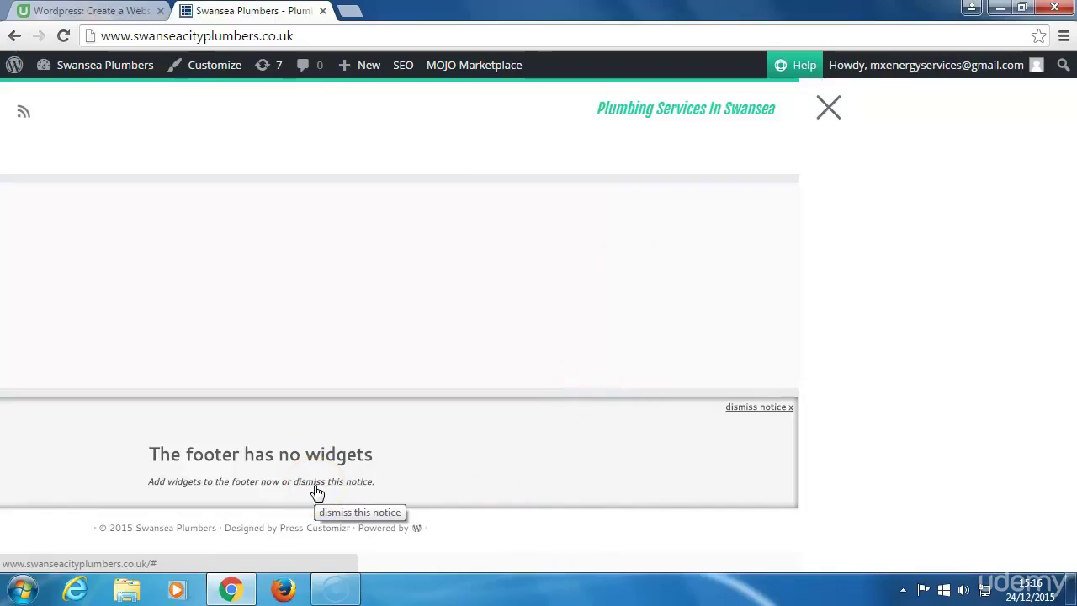
click(753, 411)
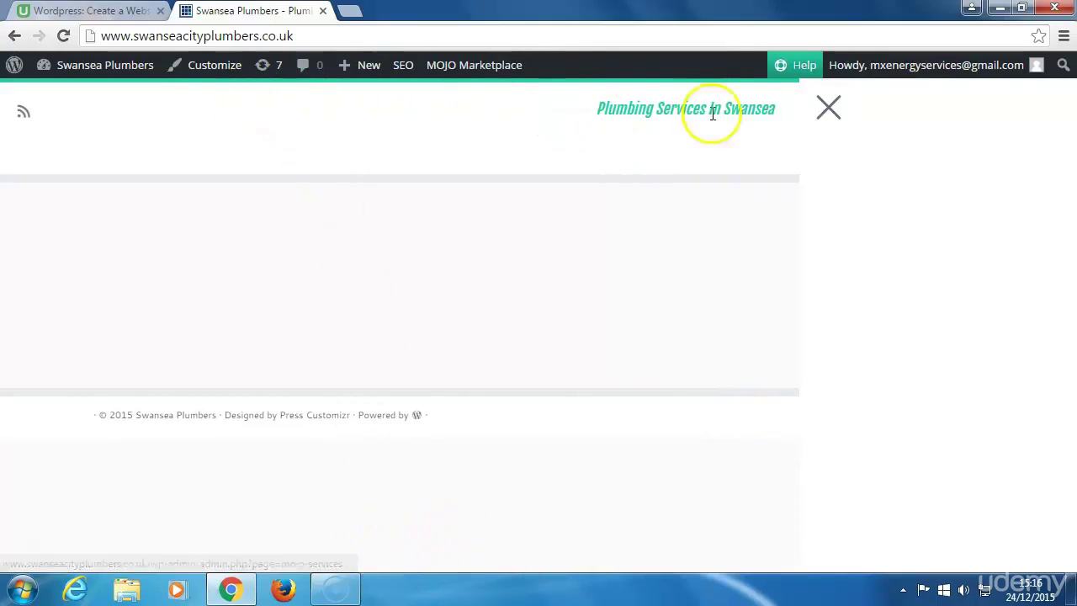
click(836, 118)
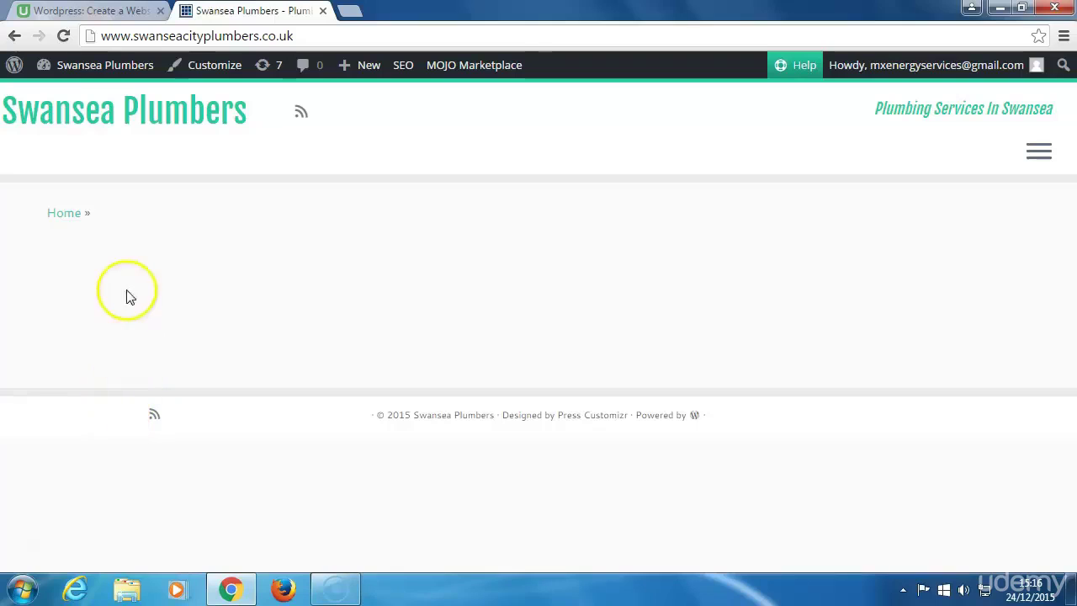
Open the theme customizer's Pages & Posts Layout options under Content and set the global default layout to Right sidebar
mouse_move(98, 76)
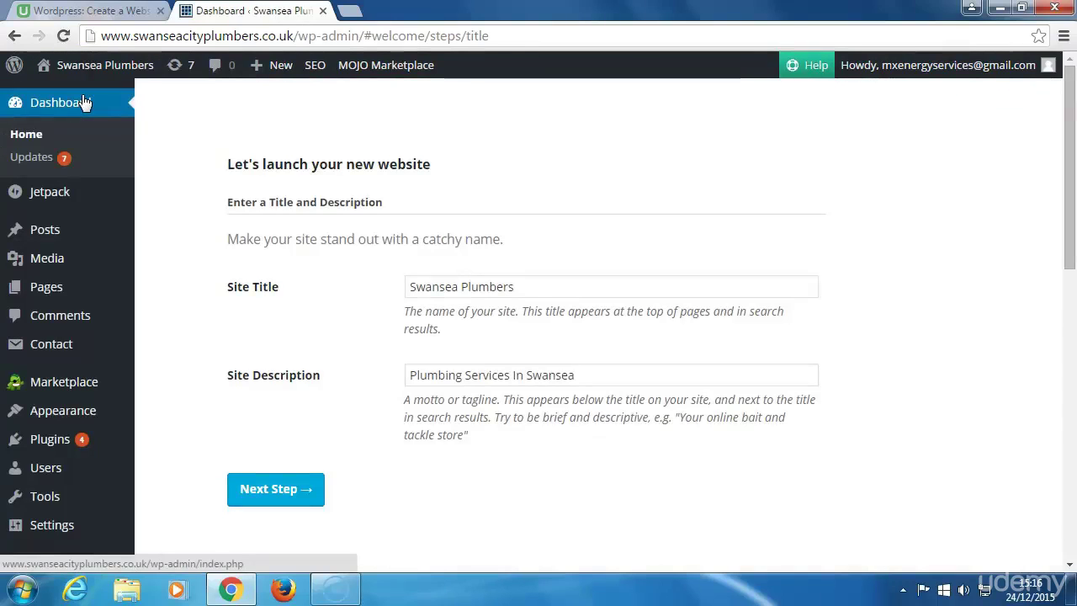
mouse_move(74, 210)
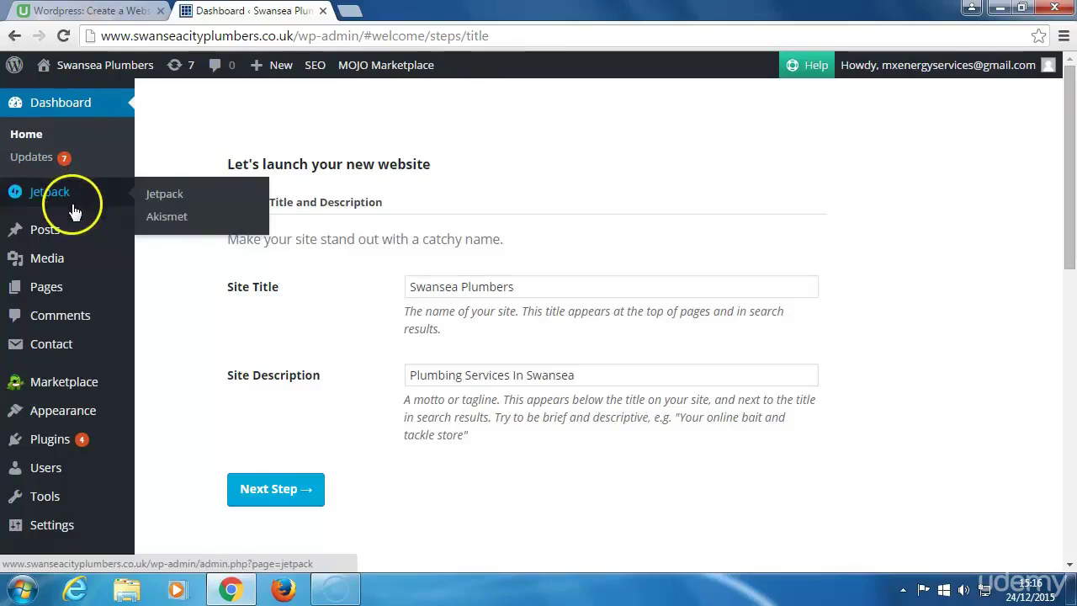
mouse_move(55, 268)
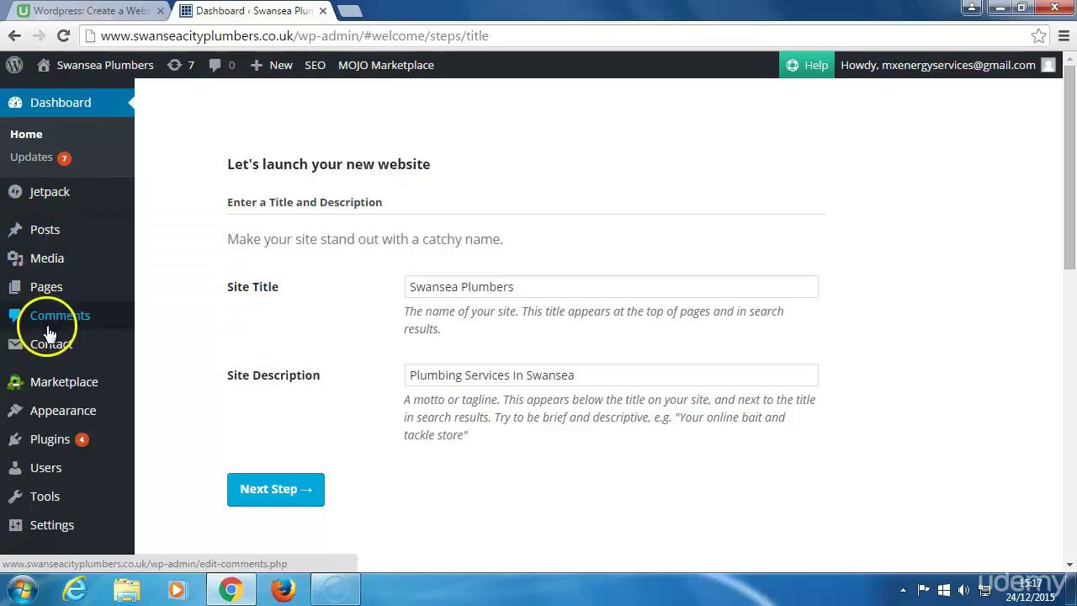
mouse_move(51, 407)
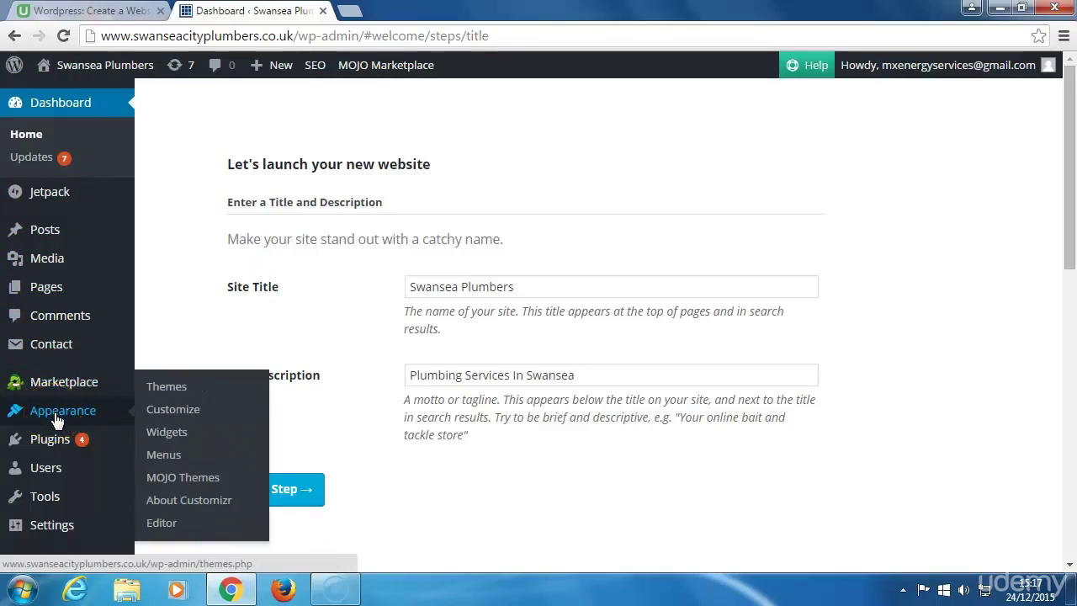
click(168, 414)
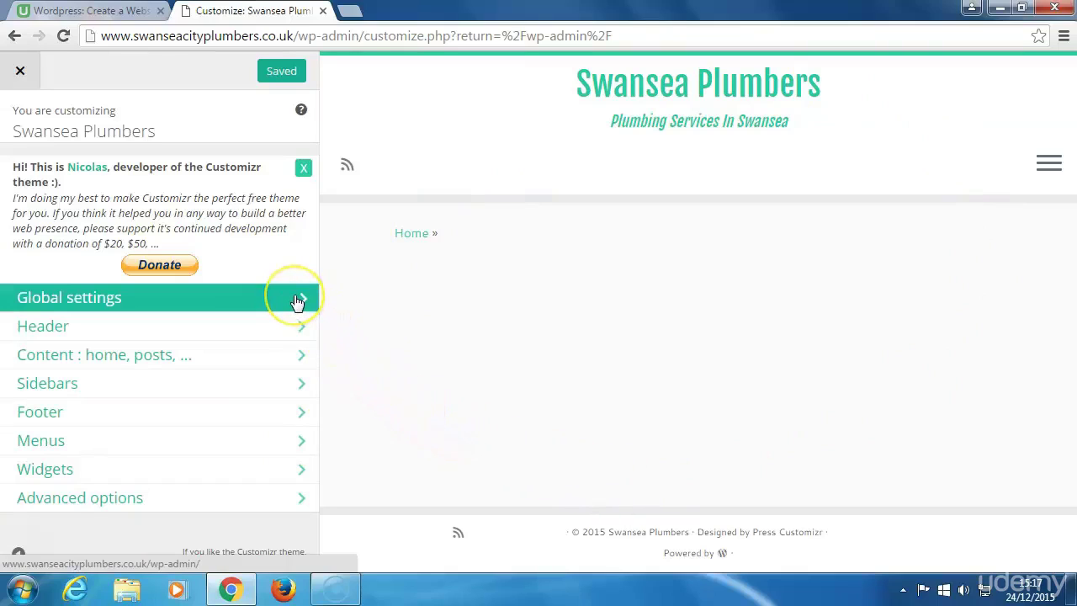
click(303, 361)
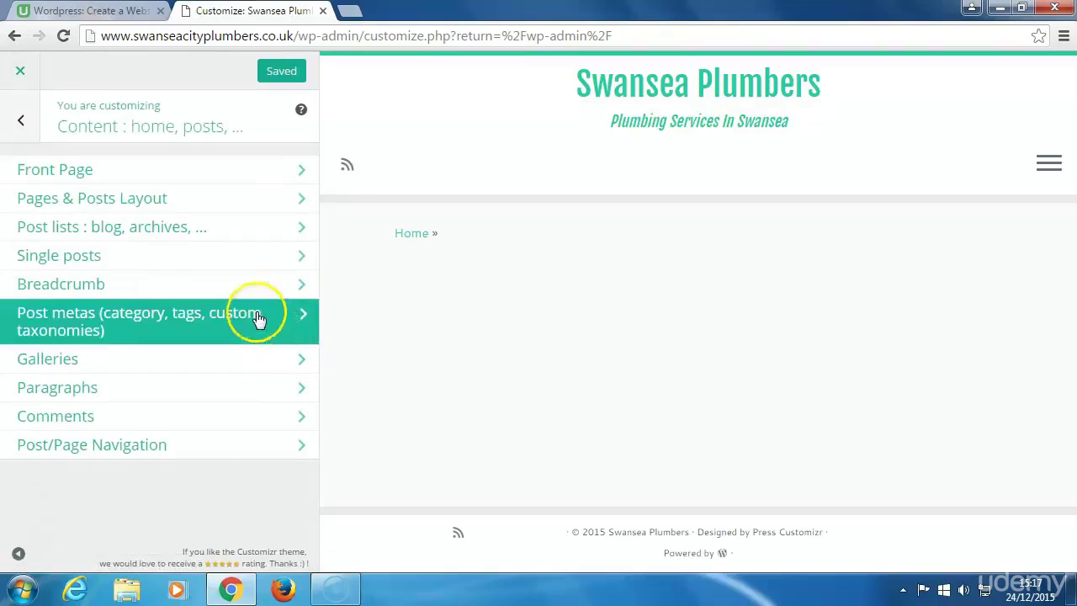
click(148, 200)
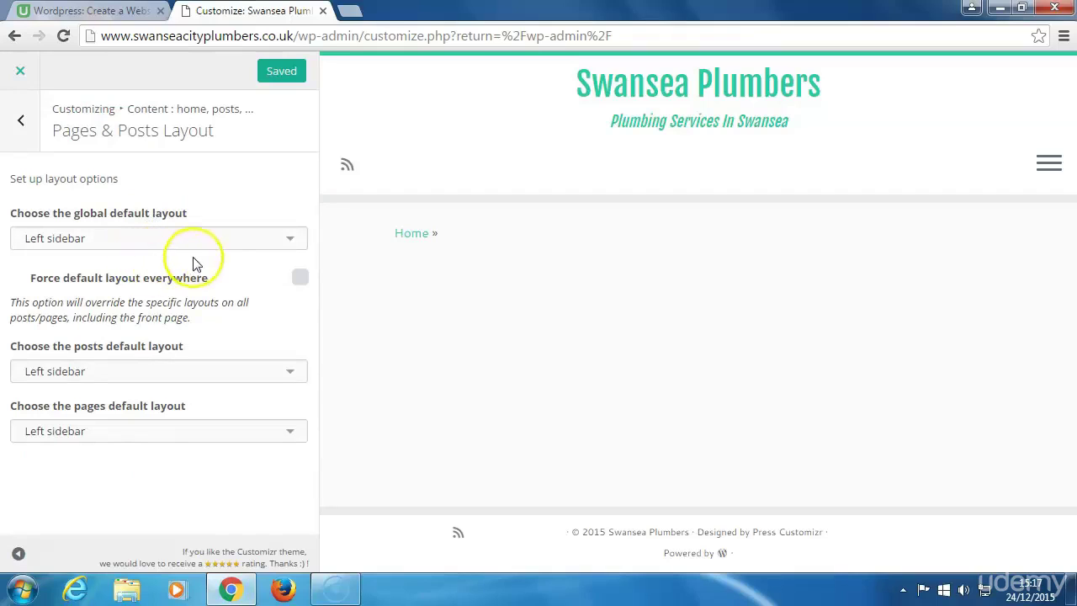
click(287, 240)
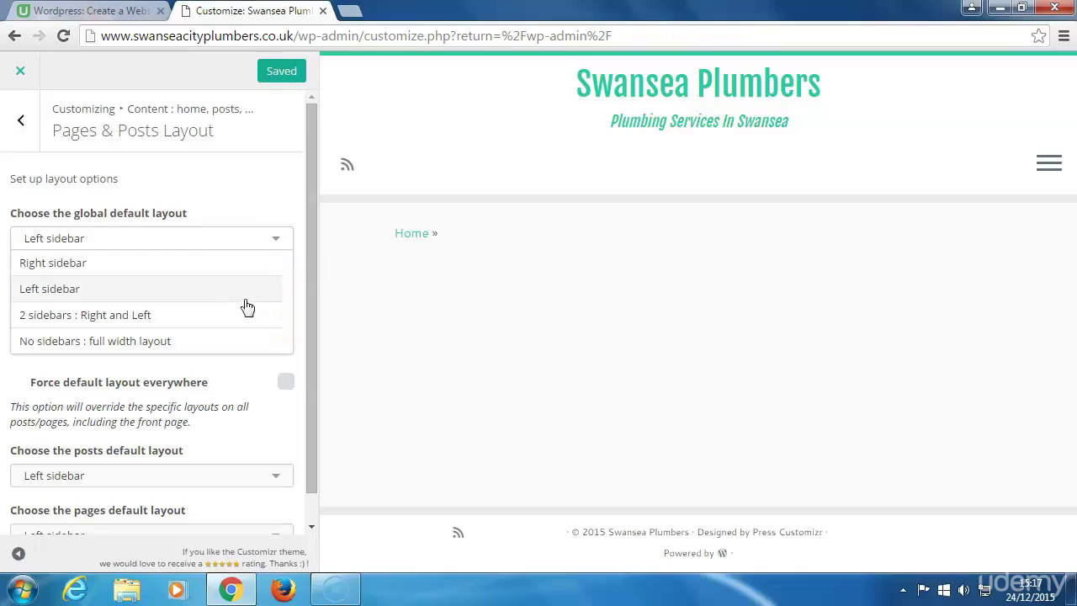
click(227, 264)
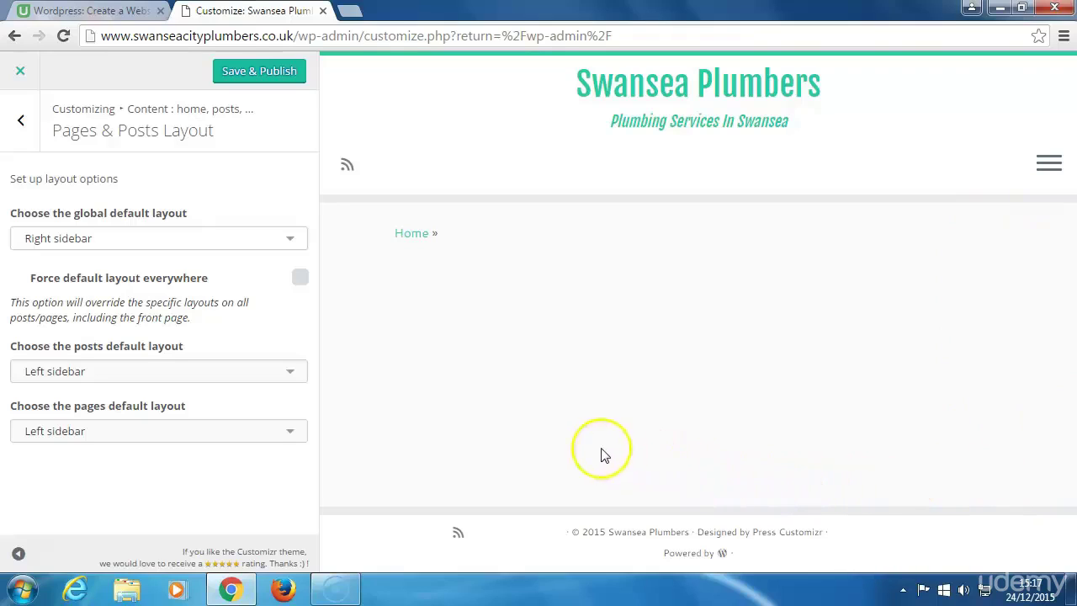
Check the available posts and pages default layout choices, and save and publish the layout settings
click(288, 374)
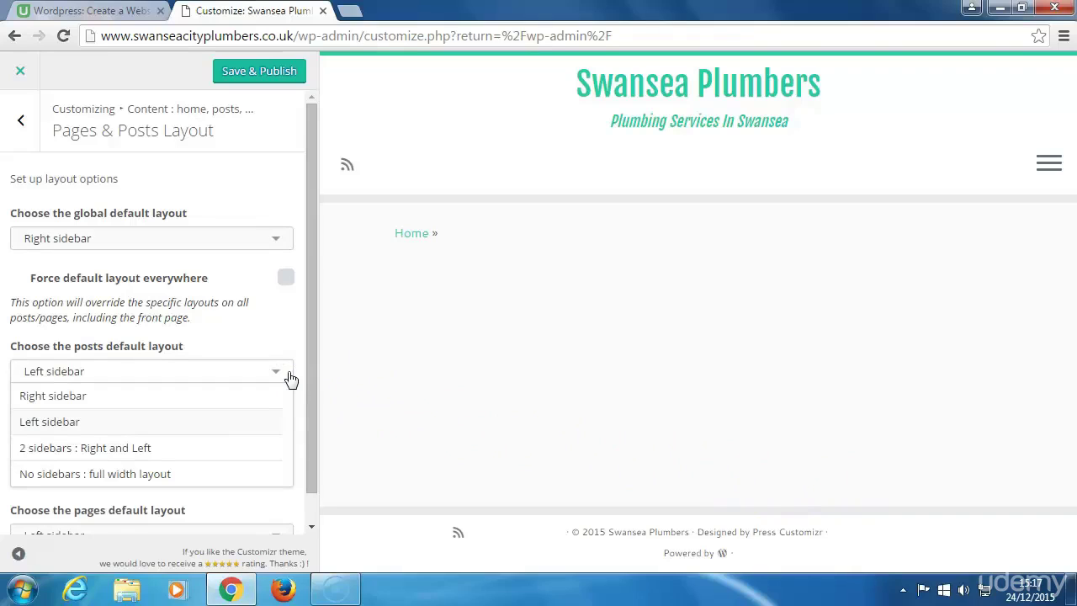
click(288, 374)
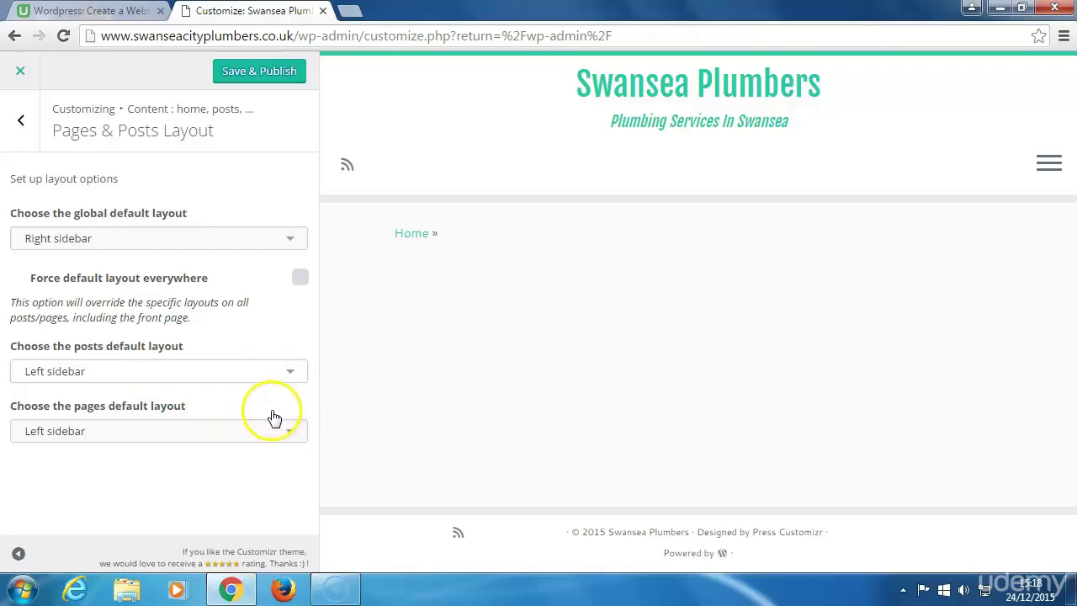
click(293, 431)
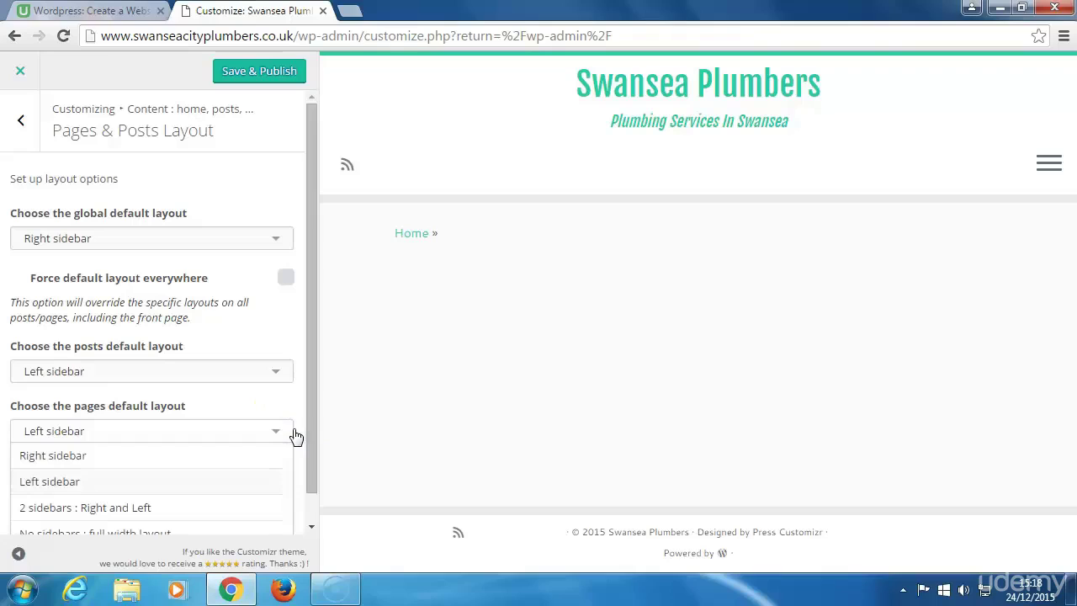
click(296, 434)
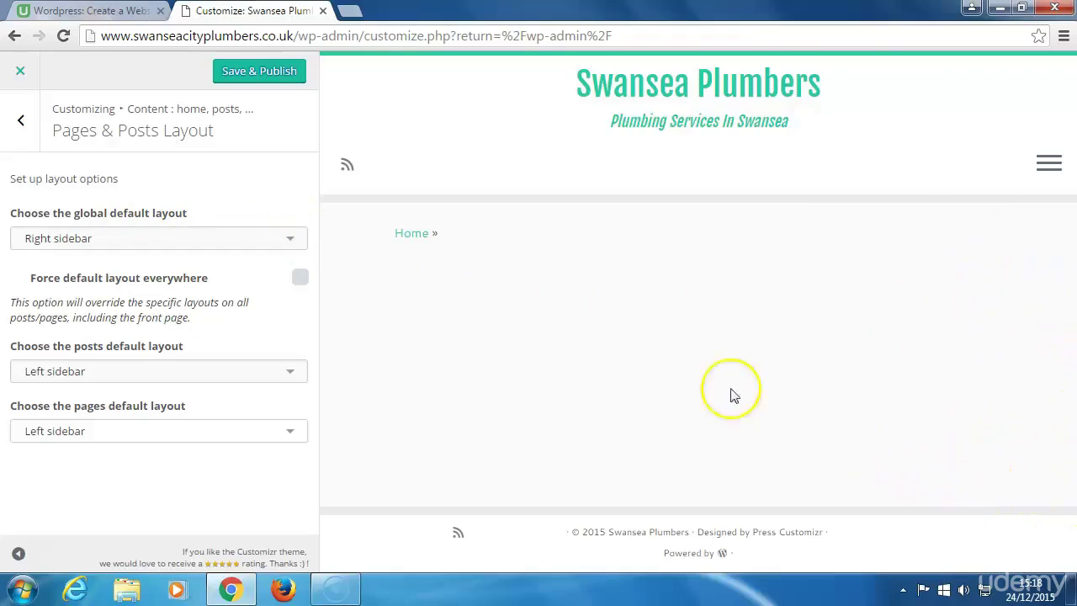
click(253, 77)
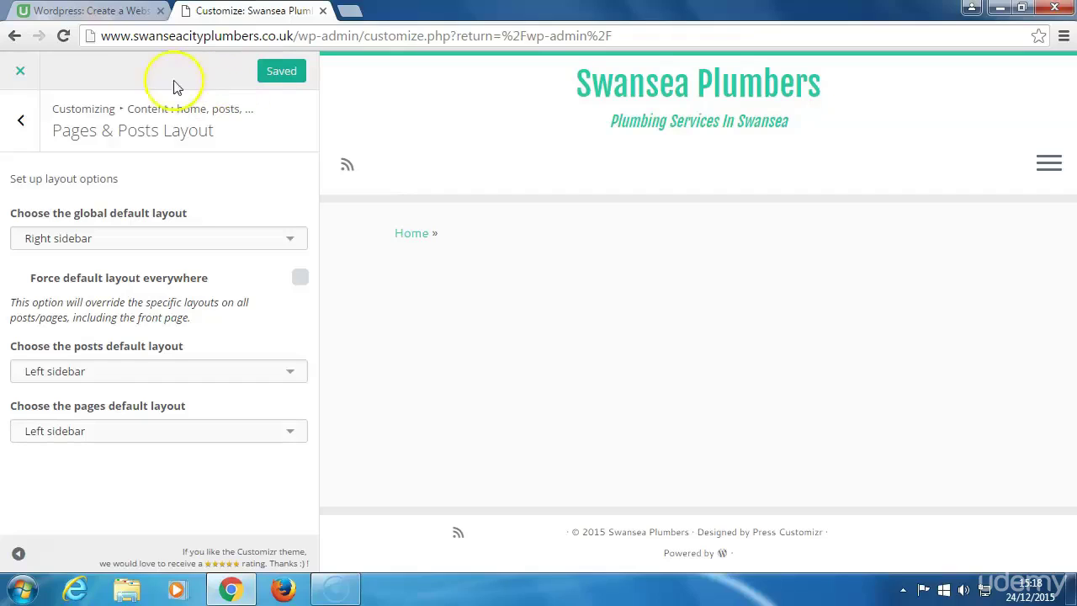
Leave the Pages & Posts Layout options and return from the theme customizer to the dashboard
click(24, 125)
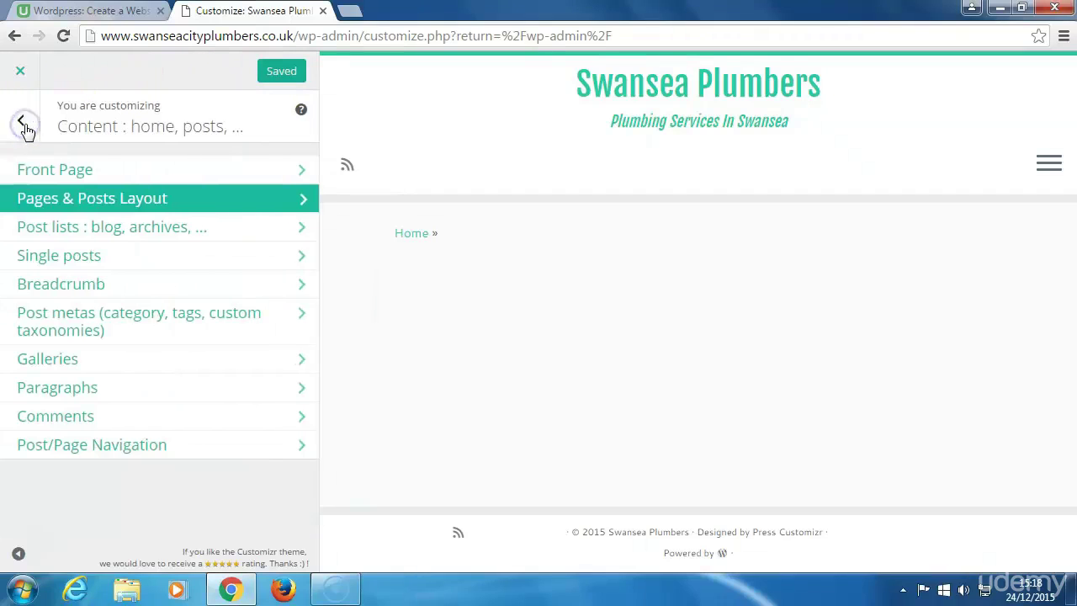
click(24, 126)
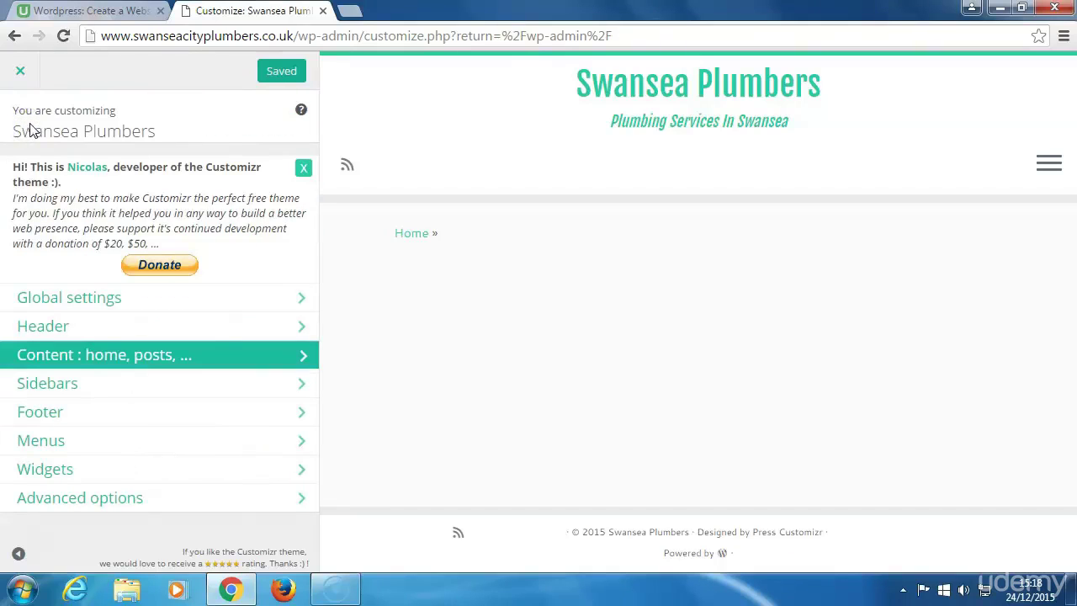
click(14, 37)
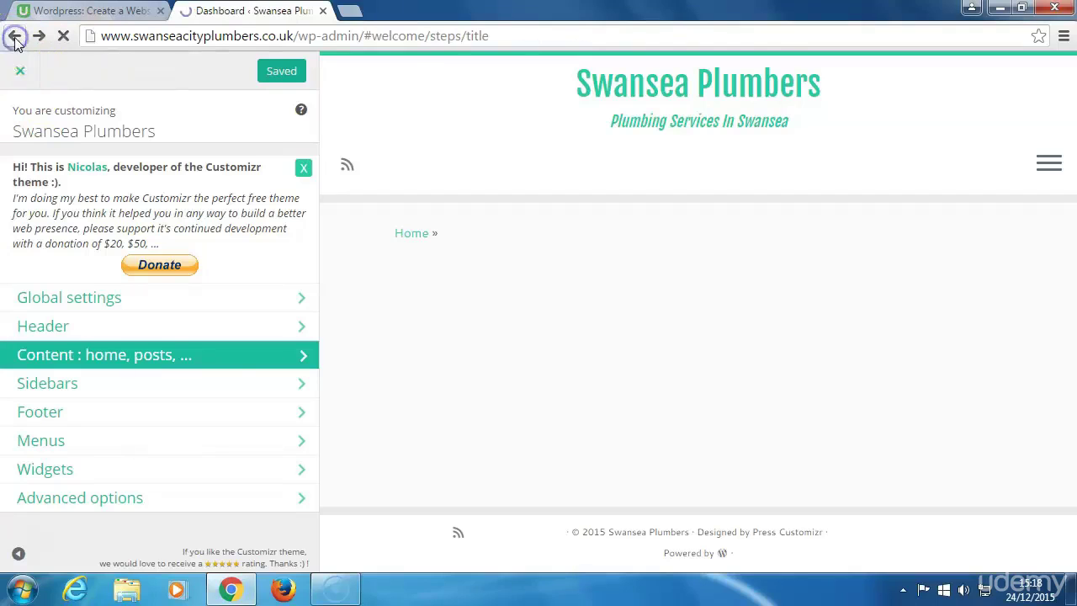
mouse_move(38, 58)
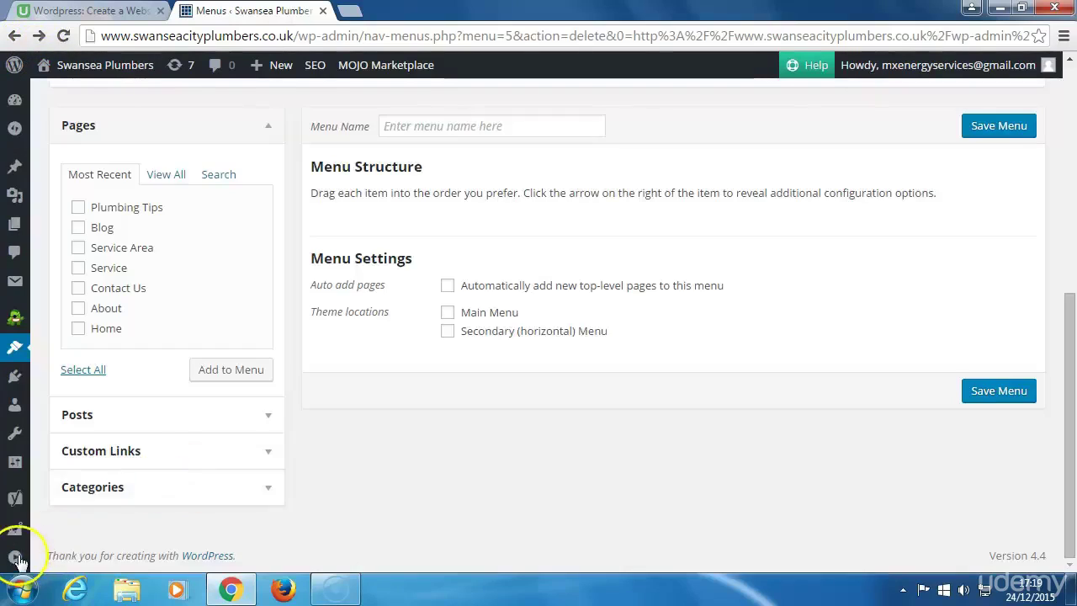
Expand the admin navigation sidebar, collapse it to icons, and expand it again to show the labels
click(16, 556)
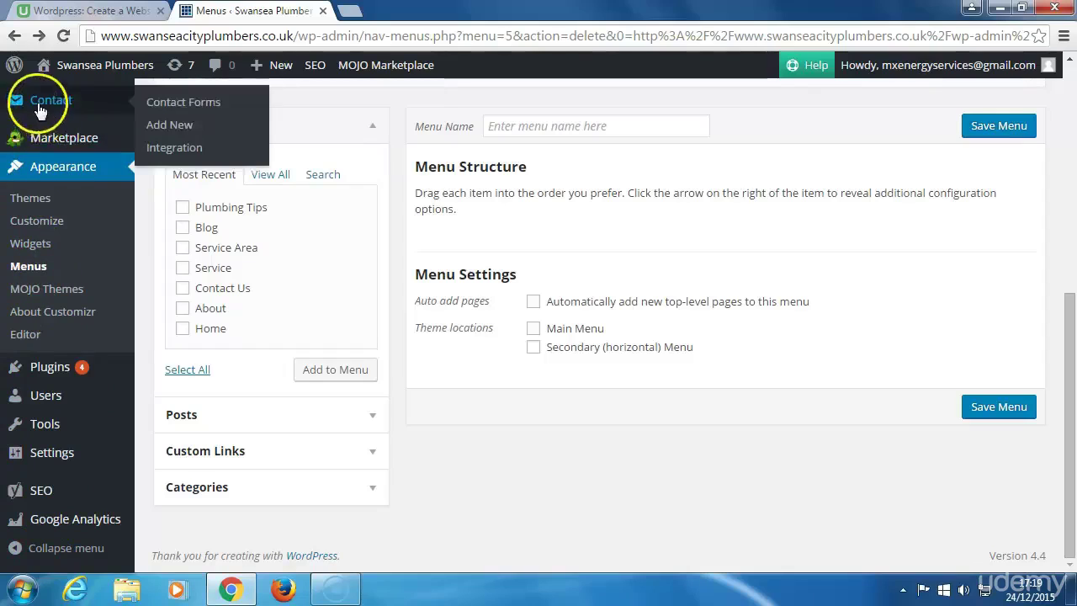
mouse_move(61, 524)
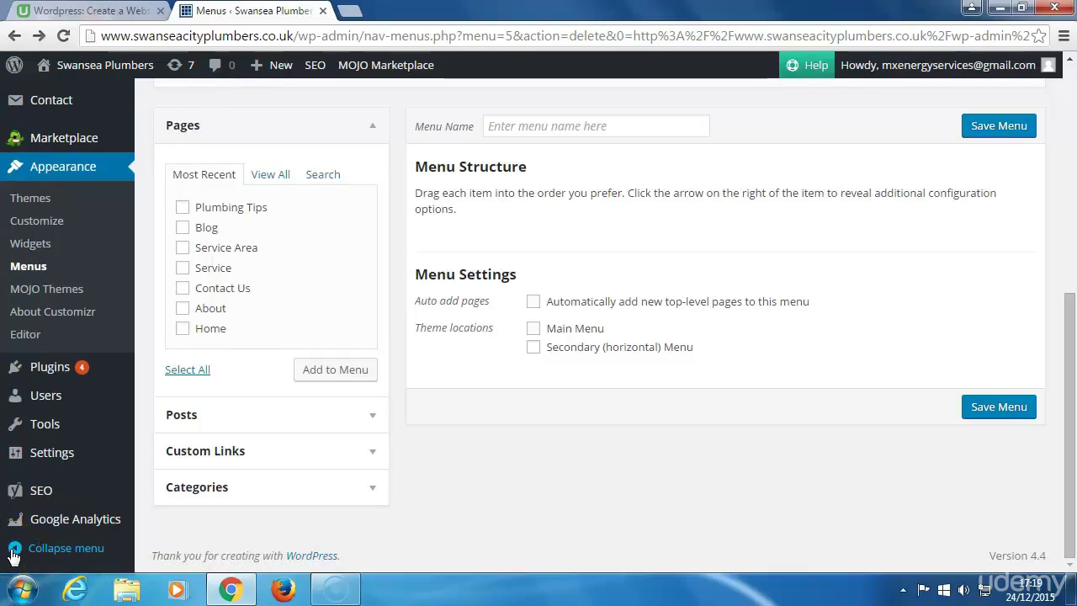
click(14, 551)
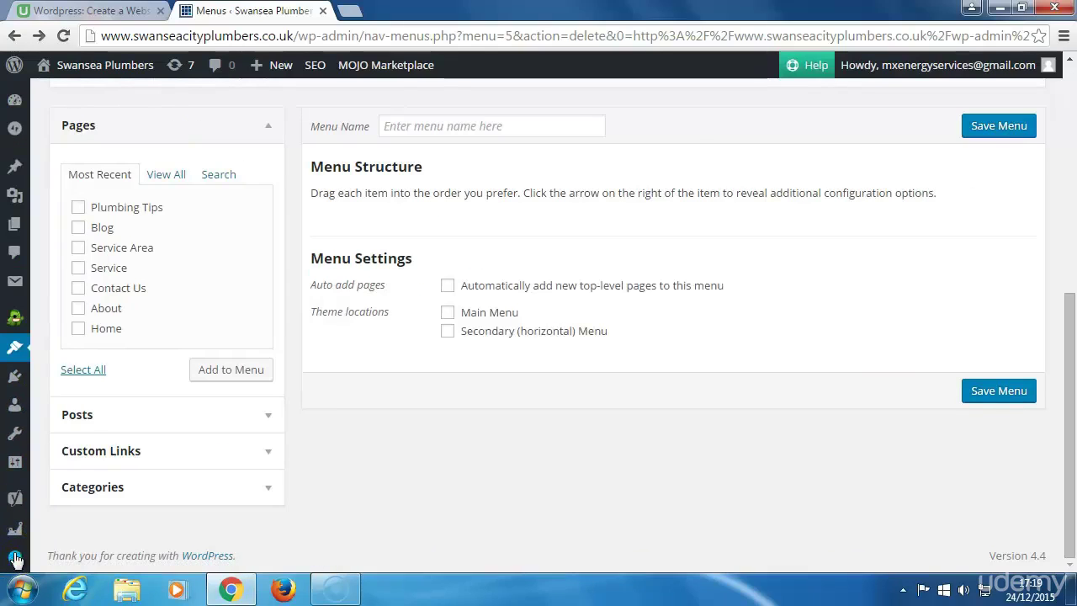
click(14, 557)
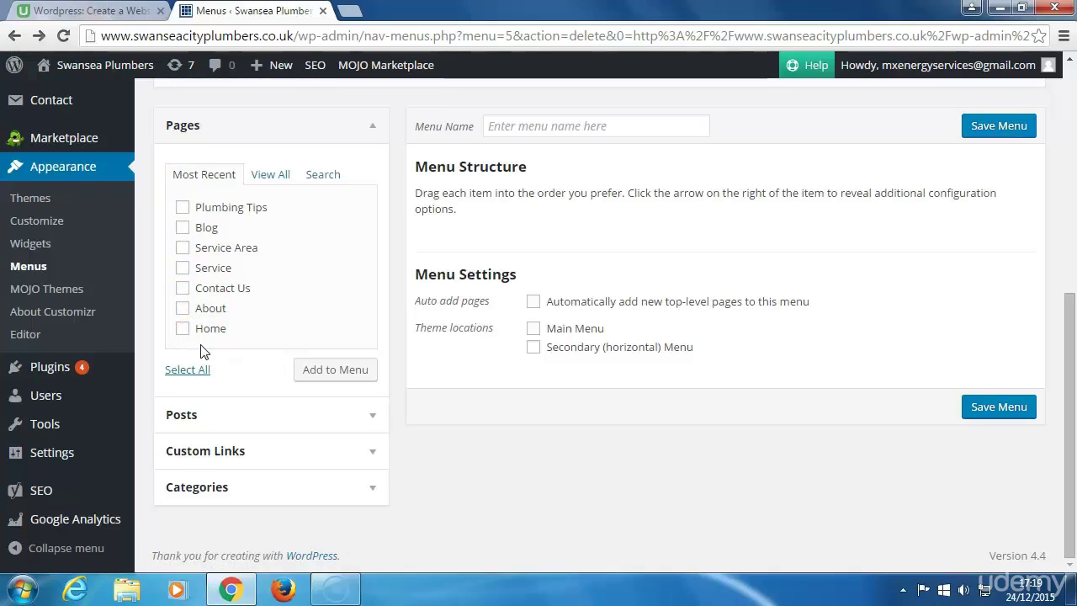
Name the new navigation menu Main and save it
click(509, 130)
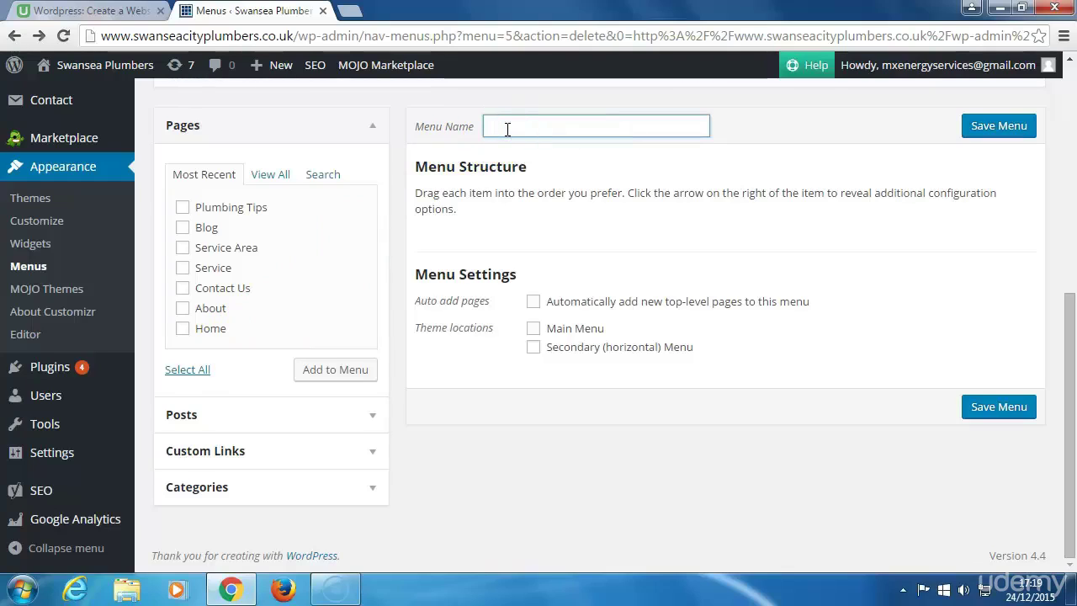
text(M)
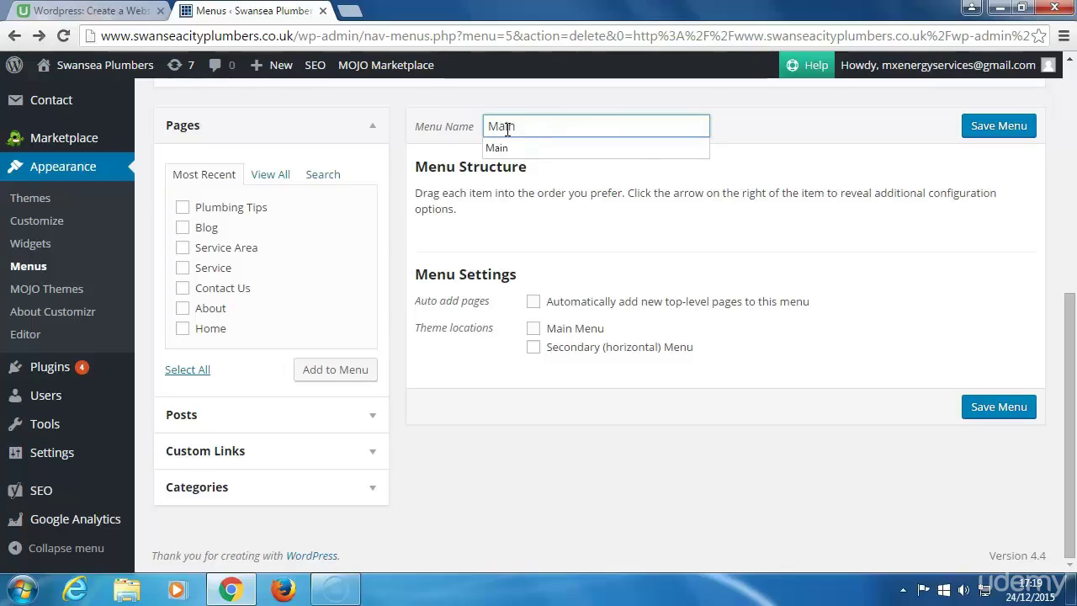
text(ain)
click(981, 127)
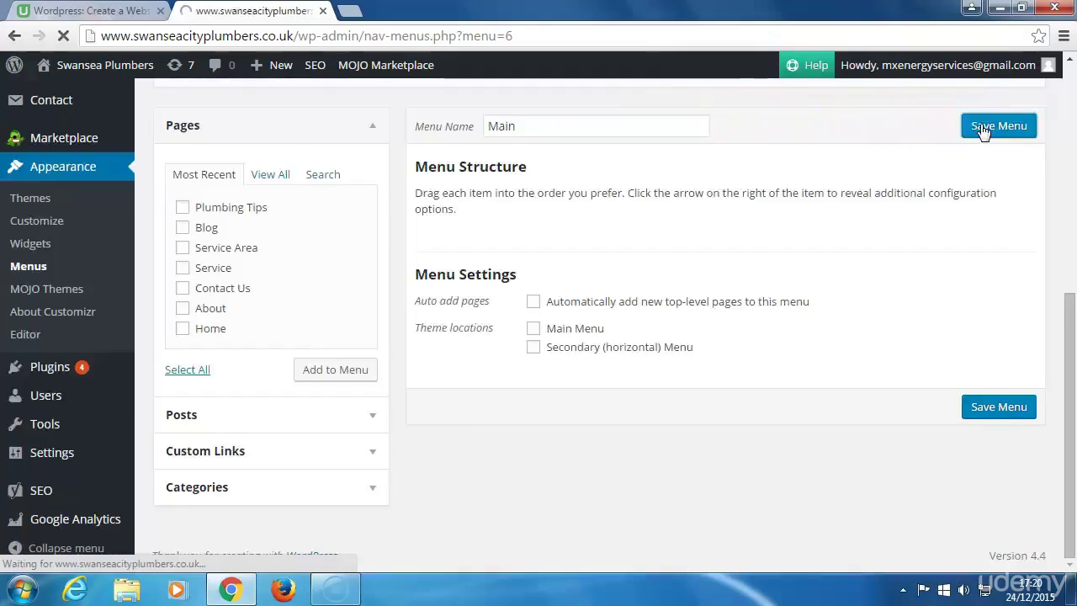
scroll(584, 372, down, 5)
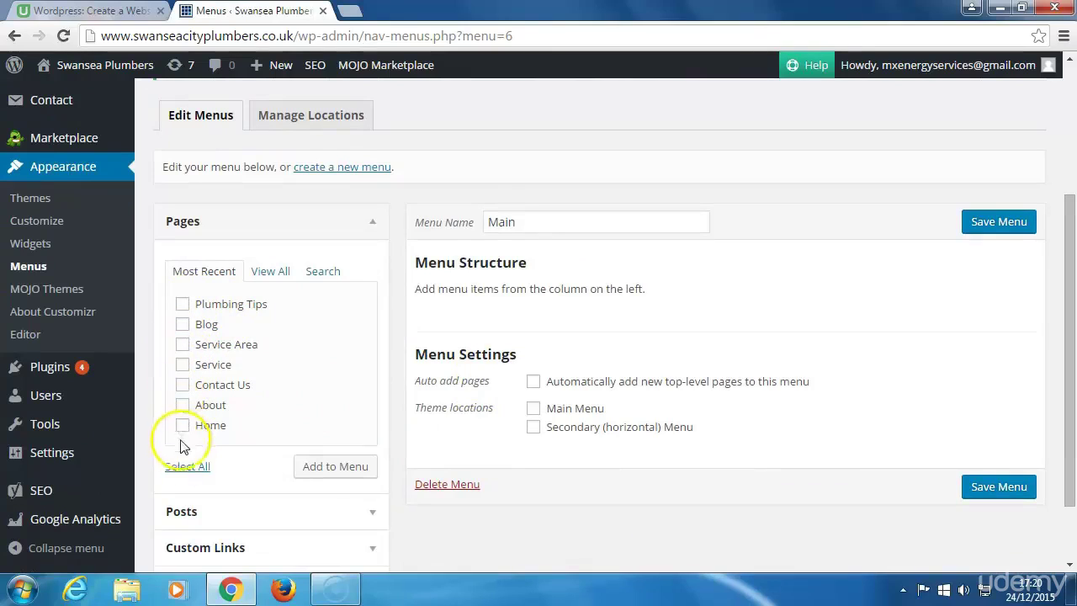
Add all of the recently created pages to the Main menu
click(185, 467)
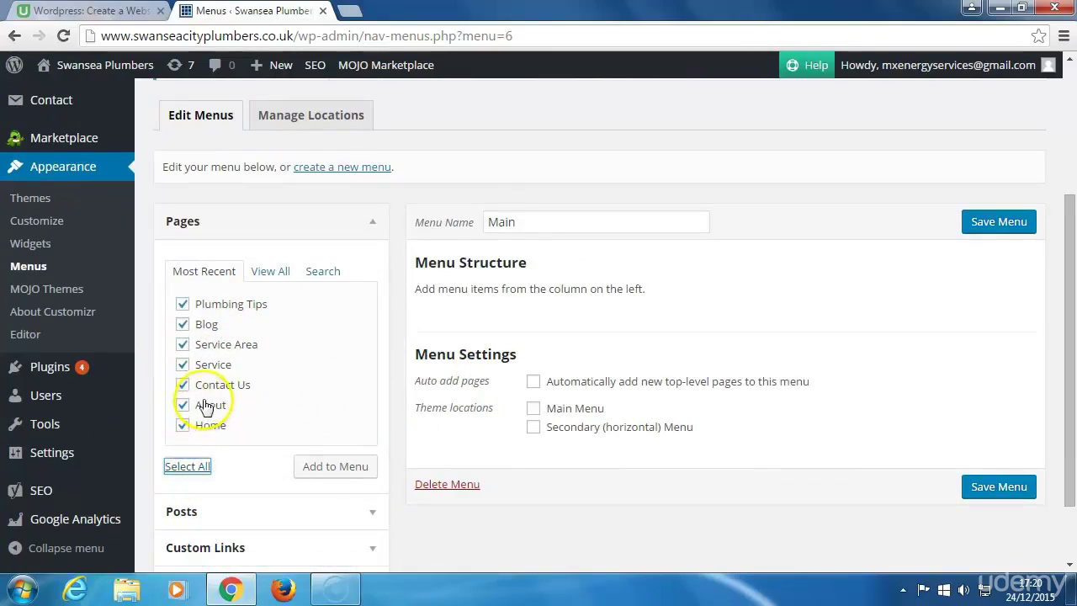
click(320, 468)
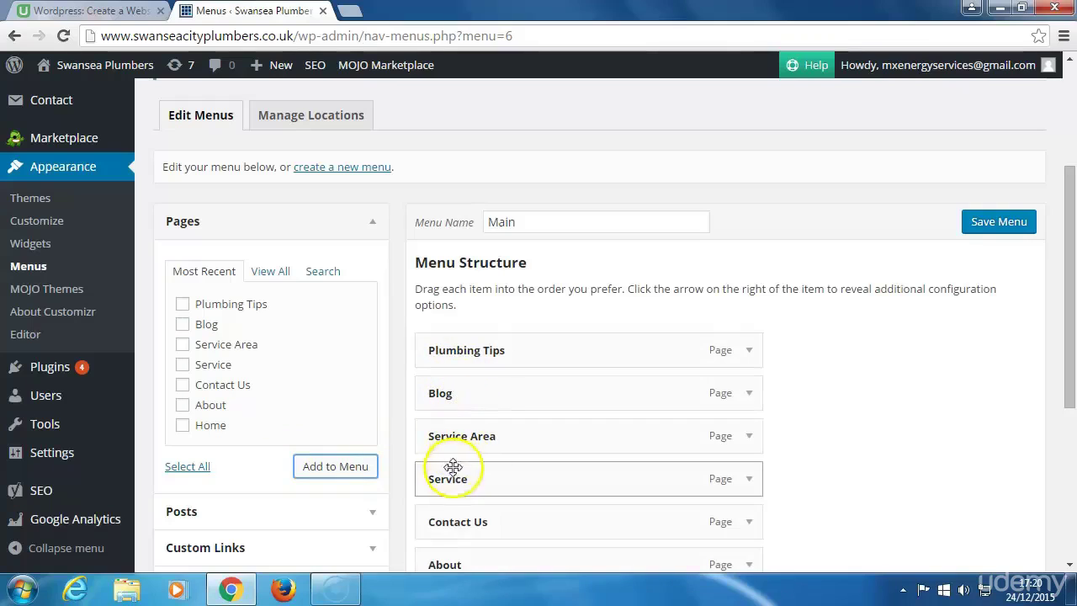
Move the Home item to the first position in the menu structure as a top-level item
scroll(800, 493, down, 4)
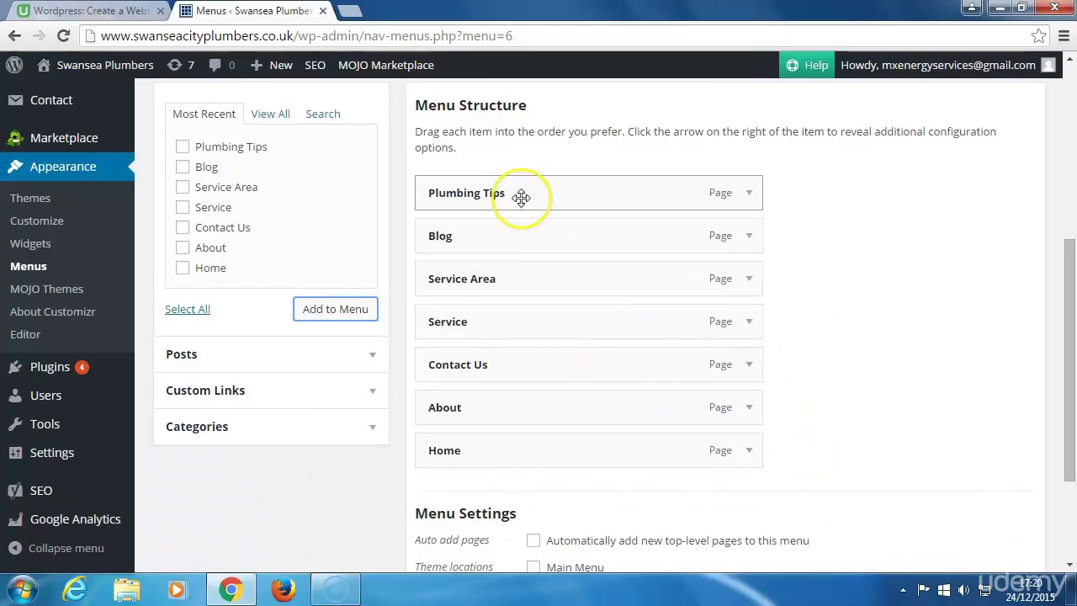
click(521, 196)
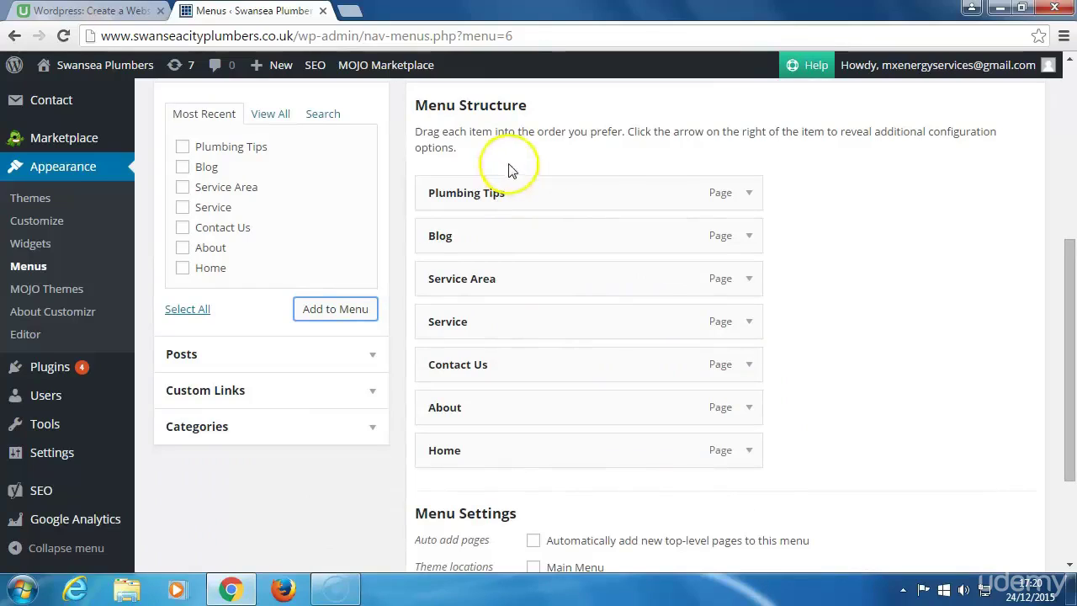
click(515, 192)
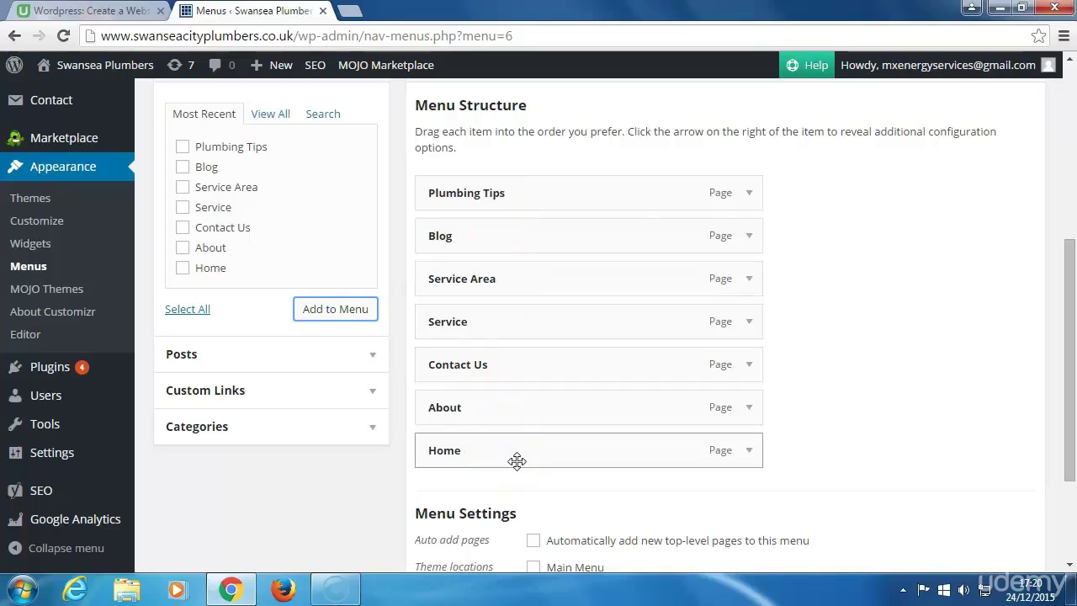
drag(517, 460, 516, 197)
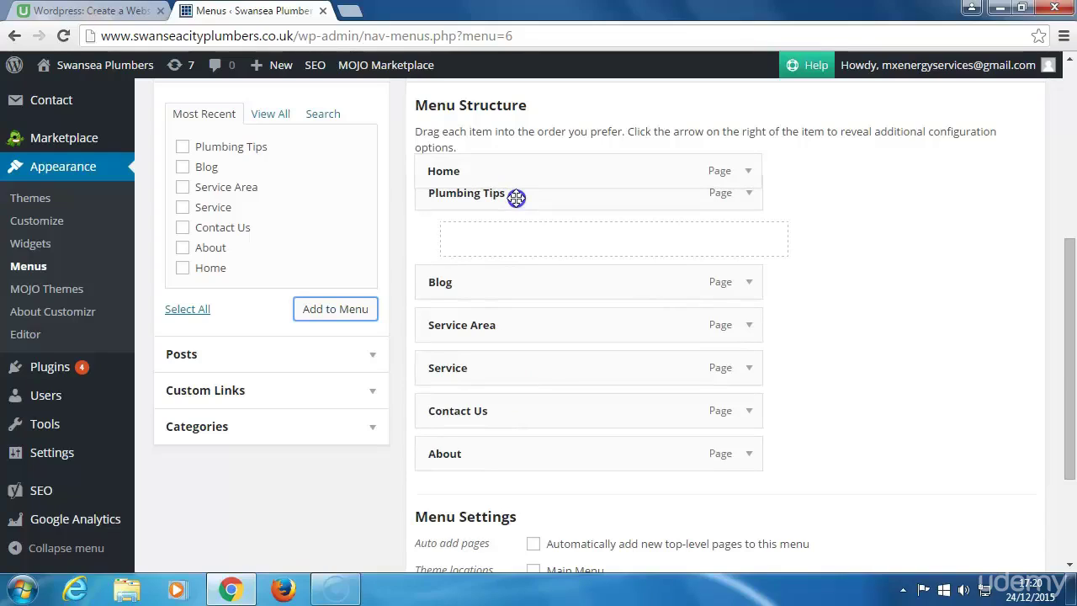
drag(517, 197, 477, 198)
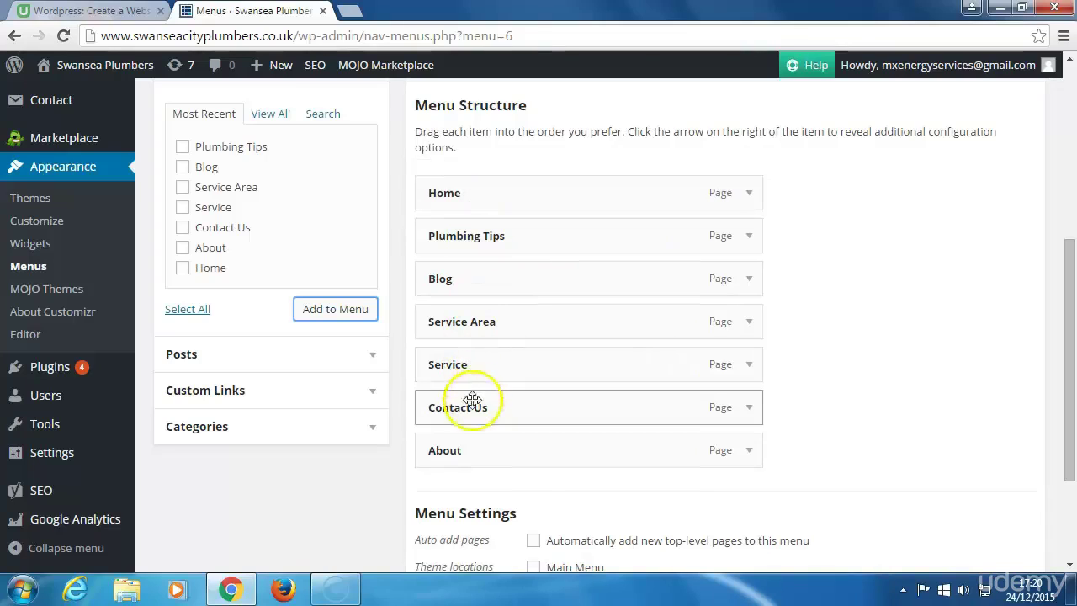
Place About directly below Home as a top-level item and move Blog to just above Contact Us
drag(470, 449, 429, 242)
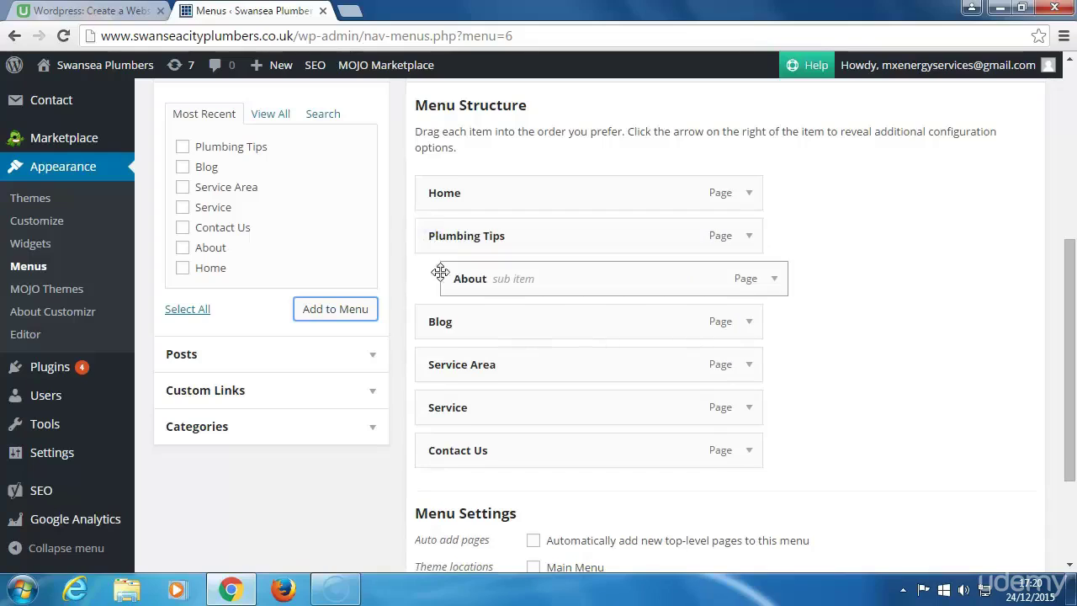
drag(454, 283, 430, 260)
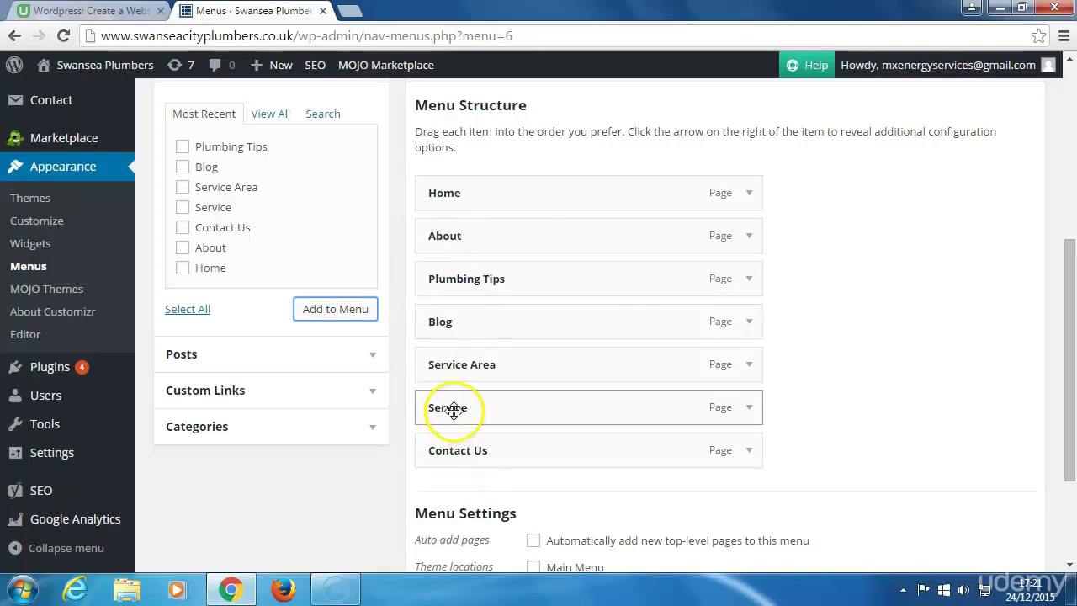
drag(446, 321, 448, 437)
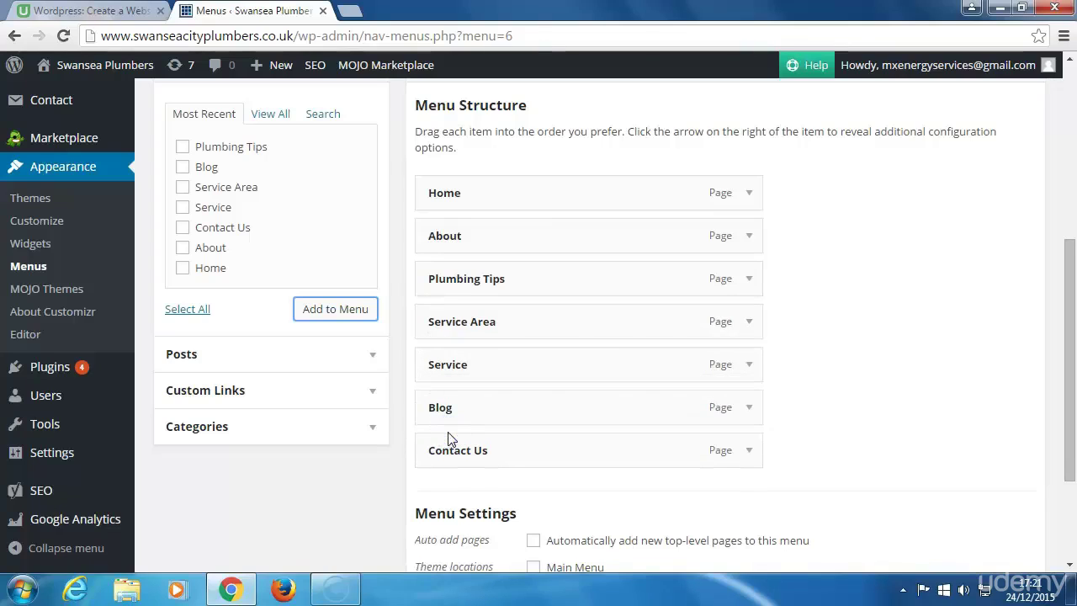
Save the Main menu and review the order of its items
scroll(448, 437, down, 2)
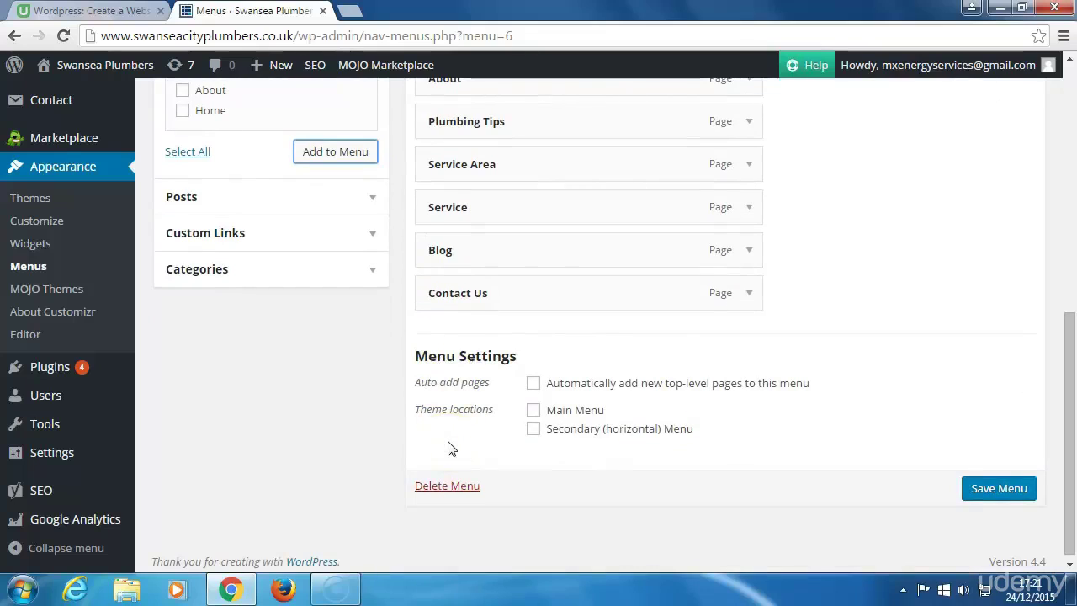
click(986, 499)
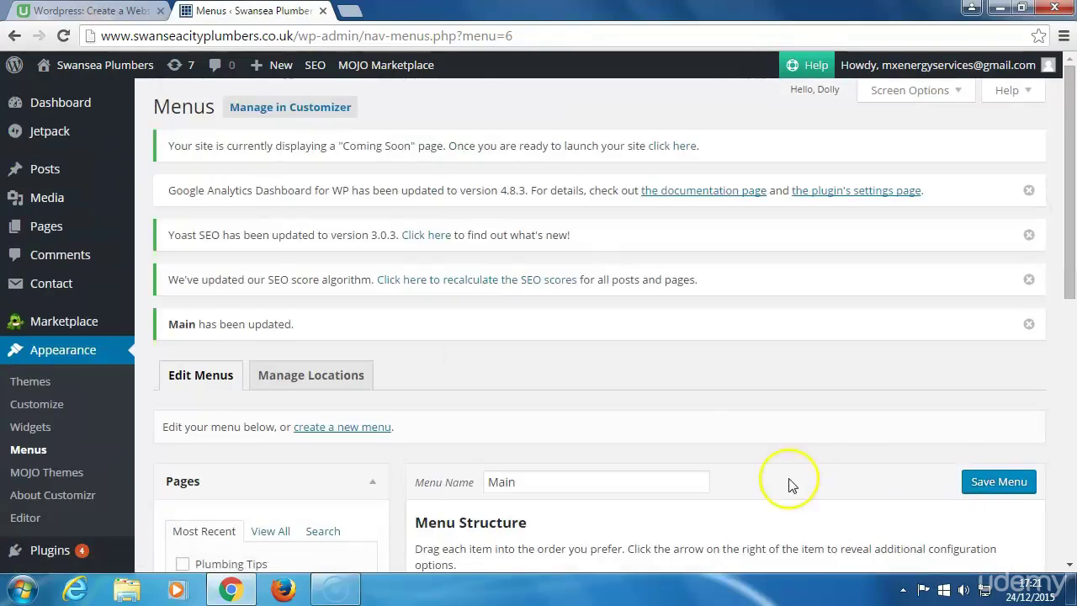
scroll(783, 484, down, 3)
scroll(783, 486, down, 2)
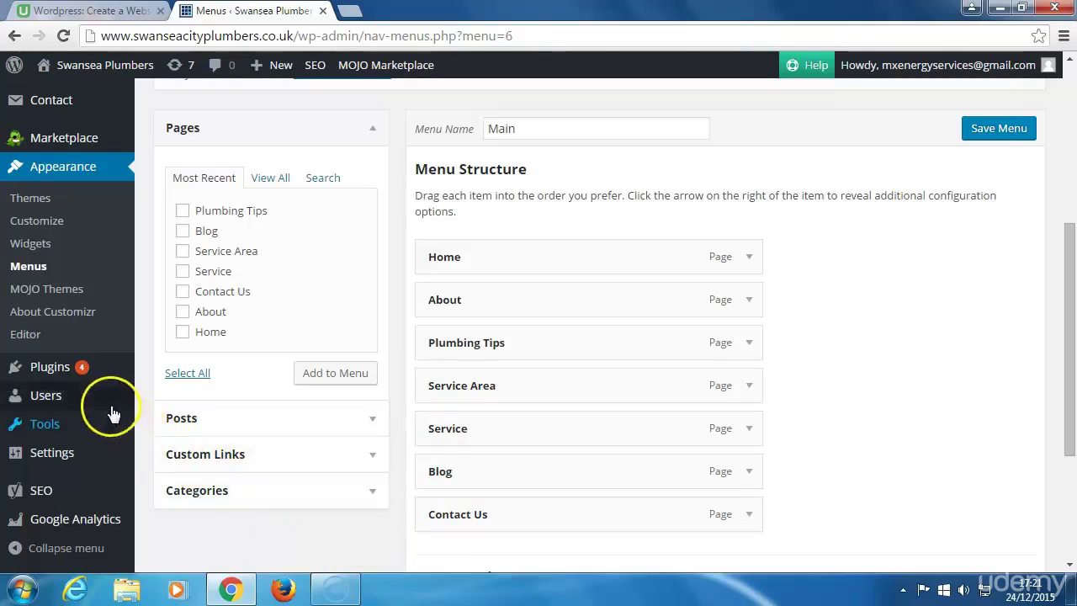
Open the Navigation Menus settings of the Header section in the theme customizer
click(42, 223)
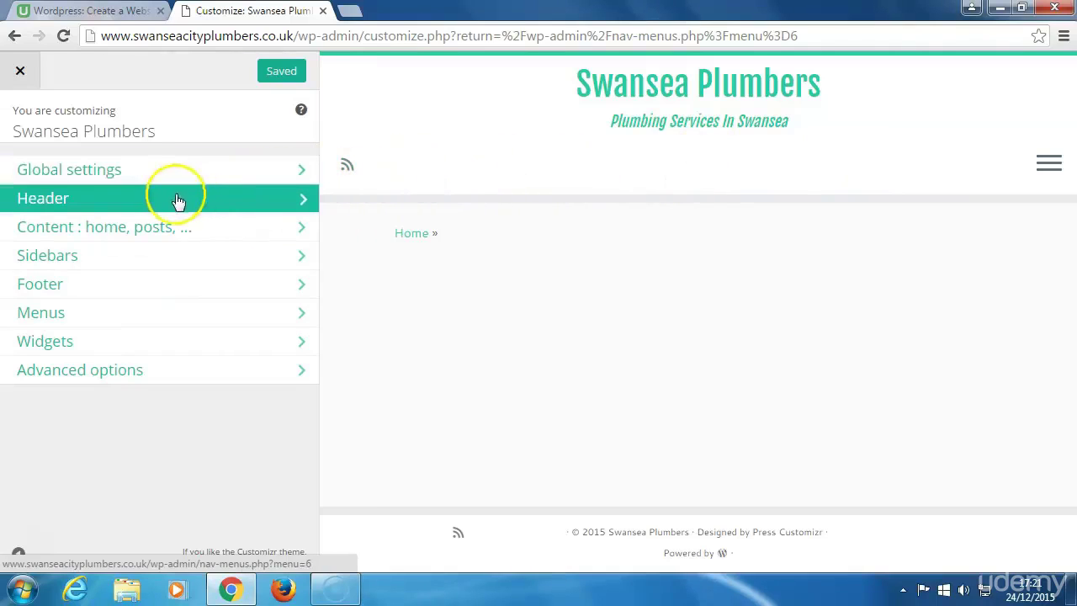
click(58, 204)
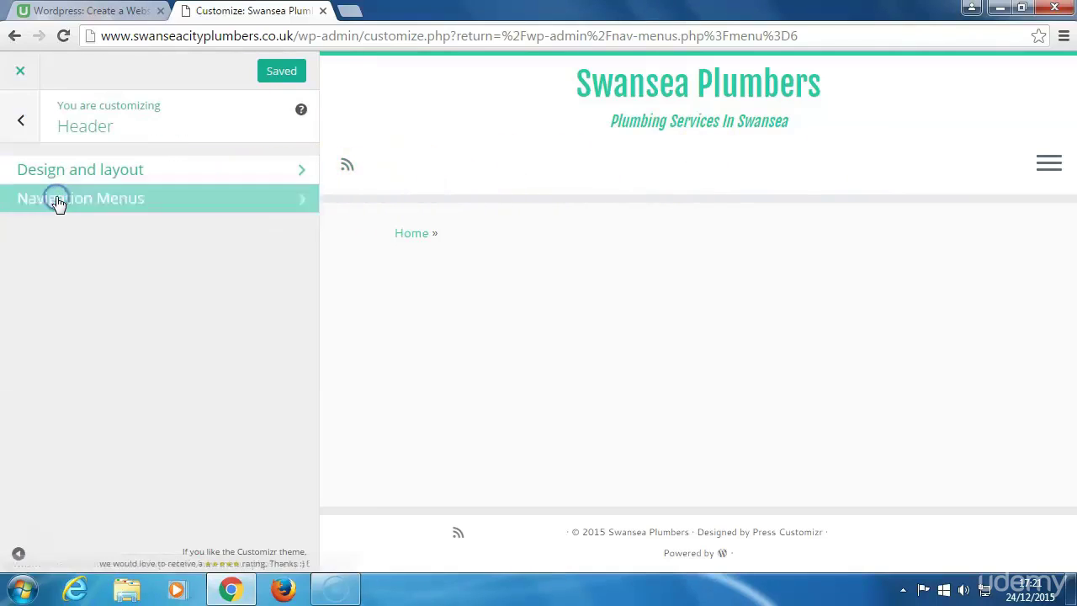
click(64, 257)
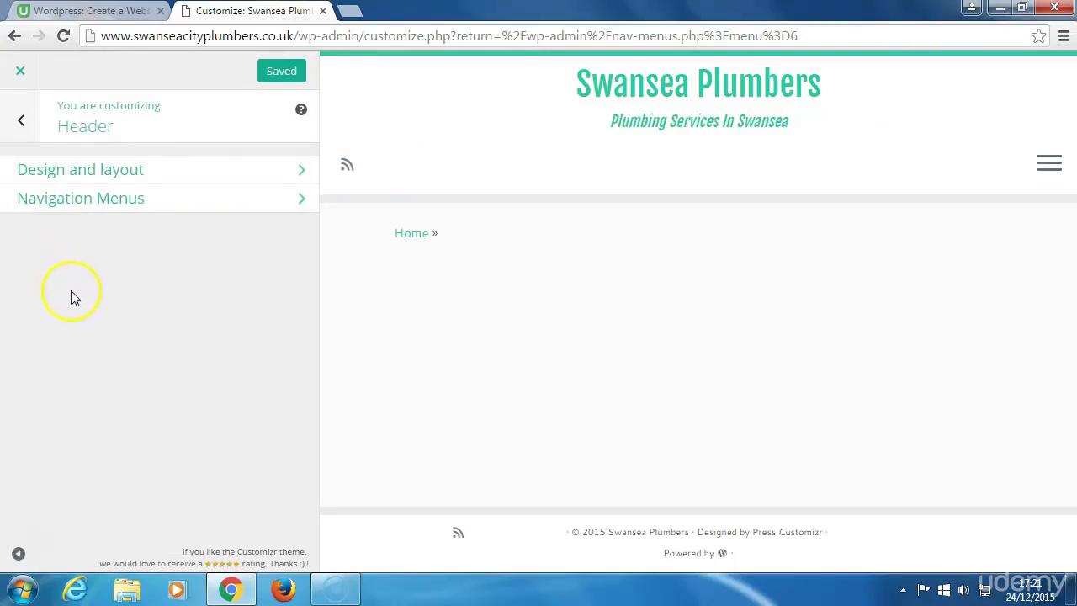
click(122, 202)
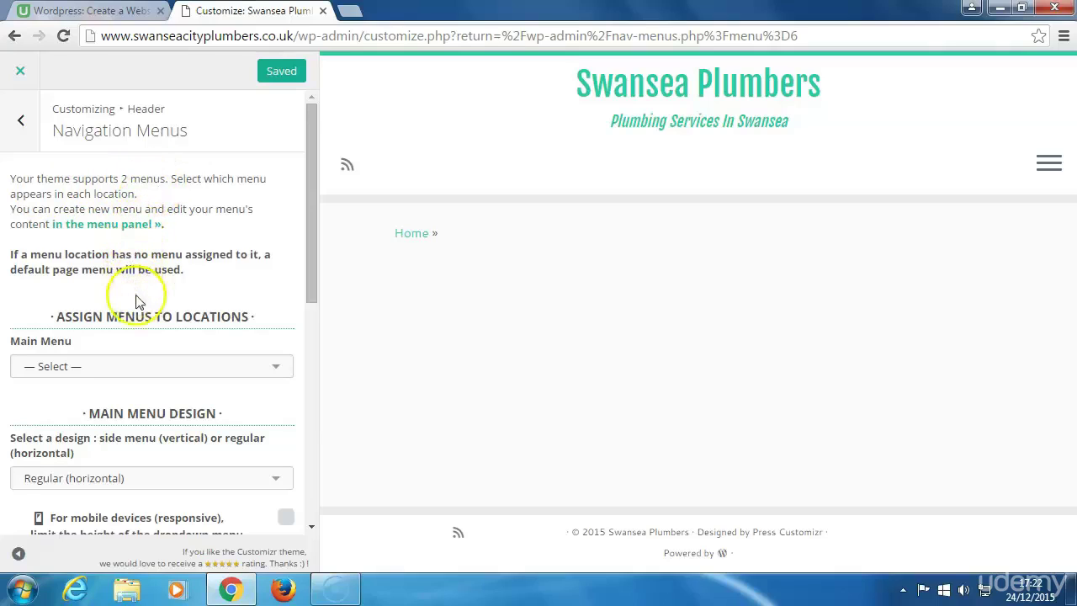
Assign the Main menu to the theme's Main Menu location
scroll(141, 318, down, 2)
scroll(141, 318, down, 3)
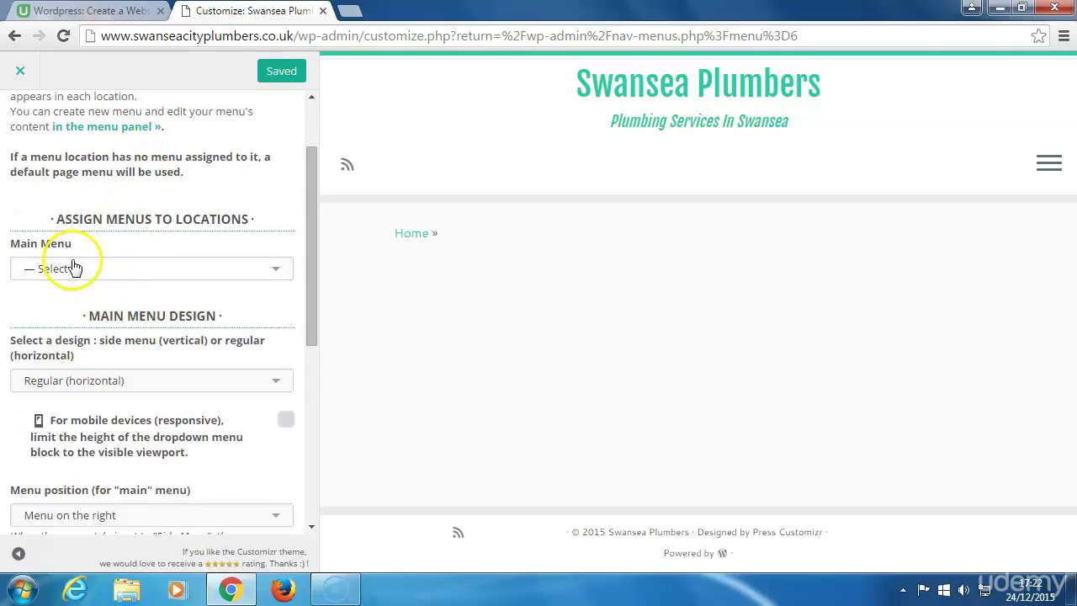
click(276, 270)
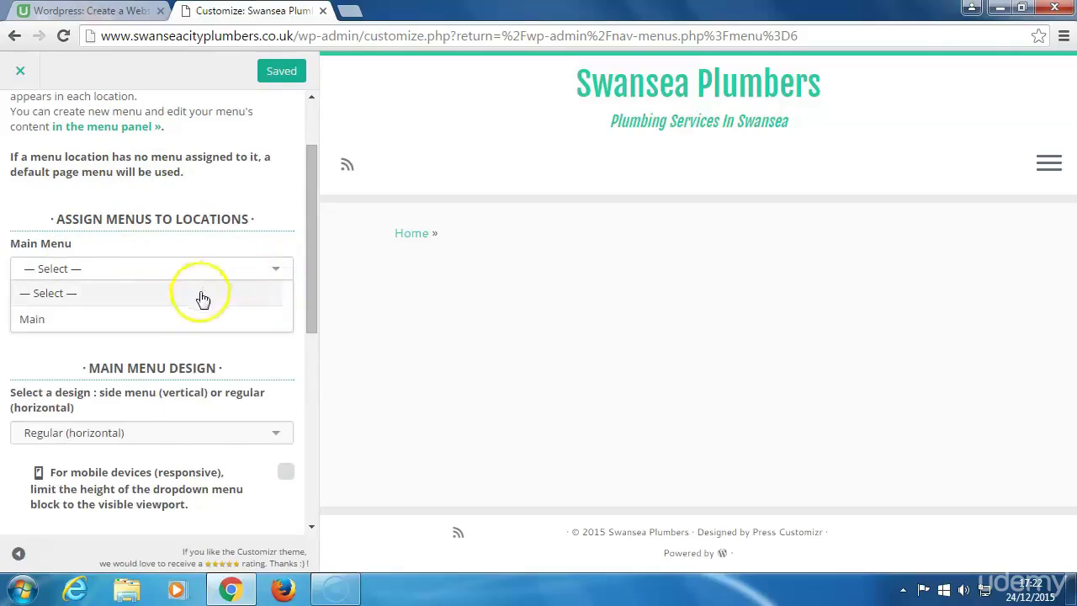
click(64, 320)
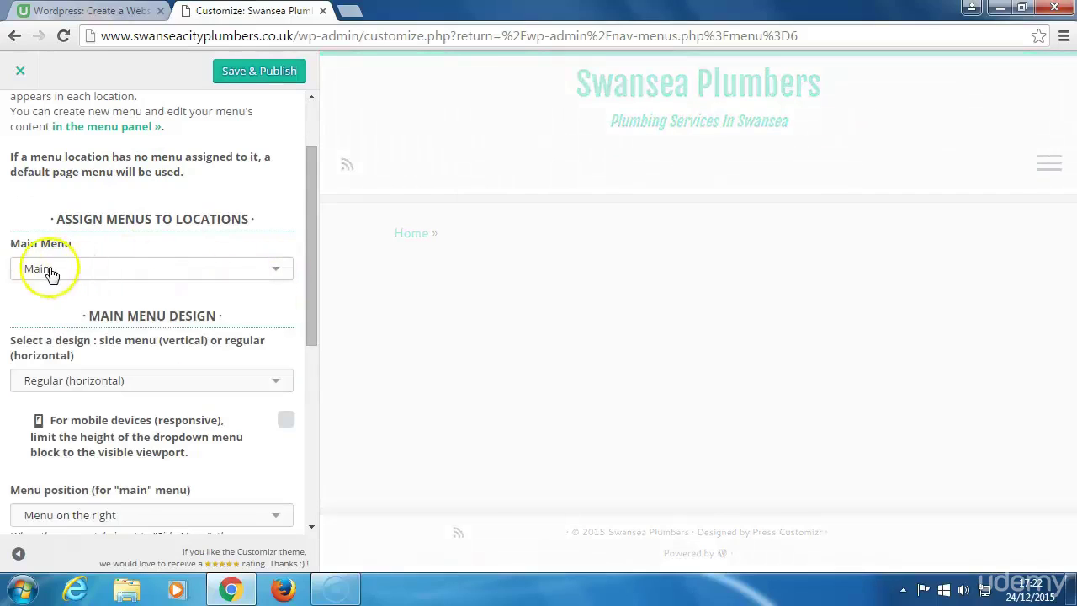
Choose Regular (horizontal) as the main menu design
scroll(126, 280, down, 1)
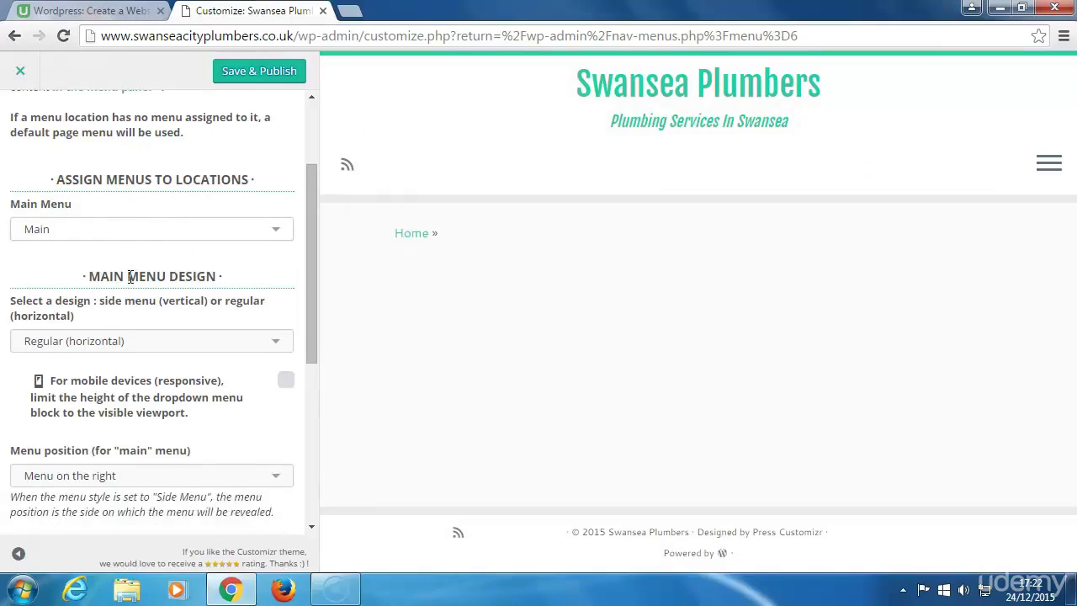
click(128, 290)
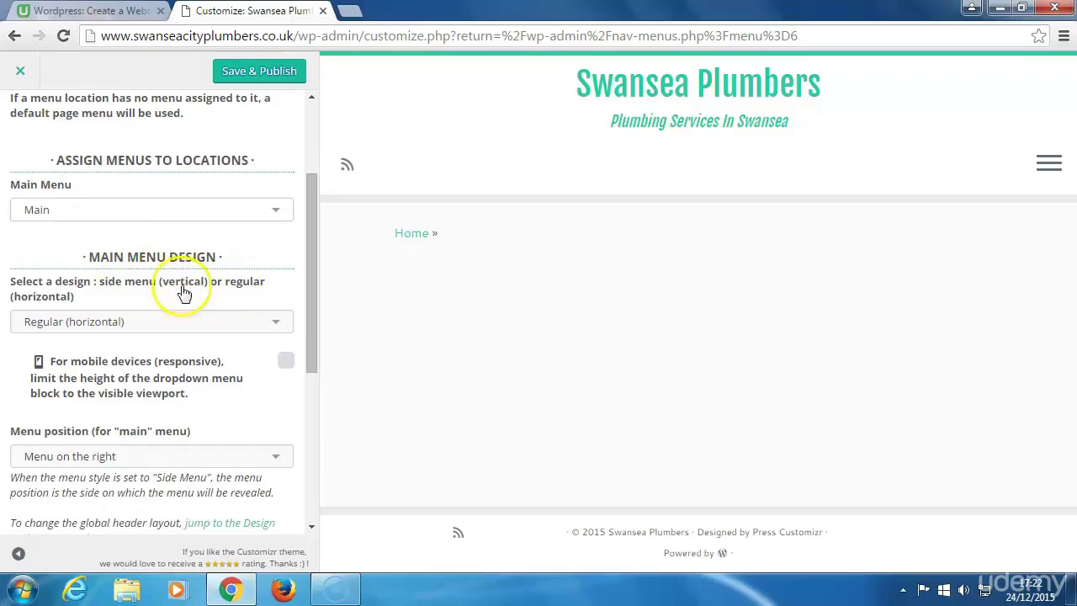
click(279, 326)
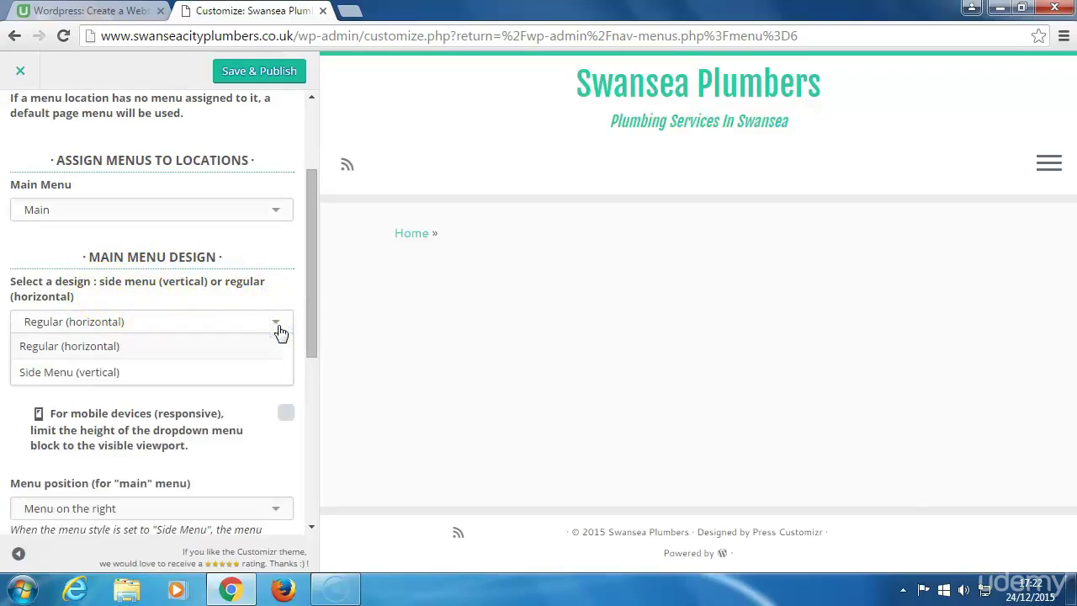
click(170, 348)
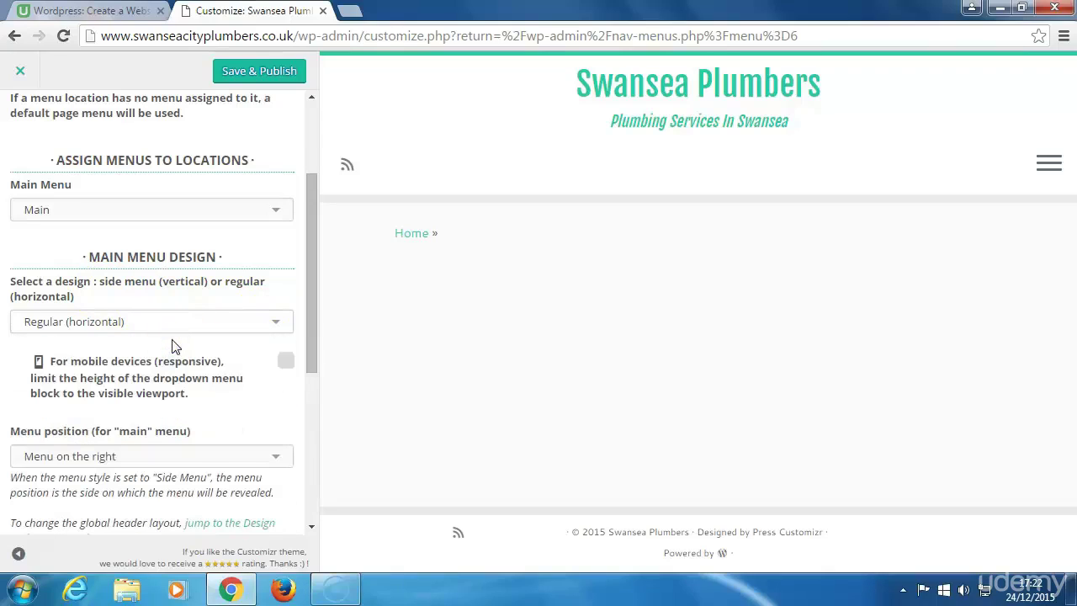
Check the menu position and submenu options, keeping Menu on the right, and save and publish the navigation settings
scroll(173, 345, down, 3)
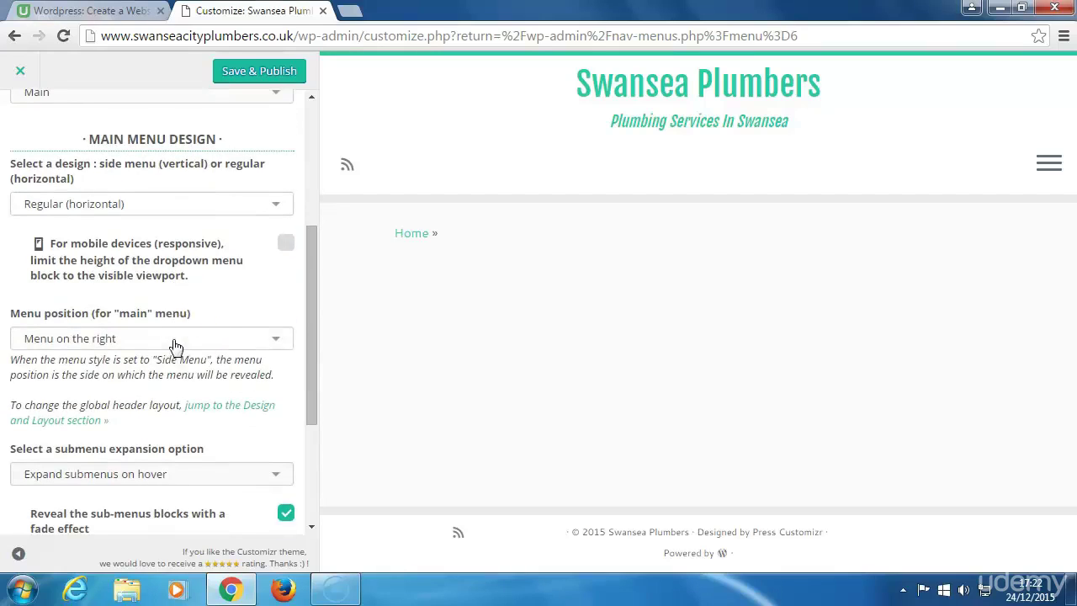
click(279, 341)
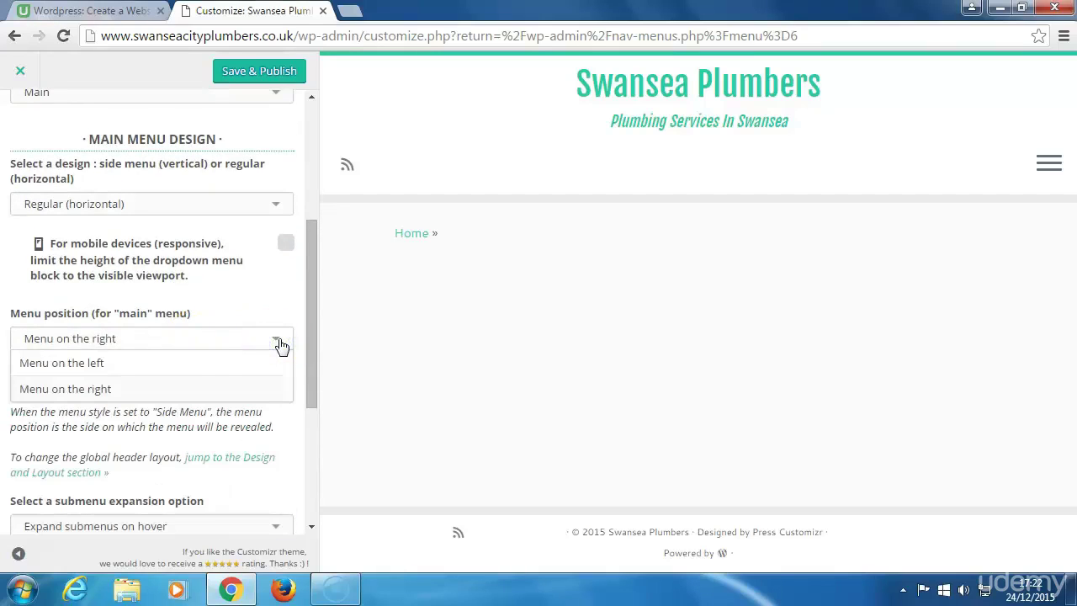
click(281, 344)
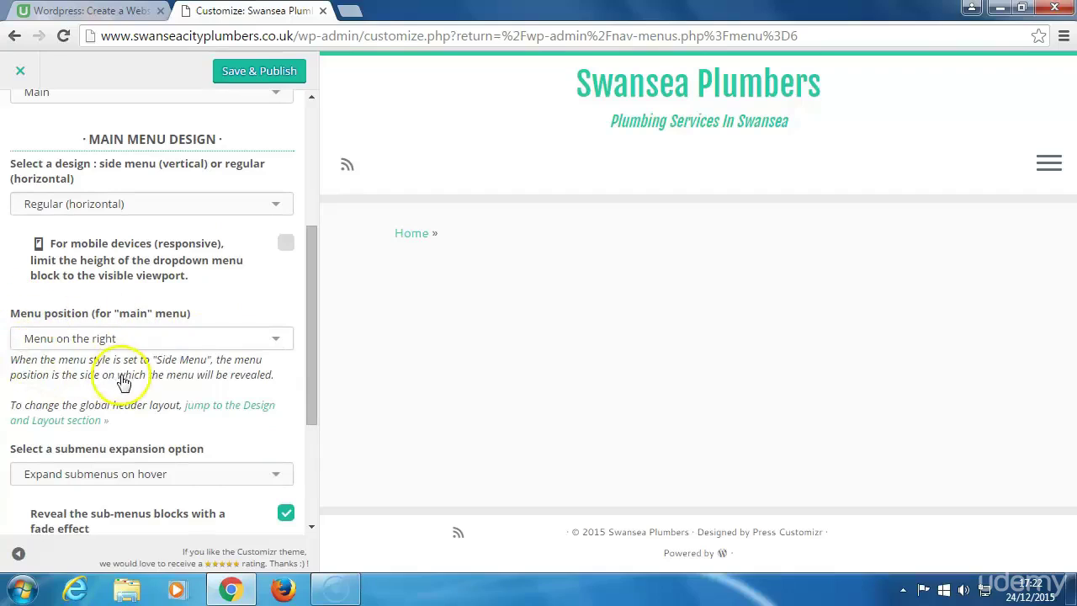
scroll(126, 383, down, 5)
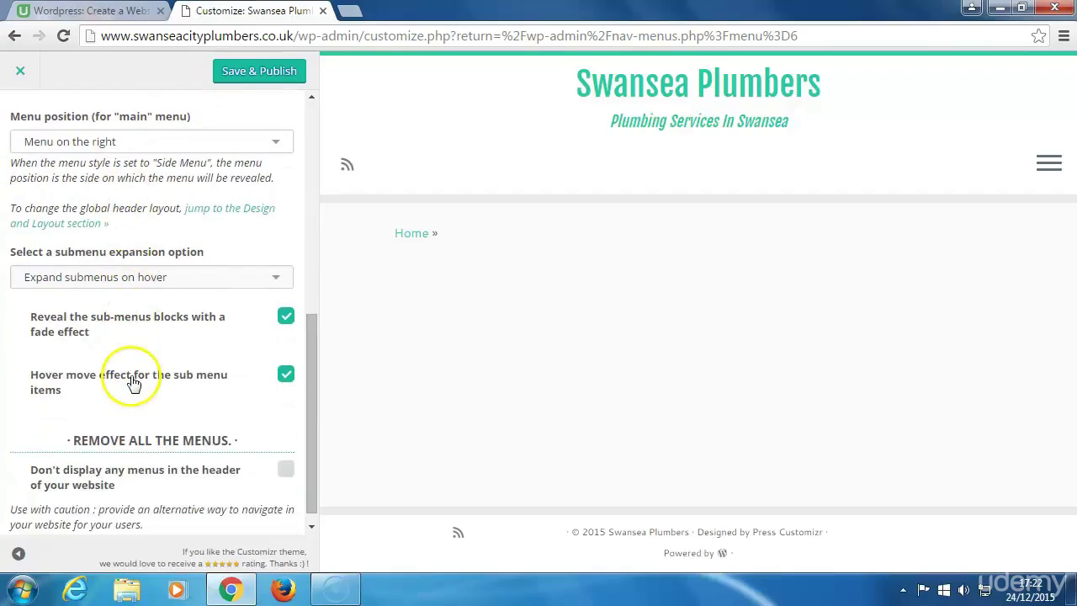
scroll(133, 382, down, 1)
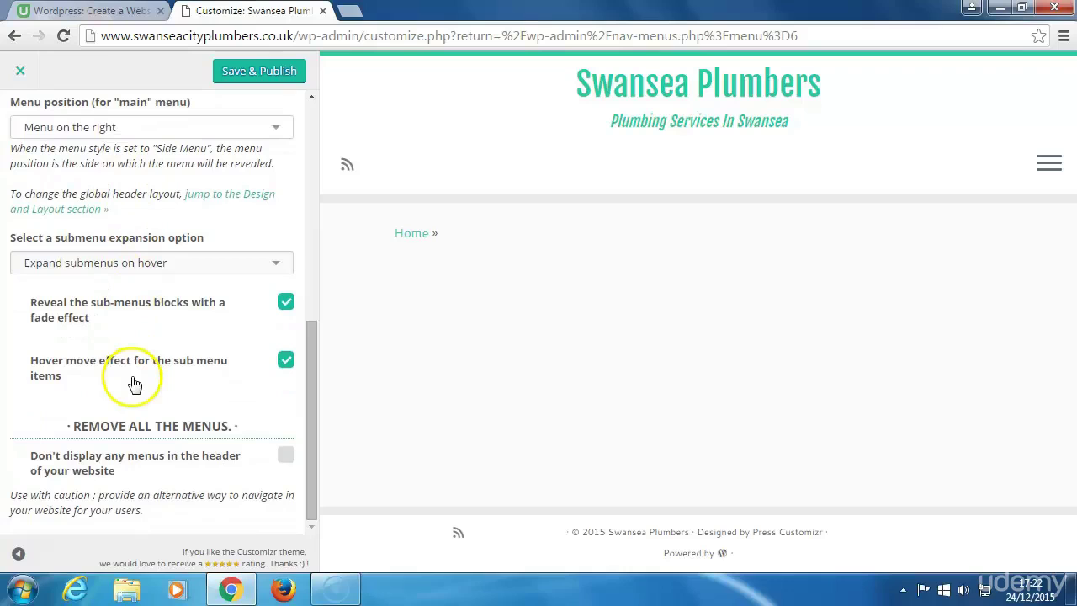
scroll(135, 385, up, 8)
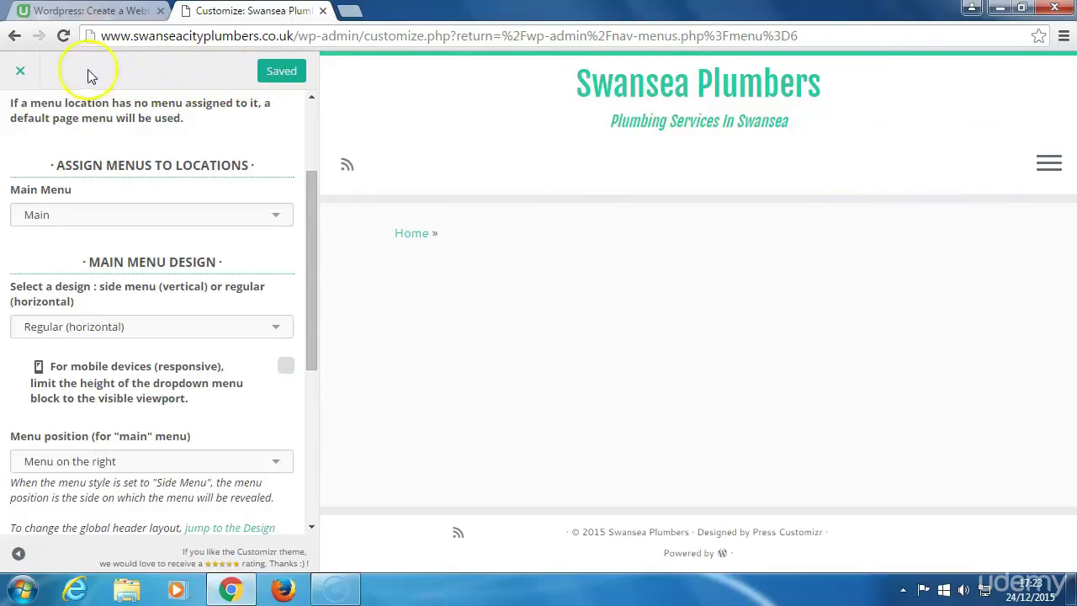
Return to the dashboard, visit the live site and open its Home page from the navigation menu
click(16, 38)
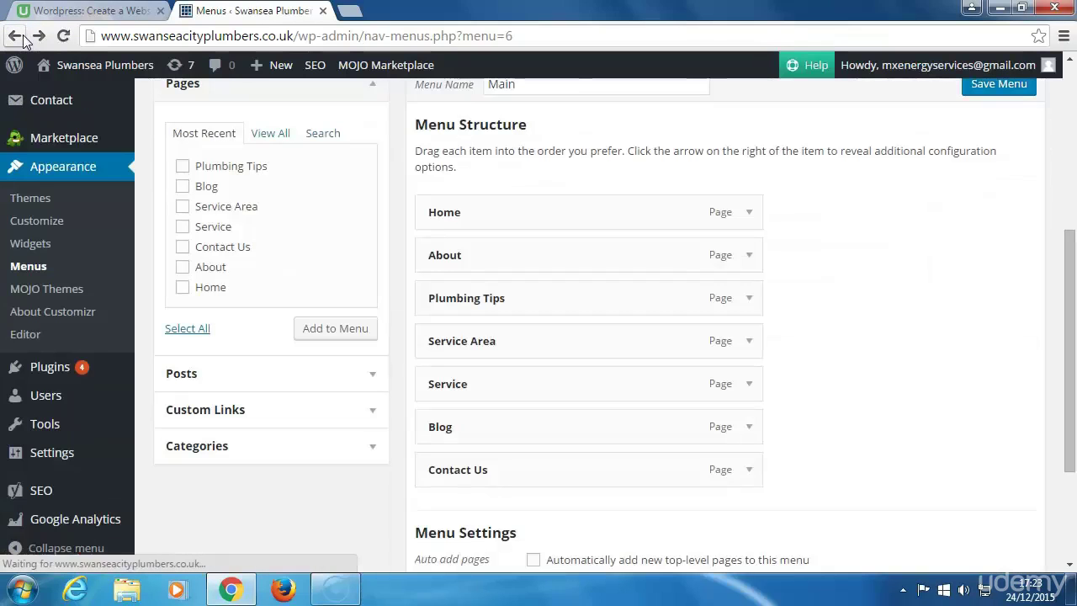
mouse_move(58, 65)
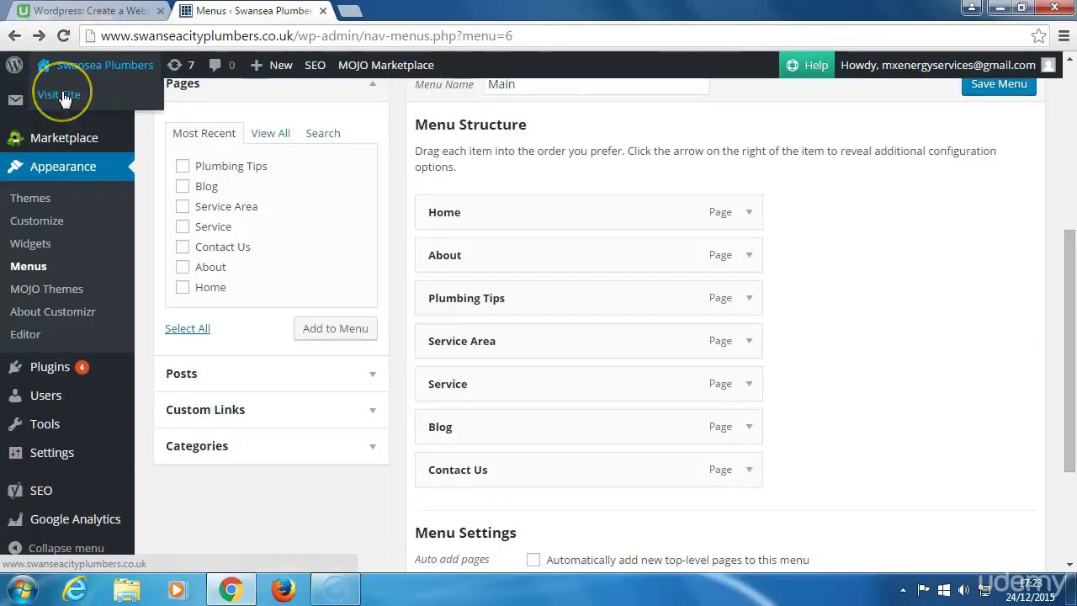
click(60, 95)
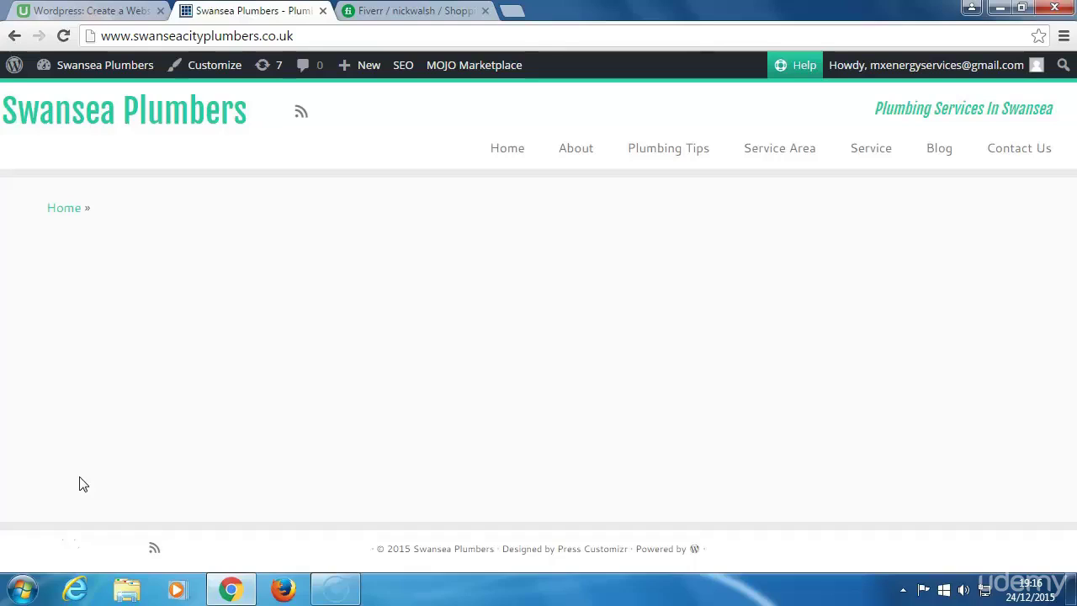
click(503, 148)
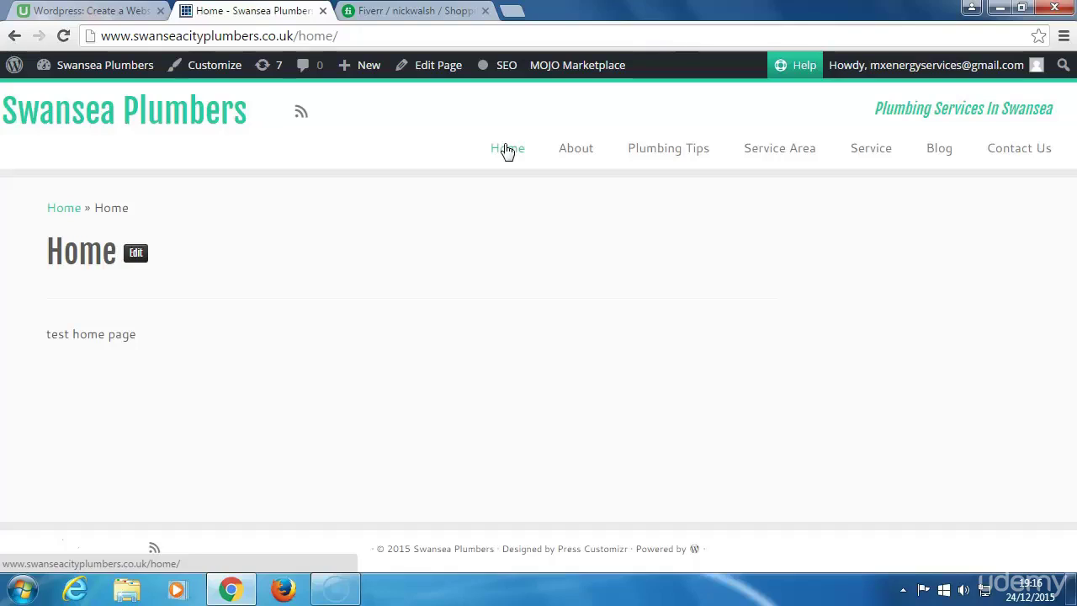
mouse_move(110, 75)
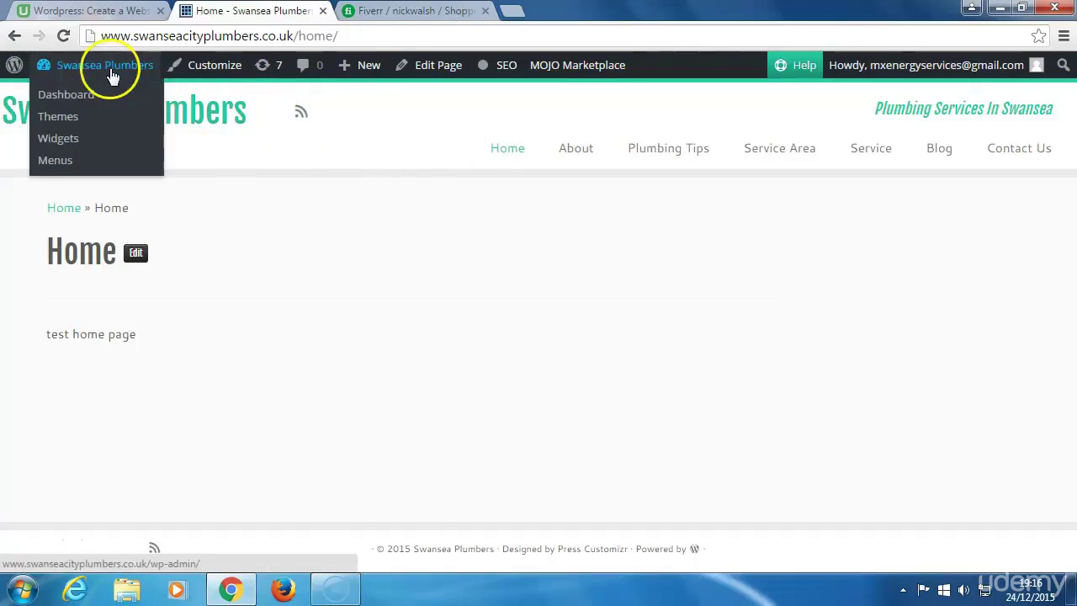
Return to the site's dashboard and open the Home page for editing from the list of all pages
click(75, 96)
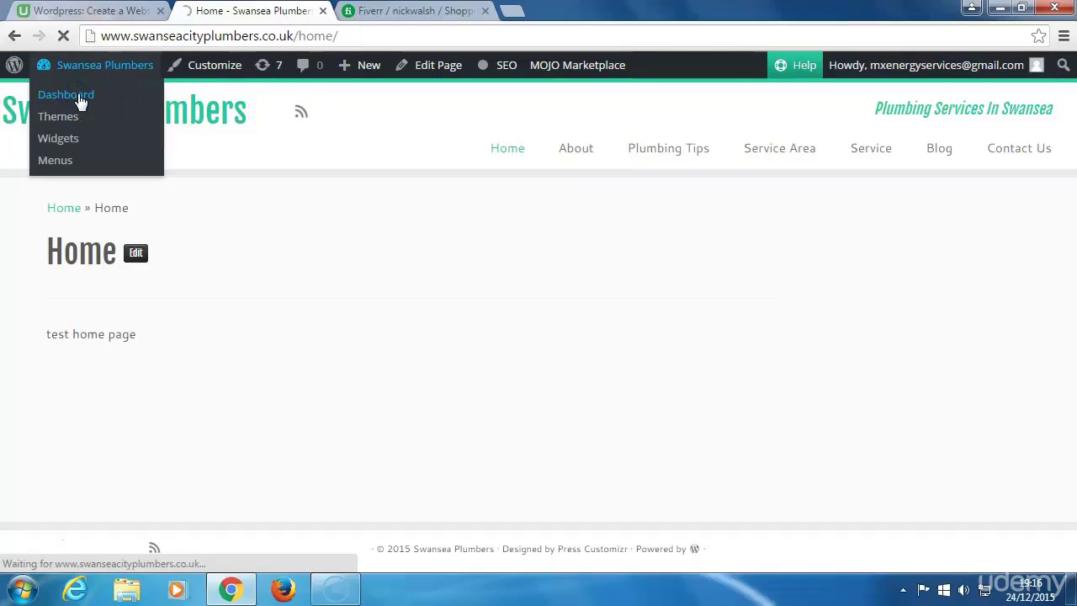
click(78, 114)
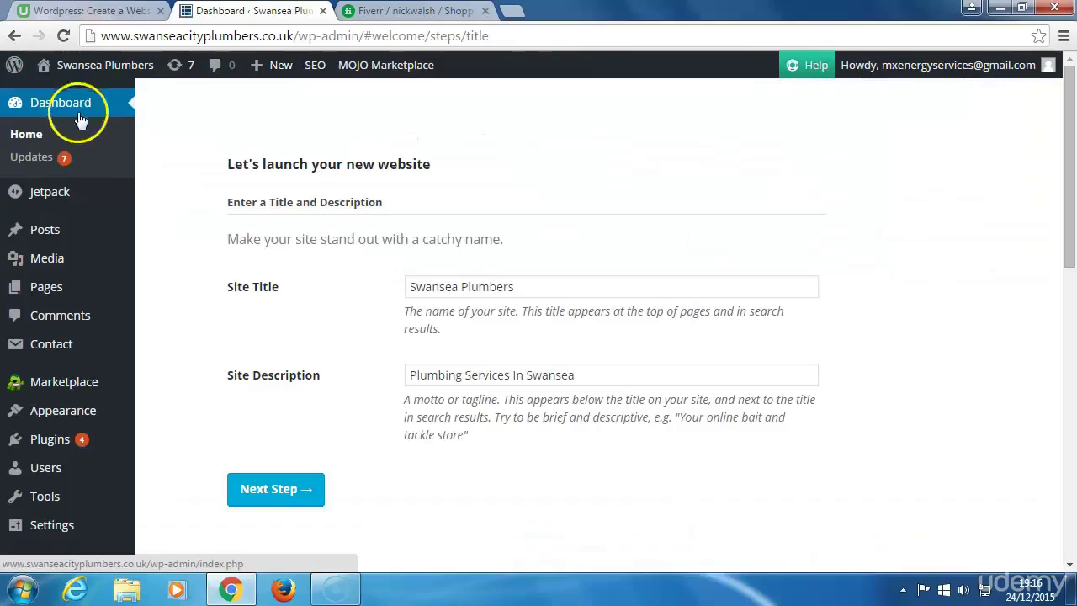
mouse_move(59, 375)
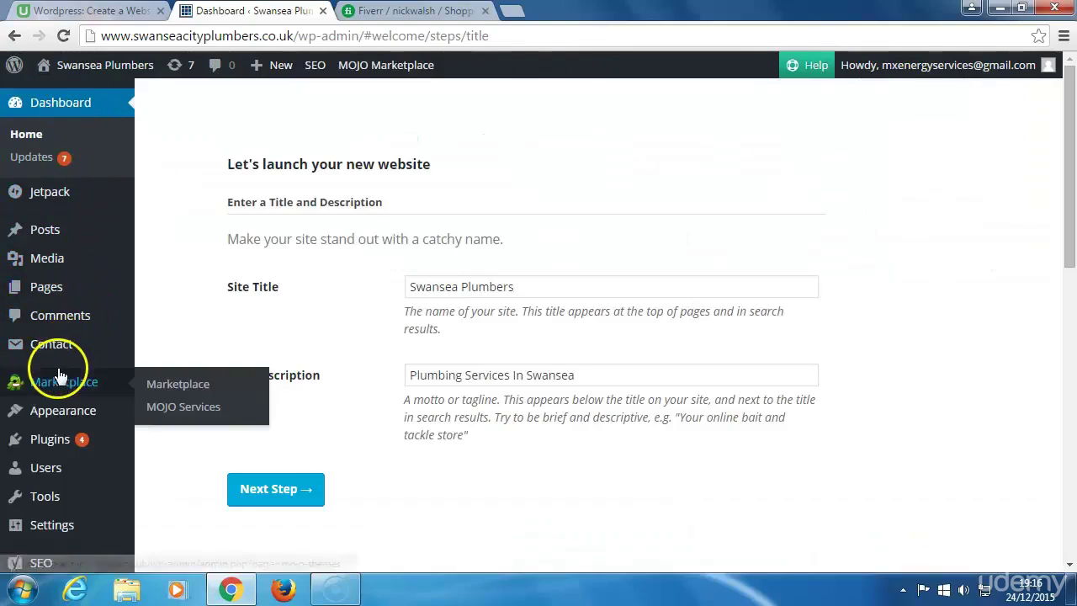
mouse_move(52, 287)
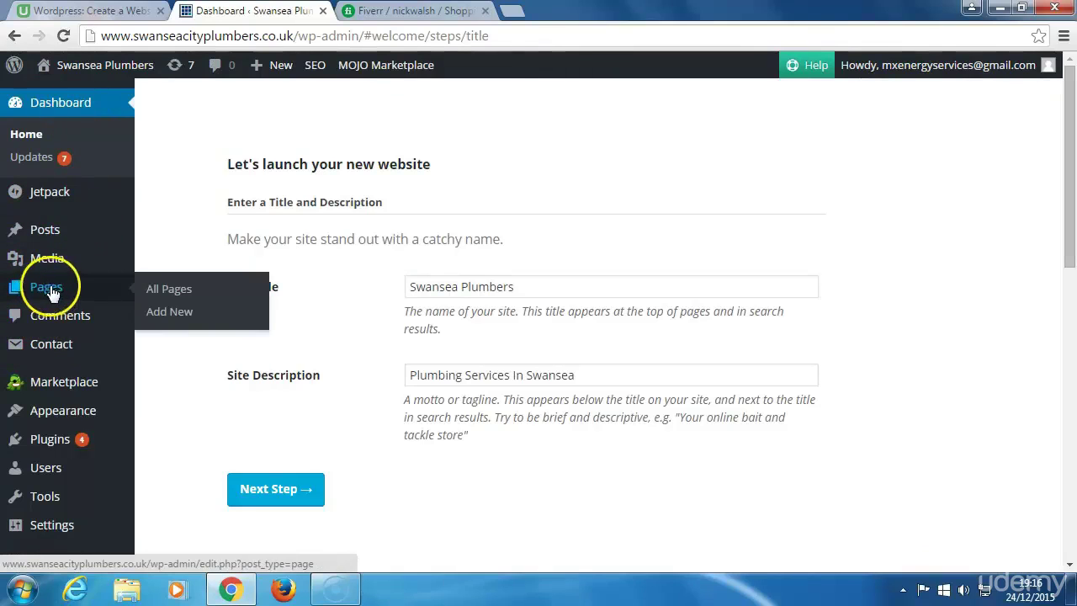
click(165, 289)
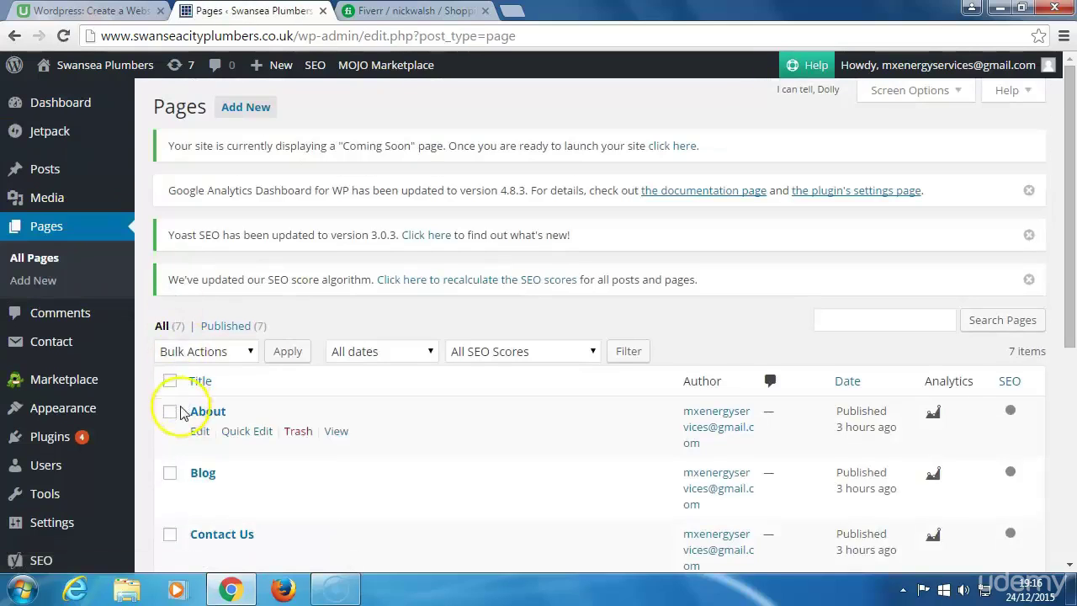
scroll(180, 410, down, 2)
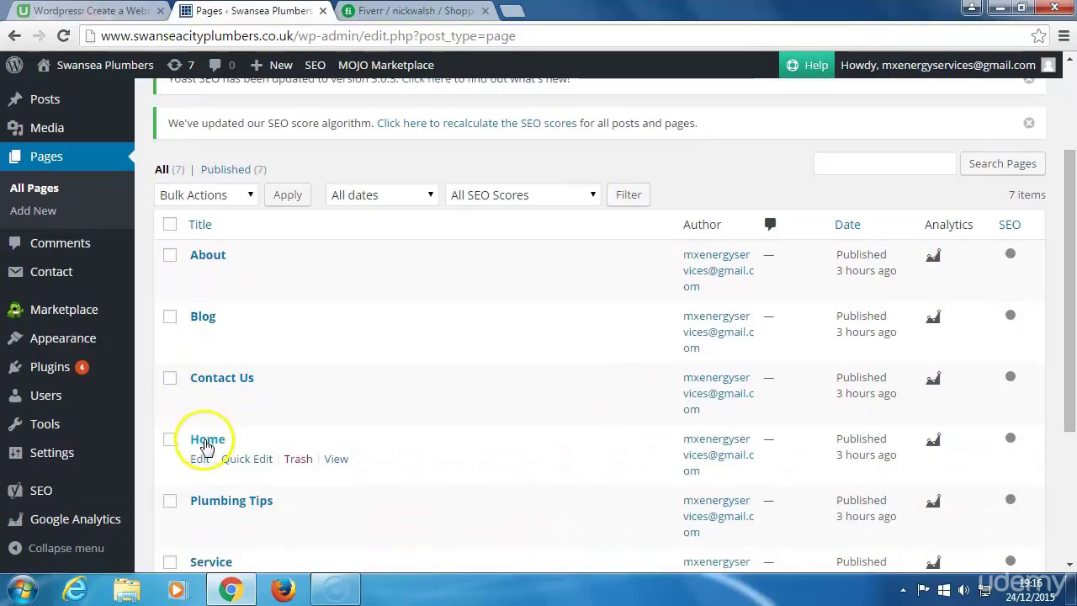
click(201, 460)
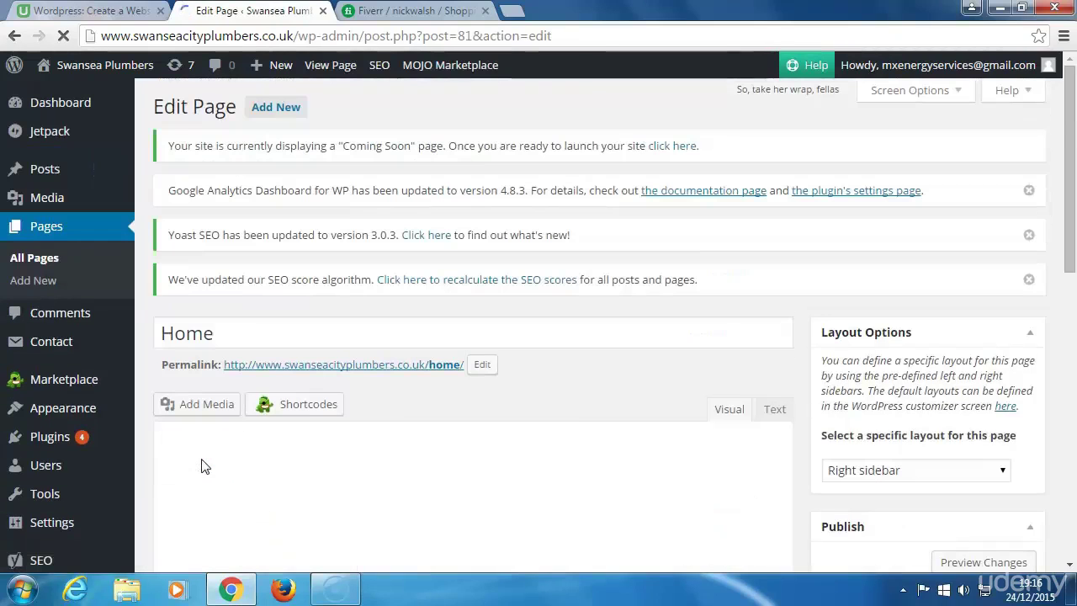
Delete the placeholder text "test home page" from the Home page's content
scroll(202, 463, down, 2)
click(264, 389)
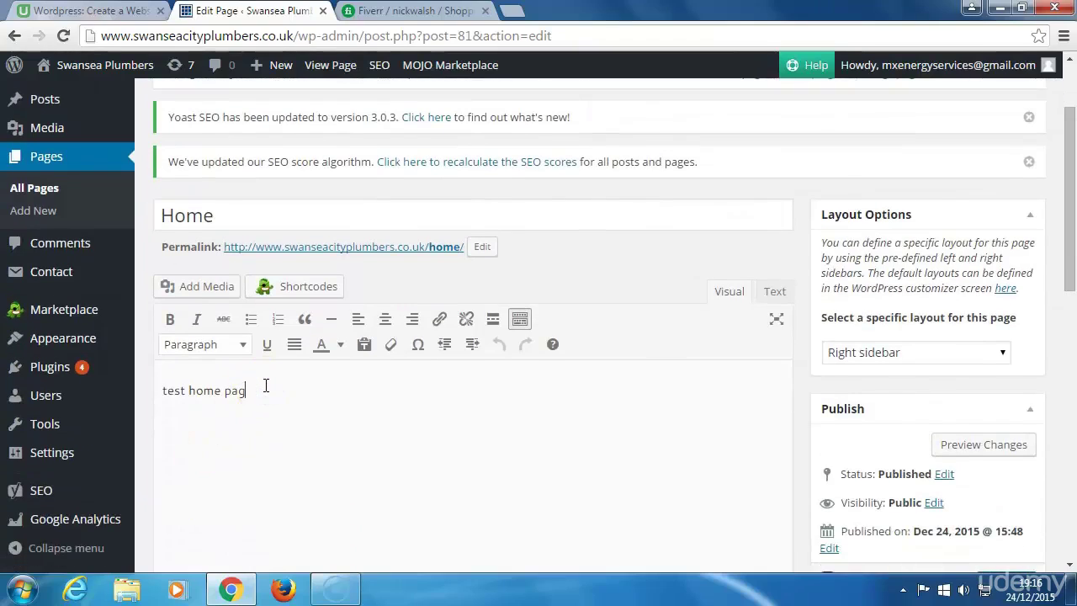
key(BackSpace)
key(BackSpace)
key(BackSpace)
key(BackSpace)
key(BackSpace)
key(BackSpace)
key(BackSpace)
key(BackSpace)
key(BackSpace)
key(BackSpace)
key(BackSpace)
key(BackSpace)
key(BackSpace)
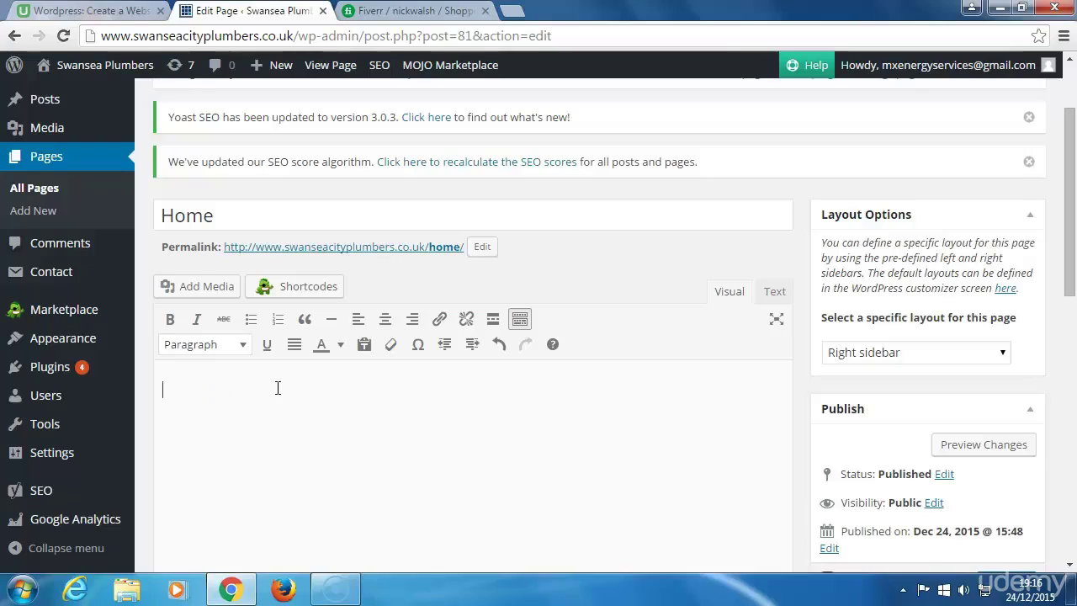
Check the completed article orders on Fiverr, then paste the copied plumbing article into the empty Home page content in WordPress
click(434, 11)
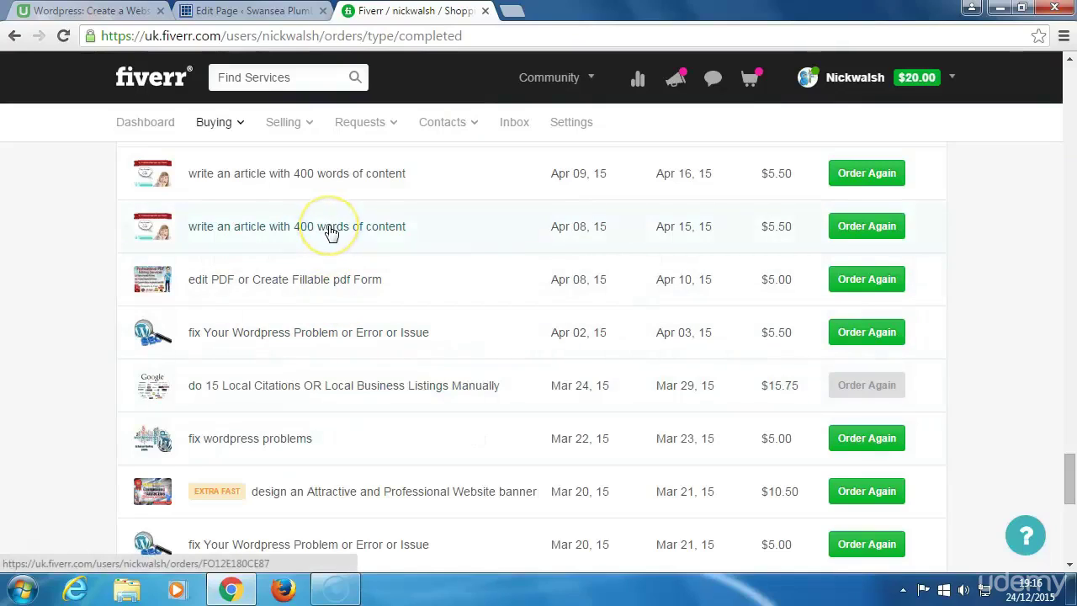
click(249, 12)
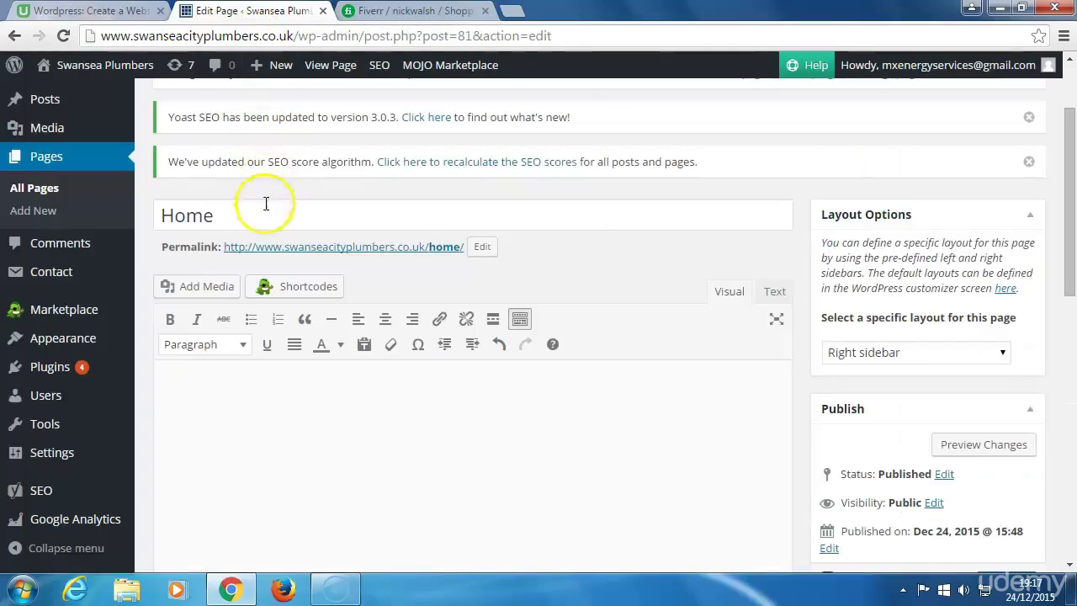
click(202, 396)
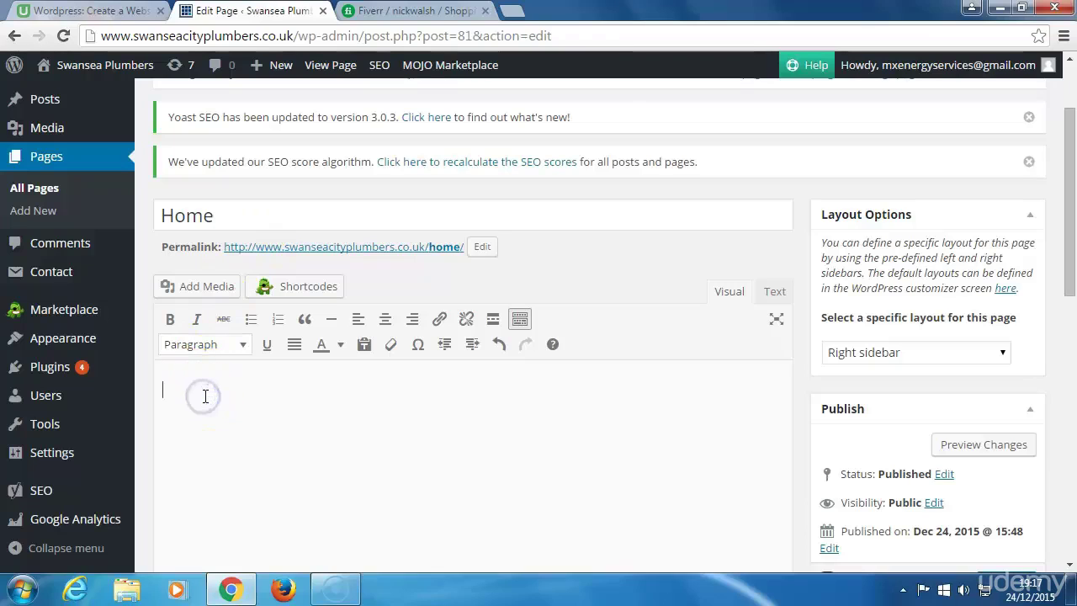
right_click(203, 395)
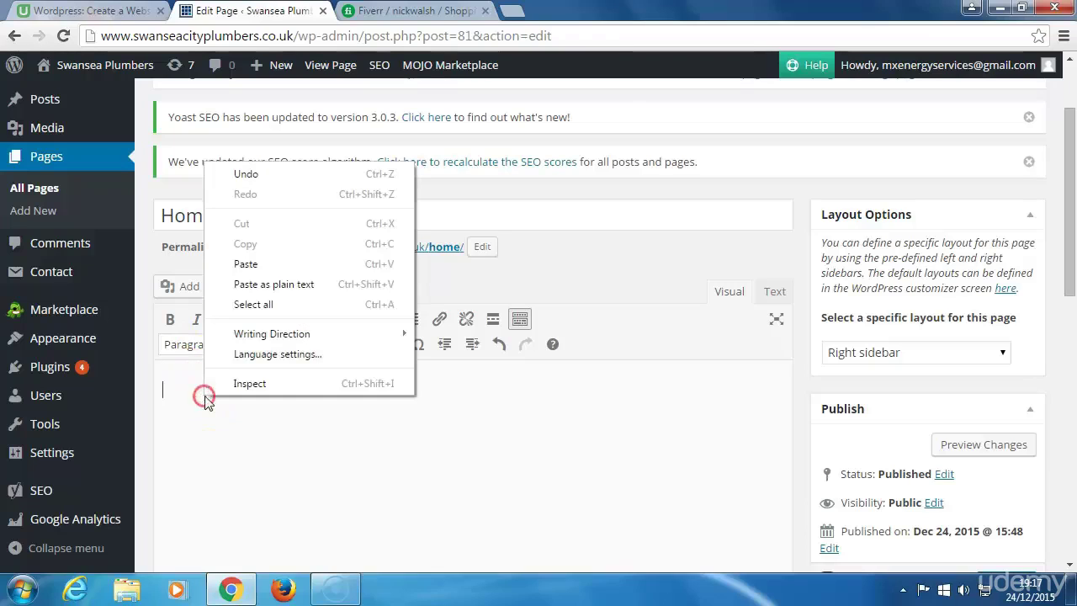
click(252, 264)
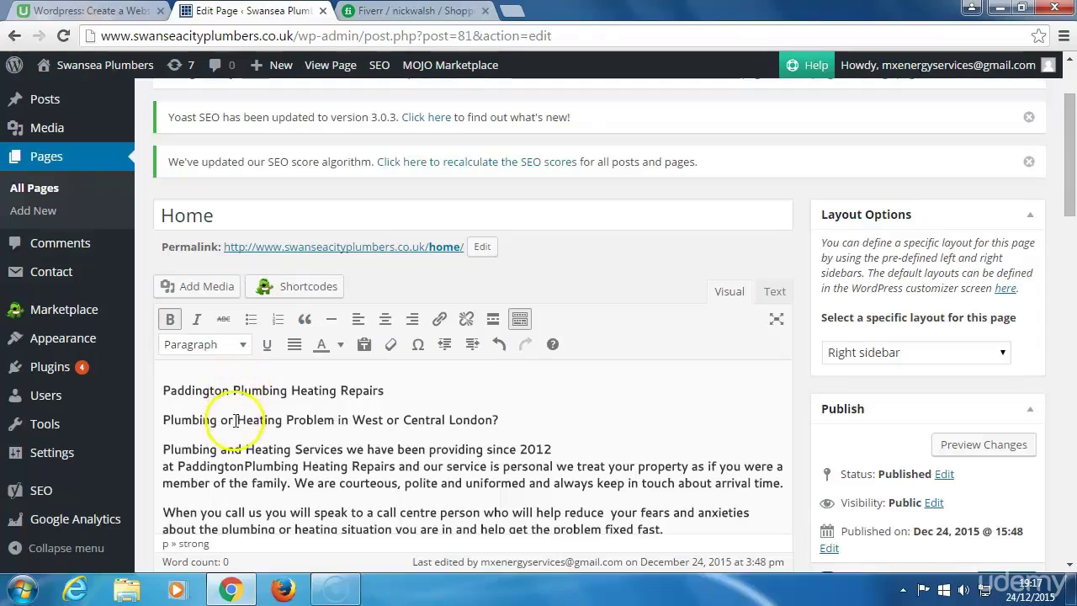
Review the pasted article and add a blank line above its first line, "Paddington Plumbing Heating Repairs"
scroll(244, 448, down, 1)
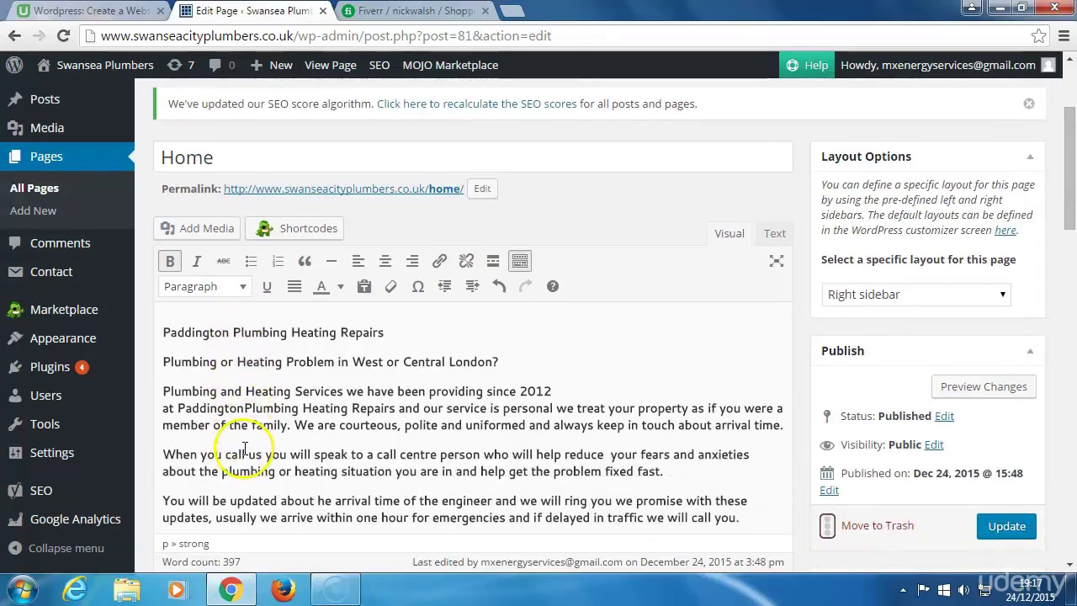
scroll(244, 448, down, 3)
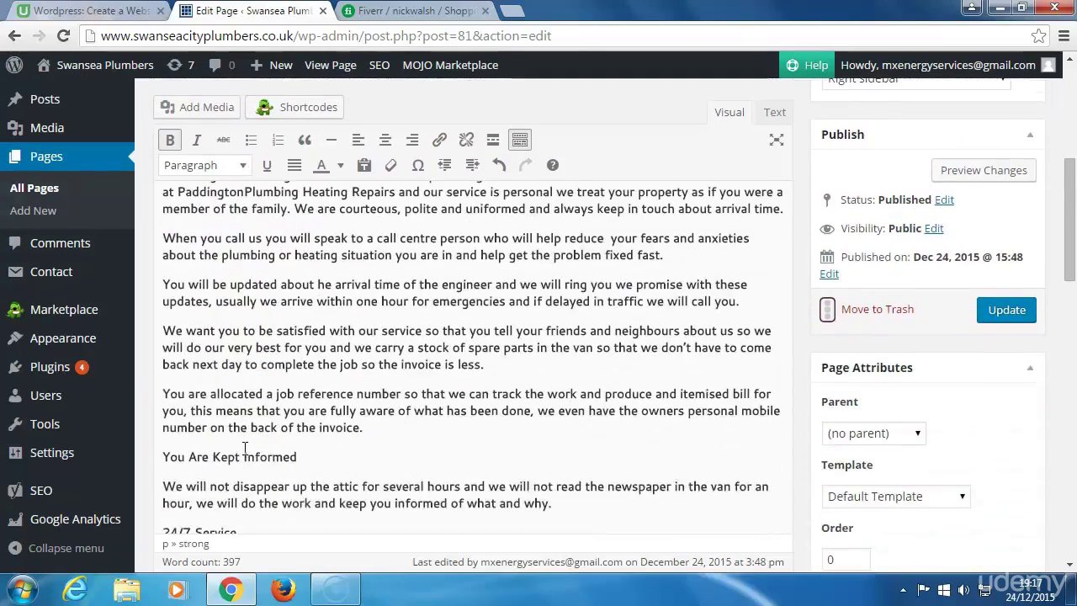
scroll(244, 448, down, 5)
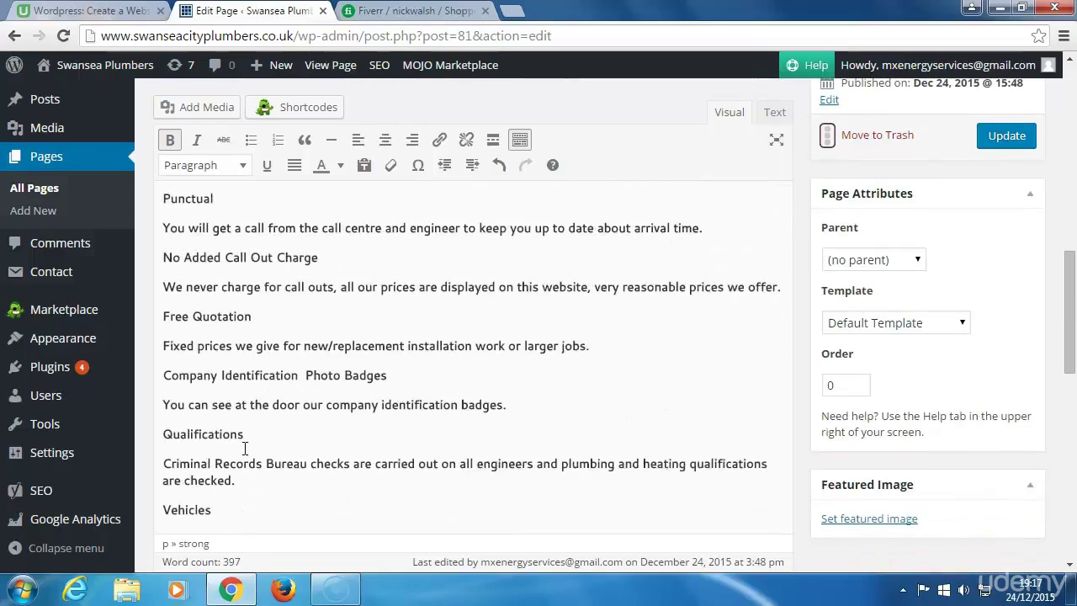
scroll(244, 448, down, 5)
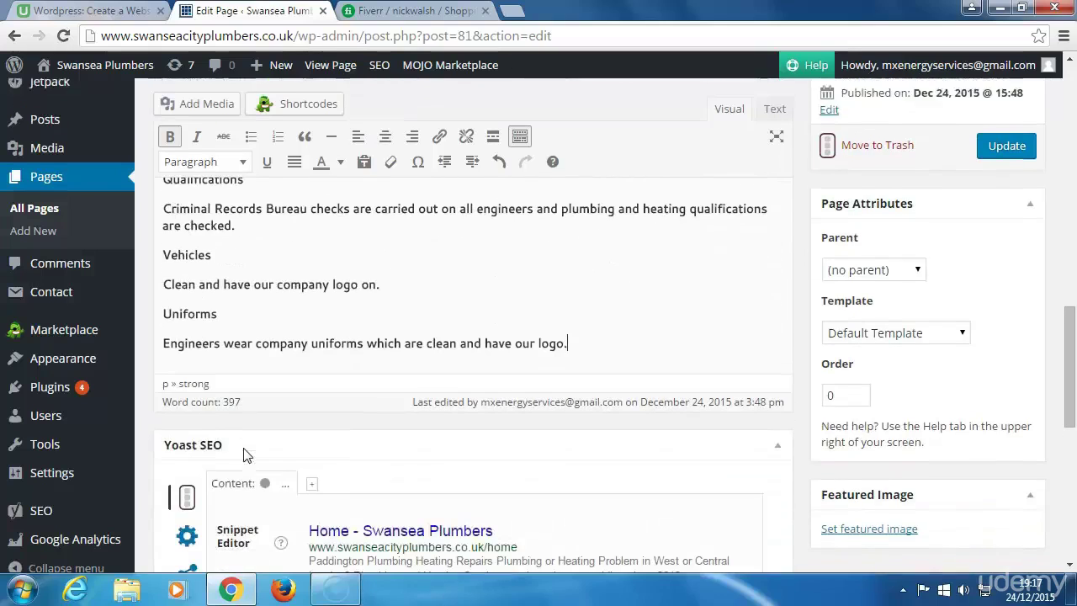
scroll(244, 454, up, 10)
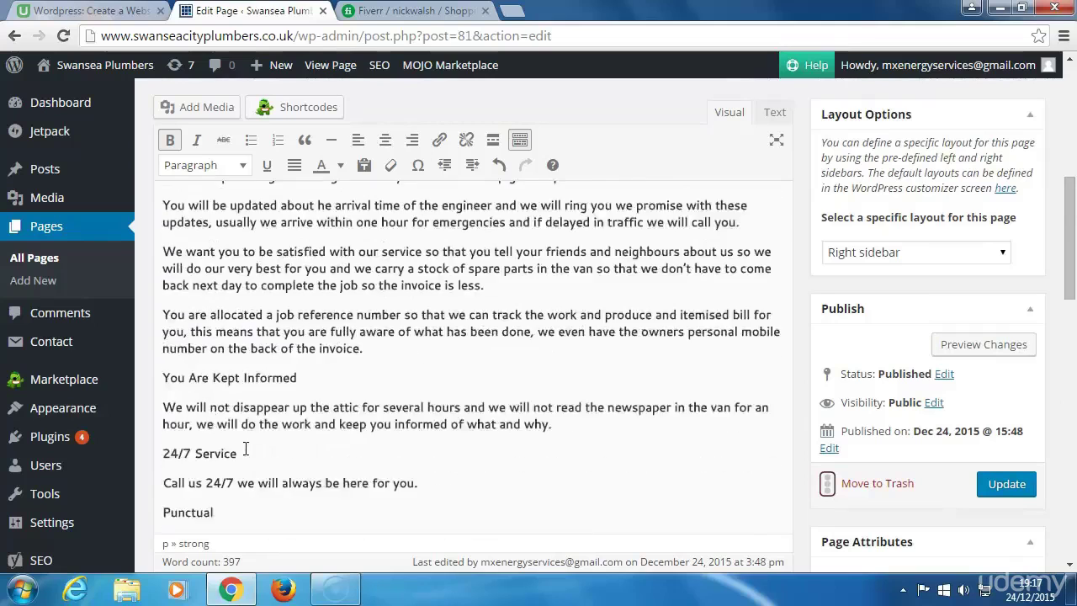
scroll(246, 449, up, 5)
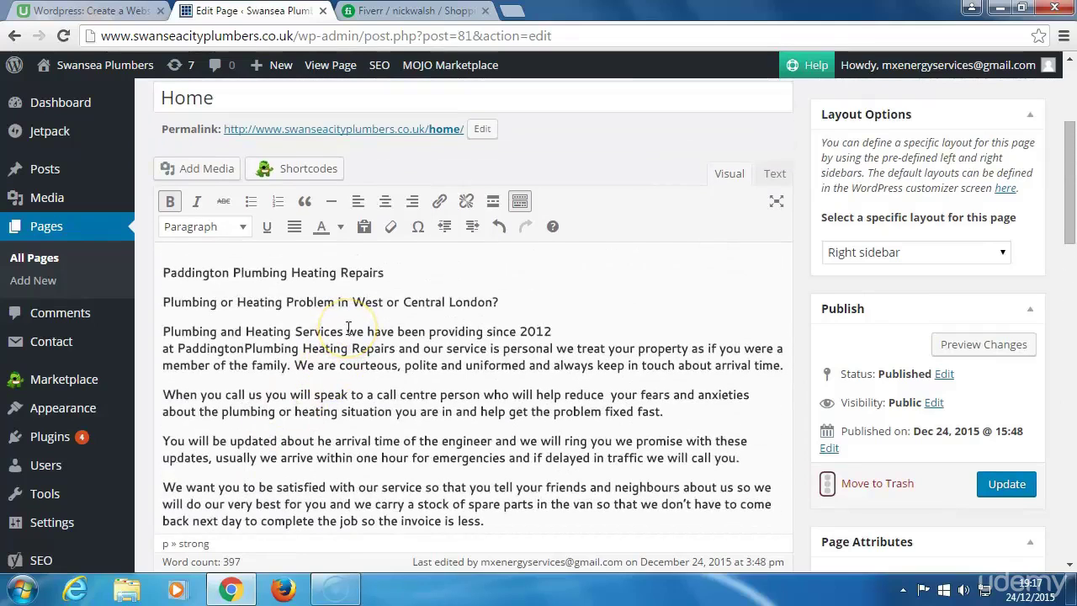
click(221, 173)
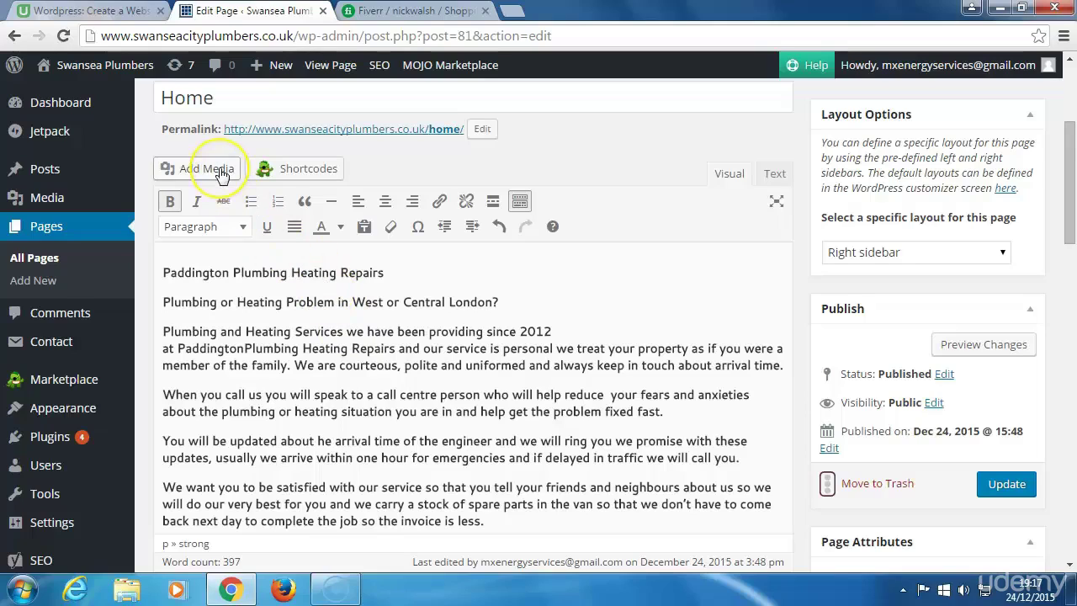
click(164, 269)
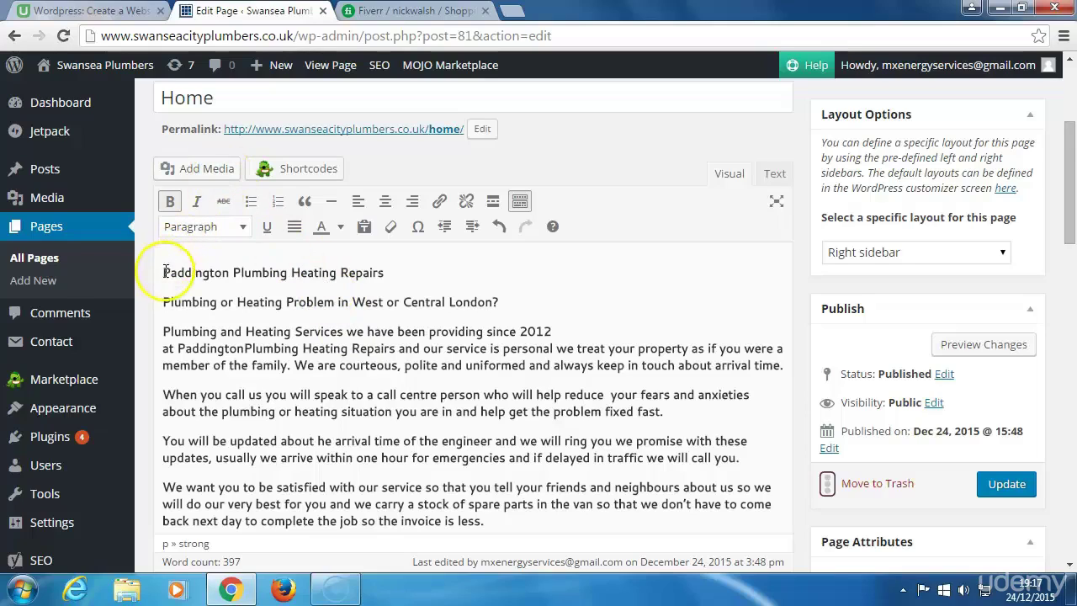
key(Return)
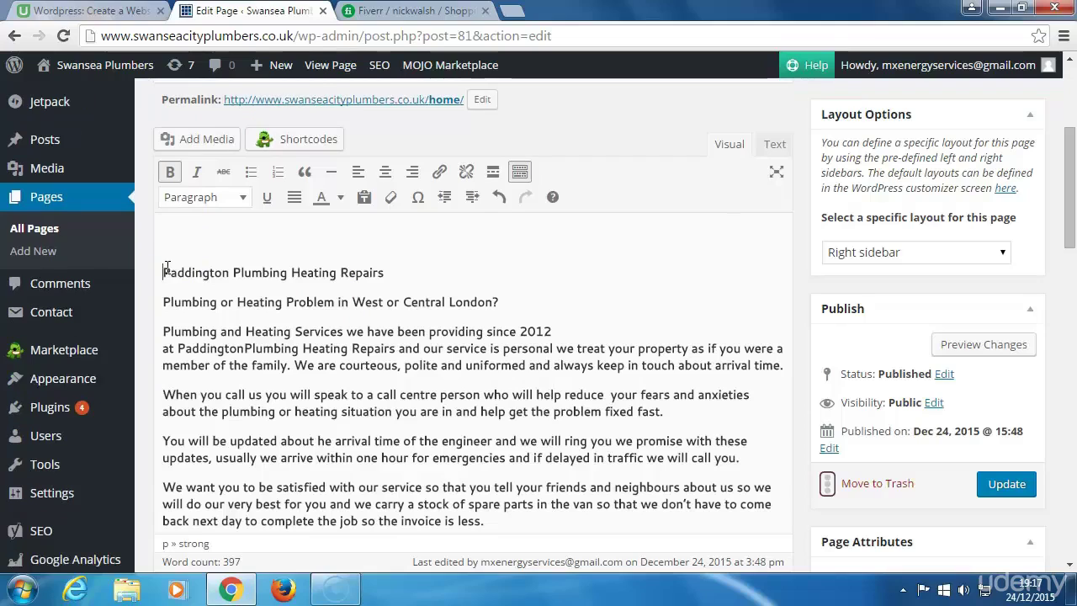
click(183, 241)
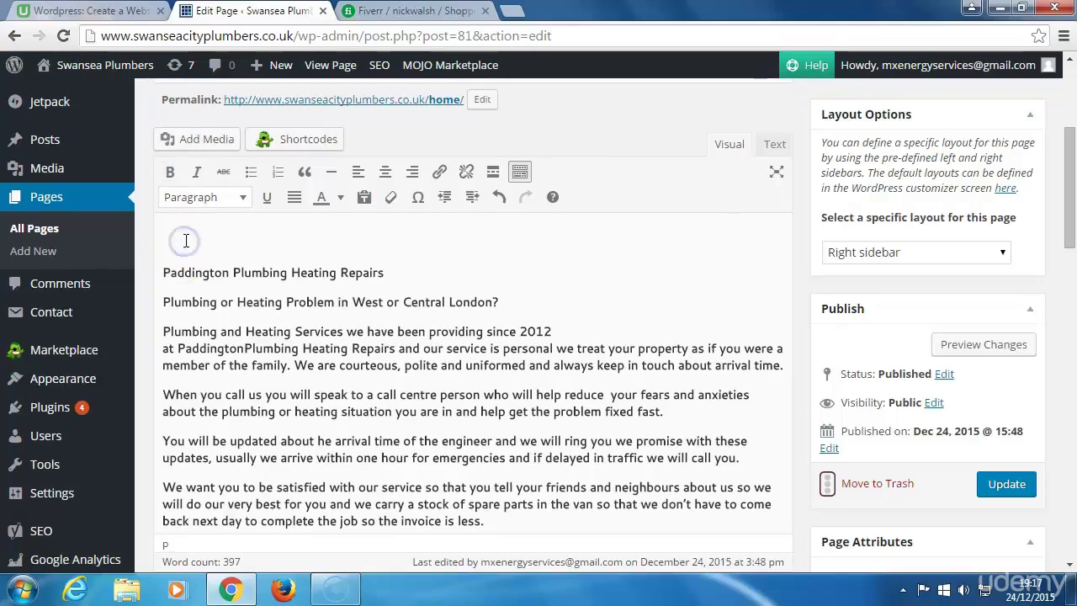
Choose plumber.jpg from the media library for the page and set its alt text to "swansea plumber"
click(198, 141)
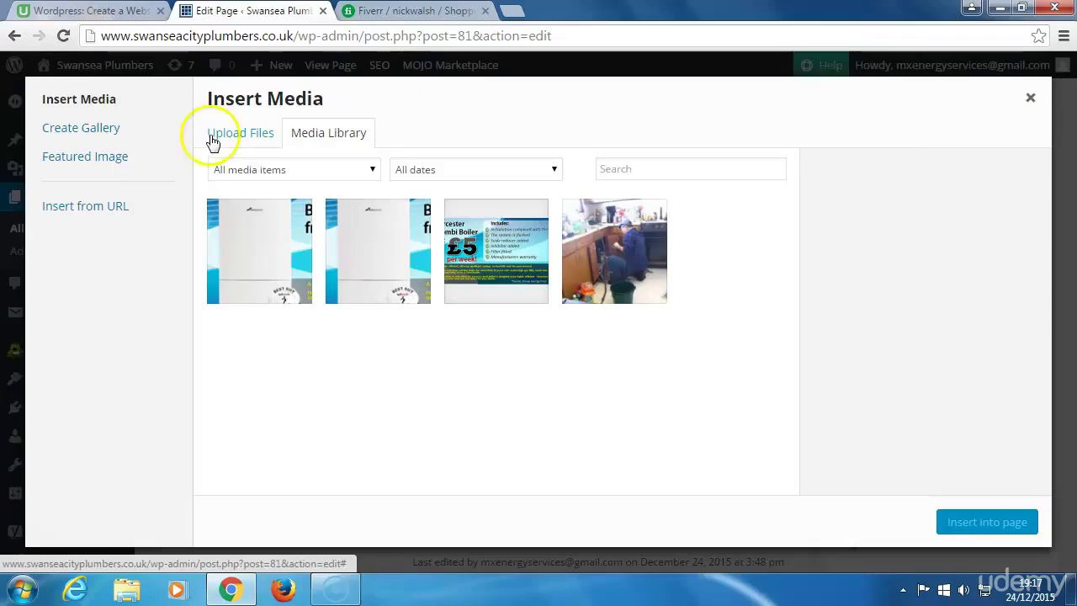
click(221, 137)
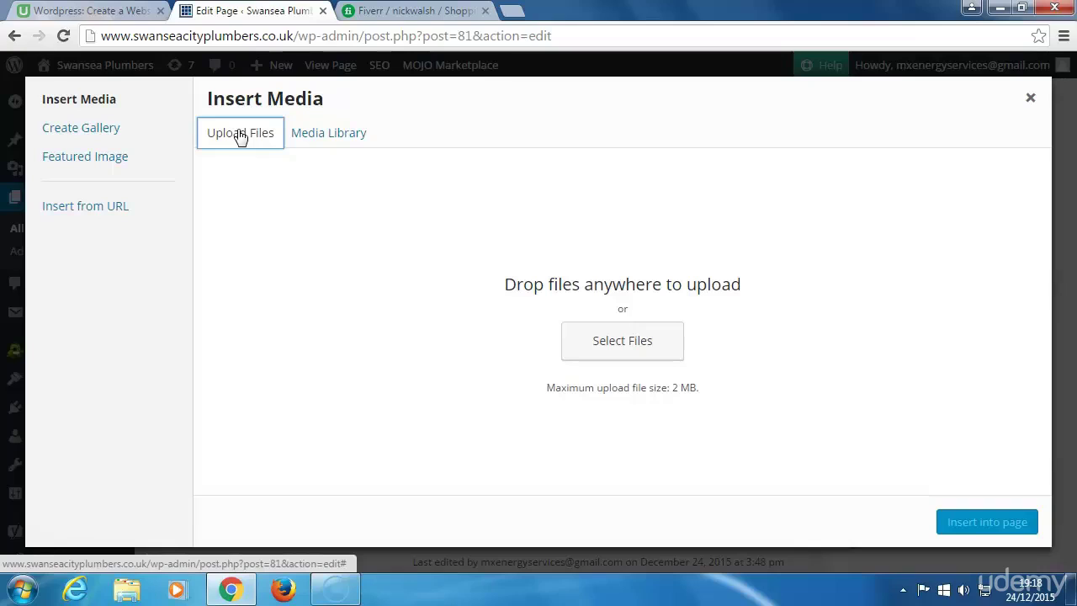
click(302, 136)
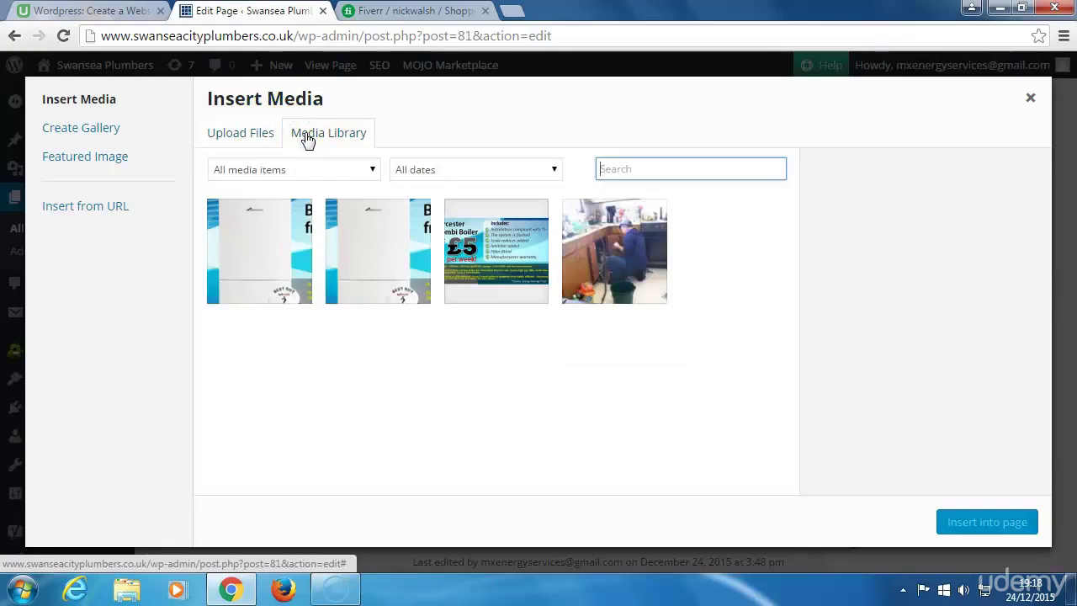
click(601, 253)
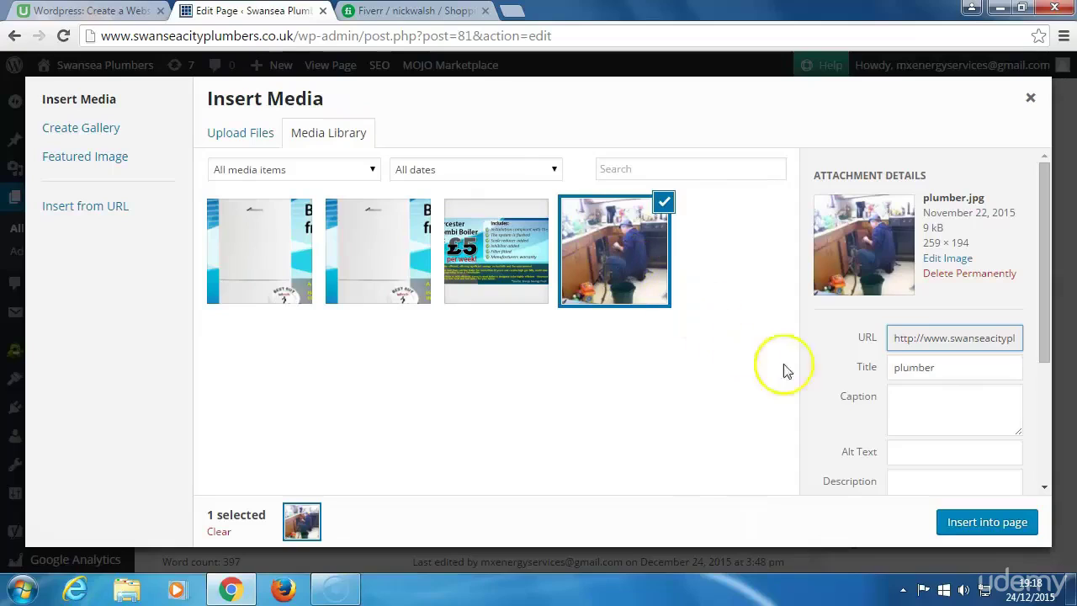
click(914, 452)
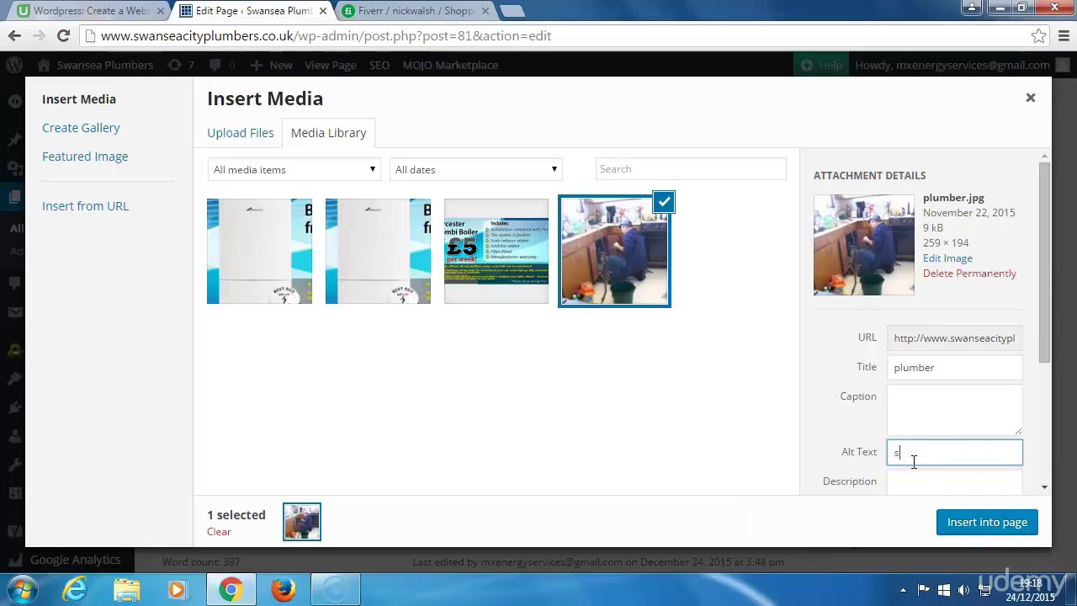
text(swansea plumber)
click(914, 458)
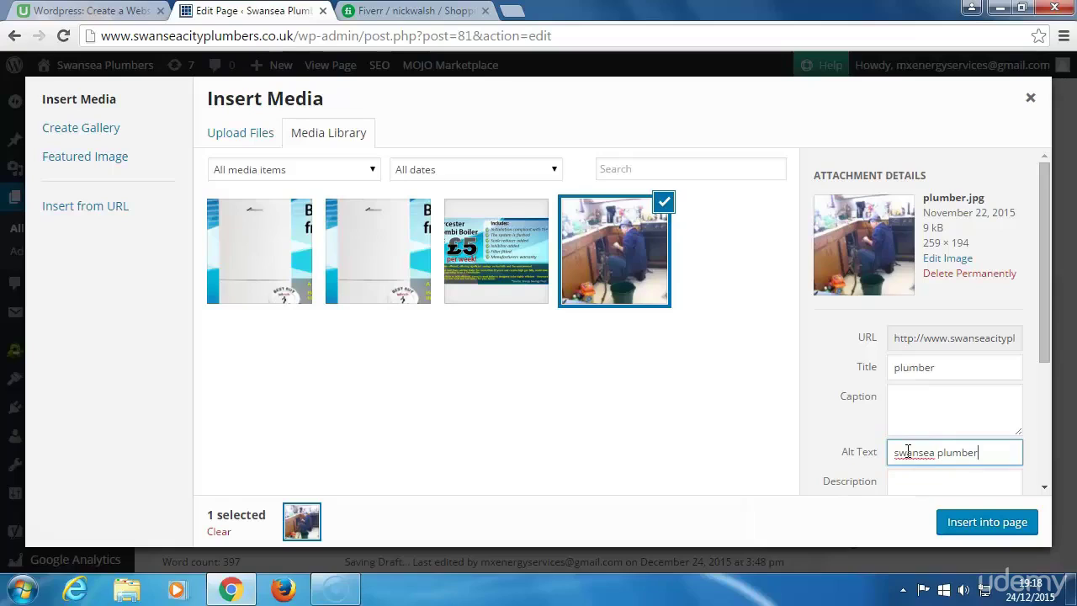
click(982, 452)
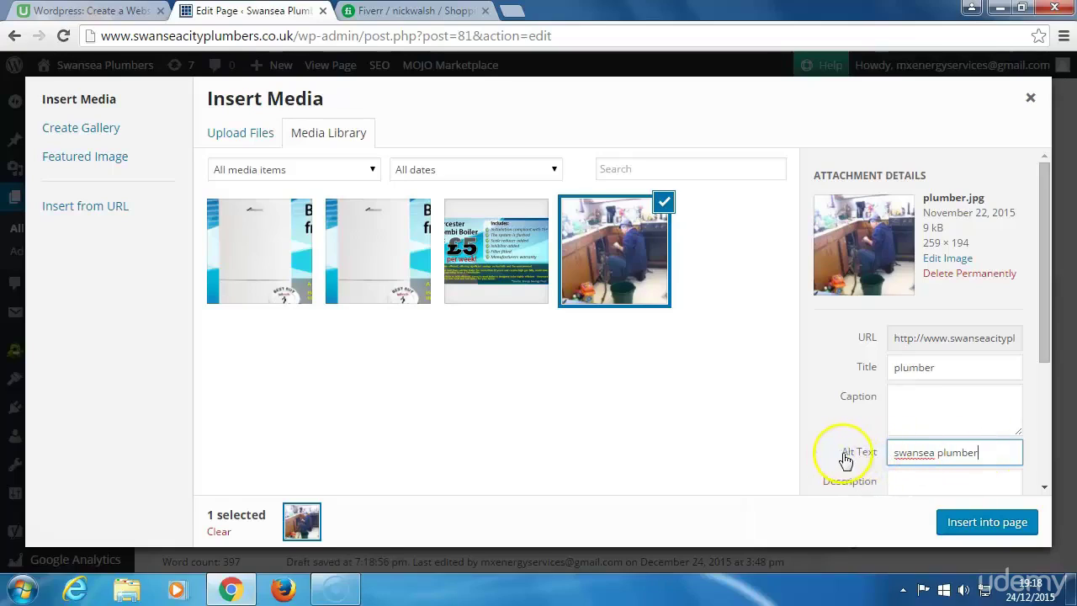
click(986, 455)
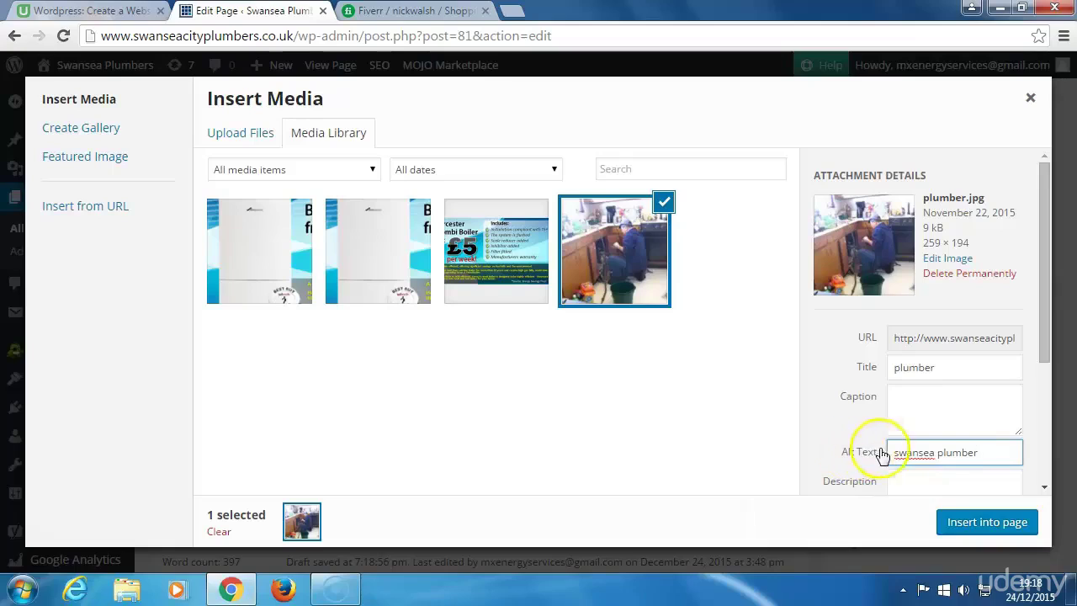
Insert the plumber image into the Home page and align it right so the article text wraps around it
click(981, 525)
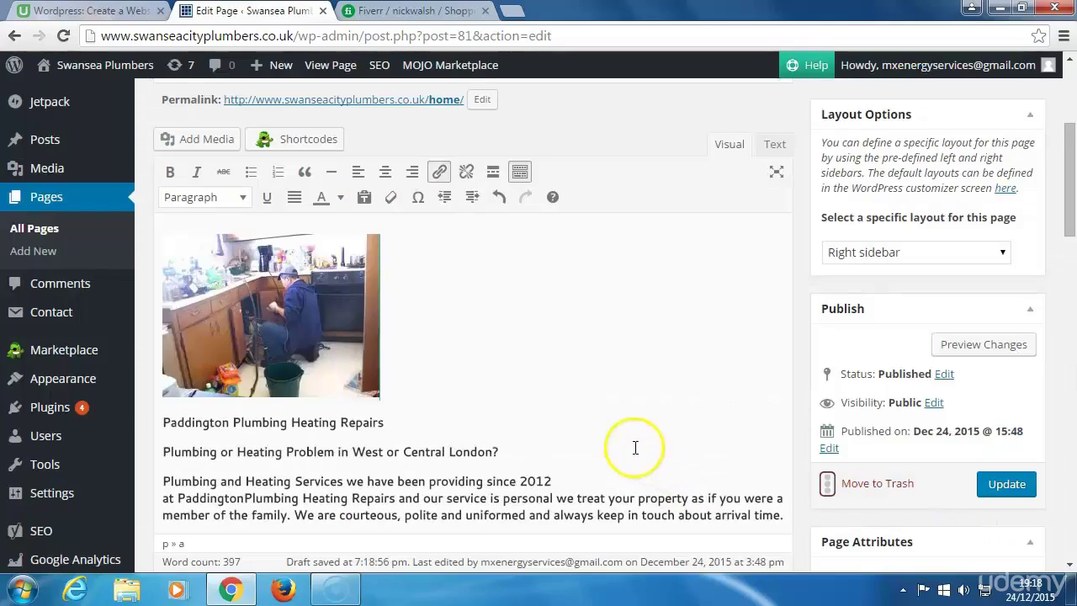
click(272, 324)
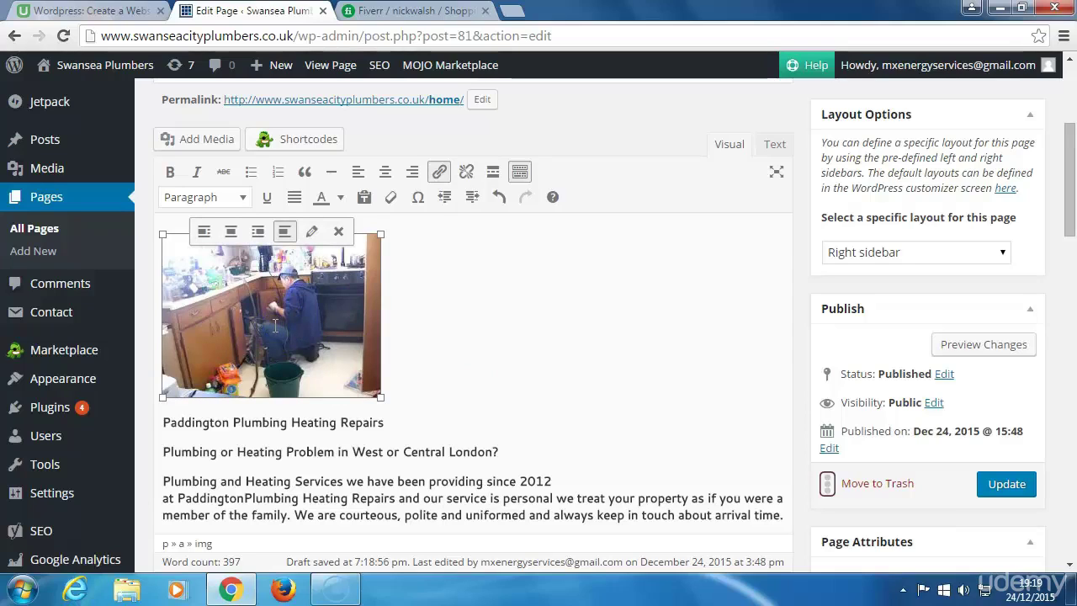
click(257, 232)
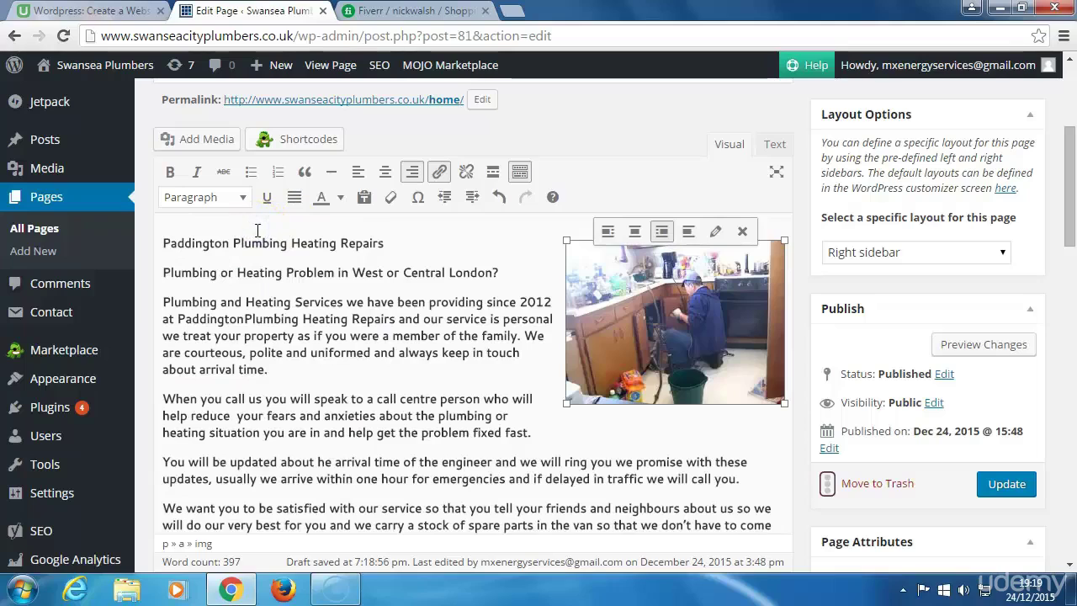
Try centering the plumber image, then align it left and keep its size at Full Size – 259 × 194 in the image details
click(637, 232)
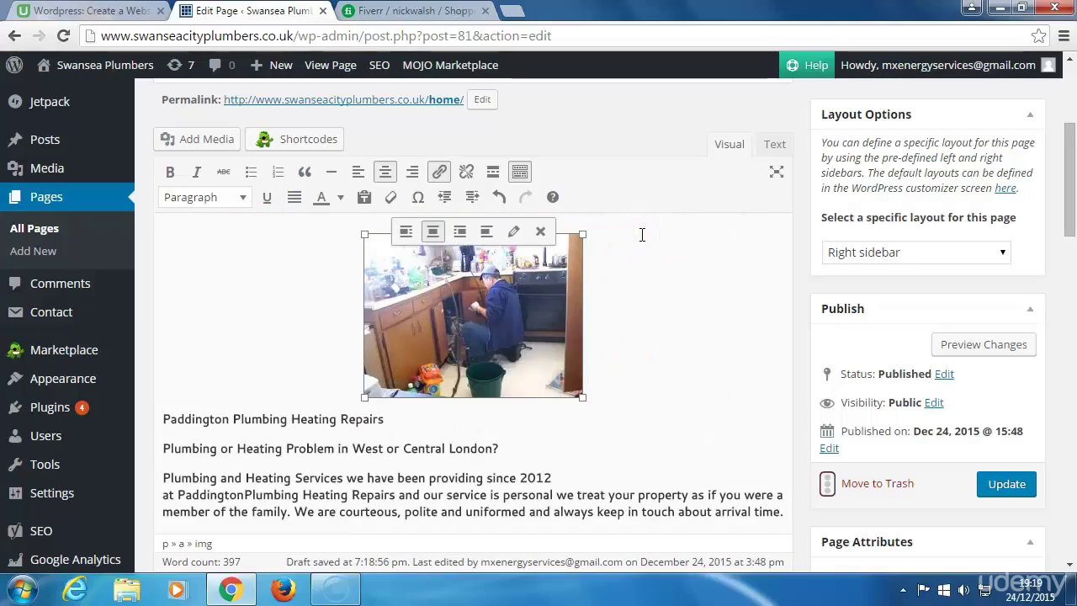
click(406, 235)
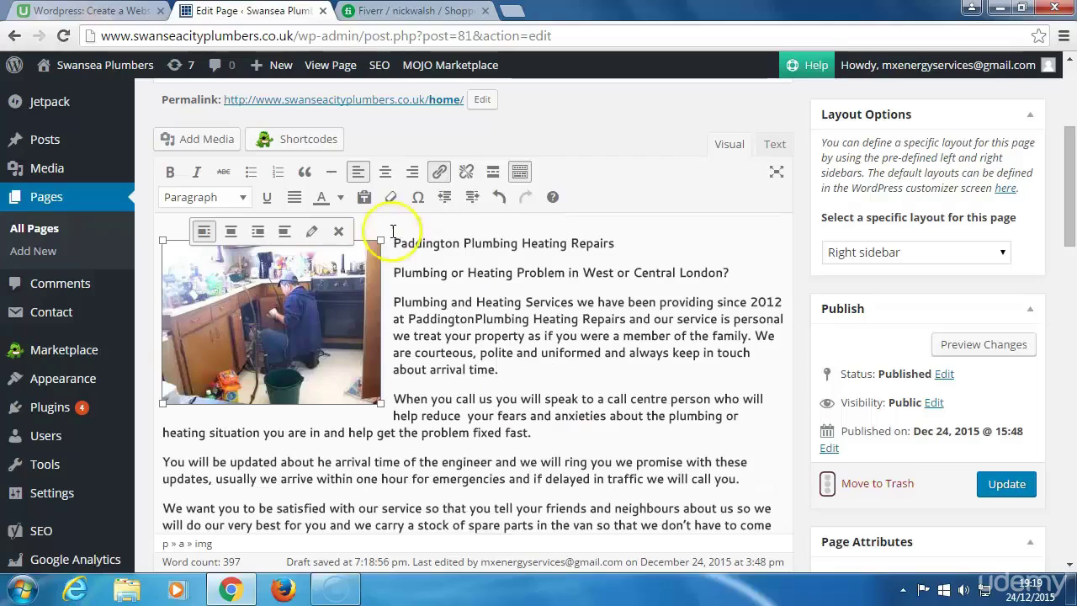
click(313, 236)
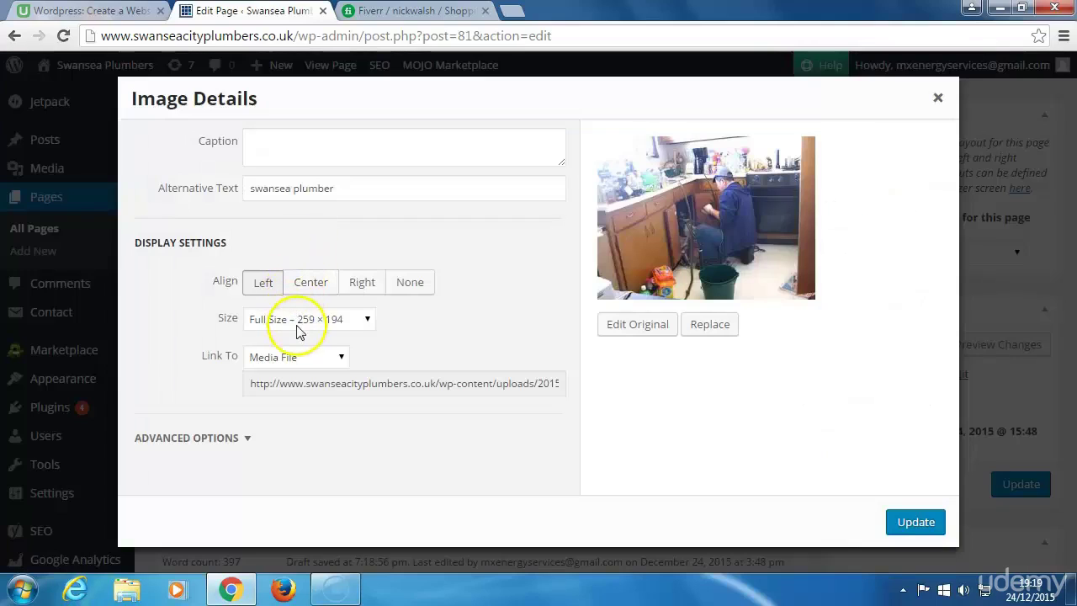
click(366, 320)
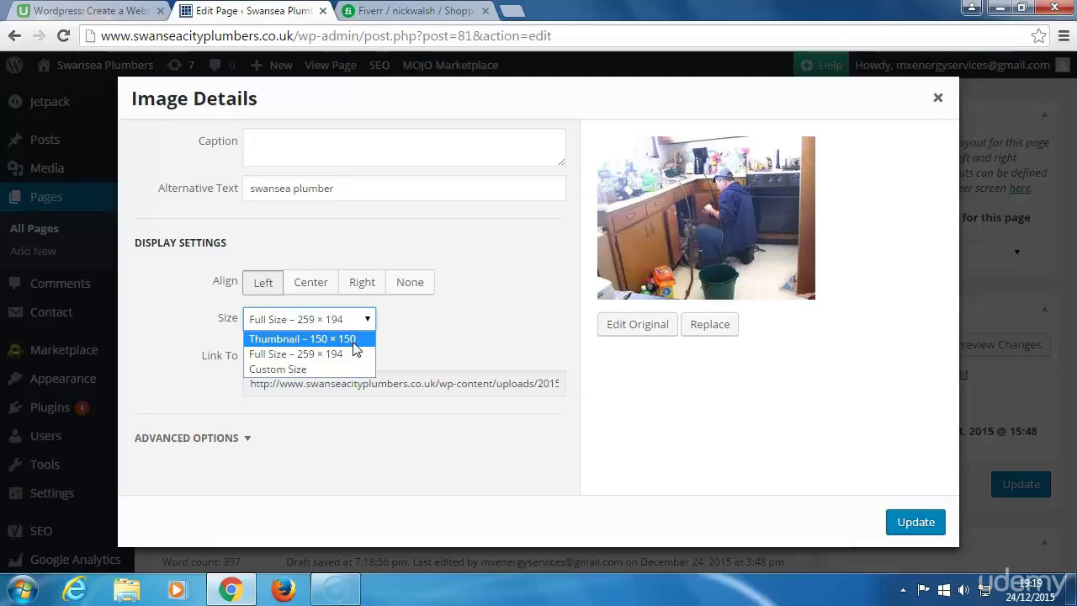
click(345, 354)
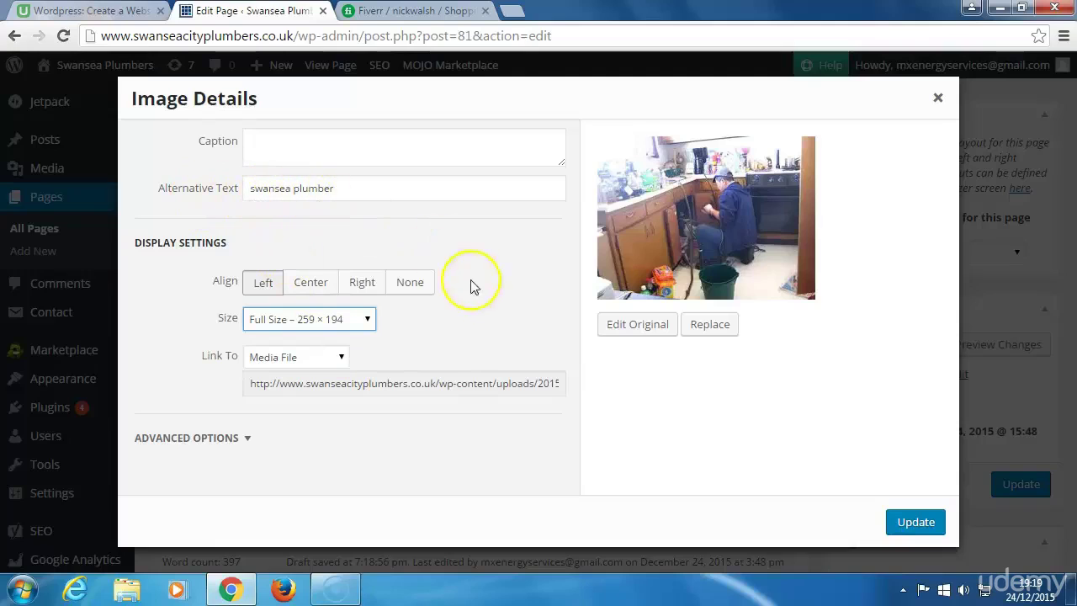
click(908, 525)
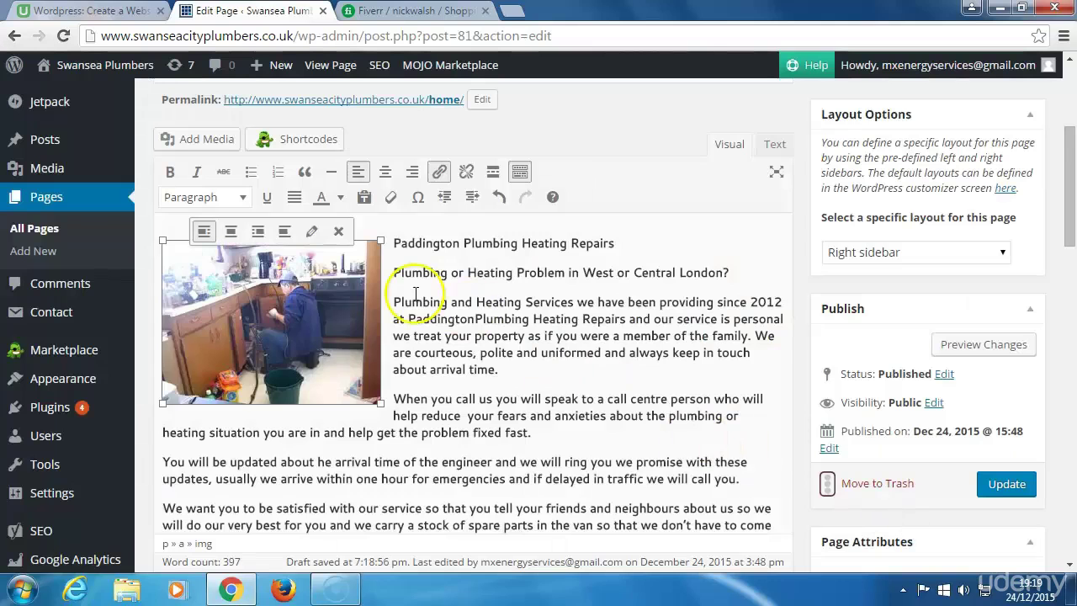
Add a blank line above "You Are Kept Informed" in the Home page article and open the media file upload for that spot
click(415, 293)
scroll(298, 464, down, 5)
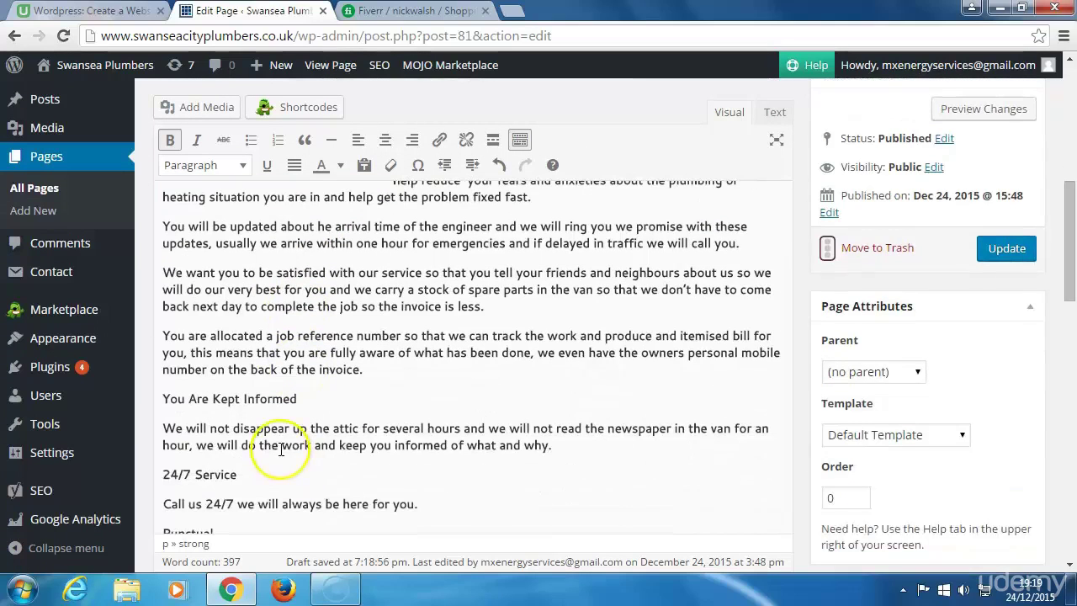
click(161, 398)
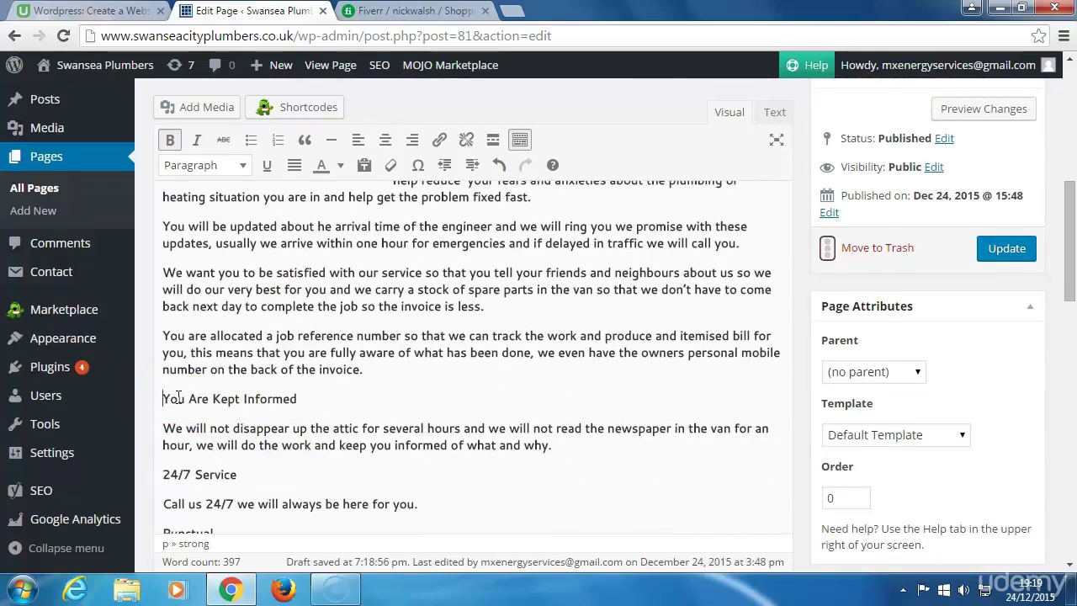
key(Return)
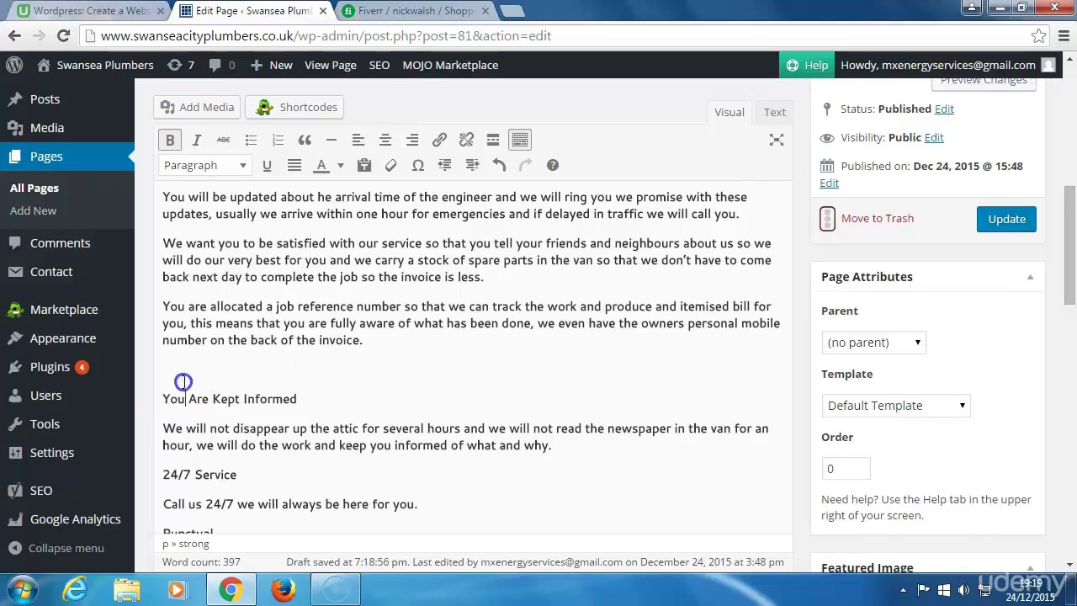
click(175, 374)
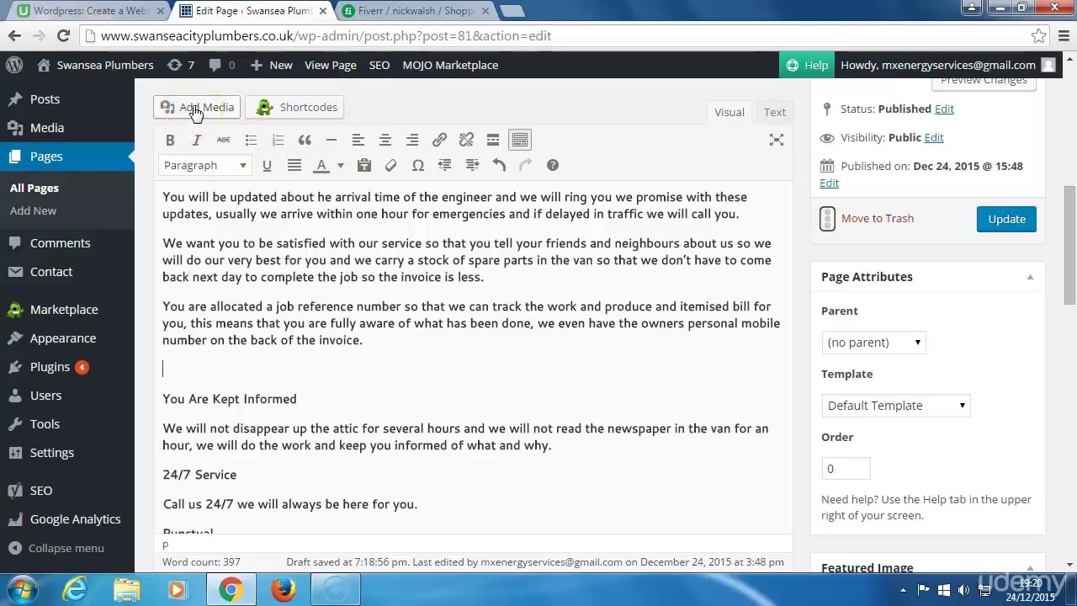
click(194, 109)
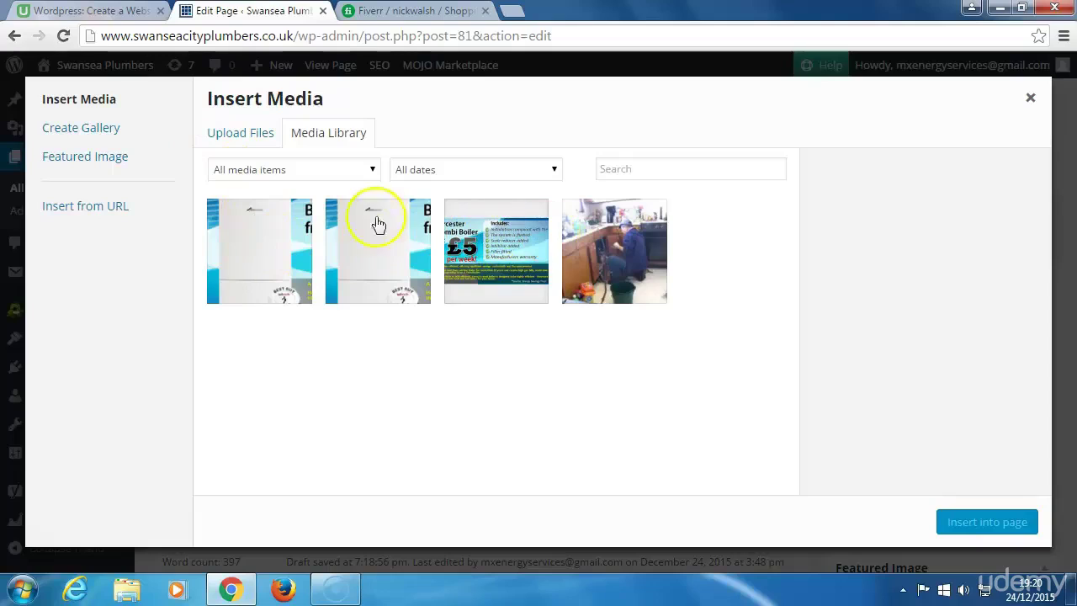
click(250, 136)
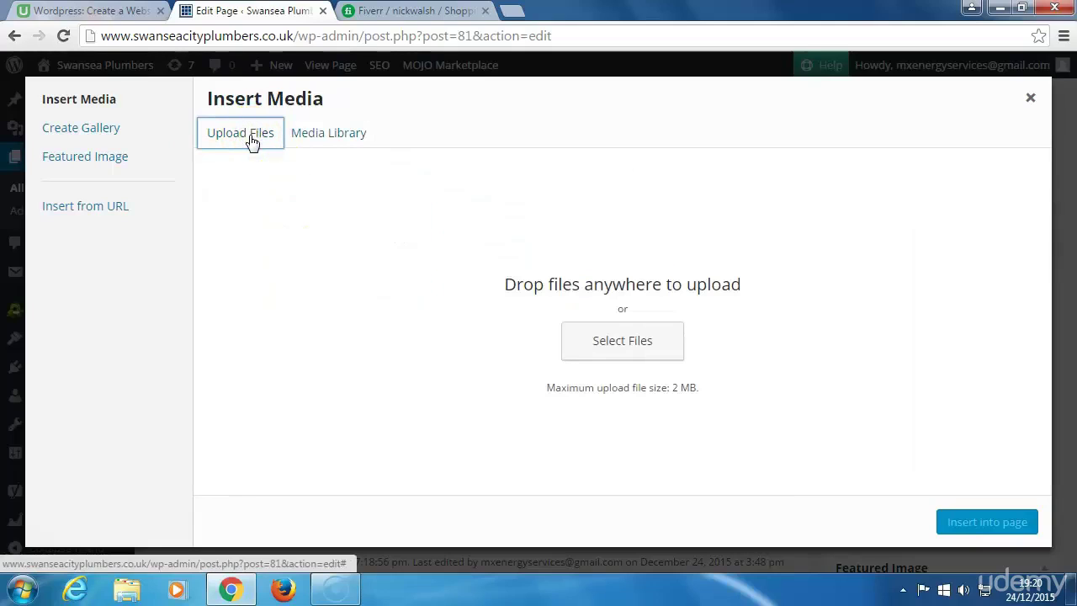
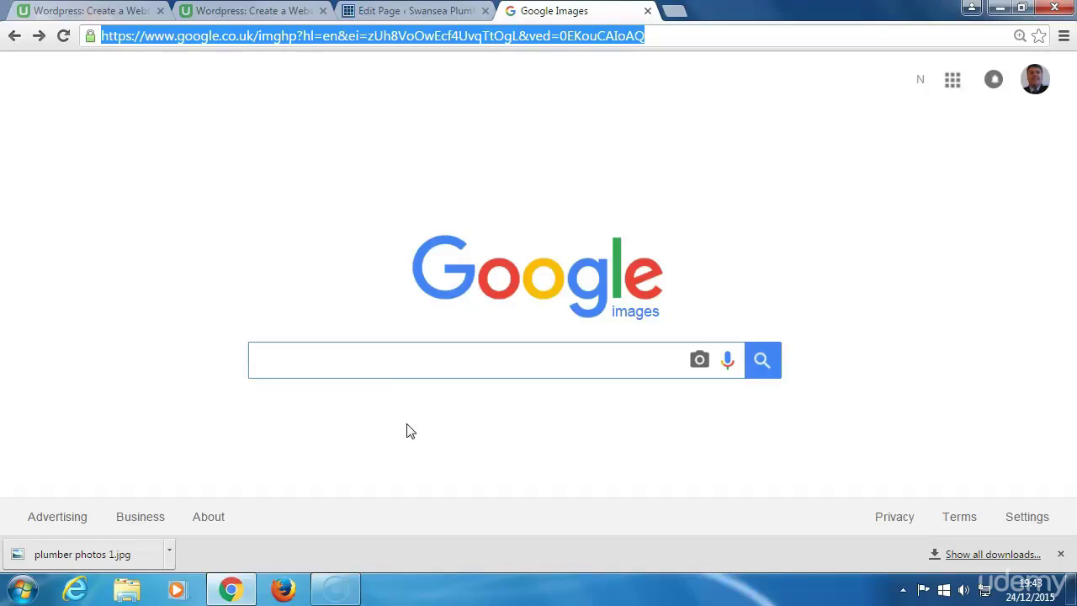
Search Google Images for "plumber photos"
click(409, 361)
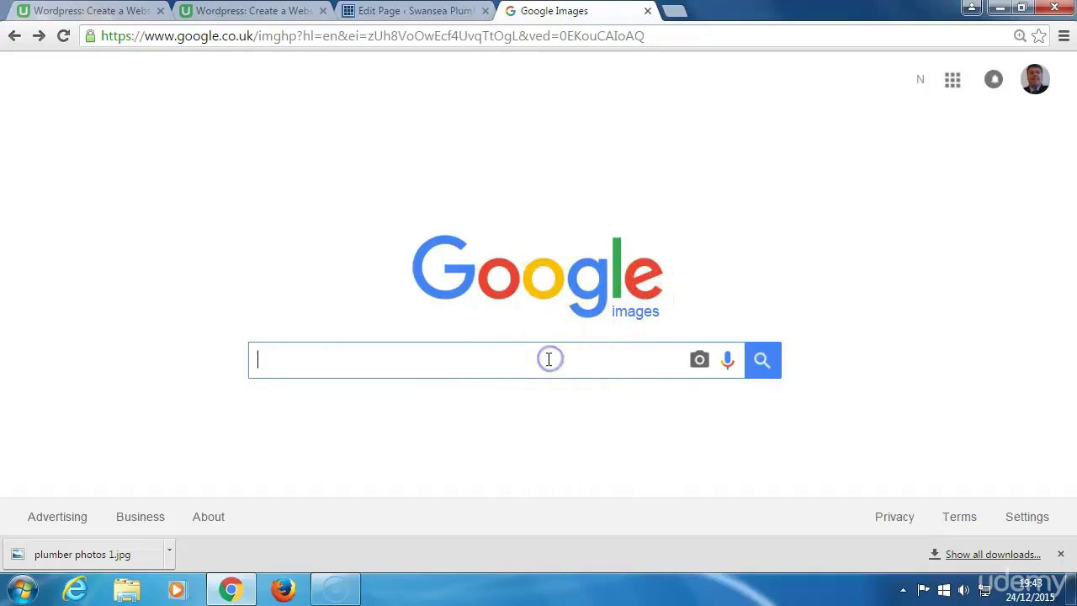
text(plu)
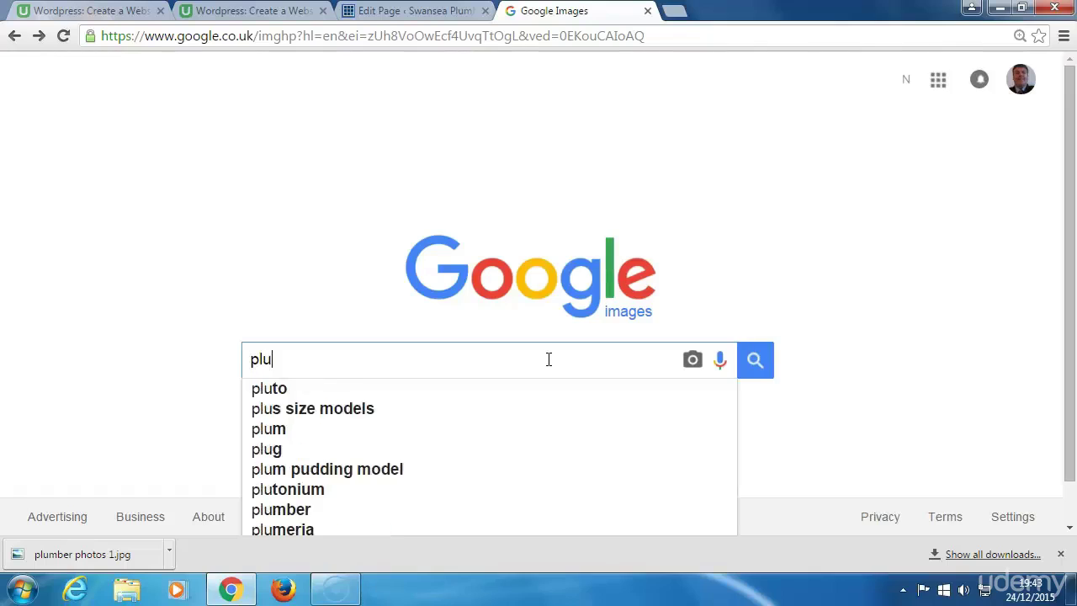
text(mber )
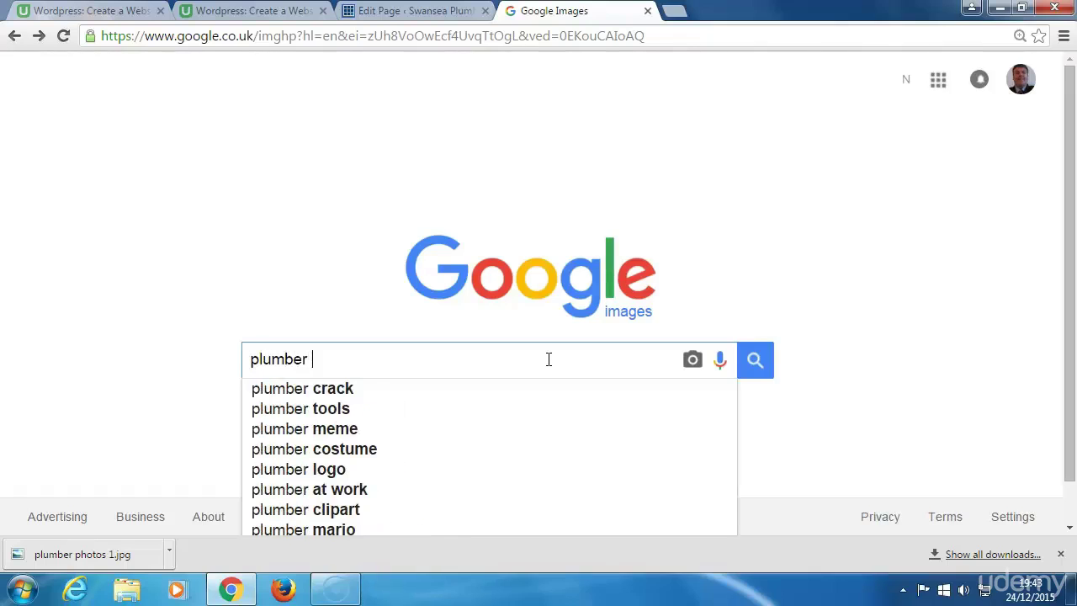
text(phot)
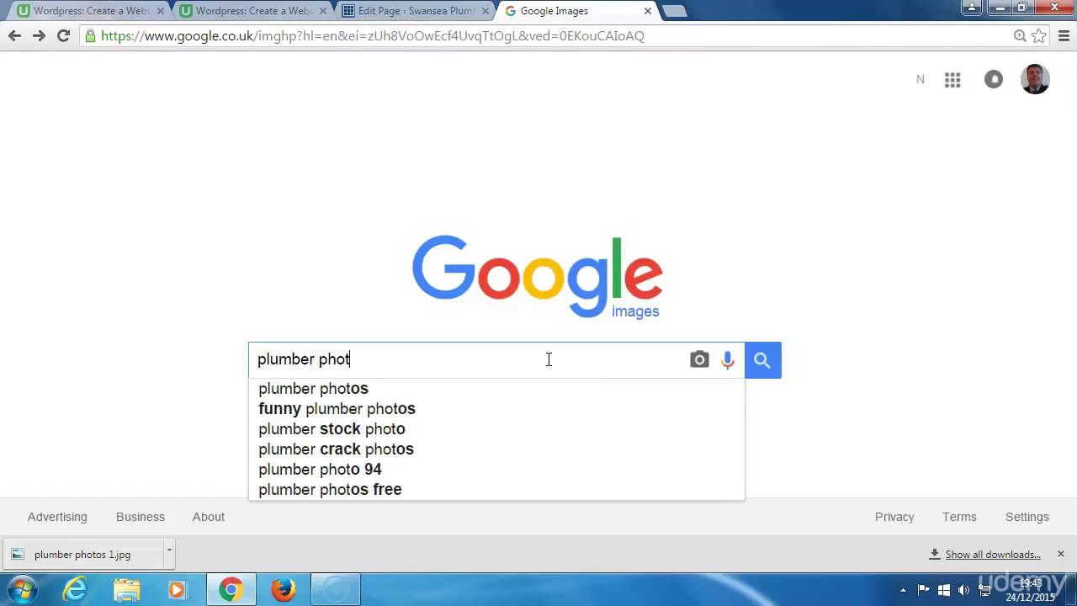
text(os)
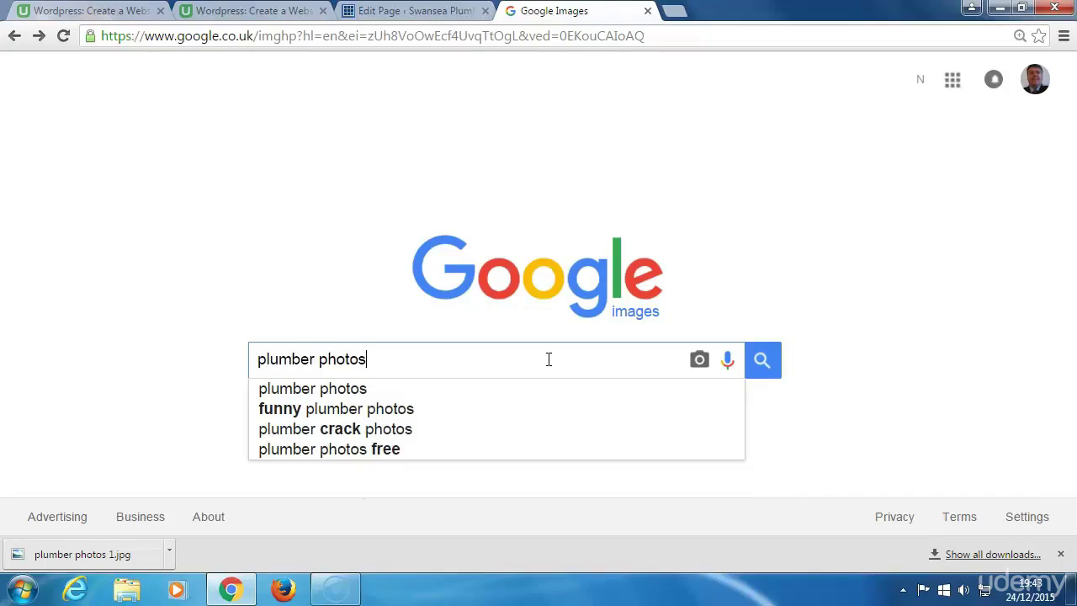
click(775, 364)
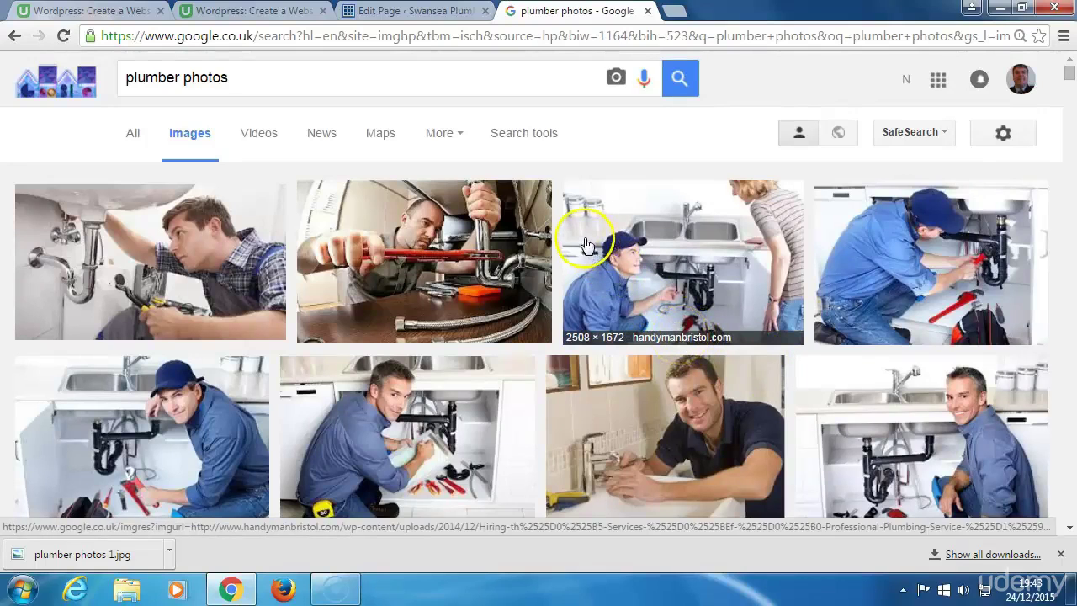
Filter the plumber image results by usage rights to those labeled for reuse
click(523, 139)
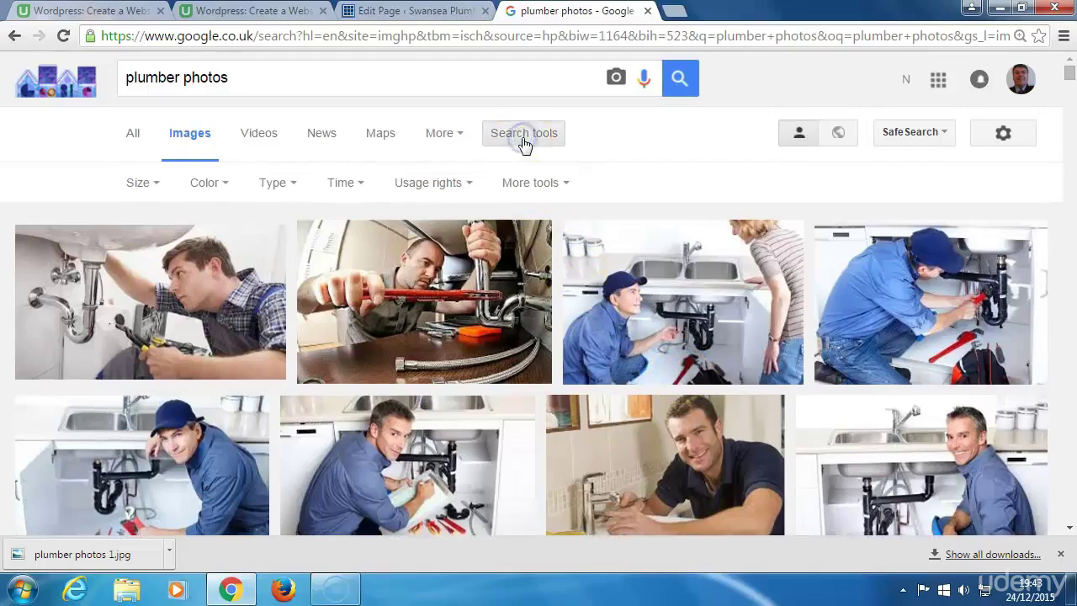
click(459, 192)
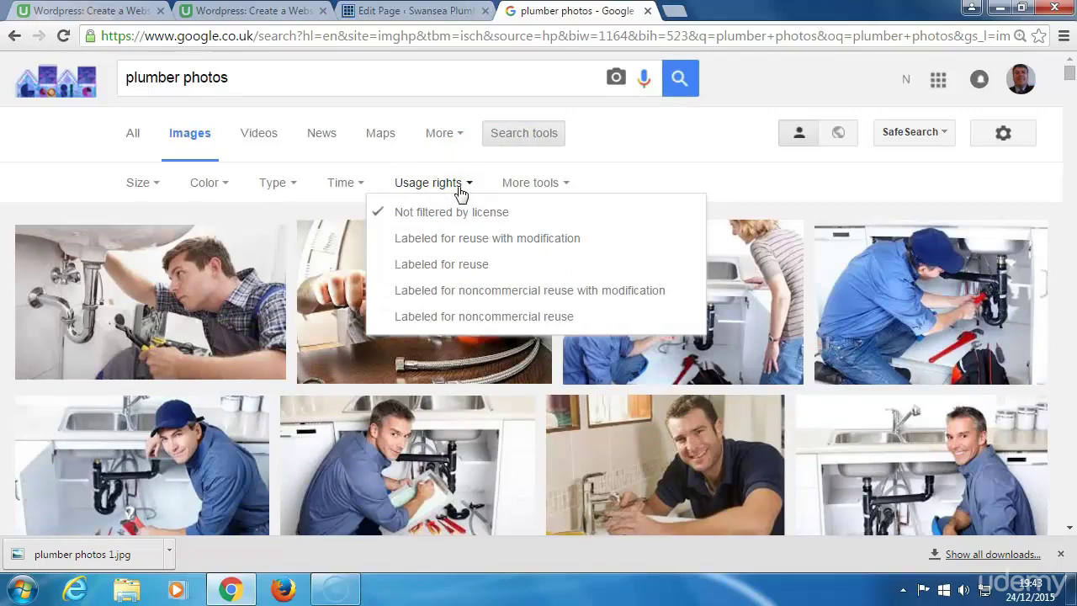
click(439, 276)
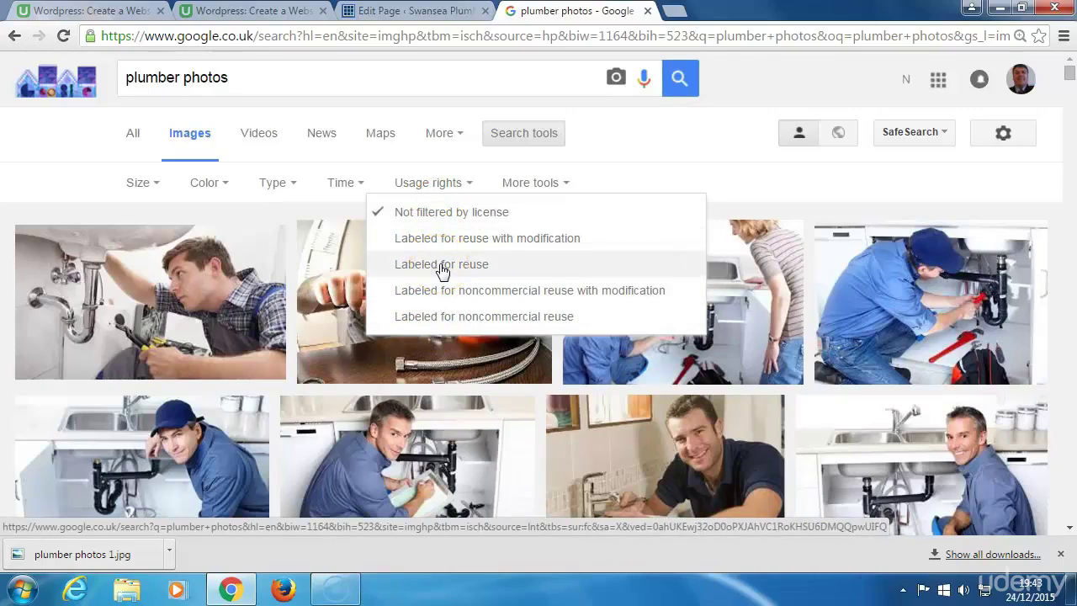
click(441, 264)
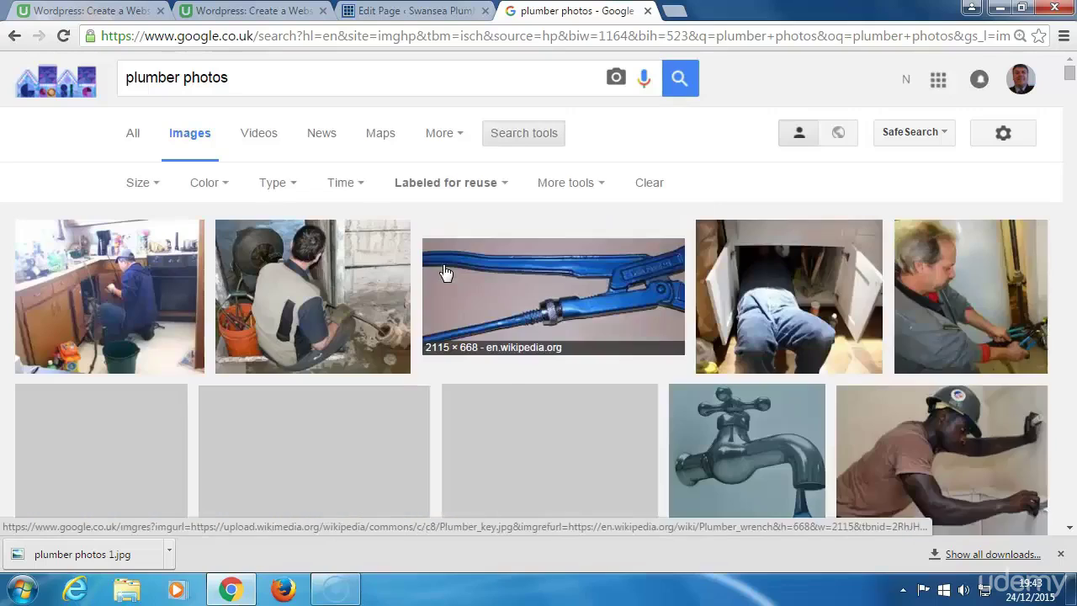
Preview the Flickr photo of the plumber in a dark cap and save it to Downloads as a JPEG named "plumber image 1"
scroll(385, 373, down, 3)
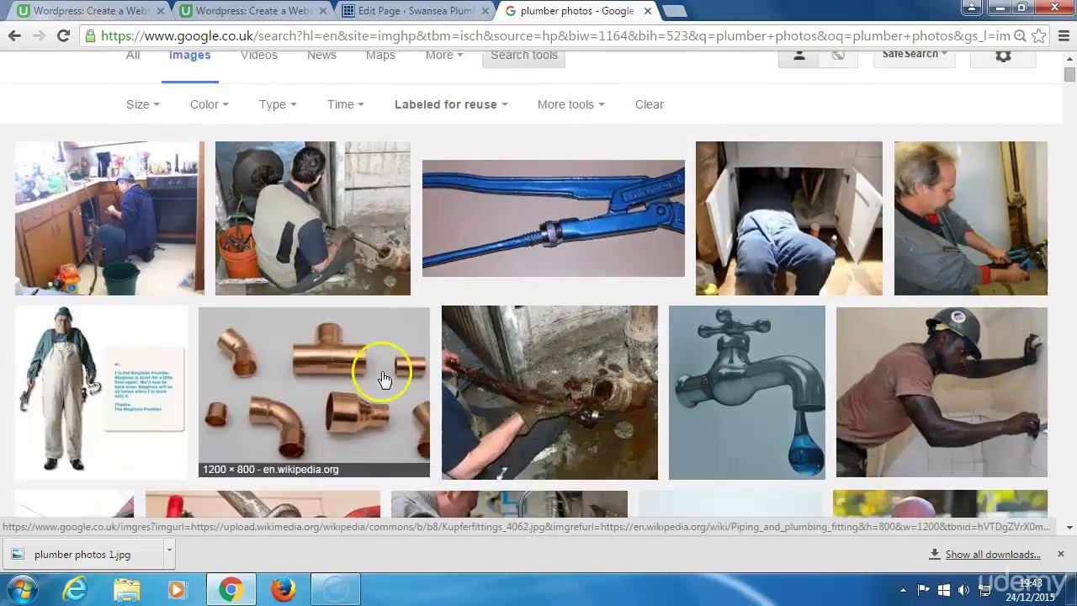
scroll(383, 378, down, 7)
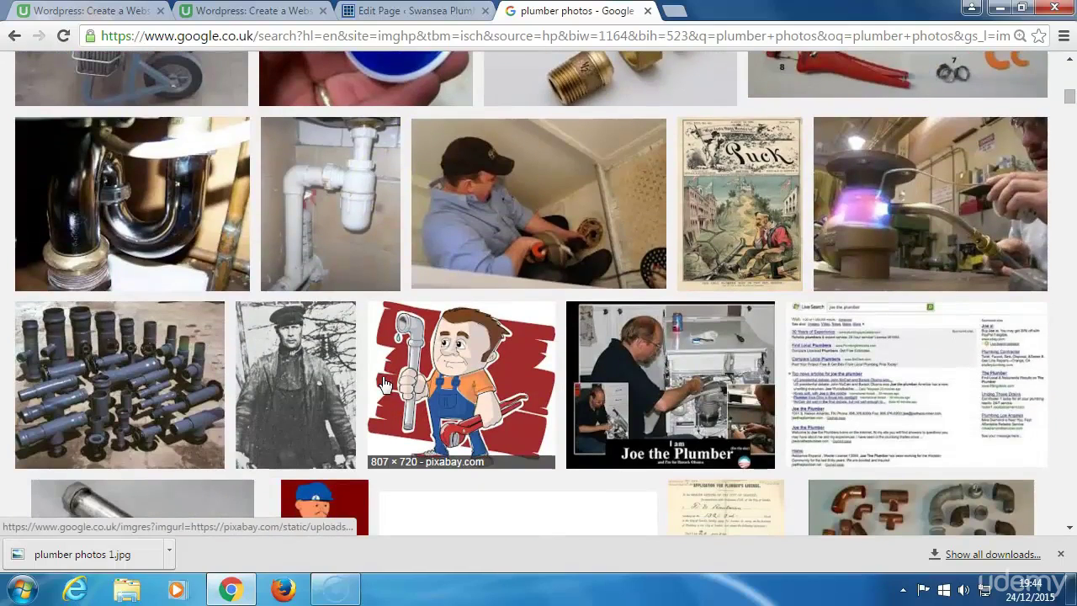
scroll(383, 383, down, 2)
scroll(581, 219, up, 2)
click(604, 206)
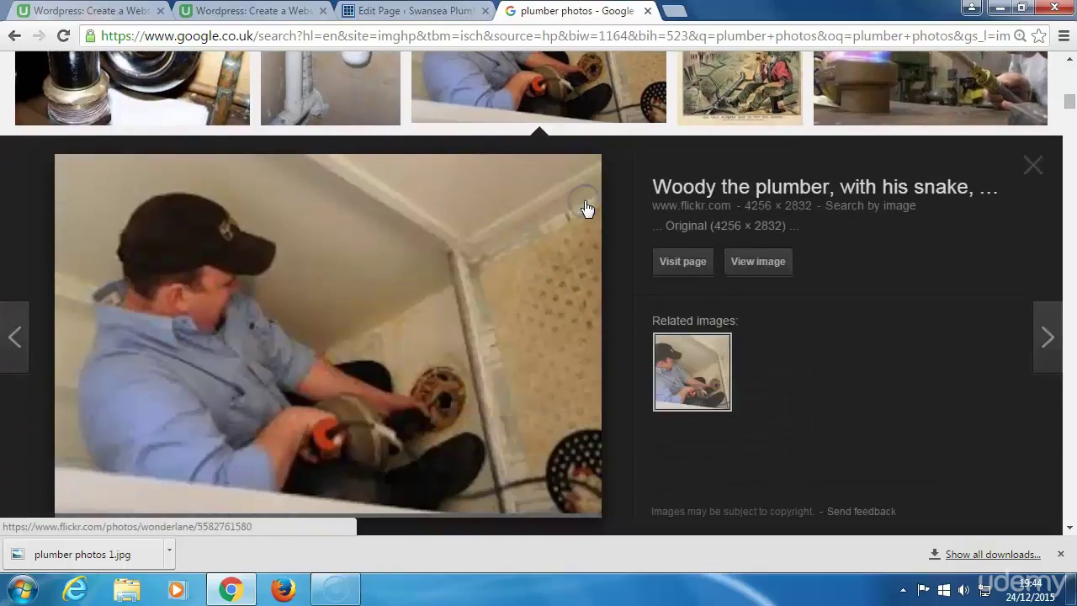
click(548, 96)
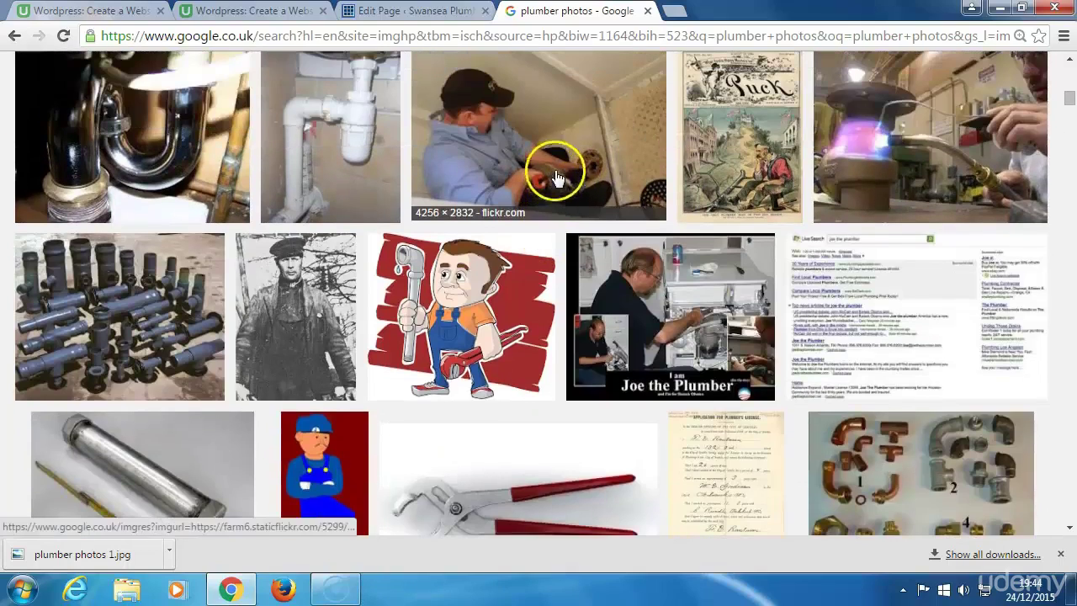
right_click(555, 173)
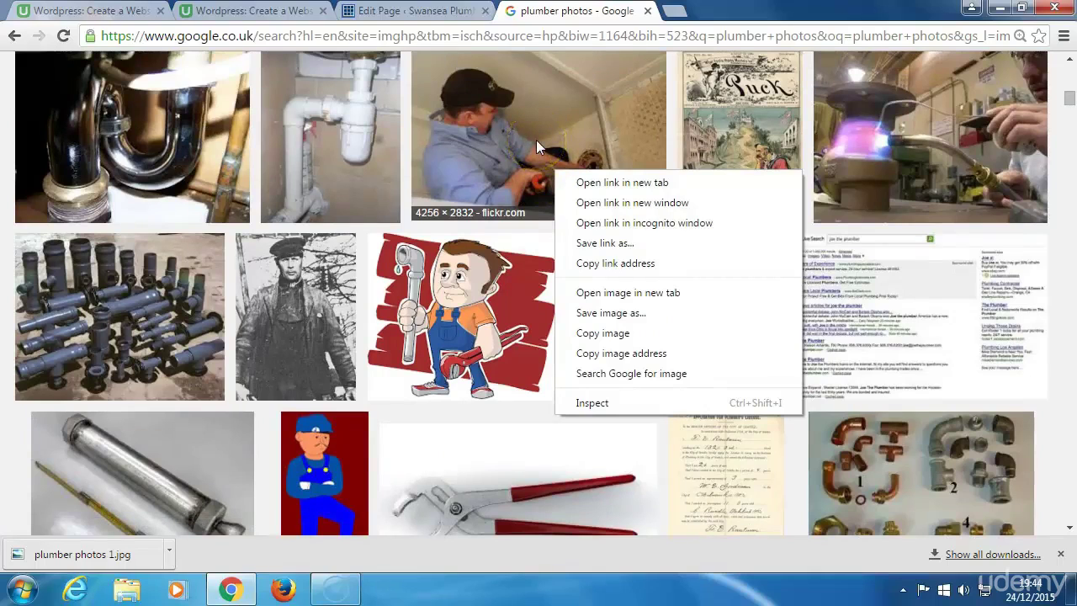
click(610, 314)
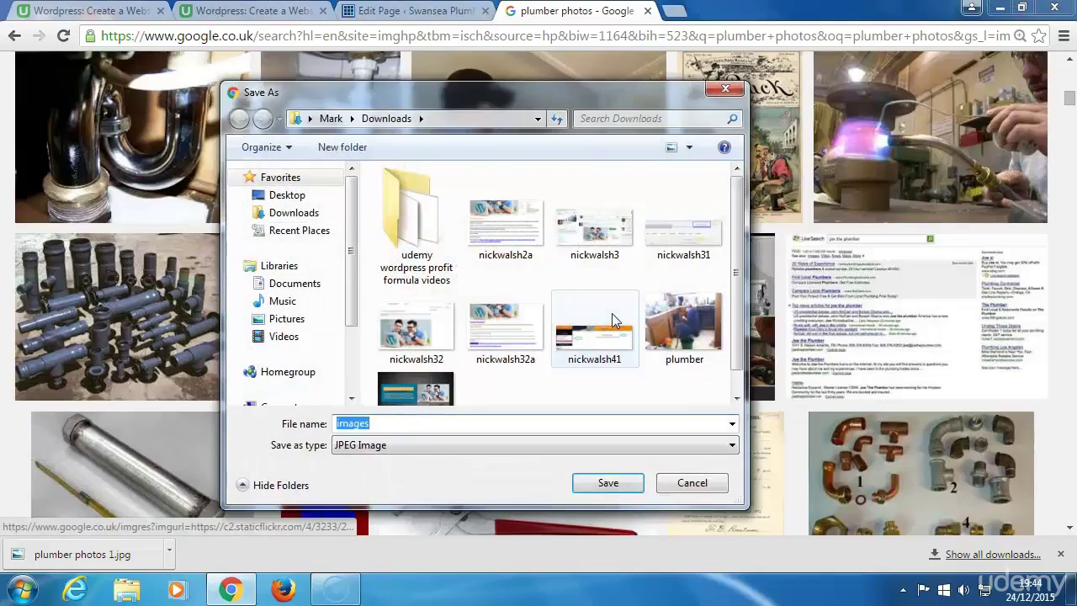
click(412, 424)
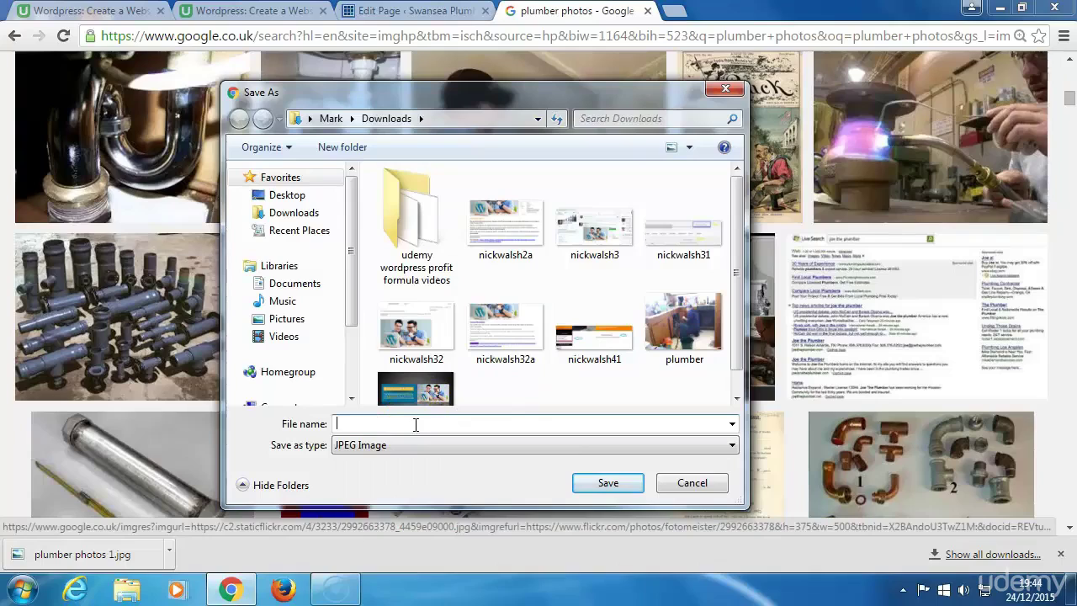
text(plumber image 1)
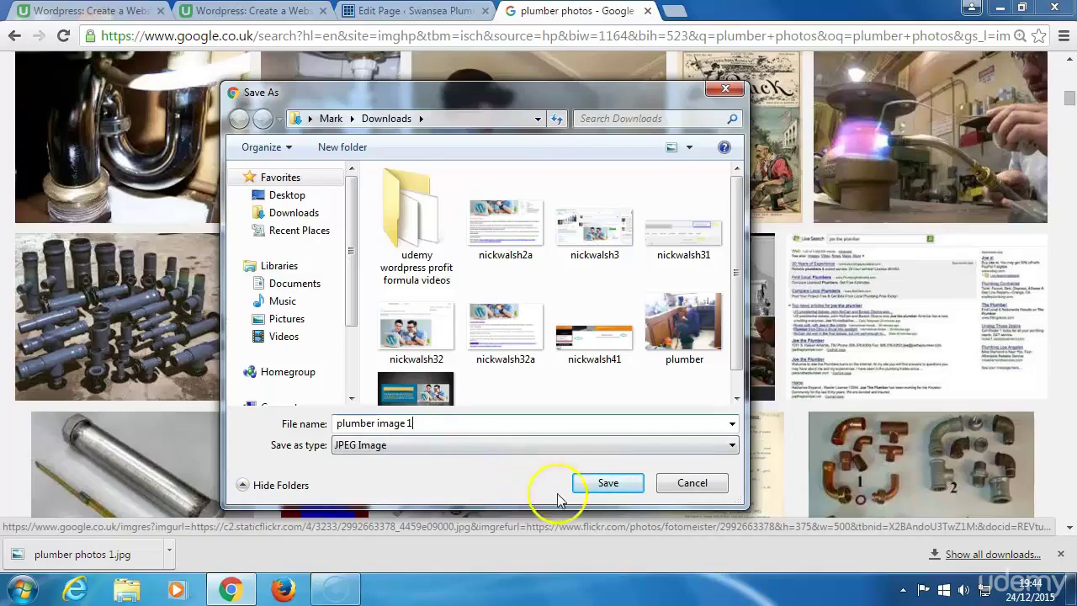
click(608, 484)
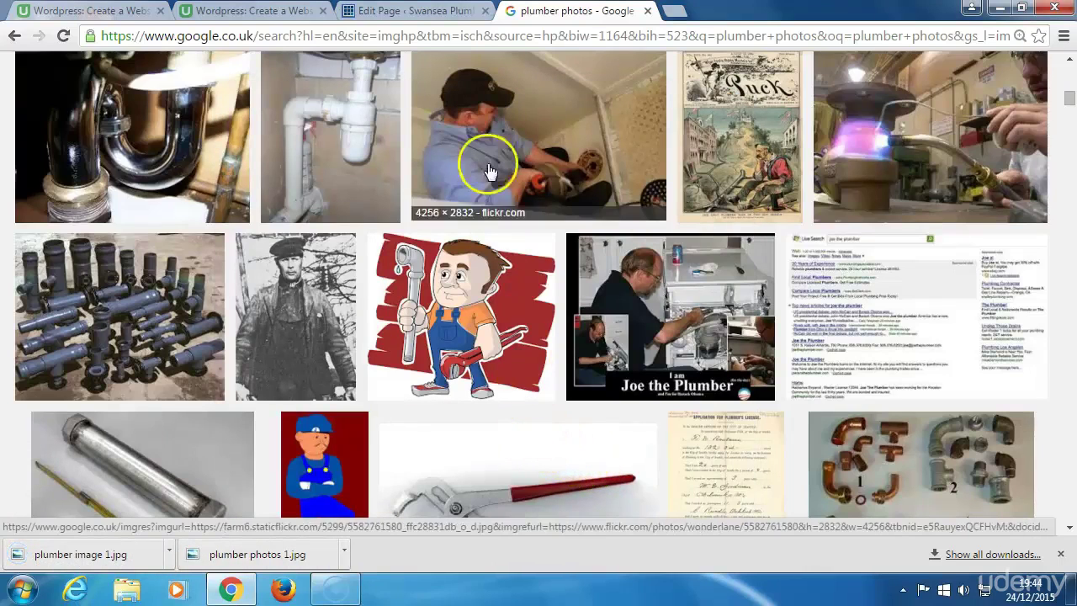
Switch back to the WordPress Home page editor, close the Insert Media window and return to the start of the article
click(376, 18)
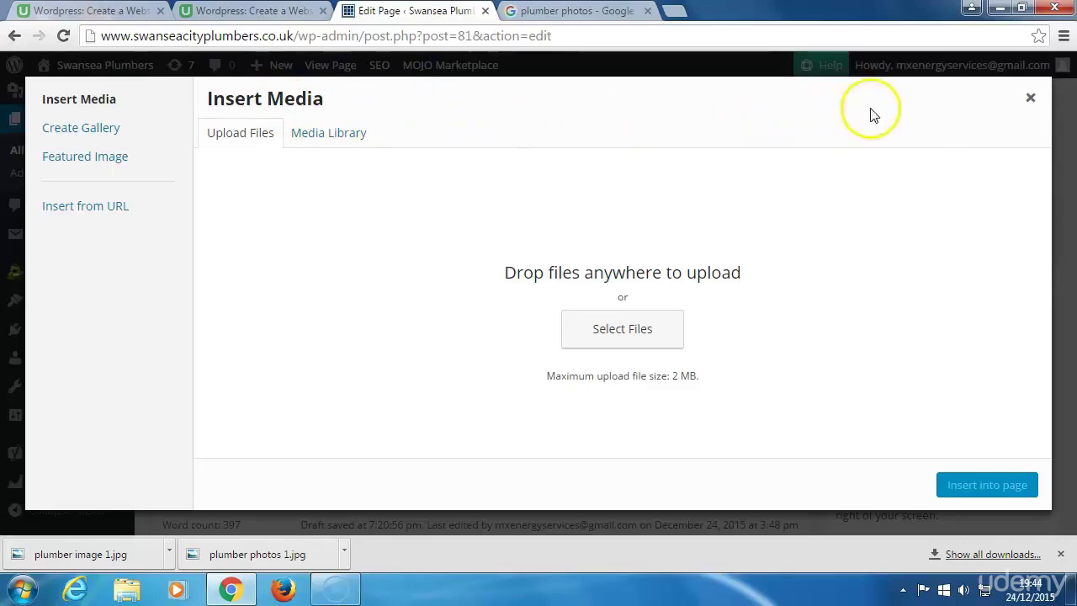
click(1033, 101)
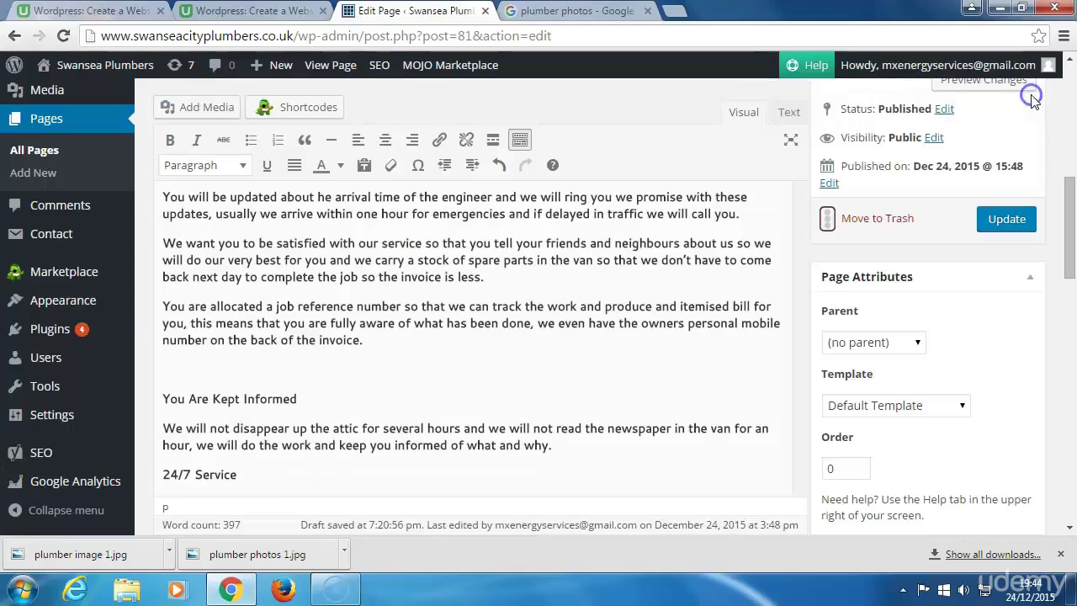
scroll(290, 337, up, 4)
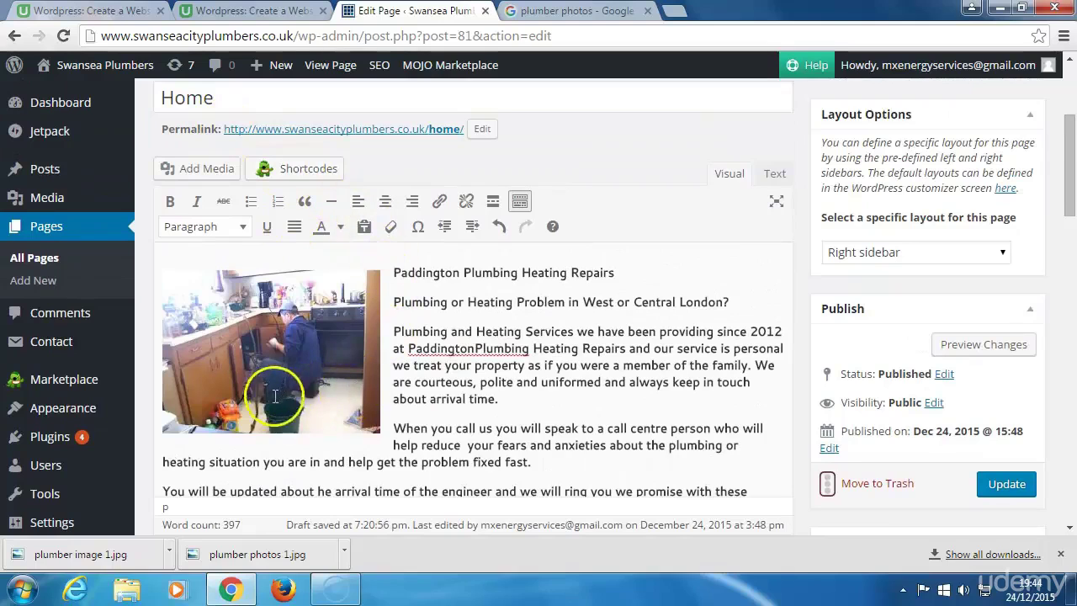
Upload "plumber image 1" from Downloads for the blank line above "You Are Kept Informed" in the Home page article
scroll(262, 404, down, 3)
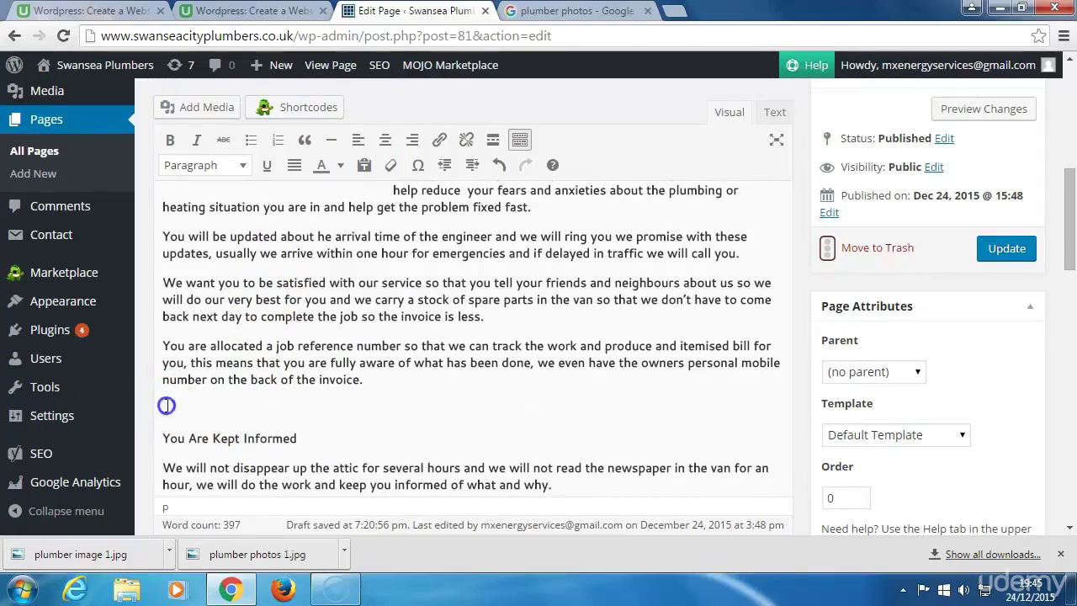
click(210, 109)
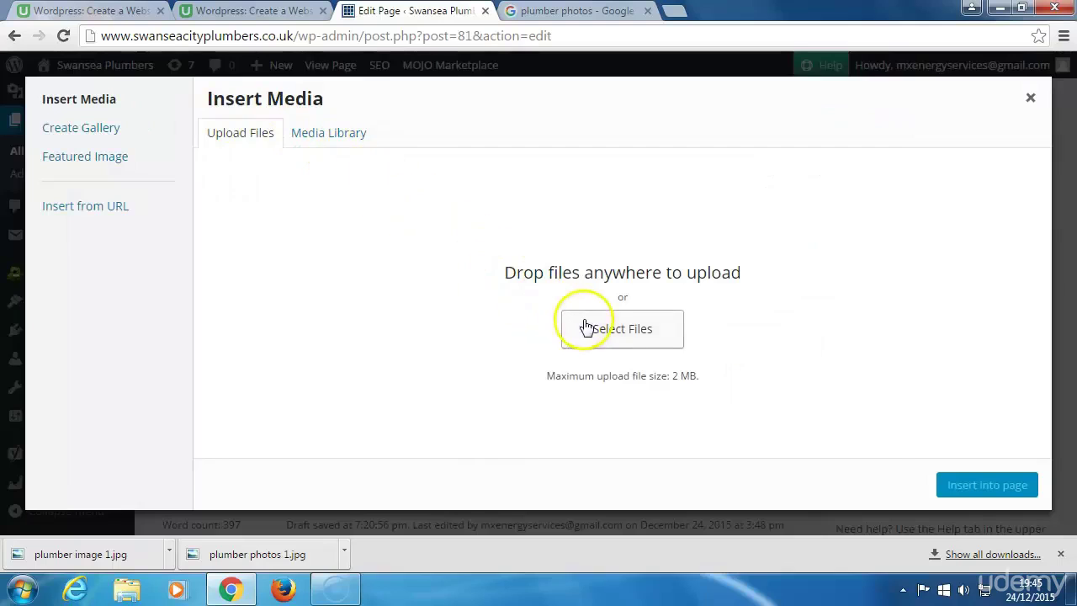
click(590, 328)
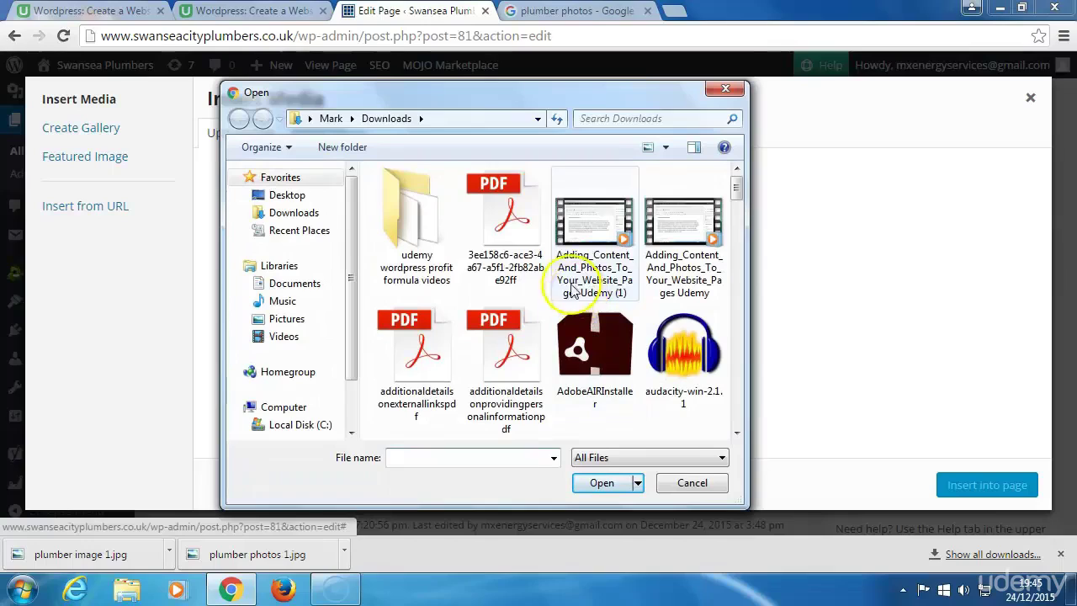
click(589, 119)
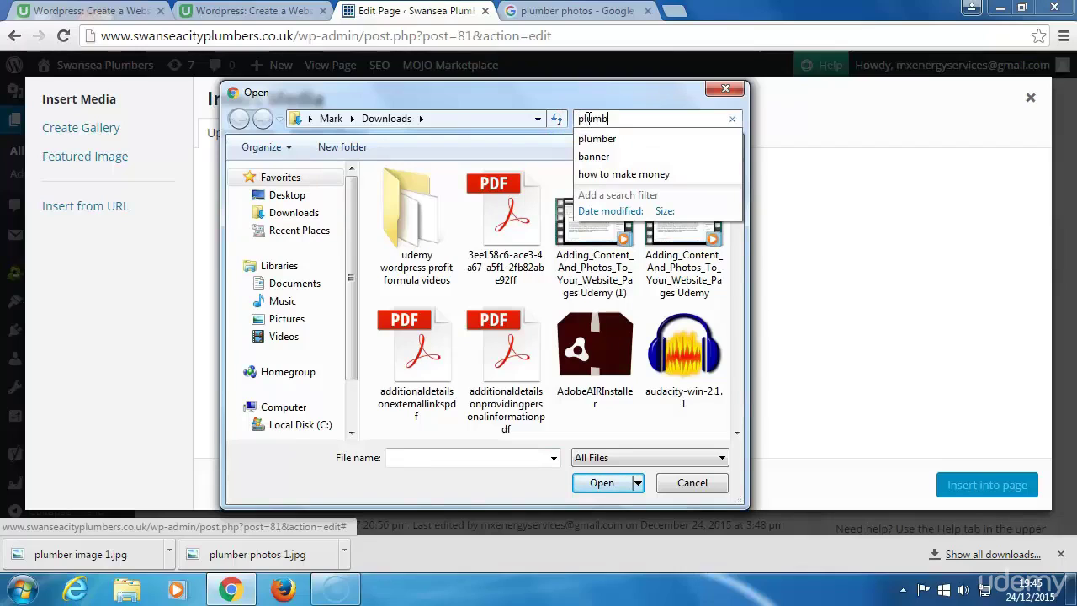
text(plumber )
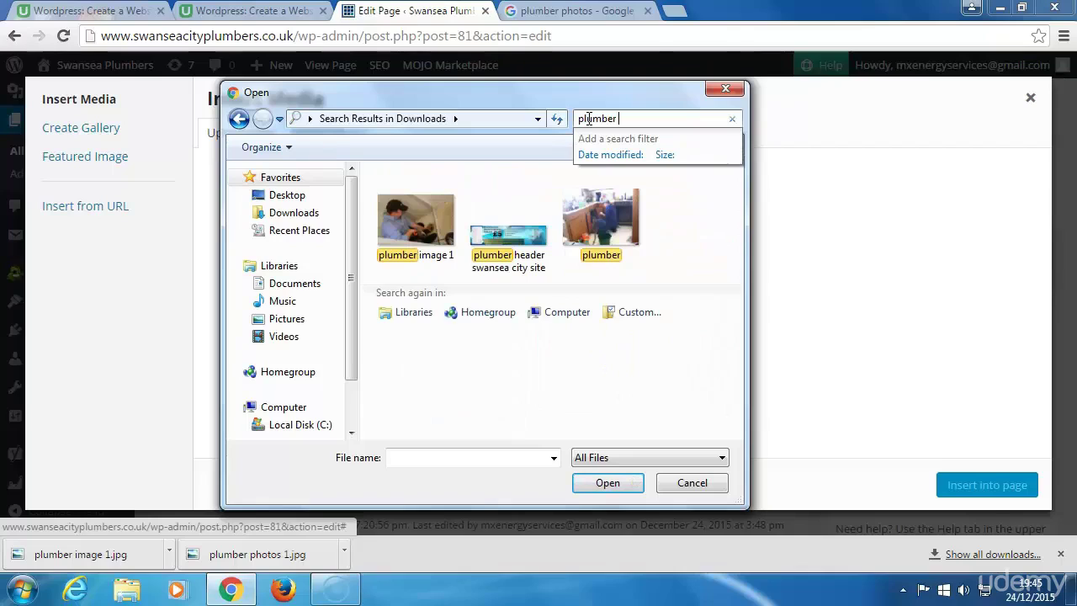
text(image 1)
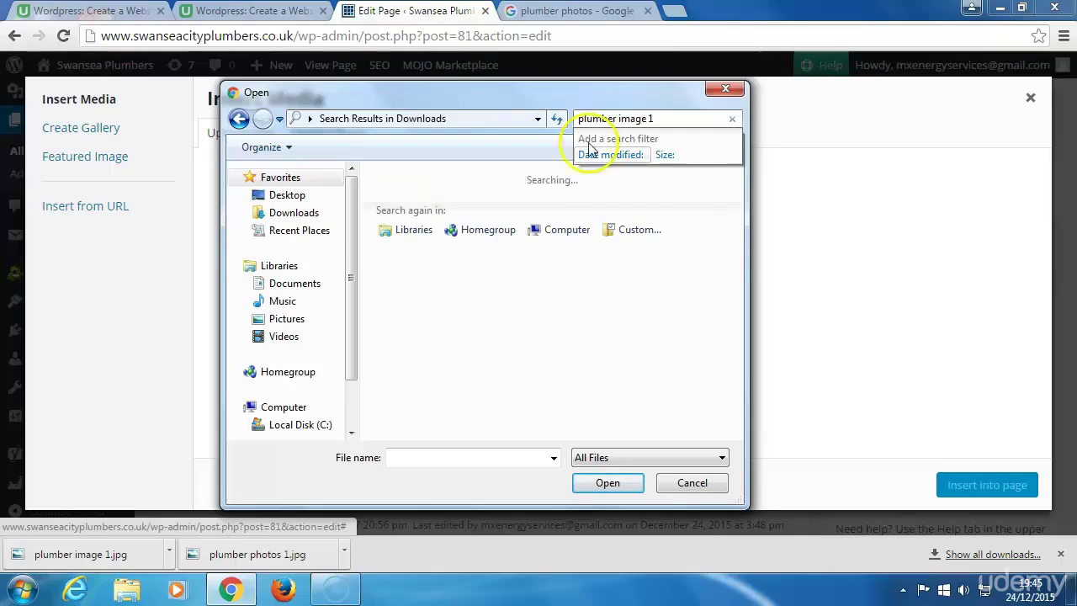
click(411, 210)
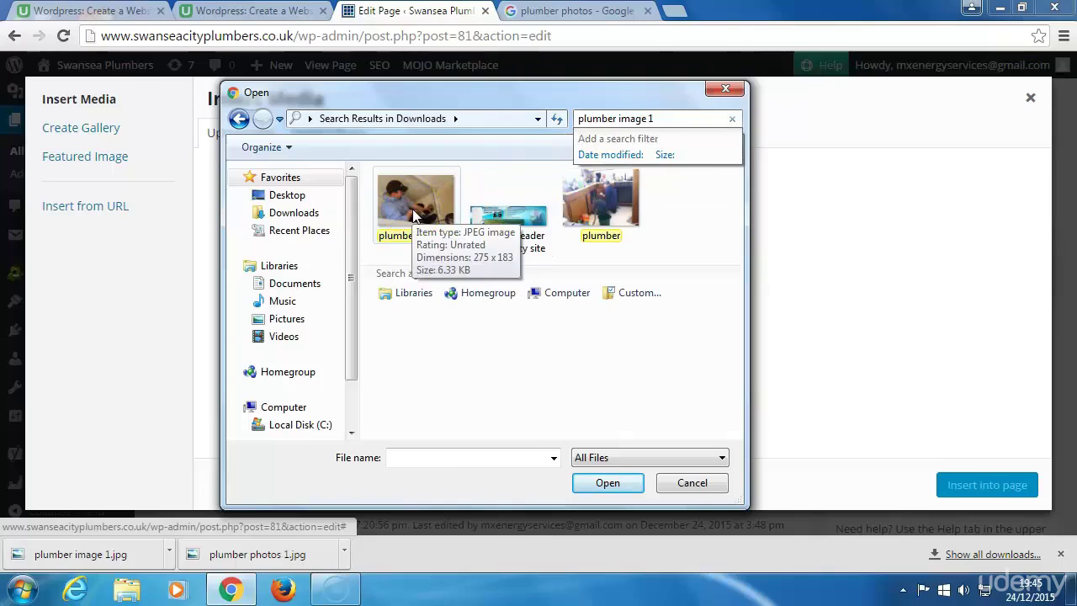
click(413, 214)
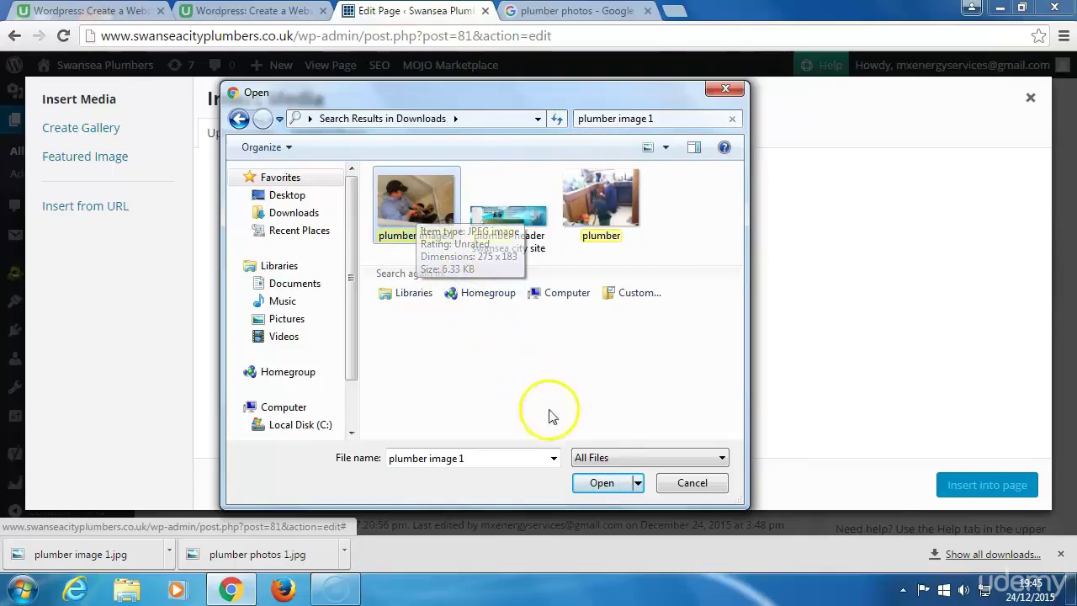
click(592, 490)
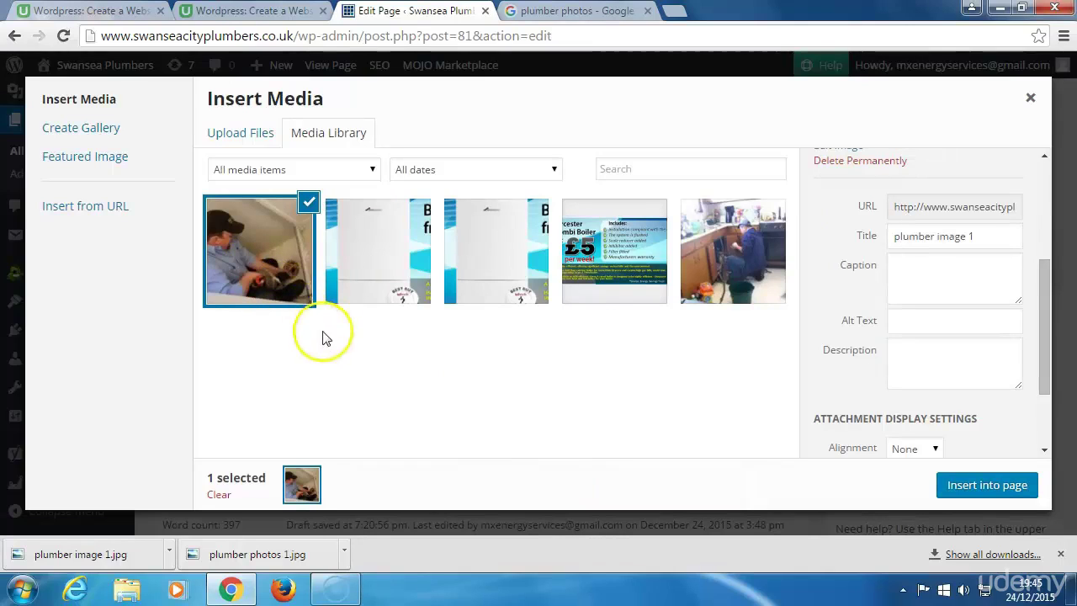
Give the uploaded plumber image the alt text "swansea plumbing" and insert it into the page
click(905, 318)
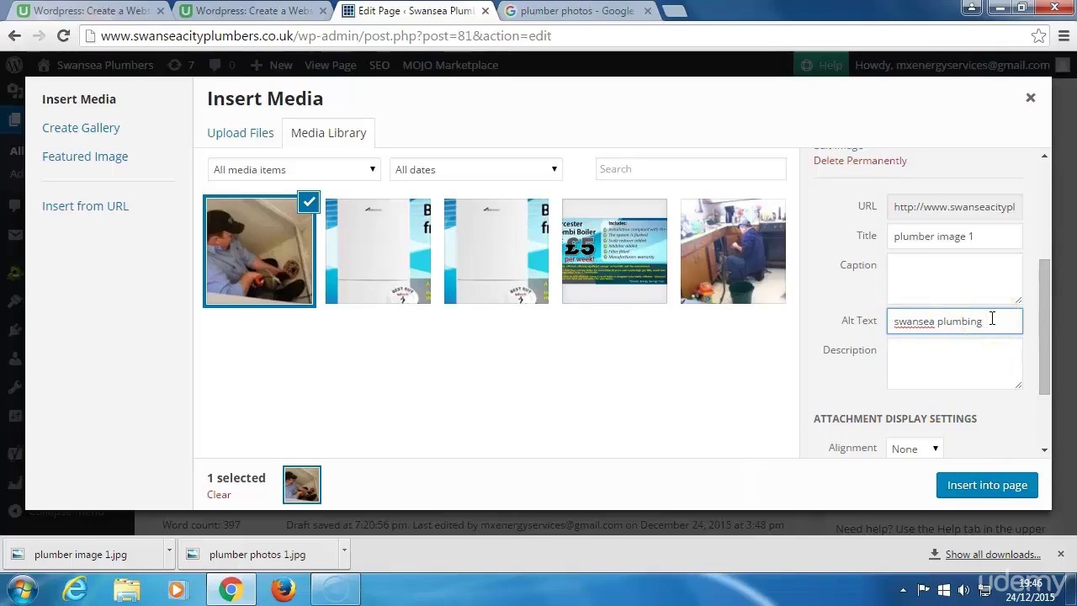
click(989, 492)
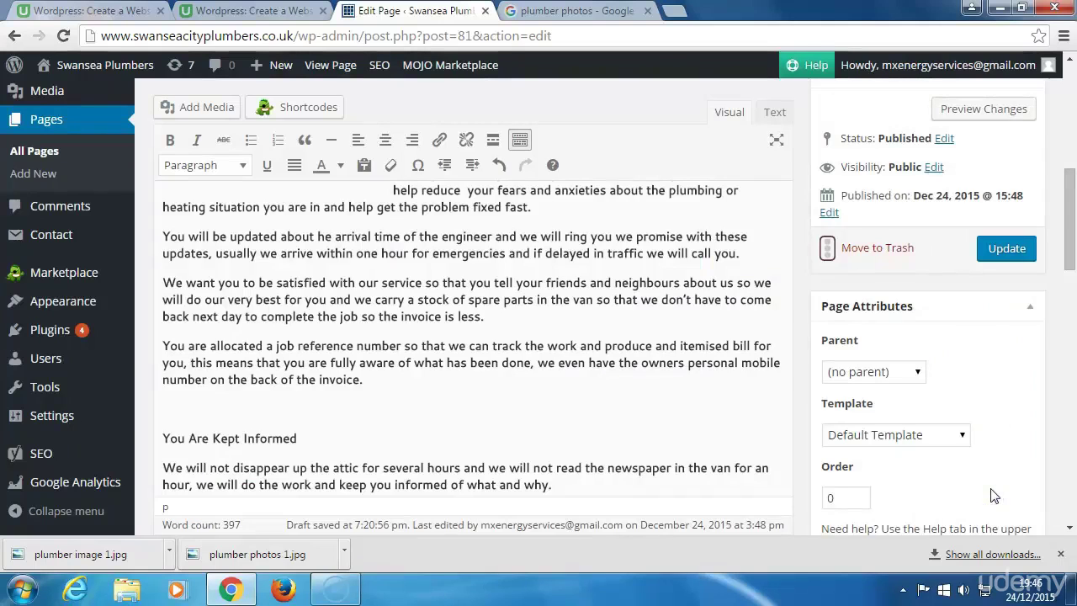
scroll(432, 429, down, 1)
Align the inserted photo of the plumber in the dark cap left so the "You Are Kept Informed" text wraps beside it
click(384, 445)
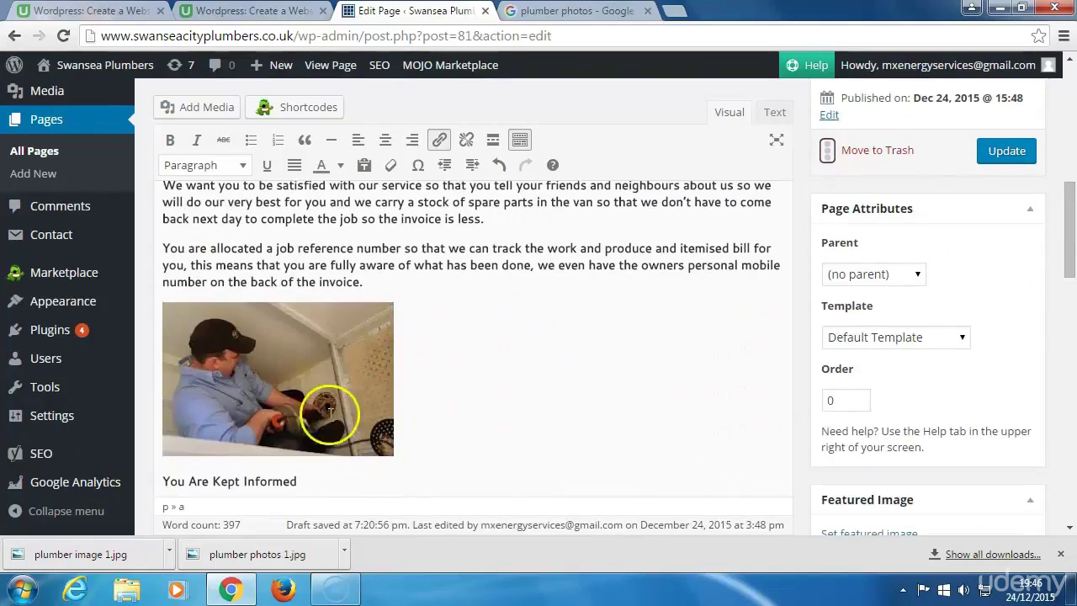
scroll(316, 391, down, 1)
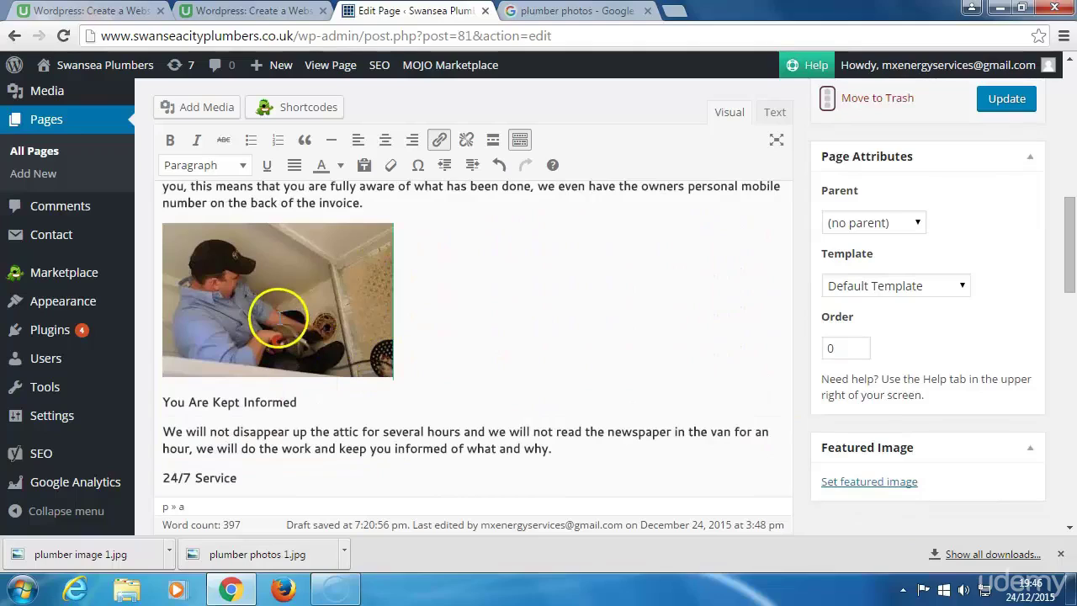
right_click(278, 318)
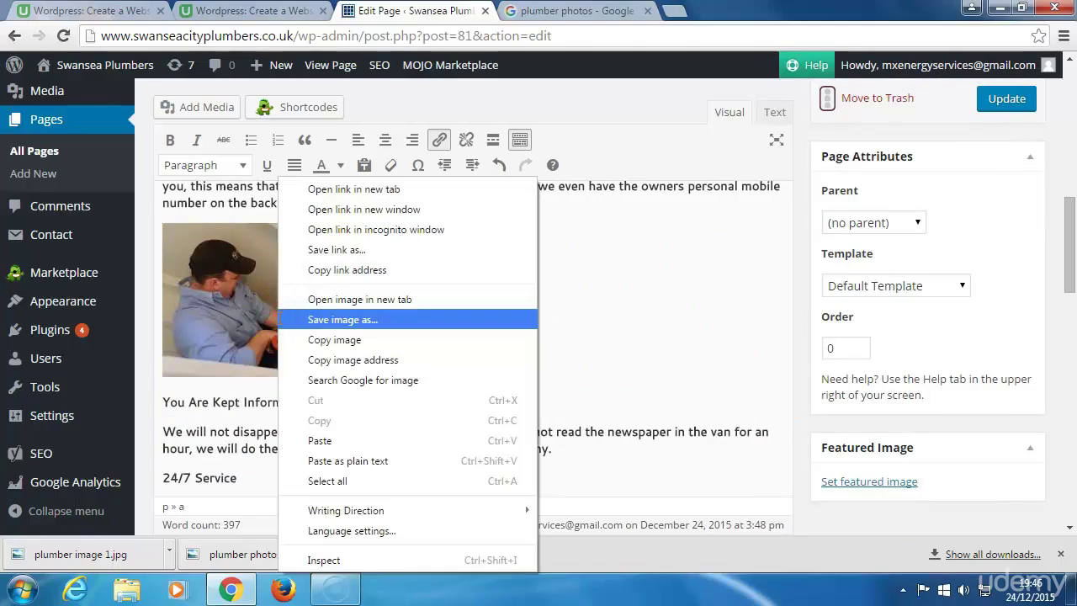
click(267, 311)
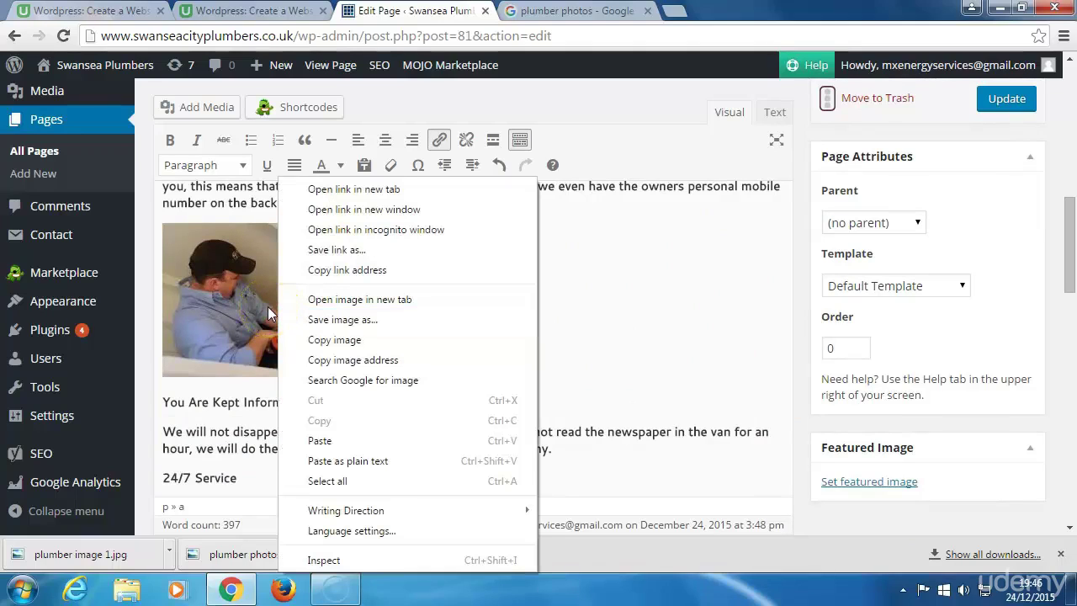
click(268, 309)
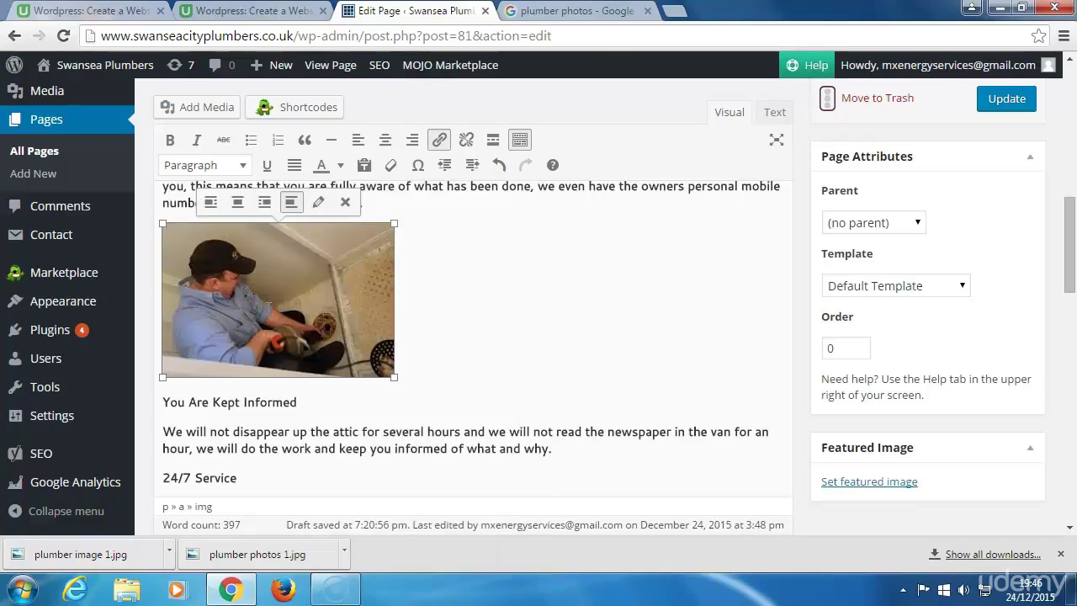
click(213, 203)
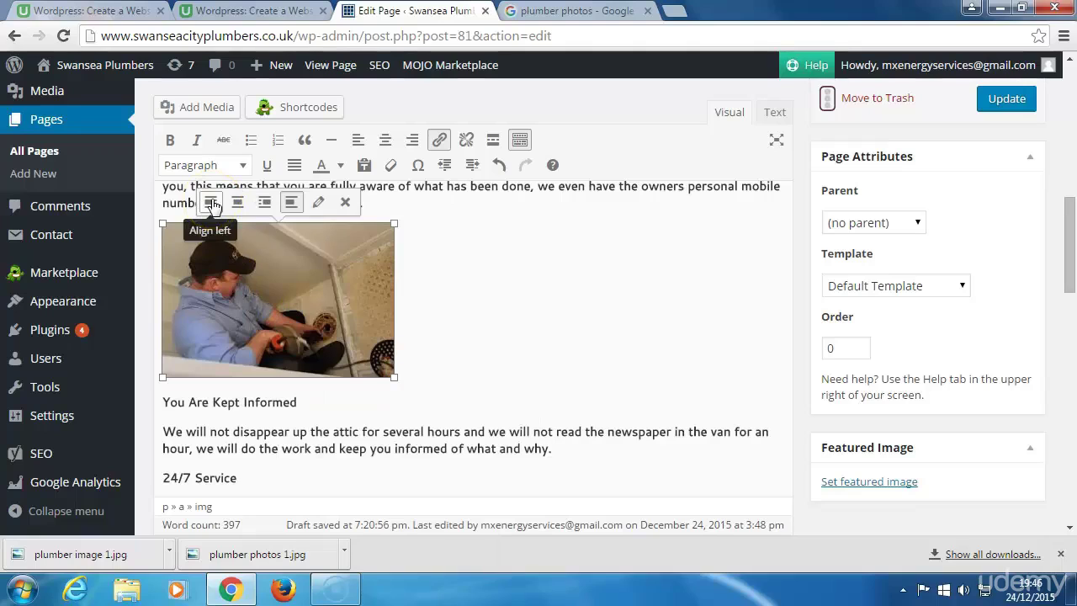
click(237, 208)
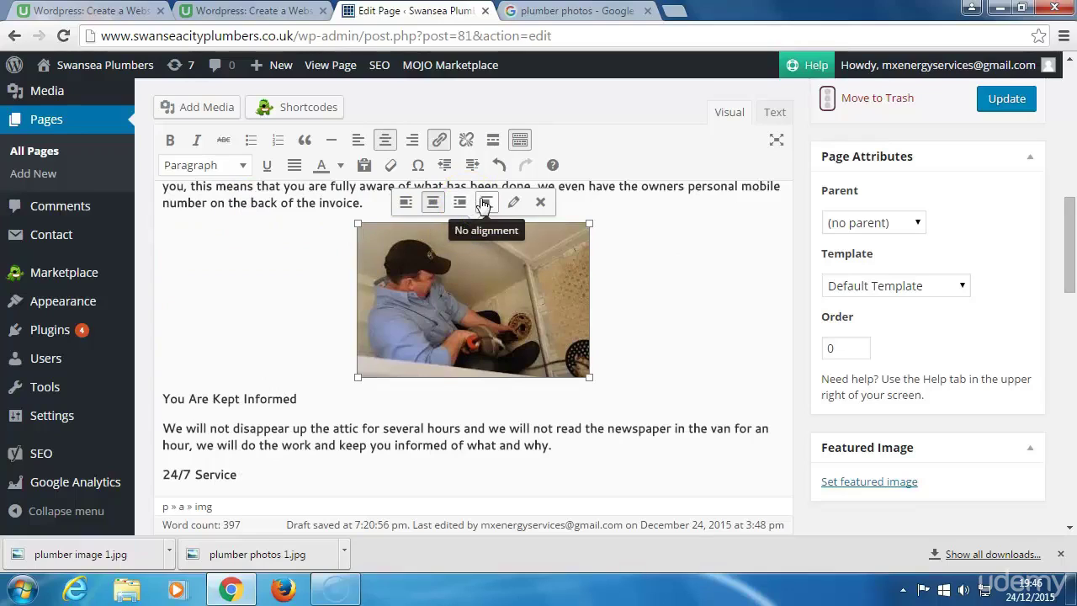
click(485, 205)
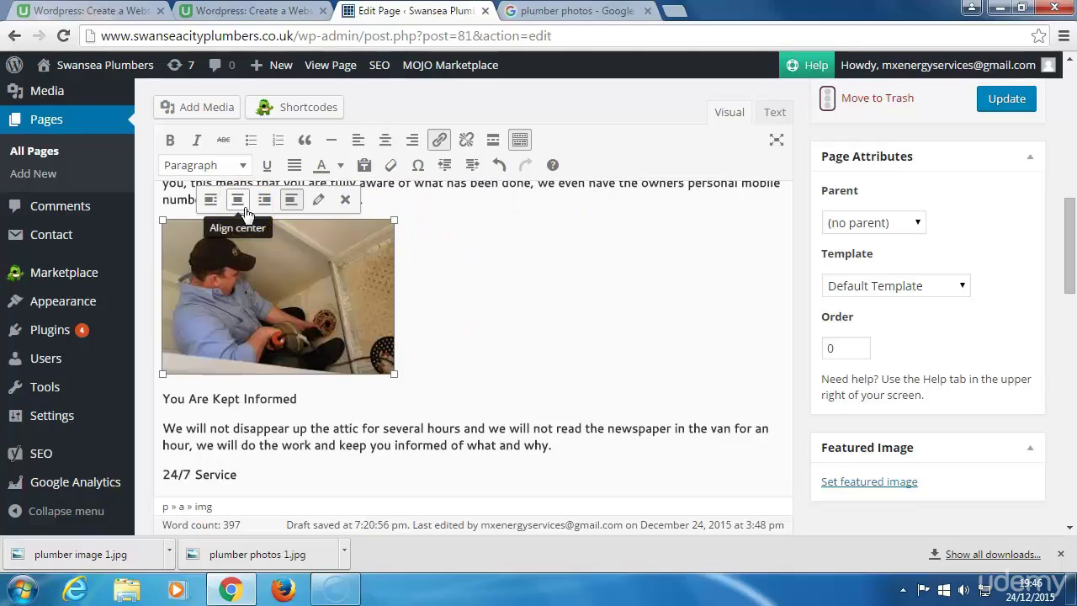
click(211, 199)
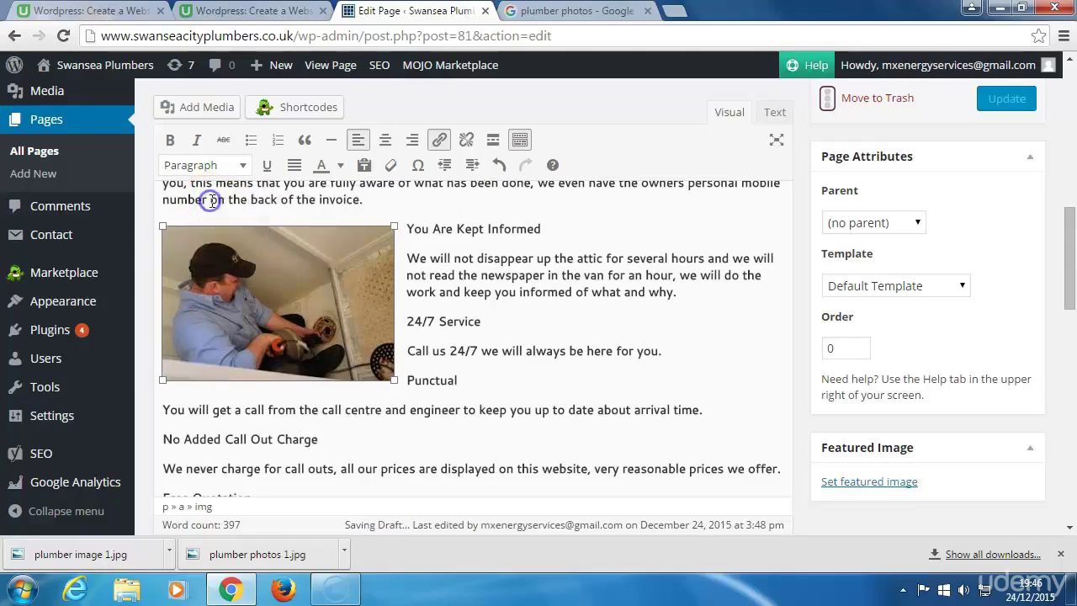
click(225, 294)
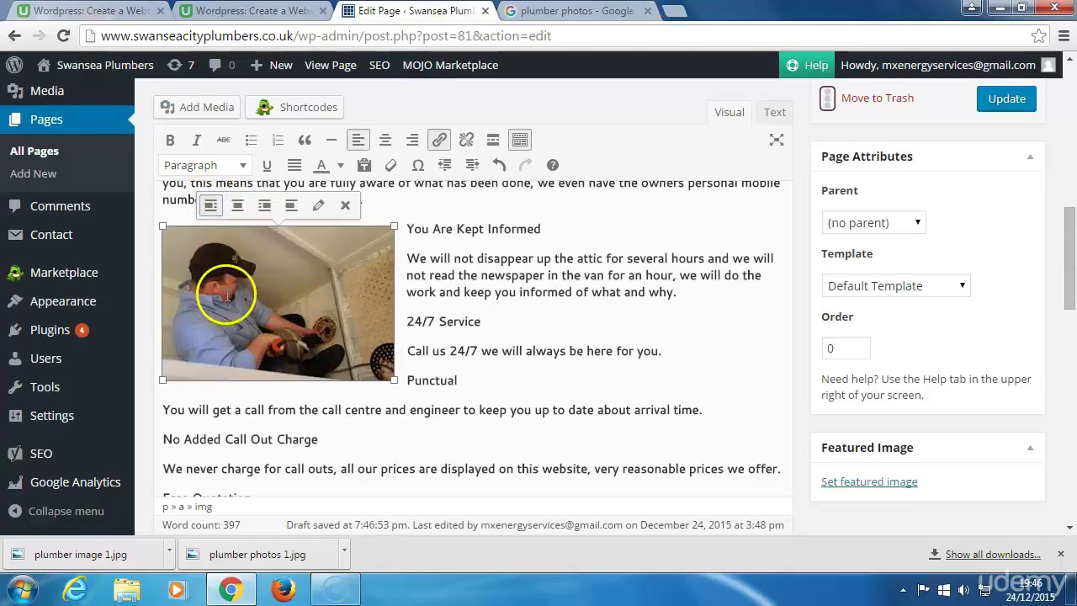
click(438, 333)
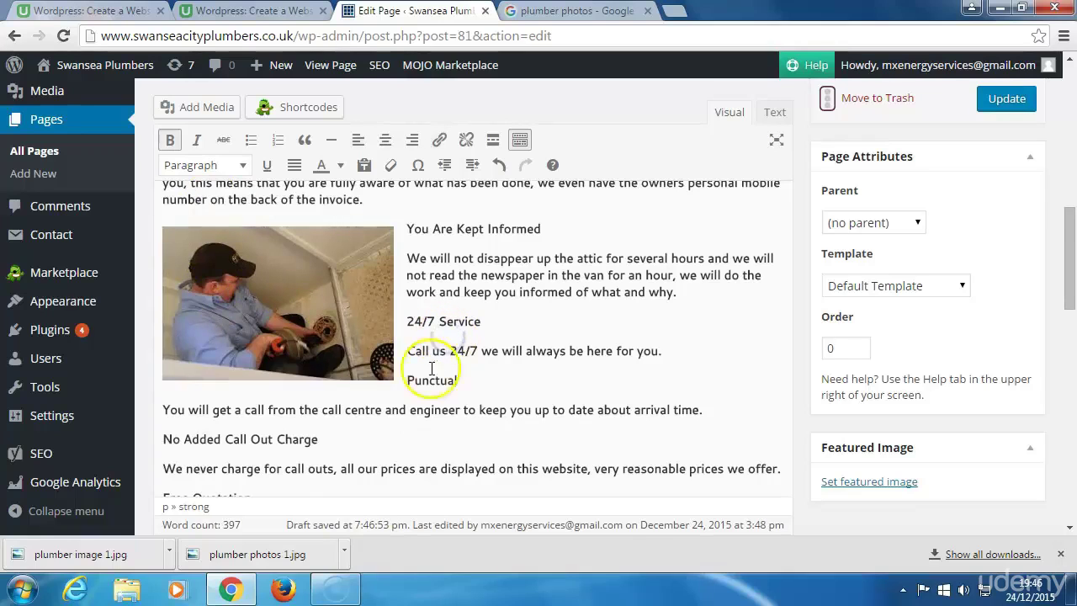
Check the text around the new photo and update the published Home page
scroll(412, 408, down, 1)
scroll(387, 400, up, 5)
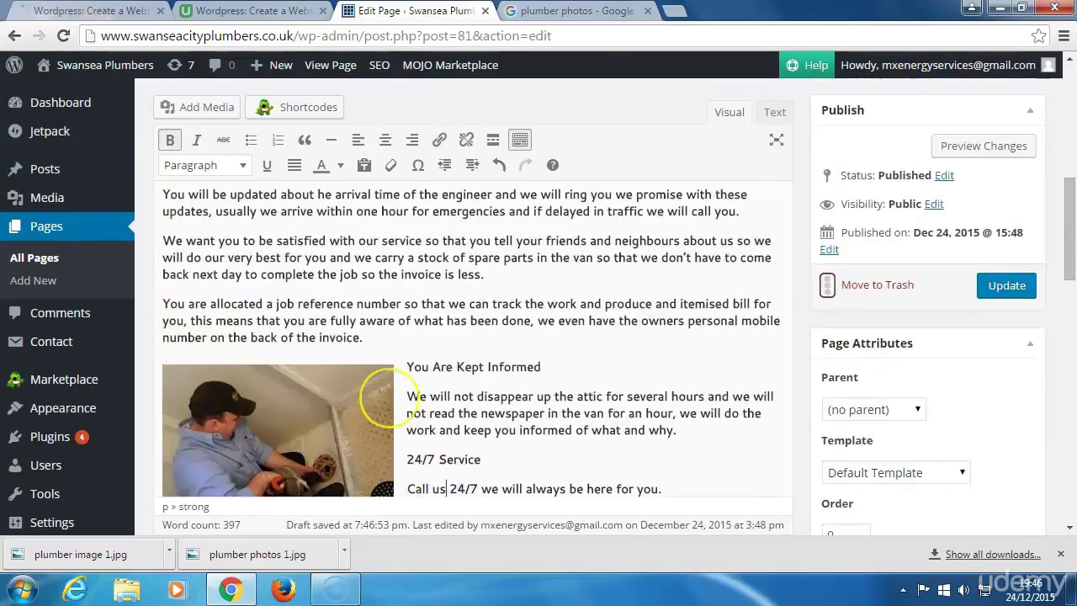
scroll(404, 387, down, 5)
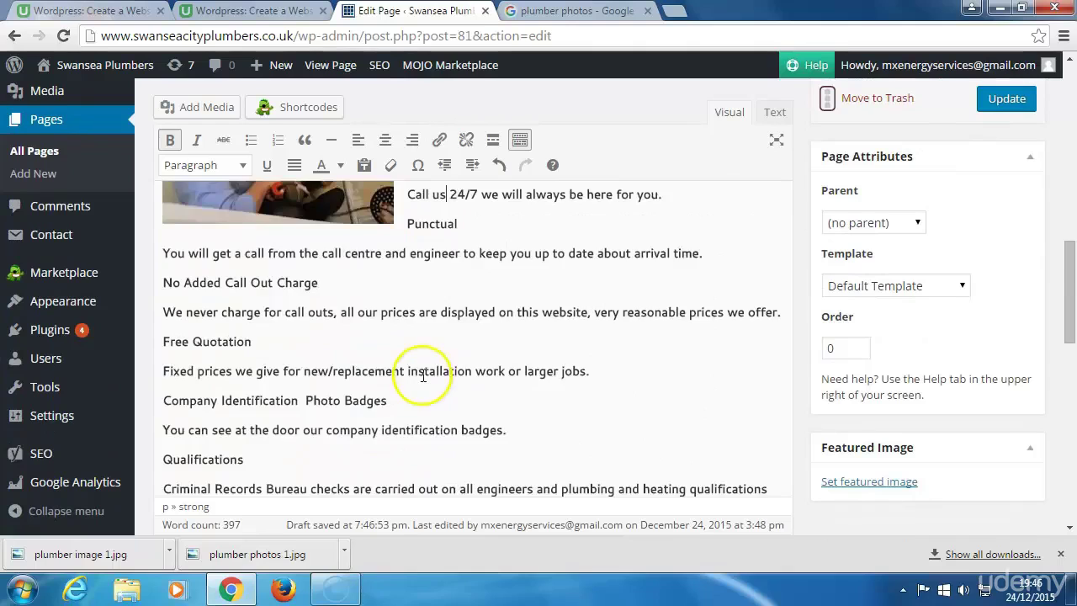
scroll(423, 375, down, 2)
scroll(750, 269, up, 5)
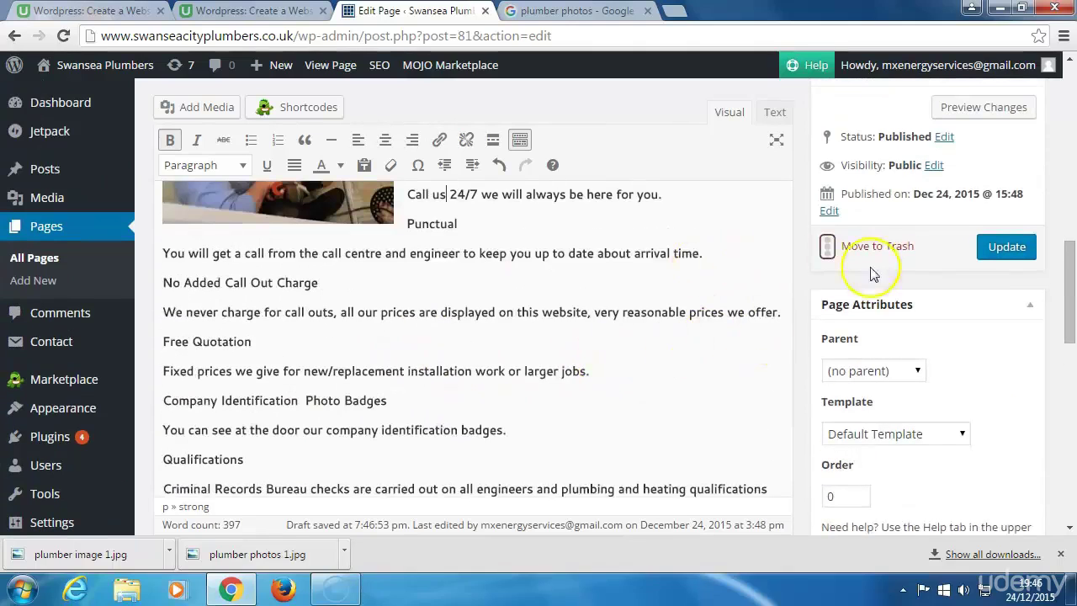
scroll(873, 274, up, 1)
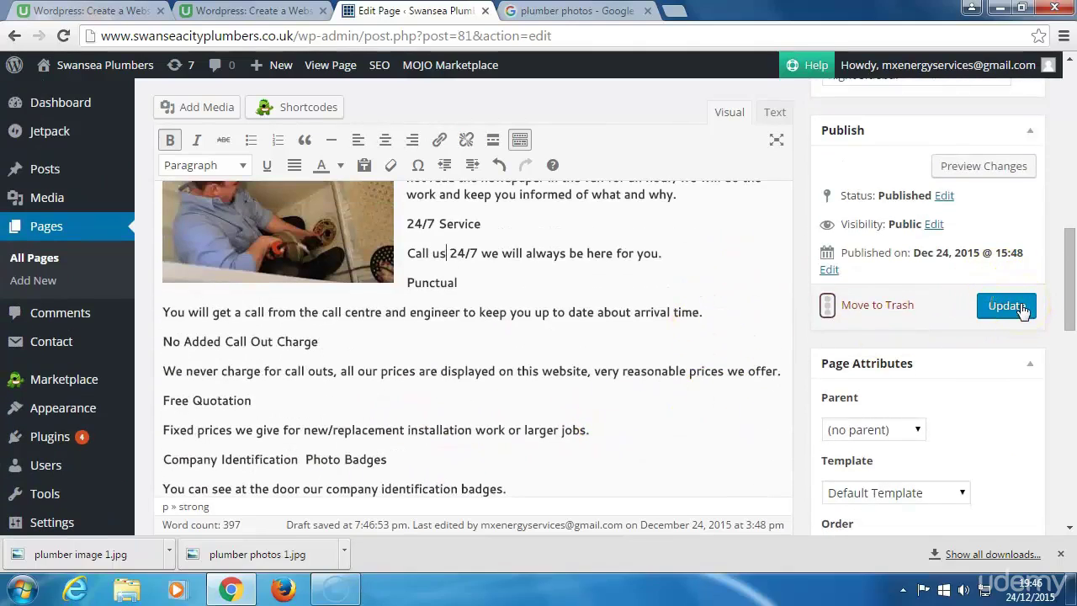
click(1007, 305)
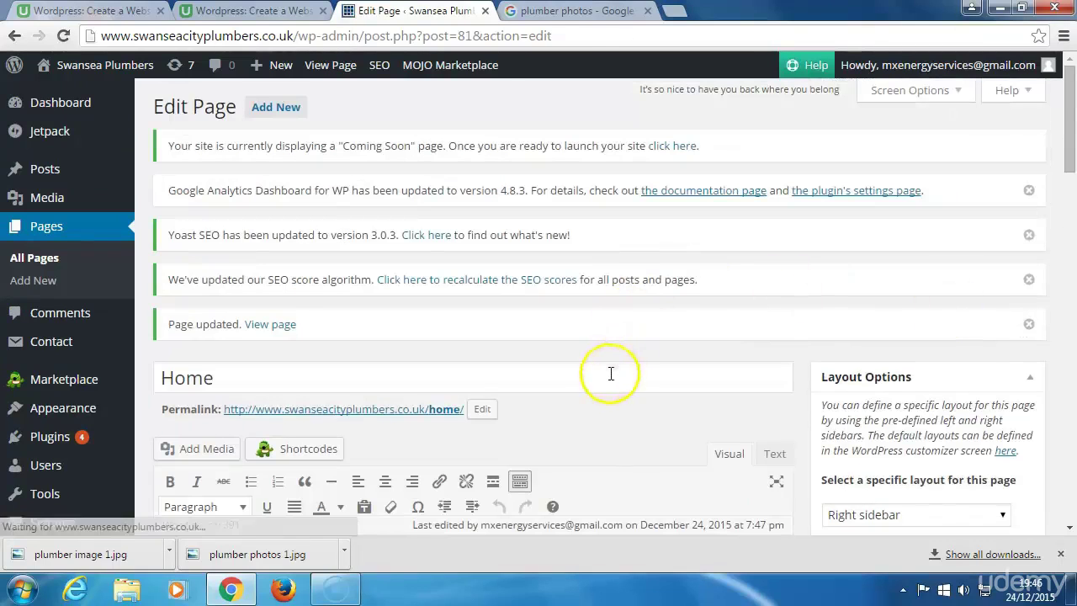
Visit the live Swansea Plumbers site and open its Home page
scroll(611, 381, down, 2)
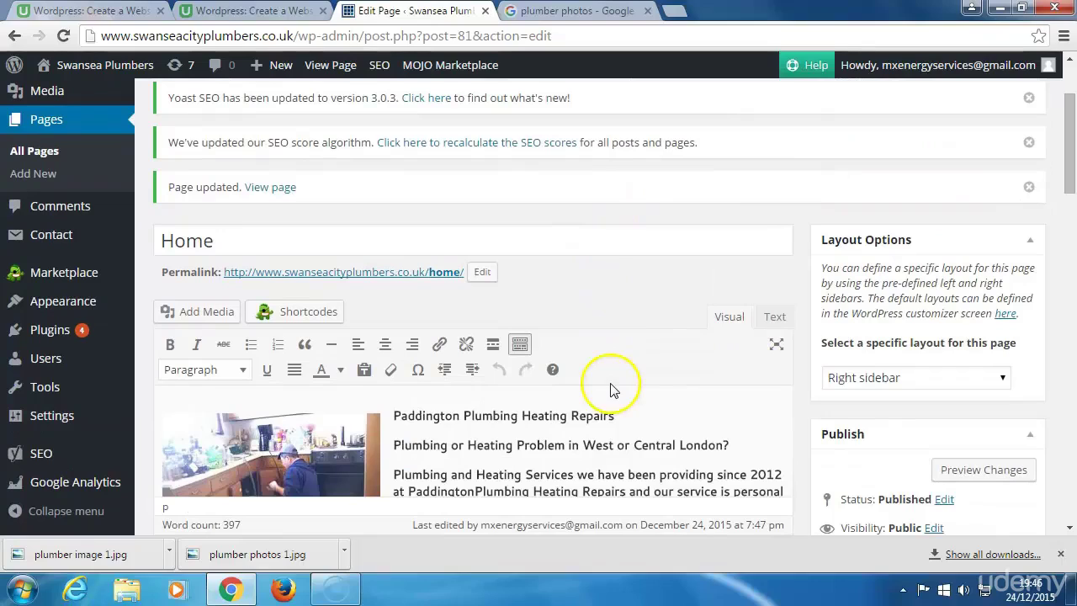
mouse_move(96, 65)
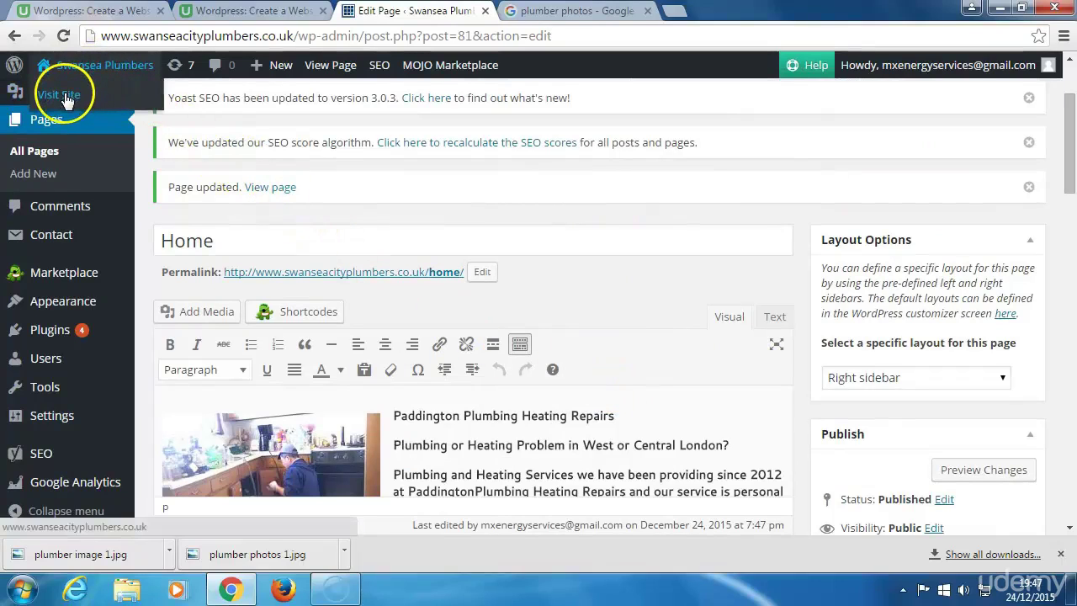
click(67, 94)
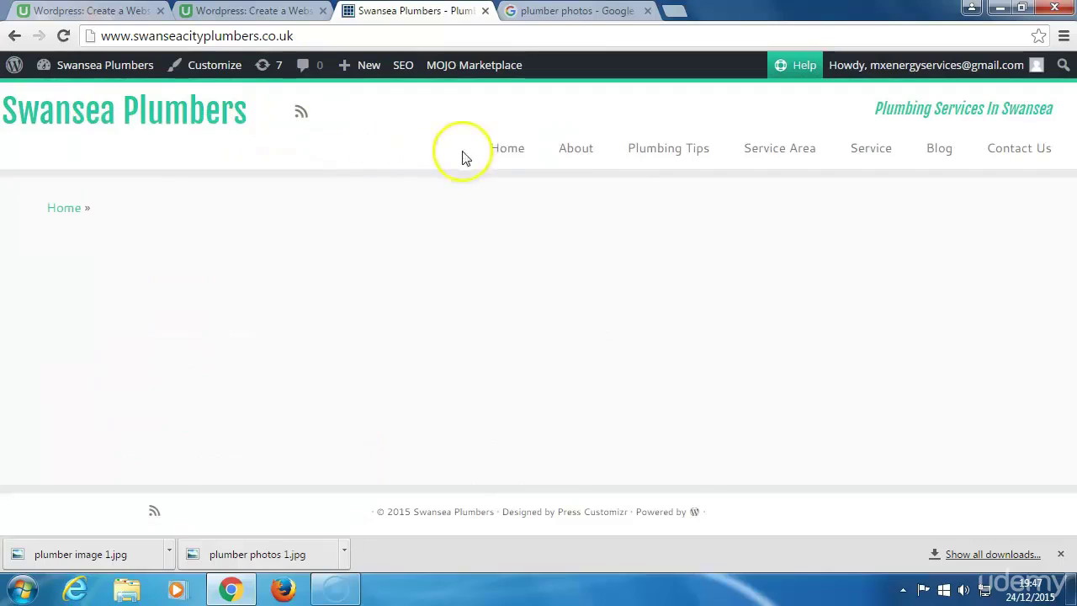
click(503, 157)
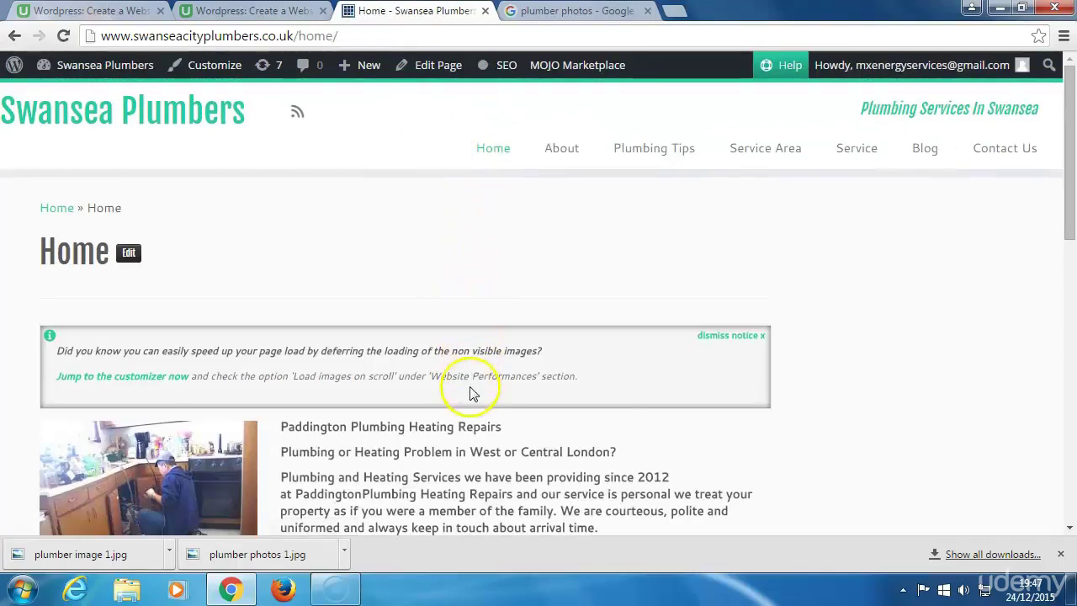
Dismiss the page load speed notice on the live Home page and examine how both plumber photos sit within the article
scroll(471, 408, down, 2)
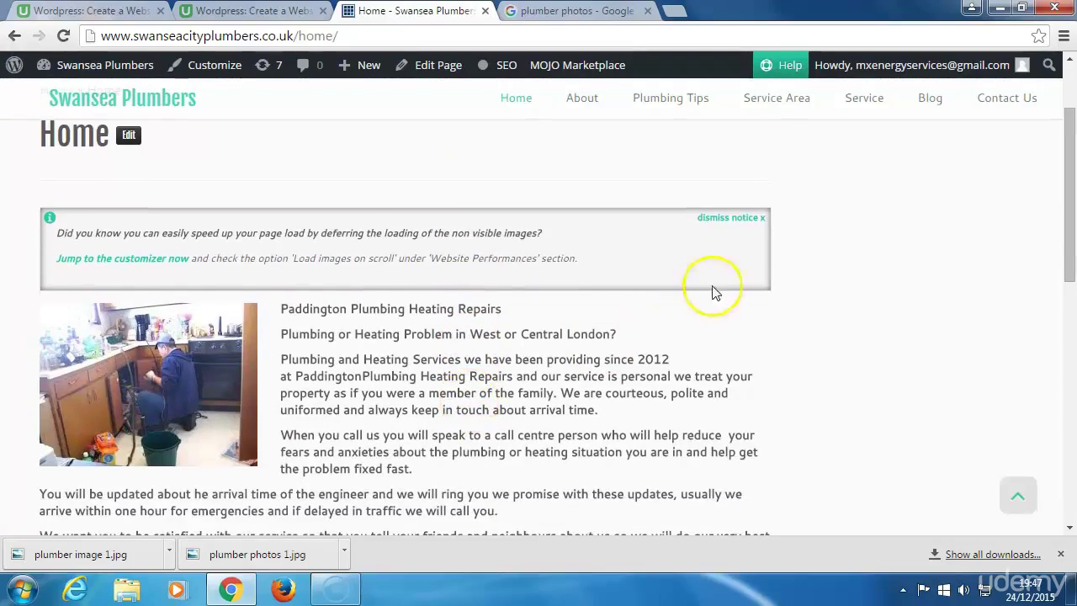
click(757, 220)
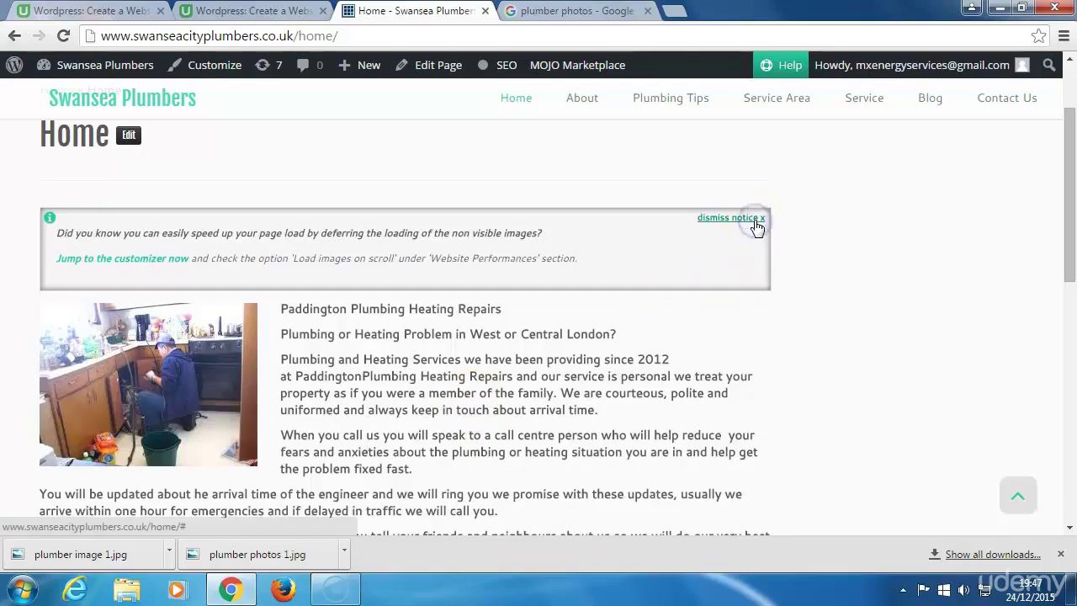
scroll(575, 373, down, 3)
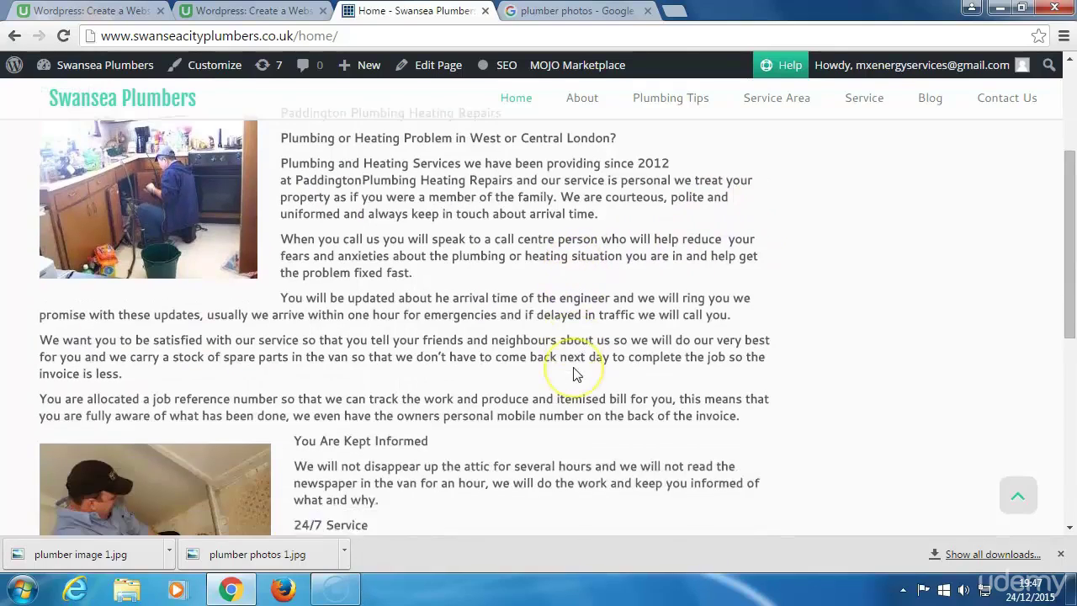
scroll(575, 373, down, 4)
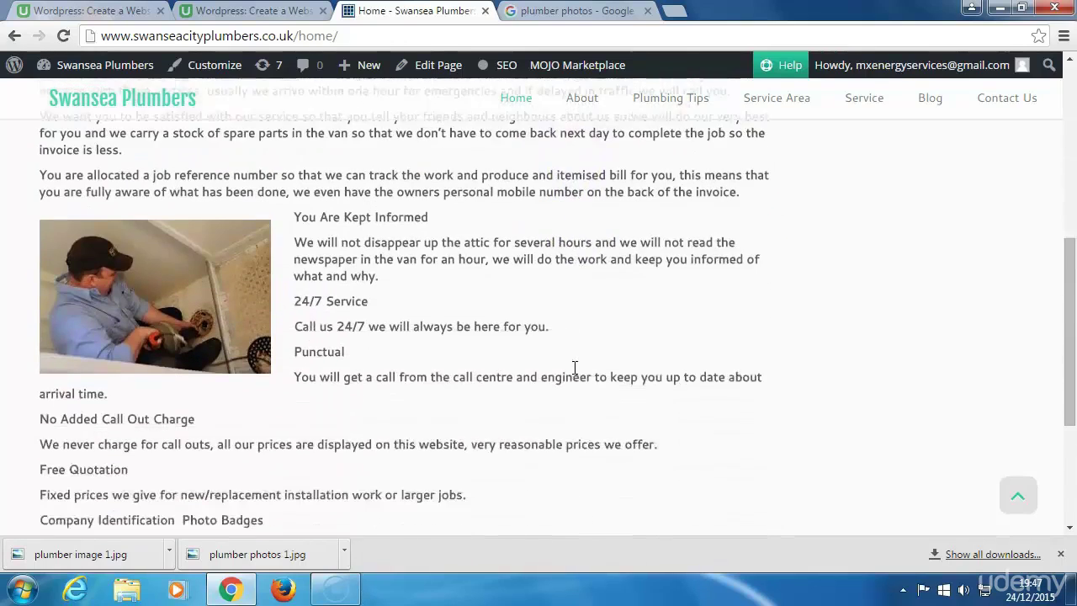
Read the remaining sections of the live Home page down to Uniforms and return to the start of the article
scroll(575, 370, down, 2)
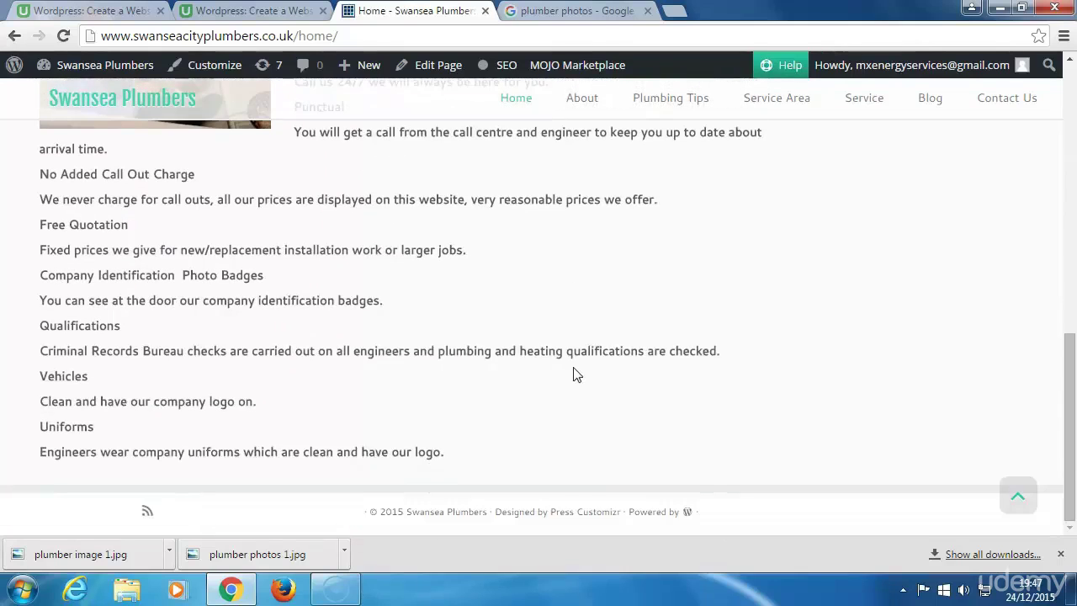
scroll(575, 373, up, 7)
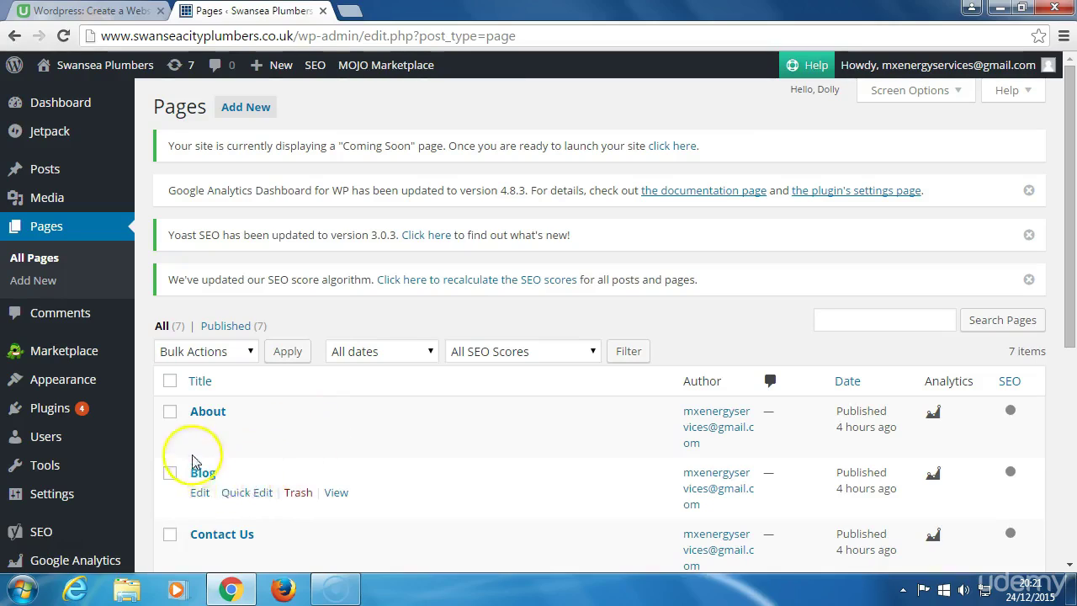
Open the list of all pages and view the live Contact Us page
click(37, 259)
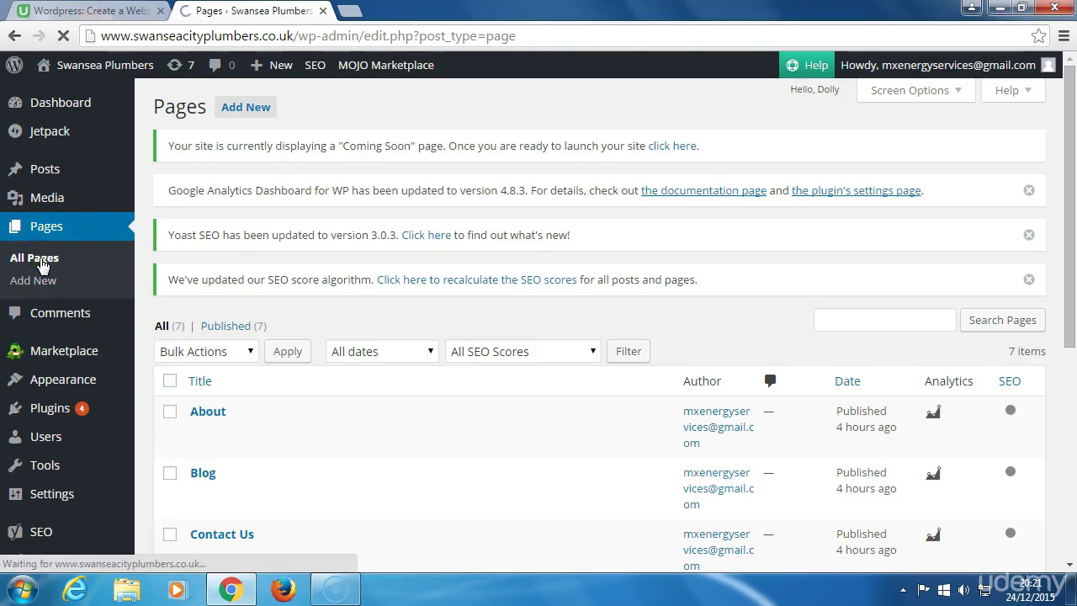
scroll(261, 458, down, 2)
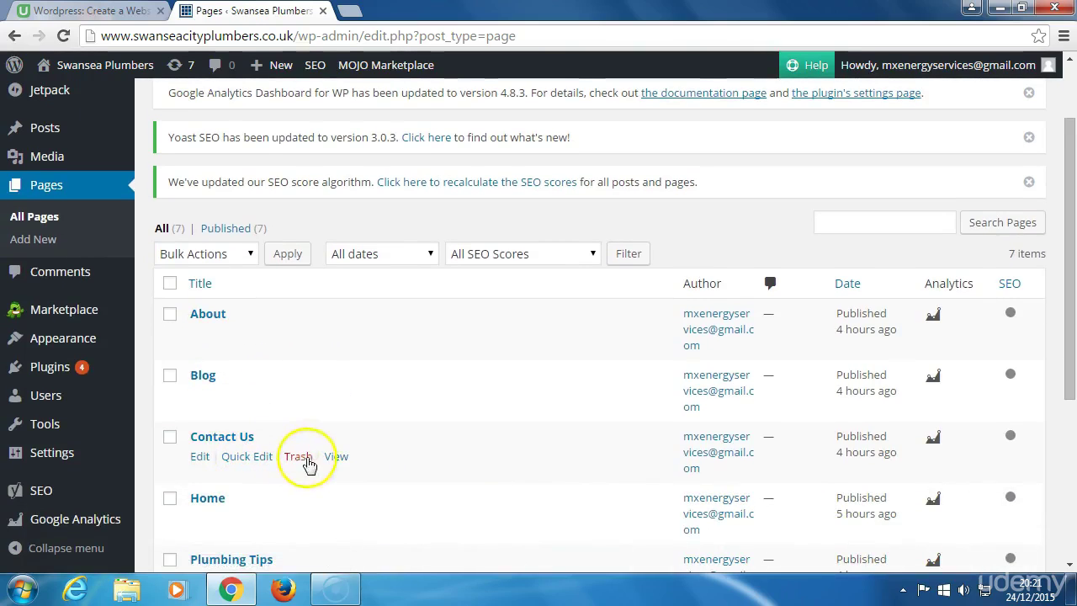
click(336, 459)
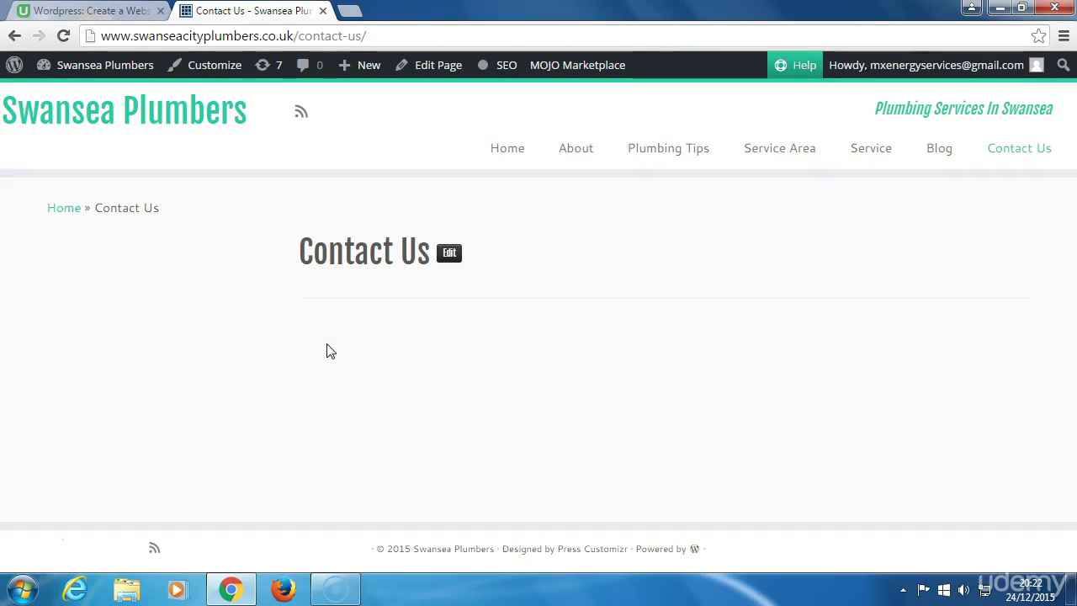
Return to the dashboard and search the plugin directory for "contact form 7"
mouse_move(105, 72)
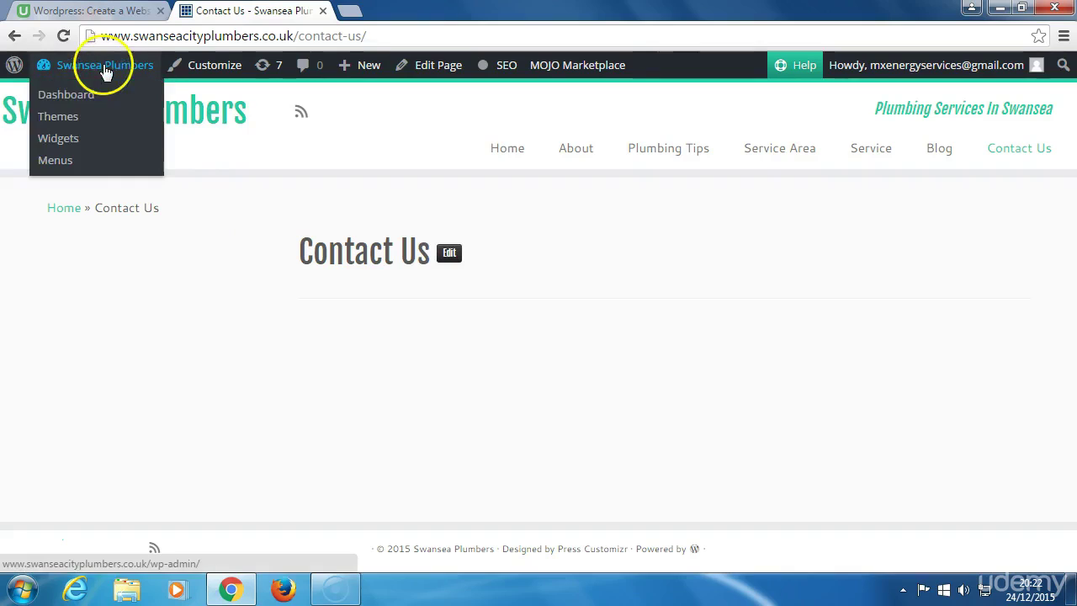
click(75, 94)
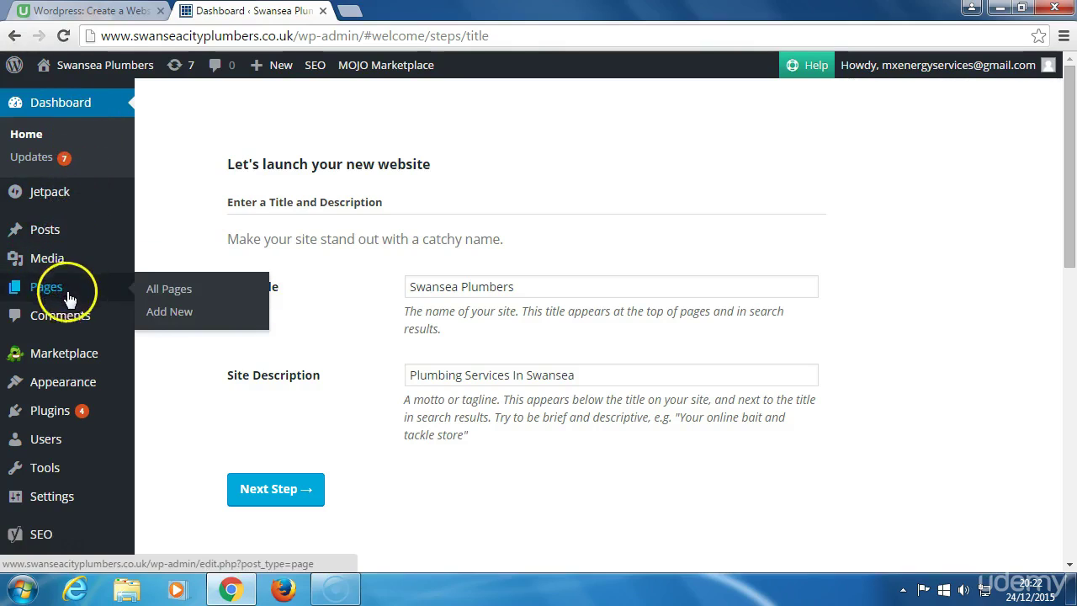
mouse_move(54, 411)
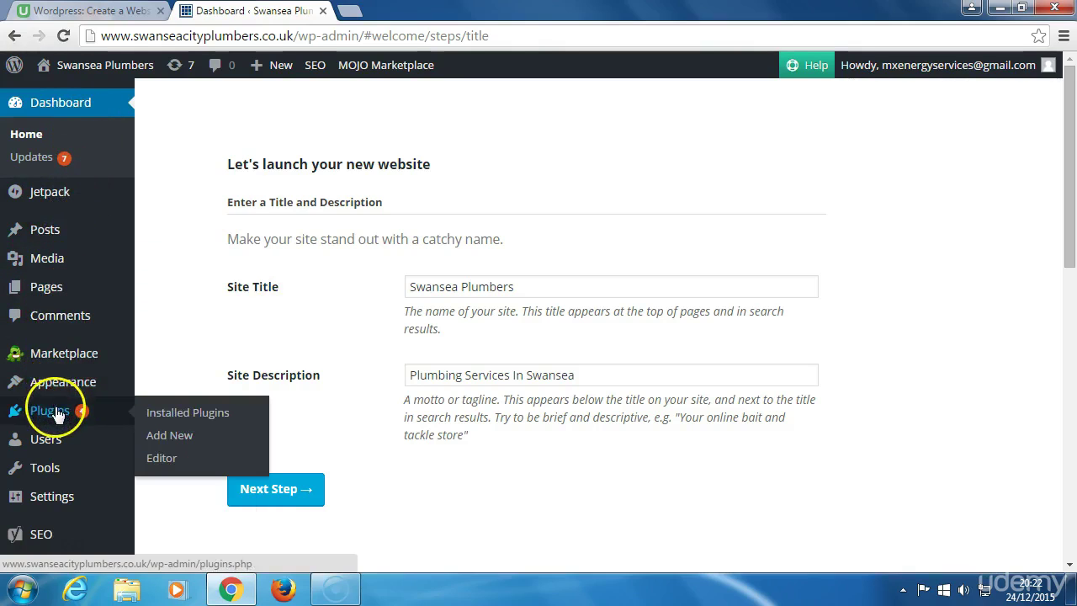
click(160, 437)
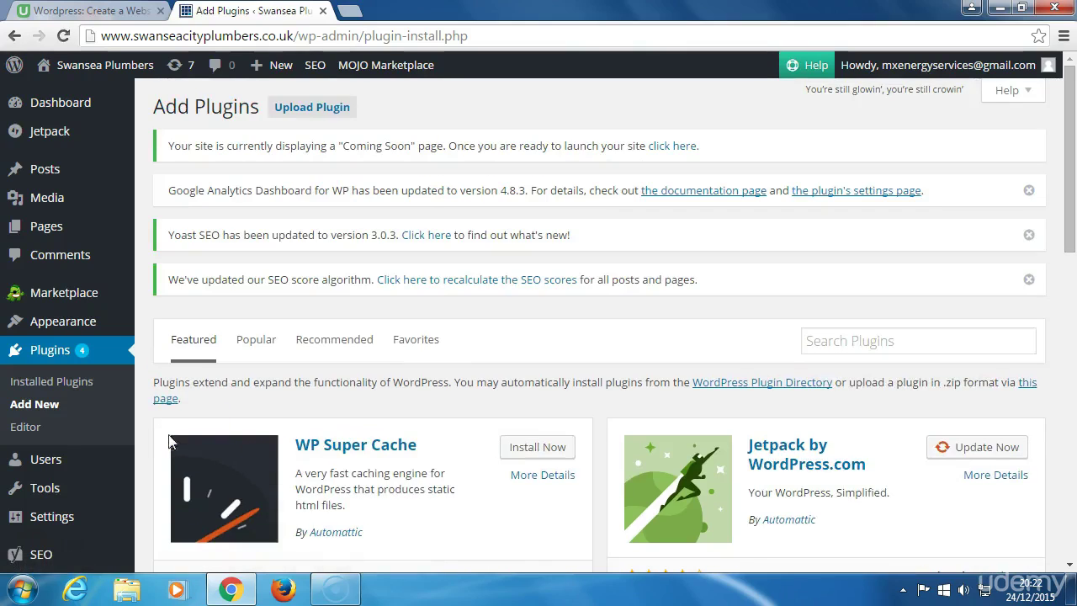
click(819, 340)
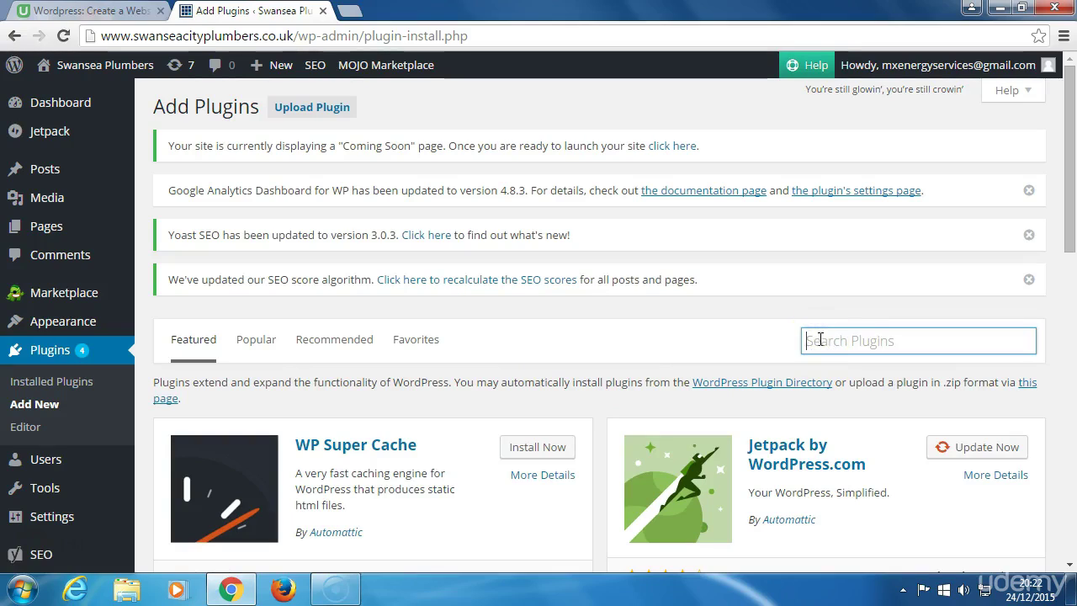
text(contact)
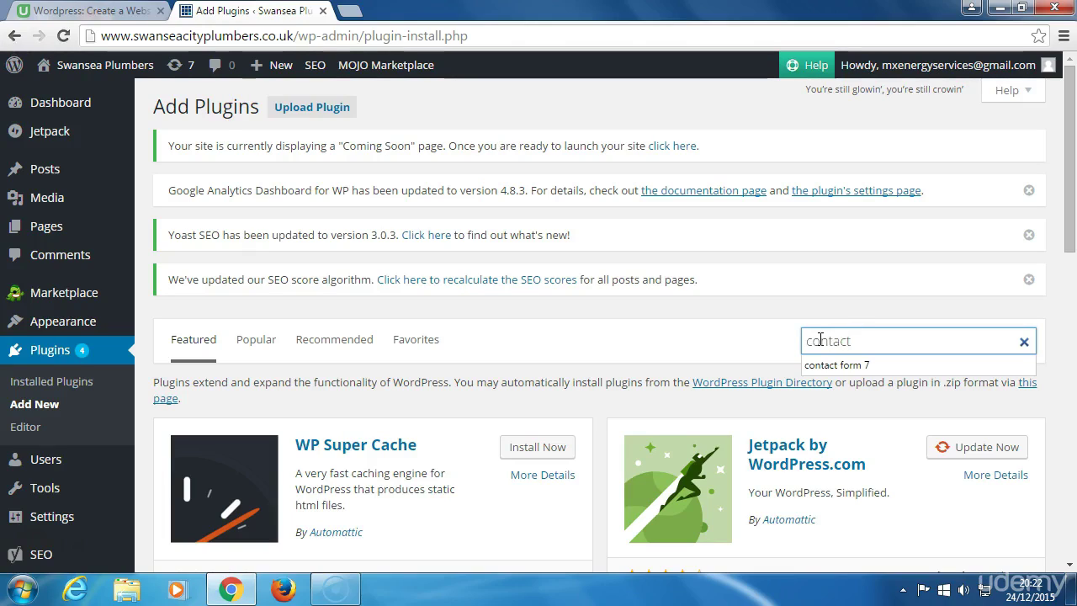
click(841, 365)
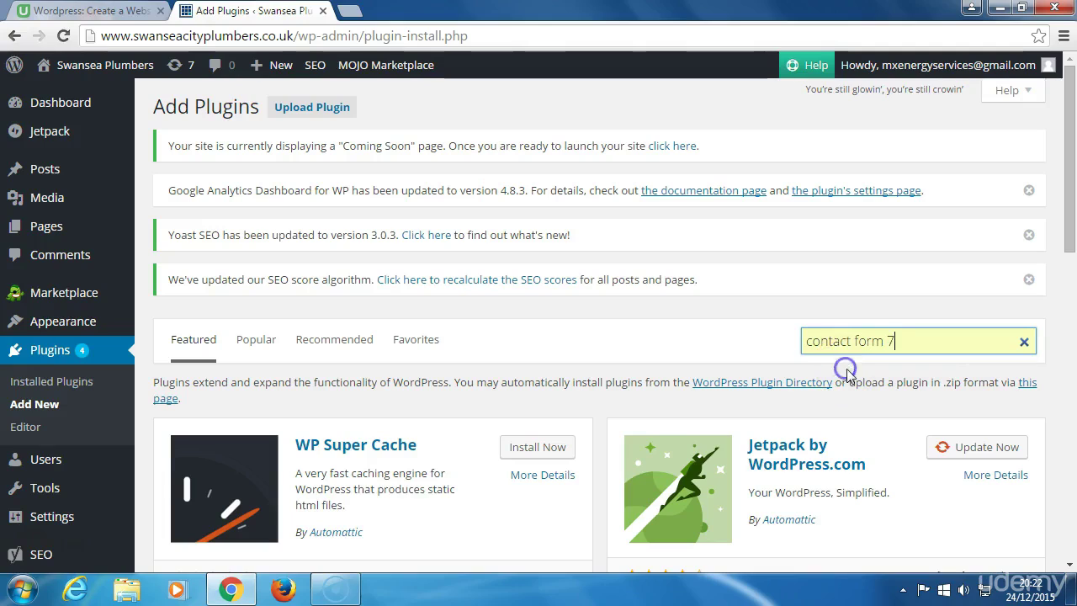
key(Return)
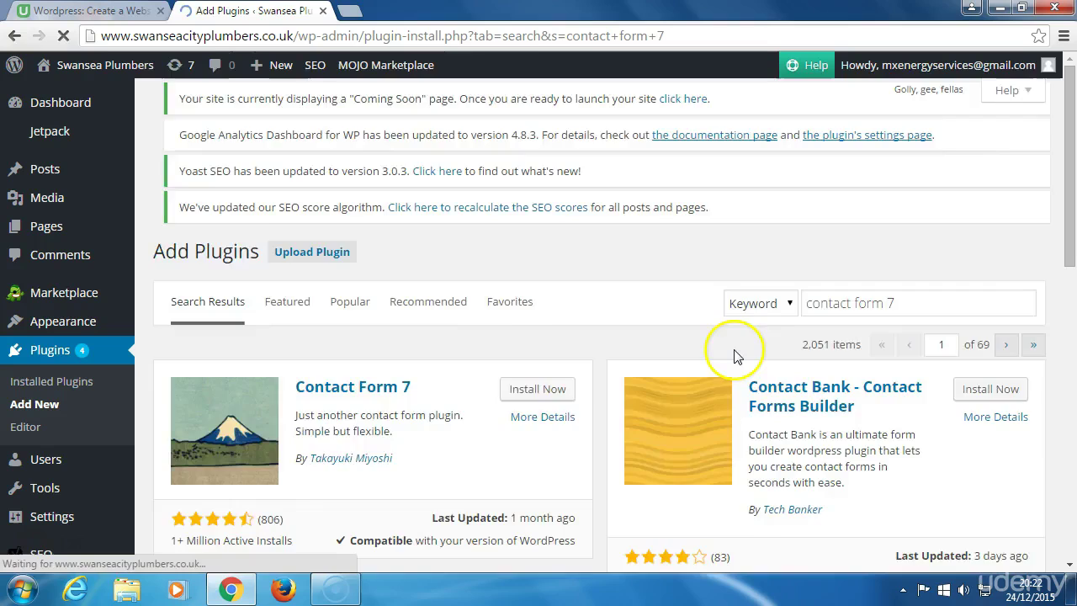
Install the Contact Form 7 plugin and activate it
scroll(399, 454, down, 1)
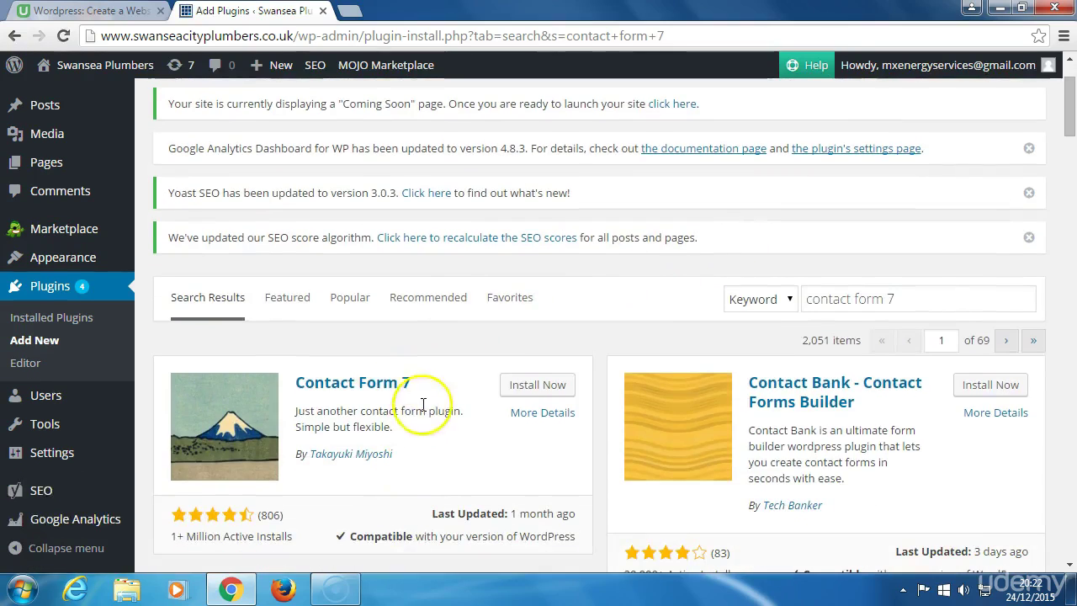
scroll(341, 425, down, 1)
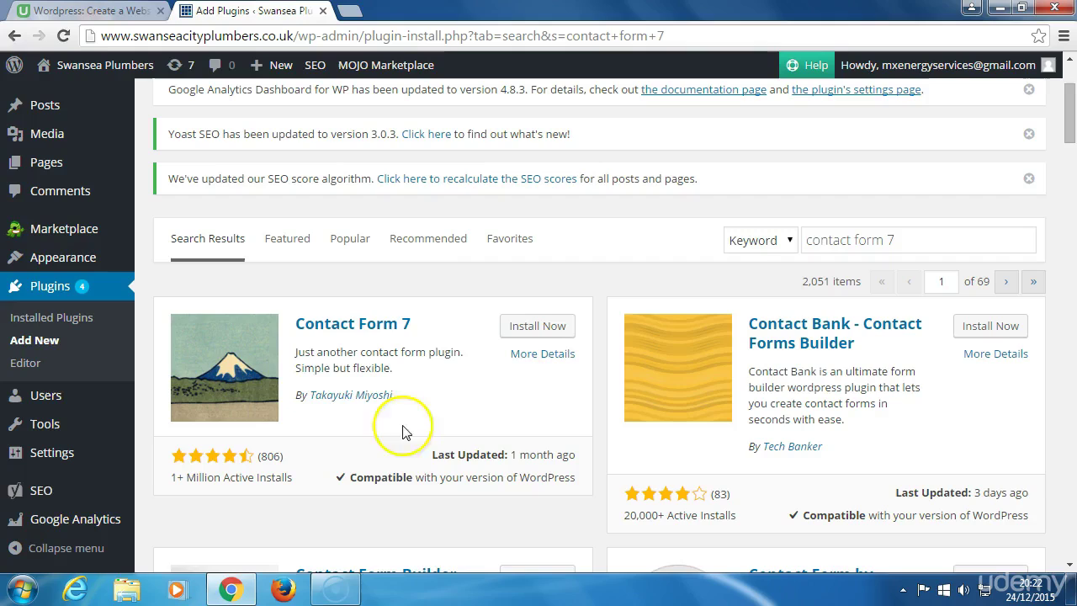
click(531, 335)
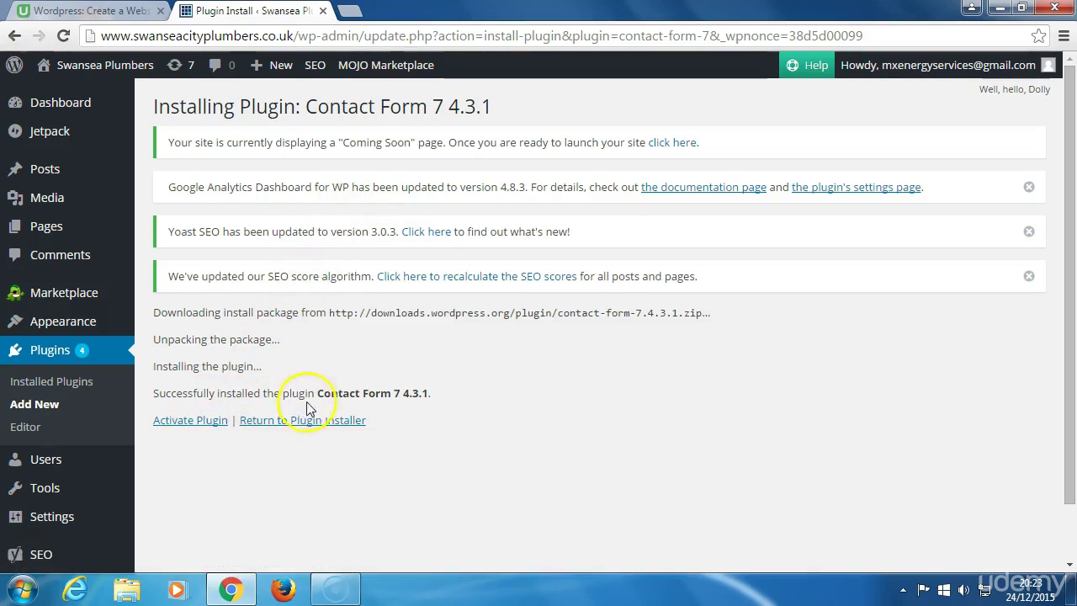
click(210, 421)
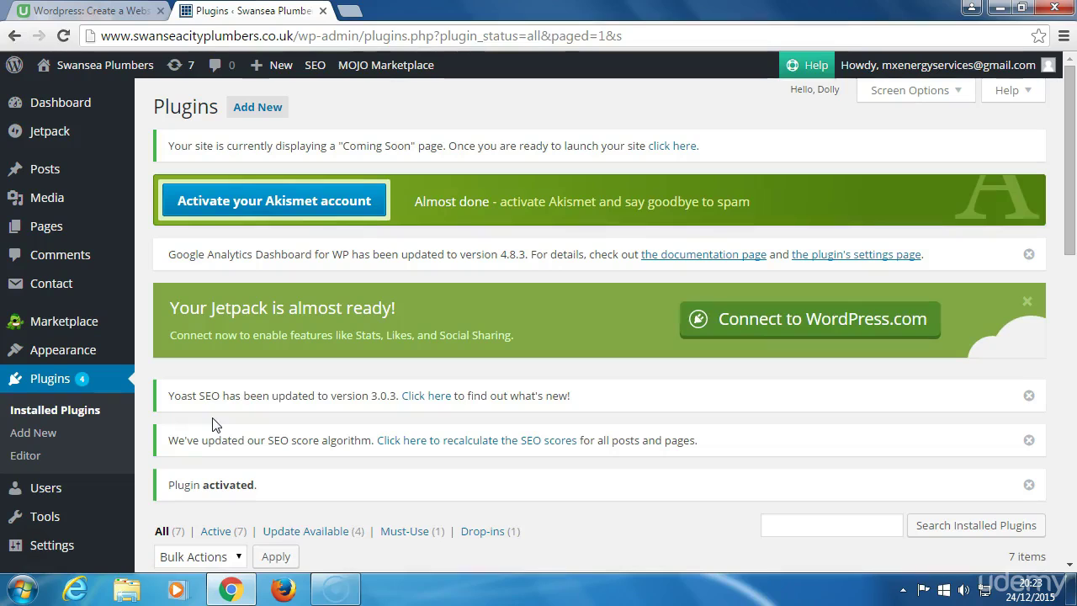
Find Contact Form 7 among the installed plugins and open its settings
scroll(215, 434, down, 2)
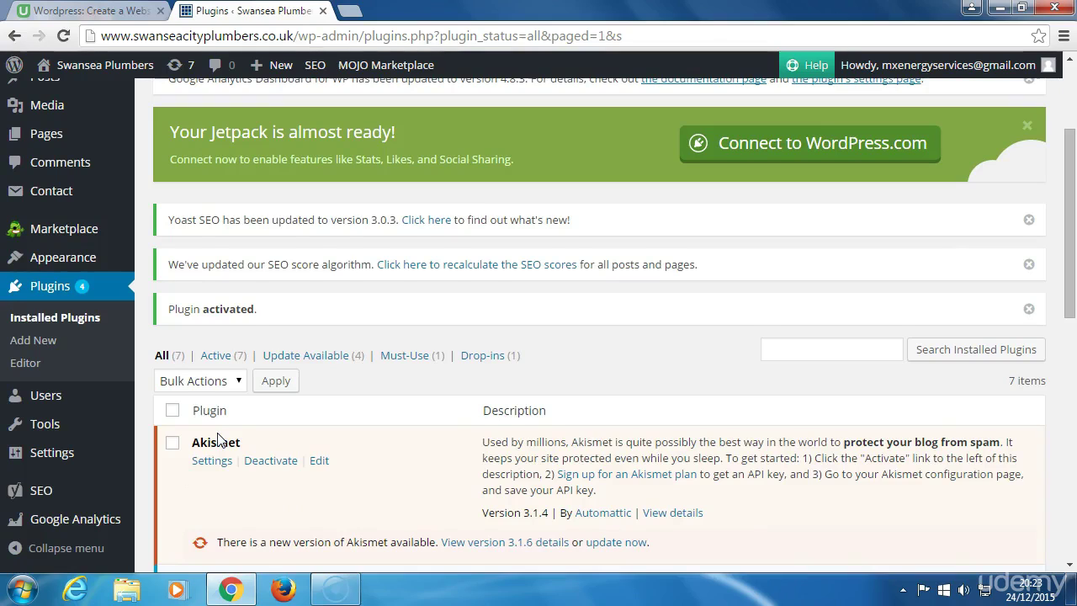
scroll(218, 438, down, 2)
scroll(217, 438, down, 1)
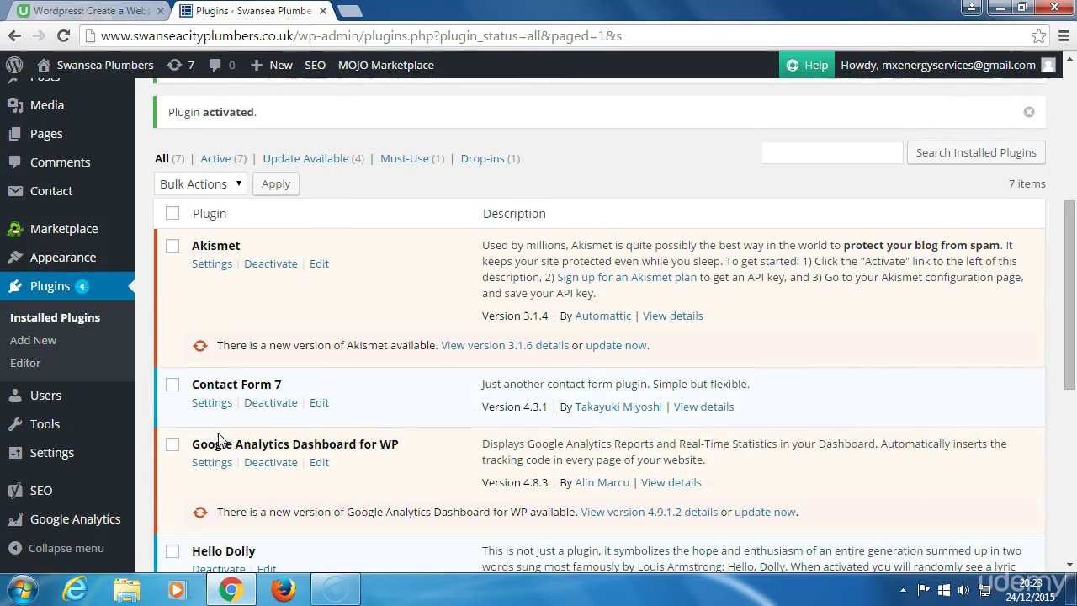
click(215, 403)
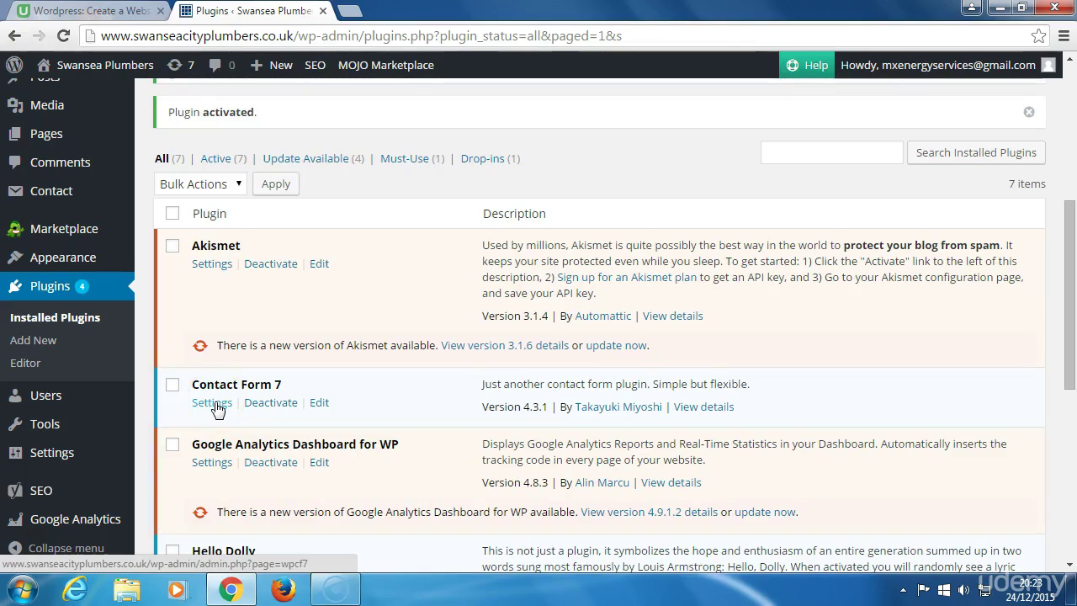
click(214, 403)
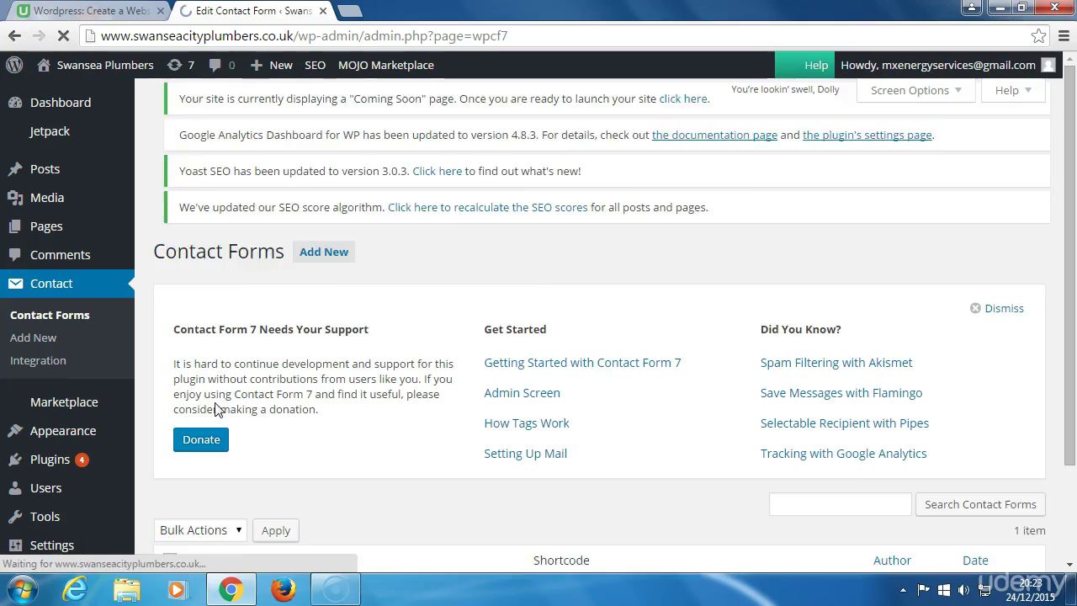
Copy the shortcode of Contact form 1 from the list of contact forms
scroll(215, 438, down, 3)
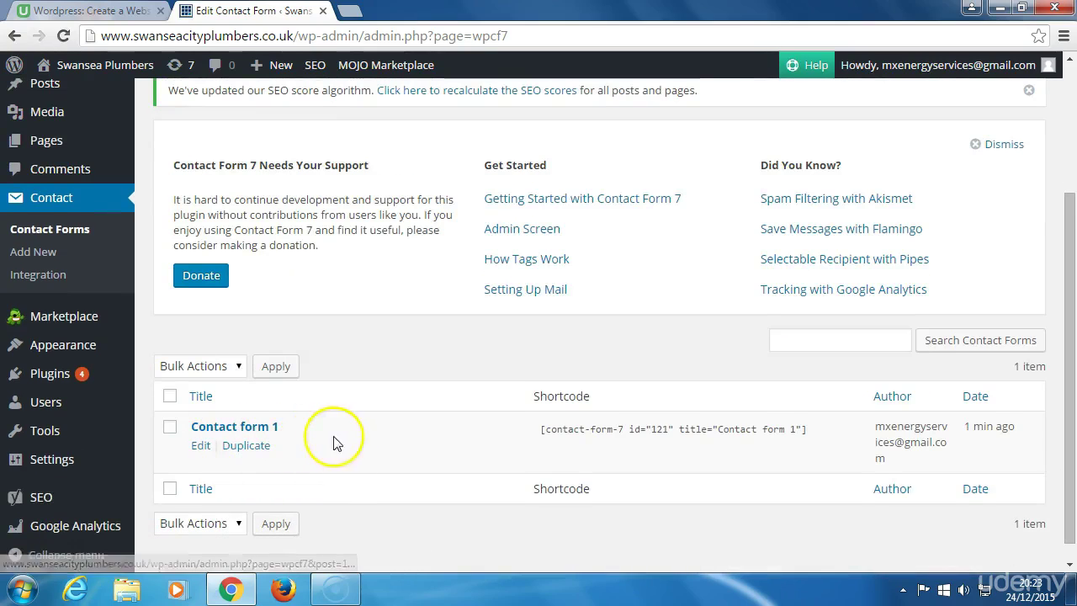
click(540, 438)
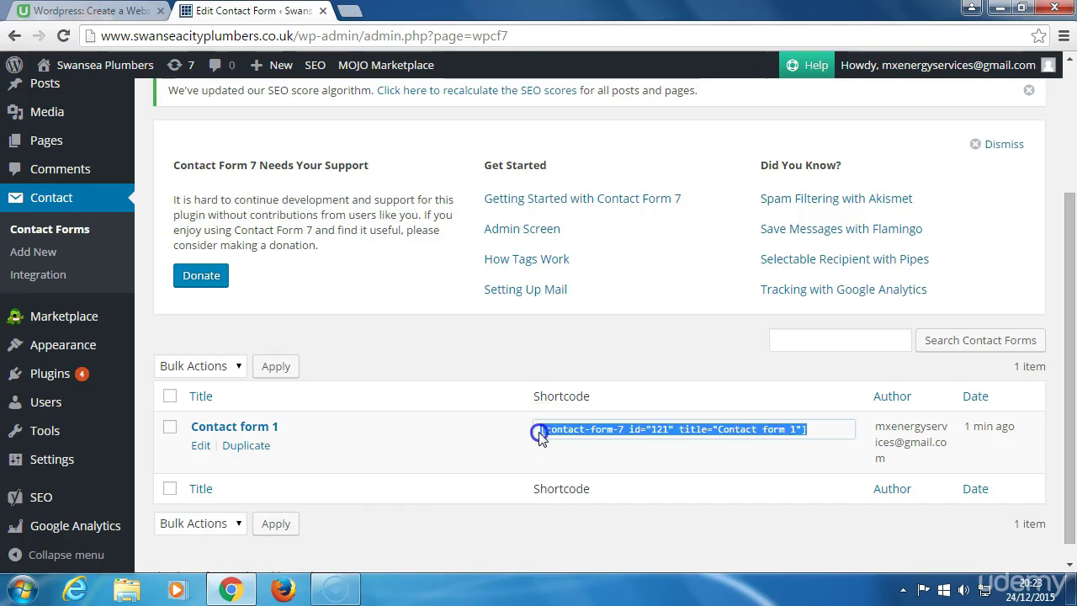
click(540, 438)
right_click(540, 438)
click(561, 443)
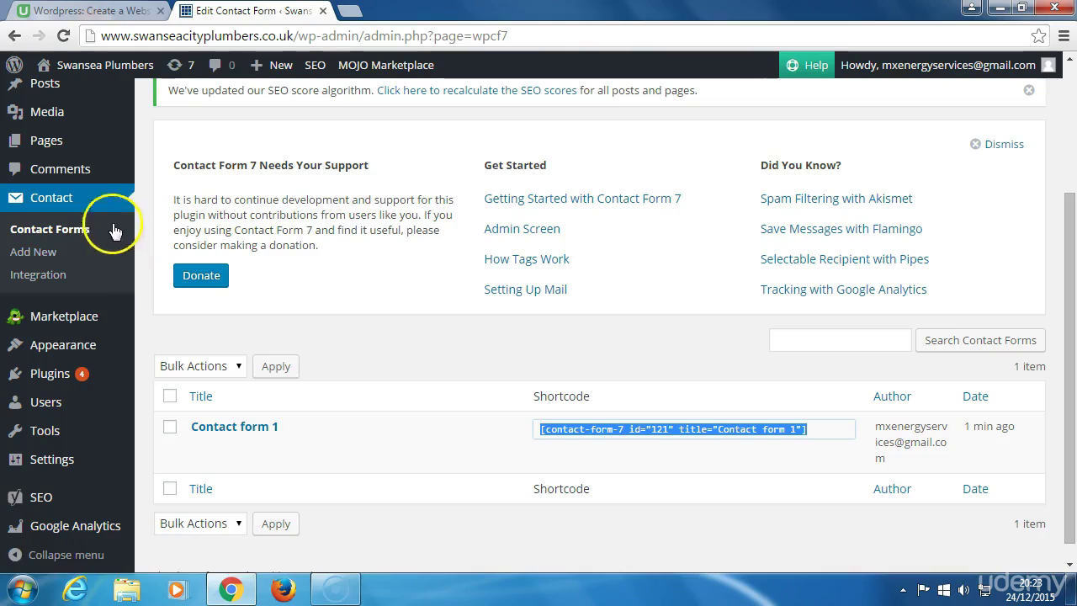
Open the Contact Us page for editing from the list of all pages
mouse_move(53, 139)
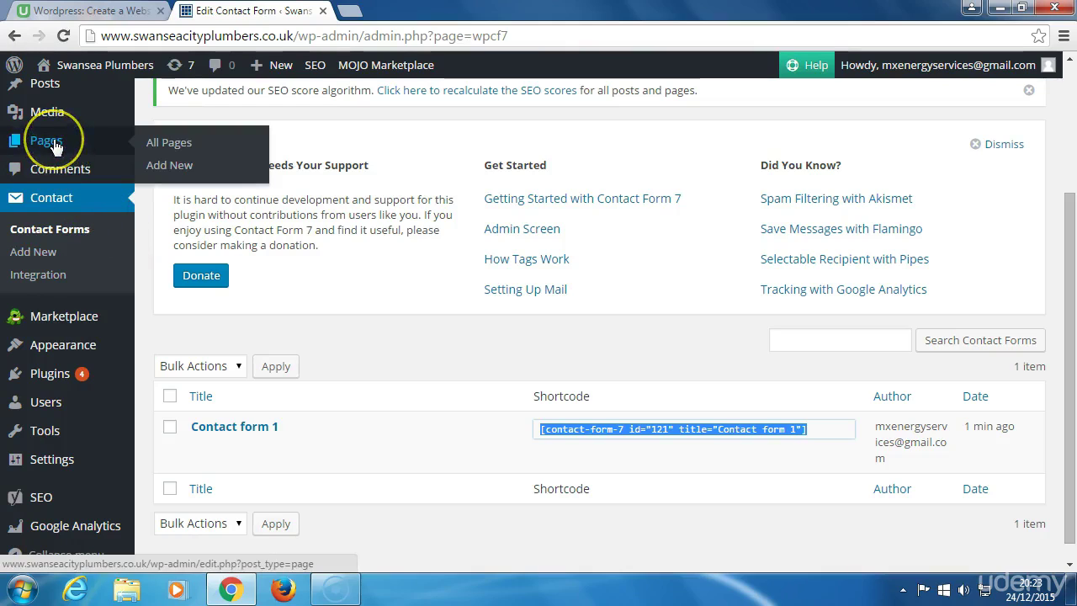
click(154, 145)
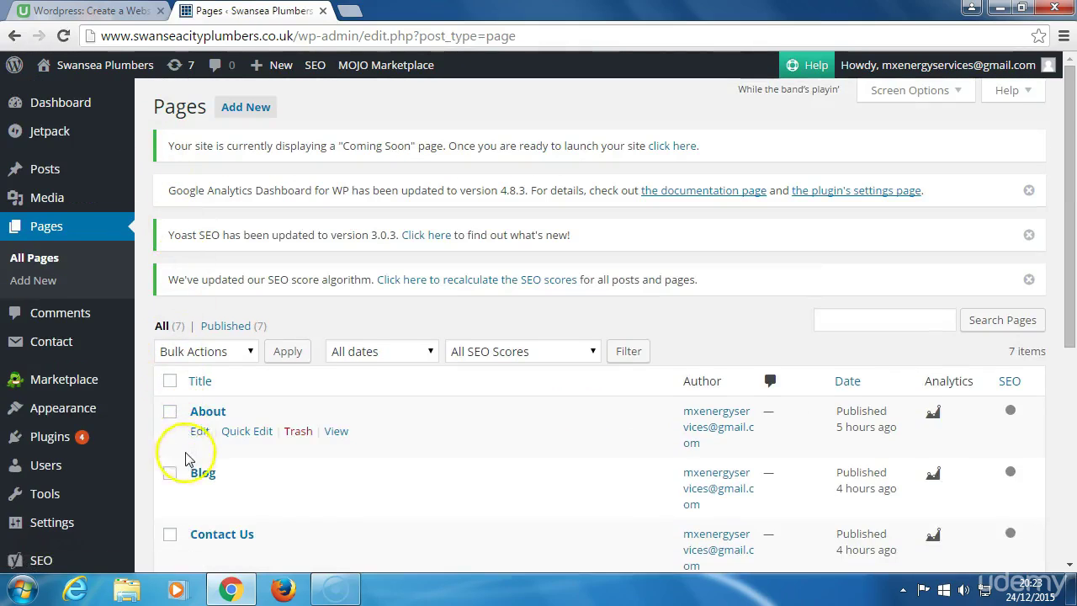
scroll(204, 503, down, 1)
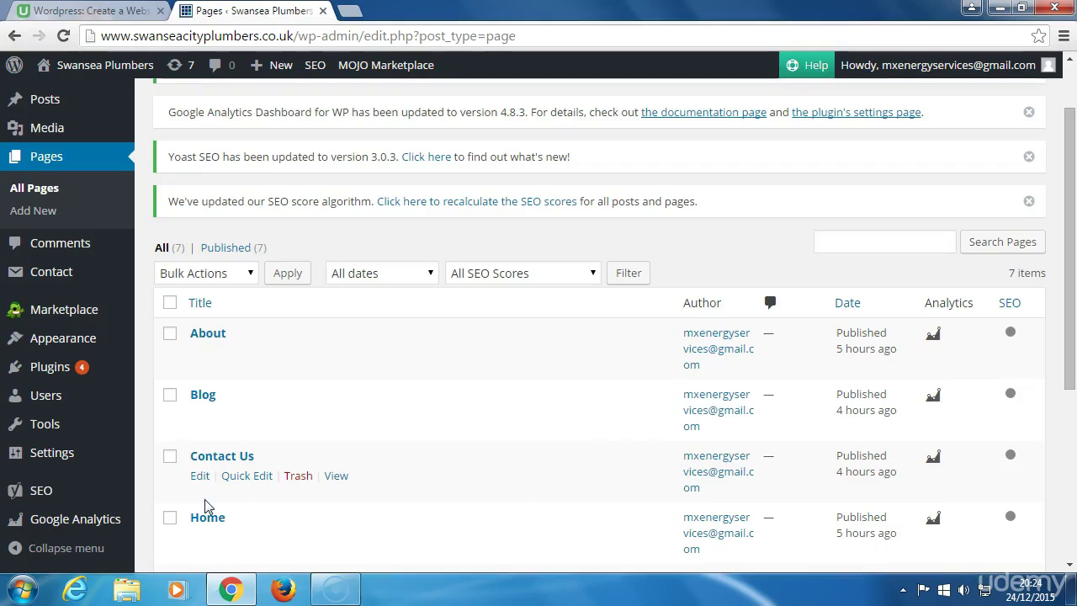
click(199, 476)
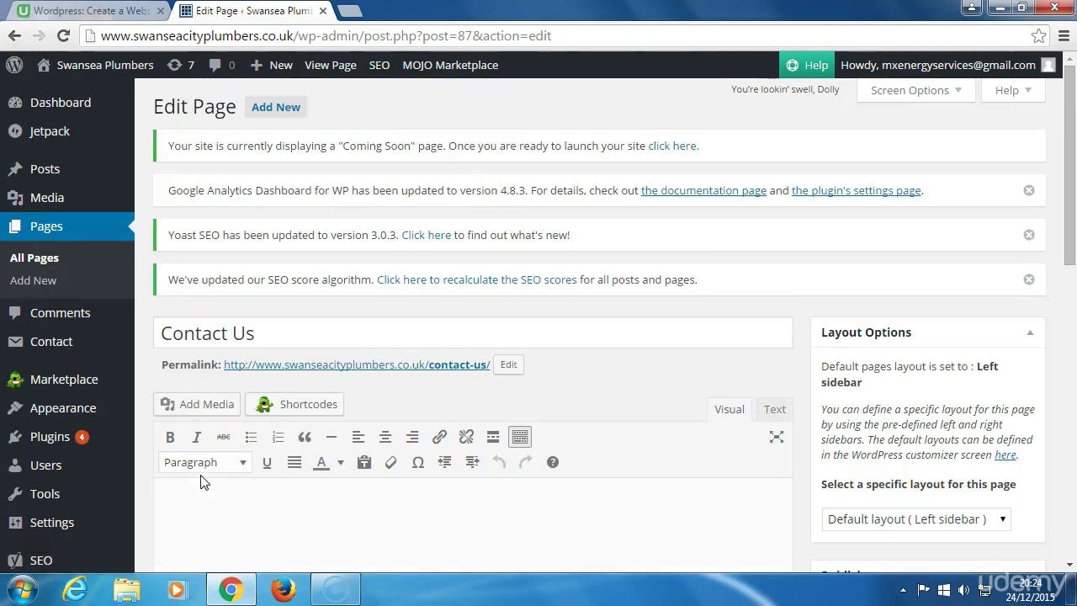
Paste the Contact form 1 shortcode into the body of the Contact Us page and update the page
scroll(205, 488, down, 1)
click(226, 426)
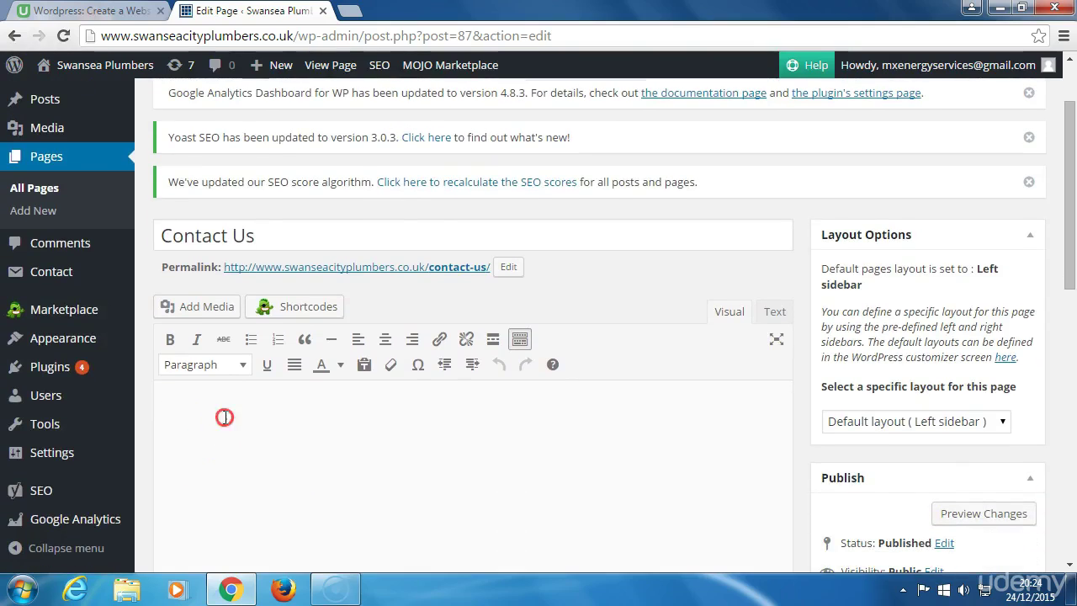
right_click(224, 418)
click(265, 288)
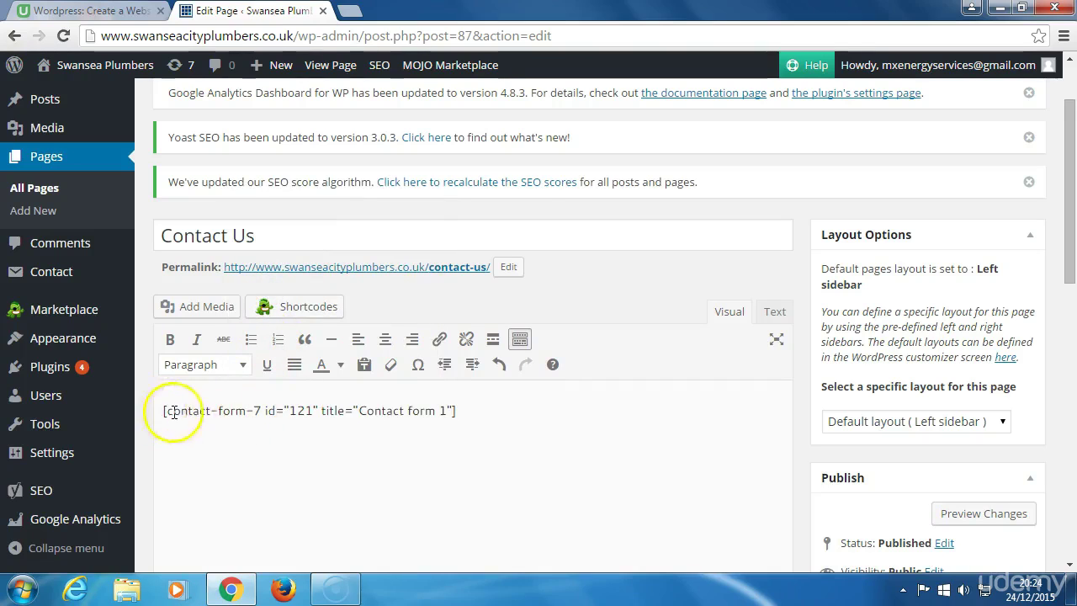
scroll(459, 424, down, 2)
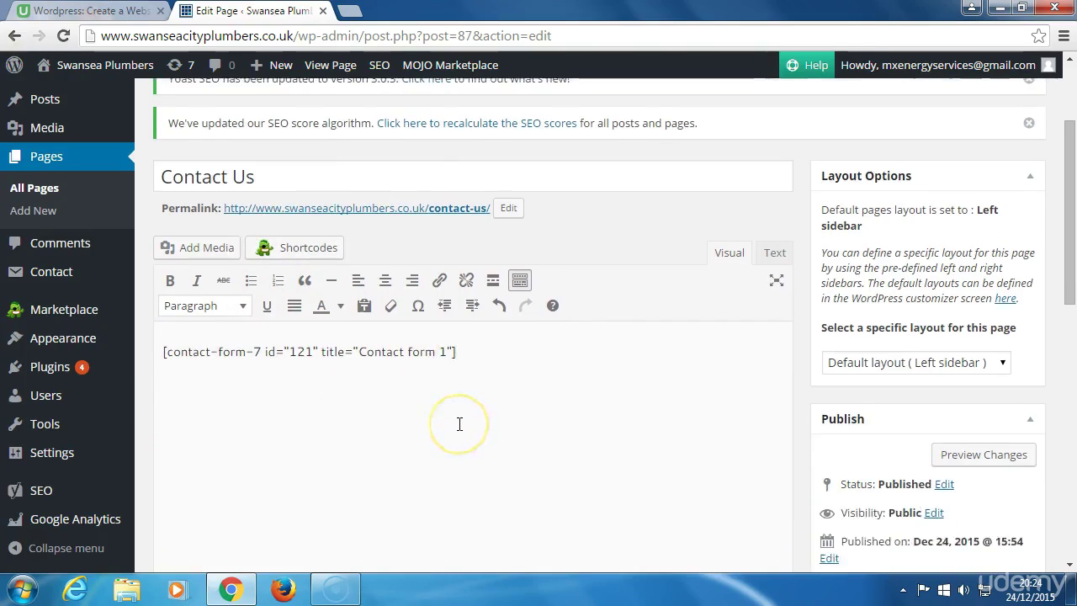
scroll(459, 424, down, 4)
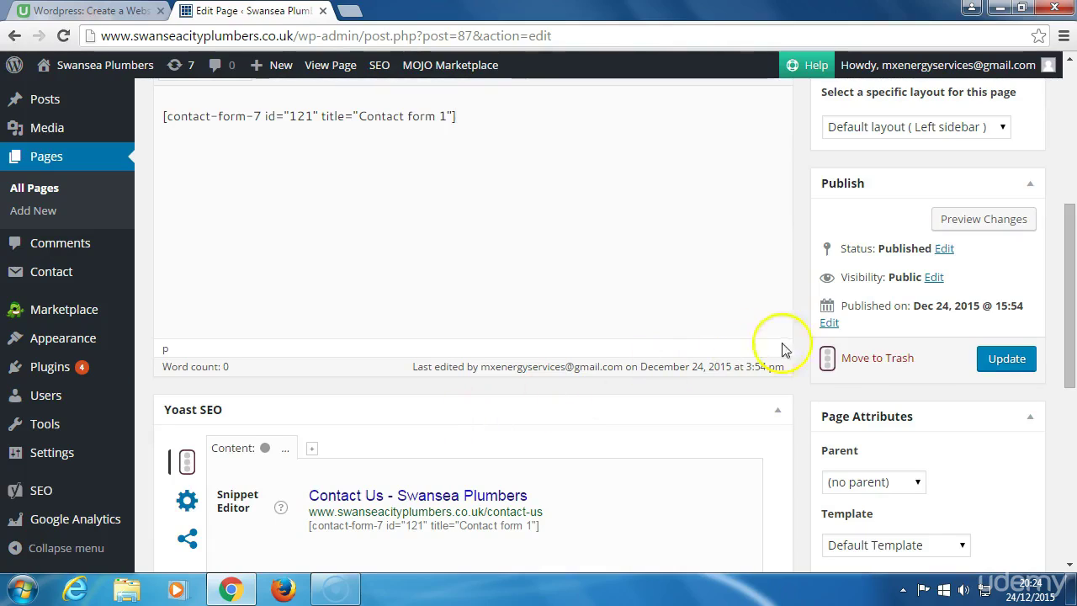
click(1000, 359)
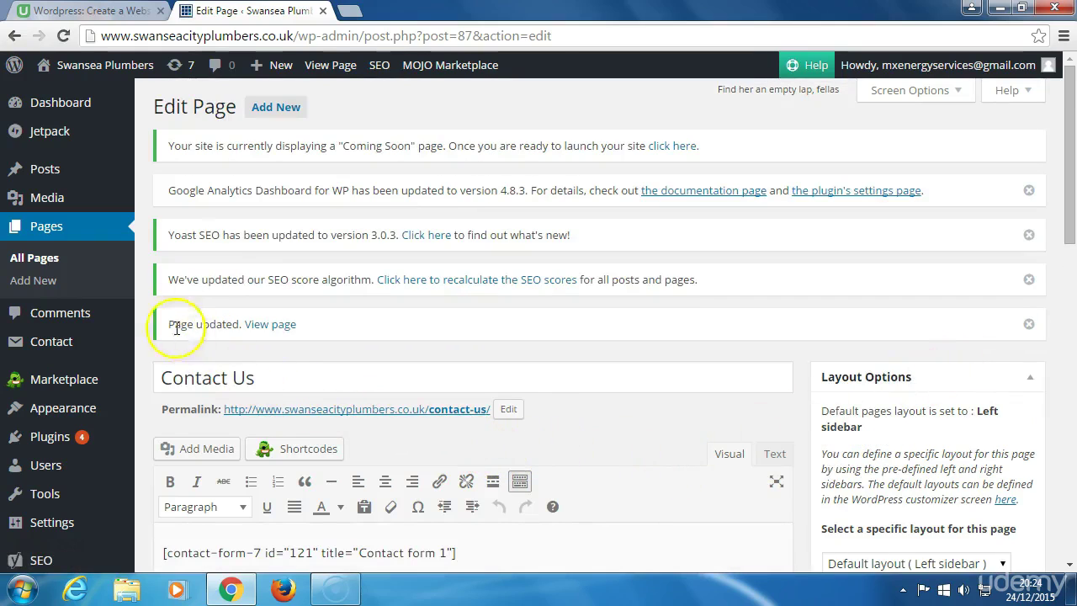
Visit the live site and examine the contact form on its Contact Us page
mouse_move(82, 81)
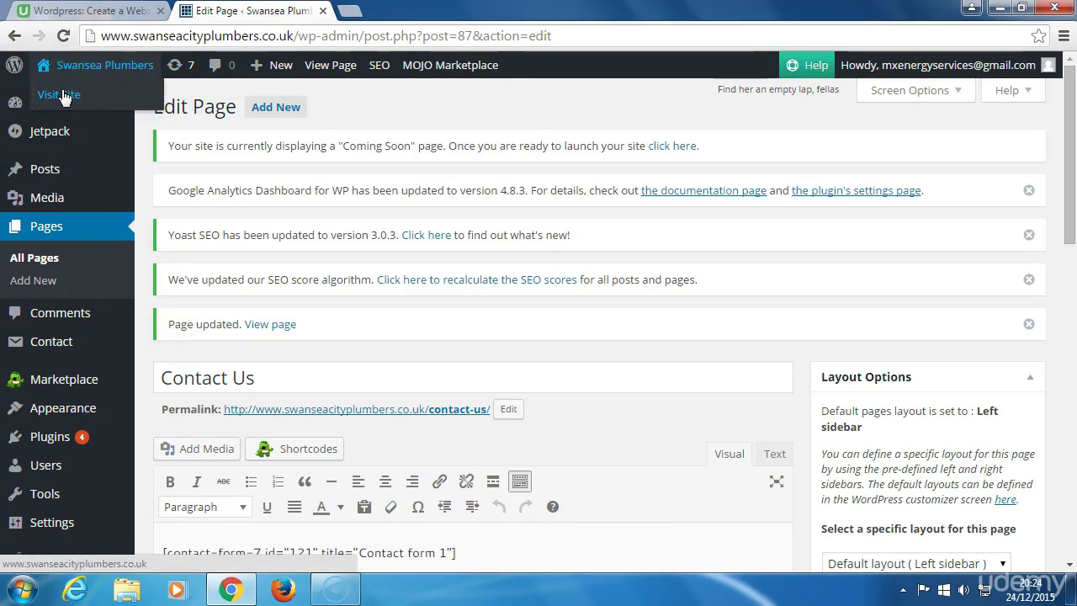
click(61, 95)
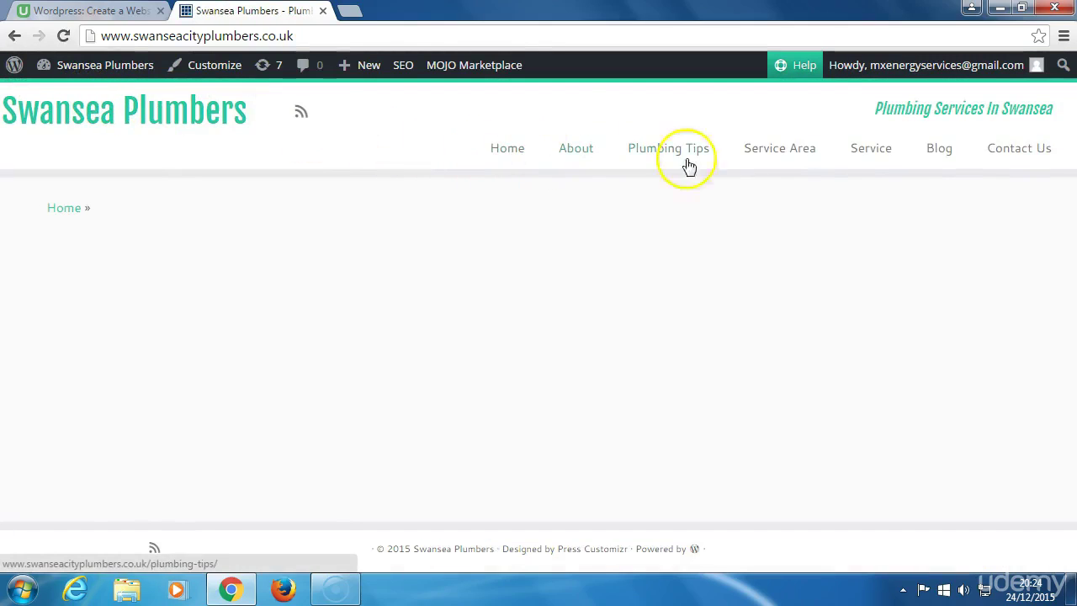
click(1025, 158)
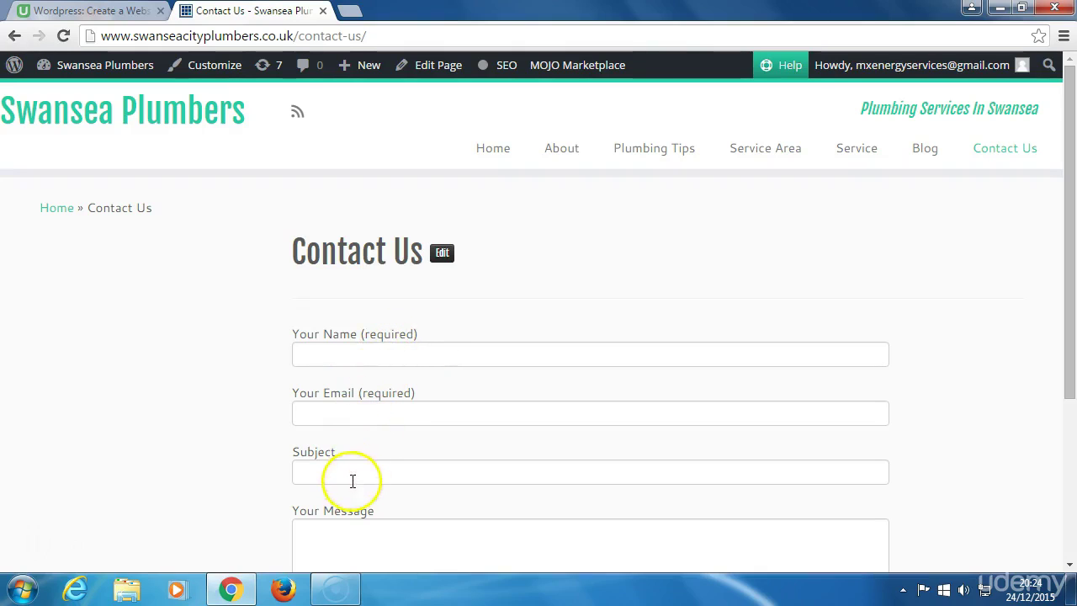
scroll(352, 492, down, 1)
scroll(352, 492, down, 3)
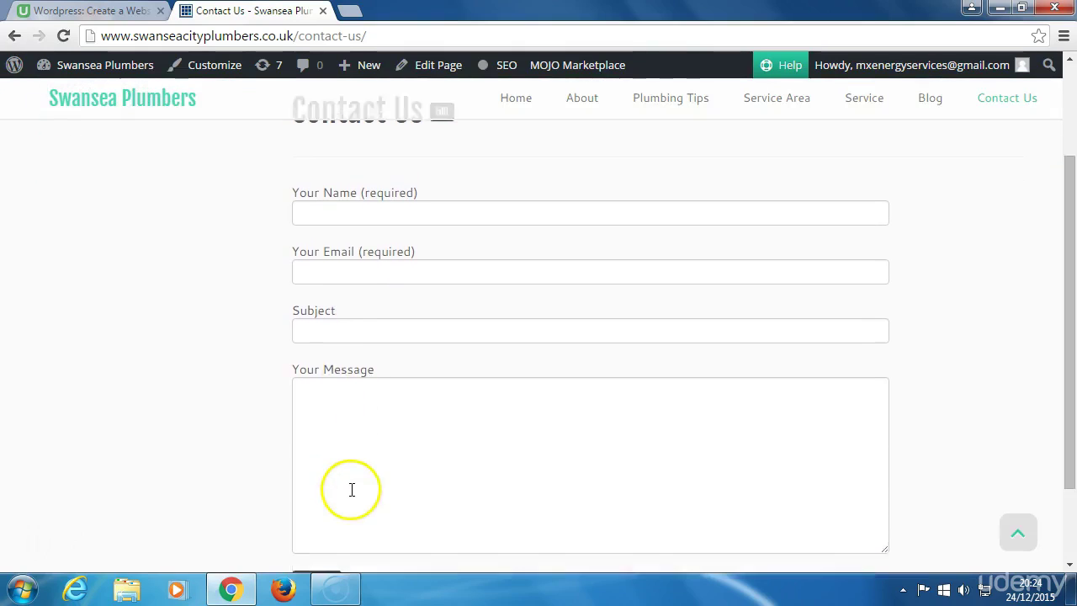
scroll(351, 497, up, 3)
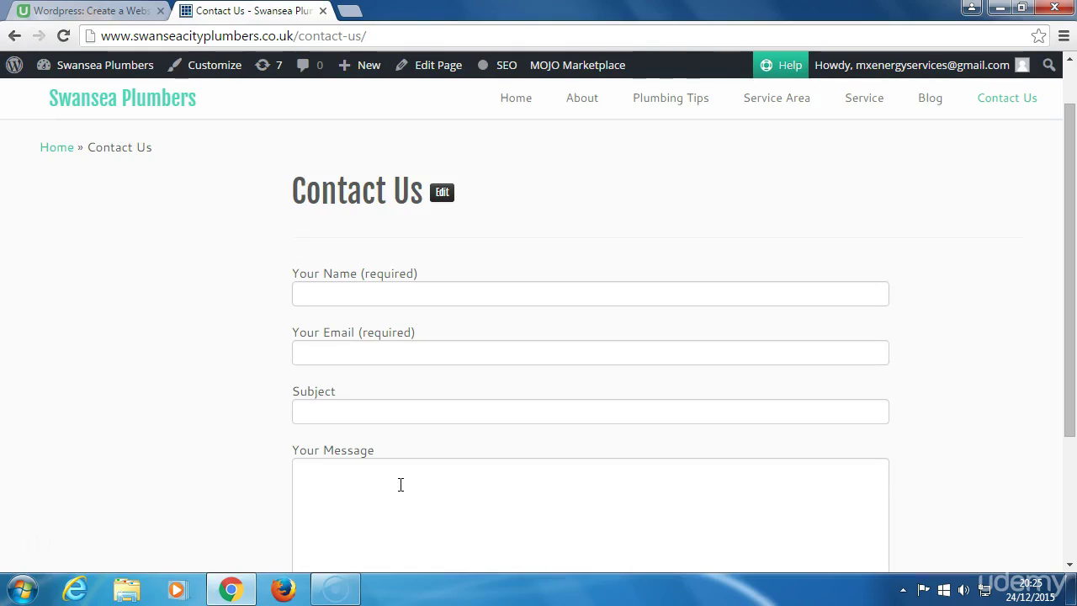
scroll(401, 484, down, 1)
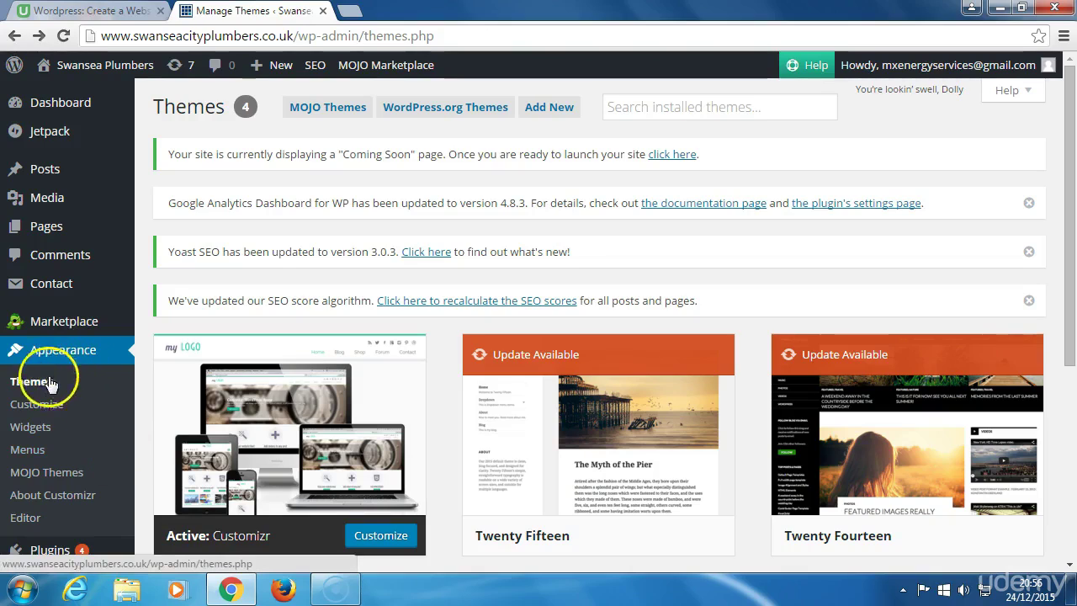
Open the Logo & Favicon options under the global settings of the Customizr theme customizer
click(34, 406)
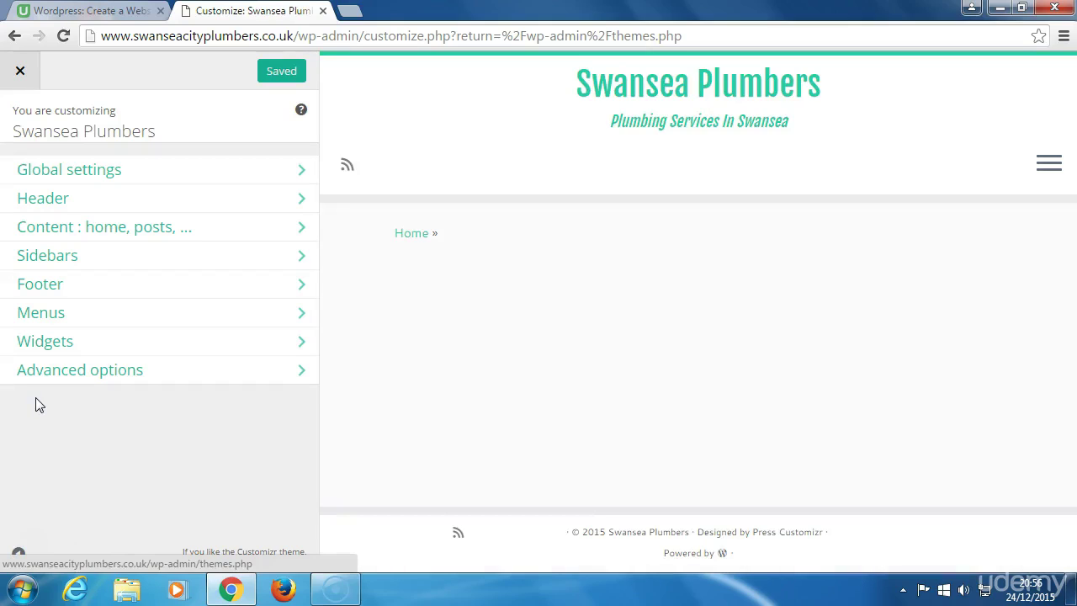
click(61, 177)
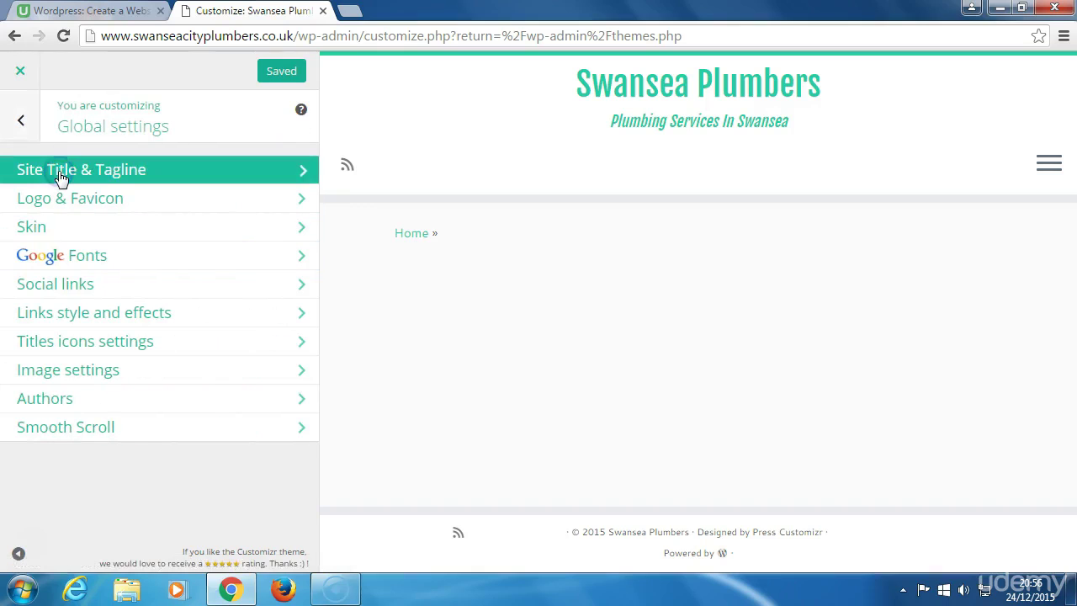
click(44, 201)
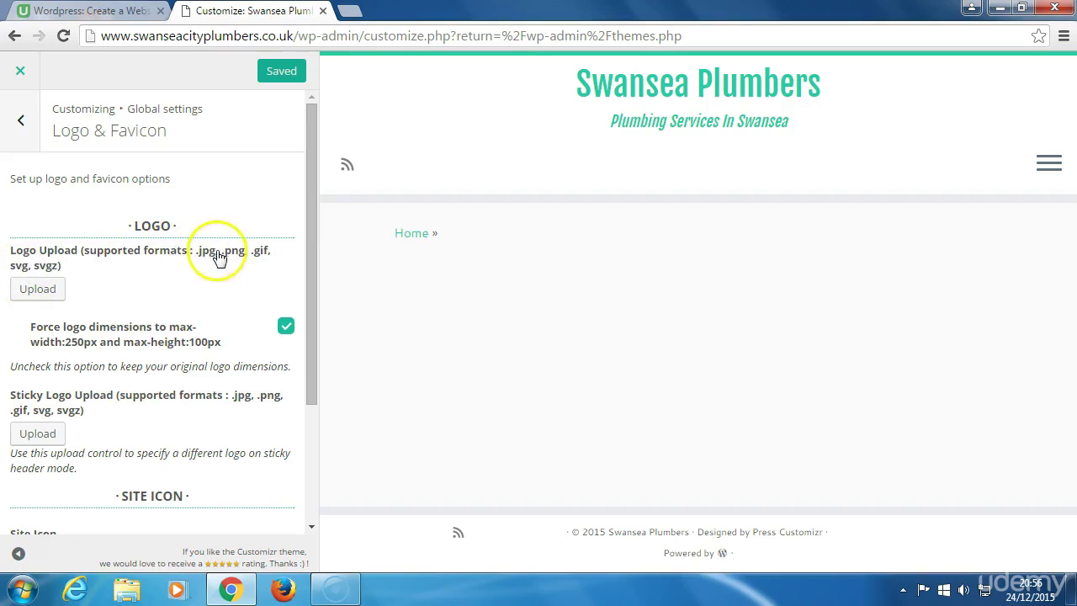
Upload the M_XPlumbers image as the site logo, save and publish the change, and close the customizer
click(28, 289)
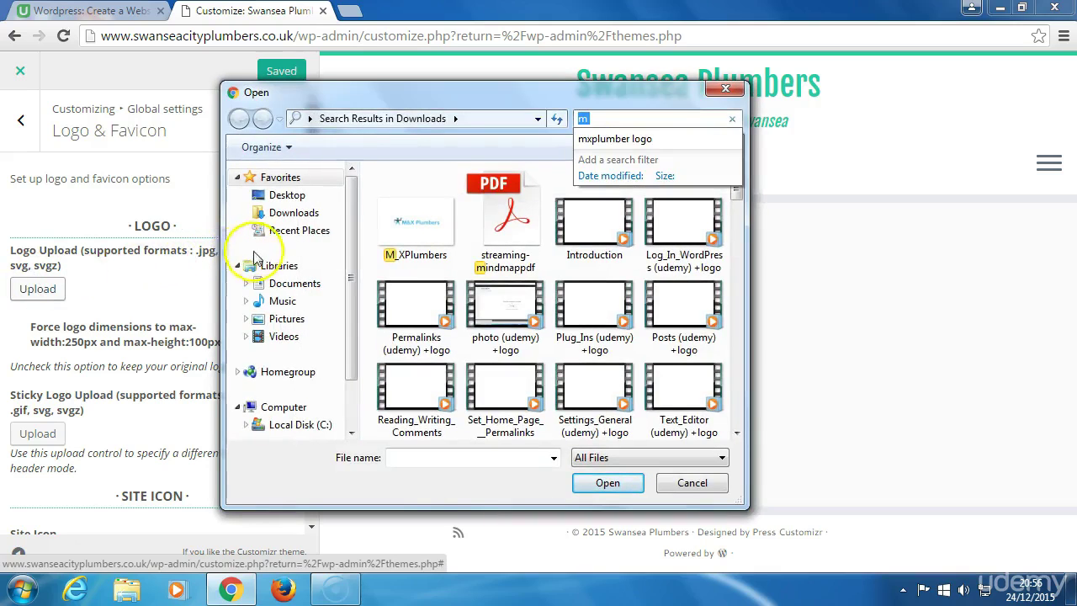
click(416, 217)
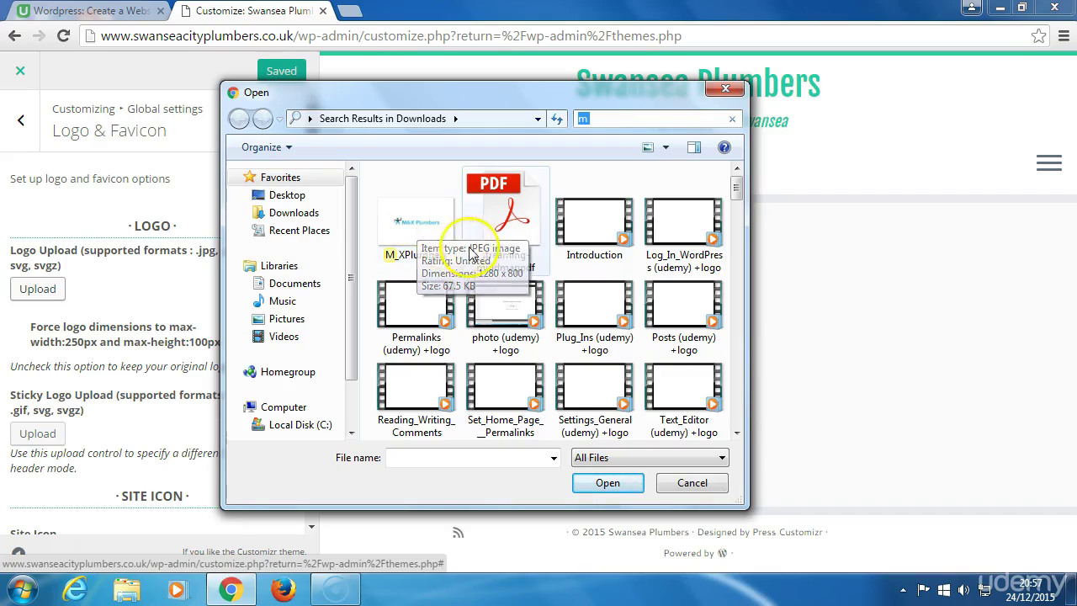
click(428, 241)
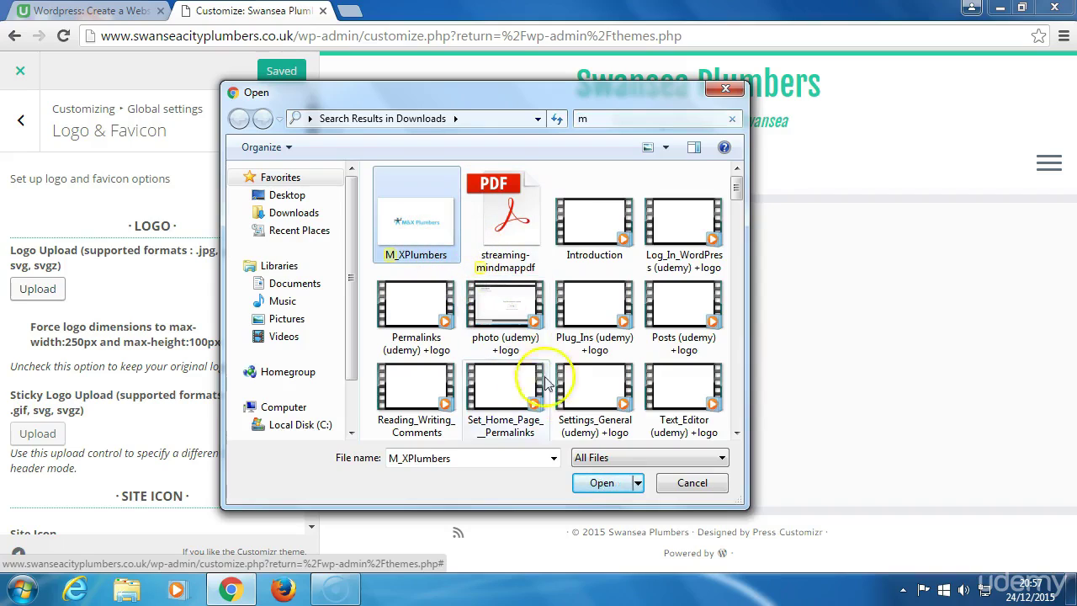
click(602, 484)
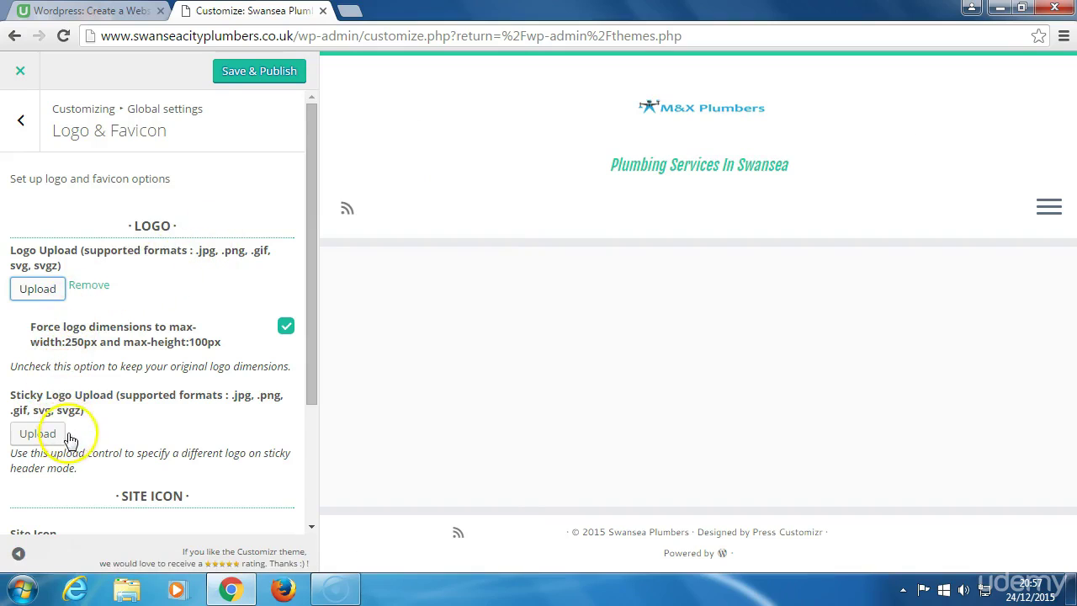
click(252, 74)
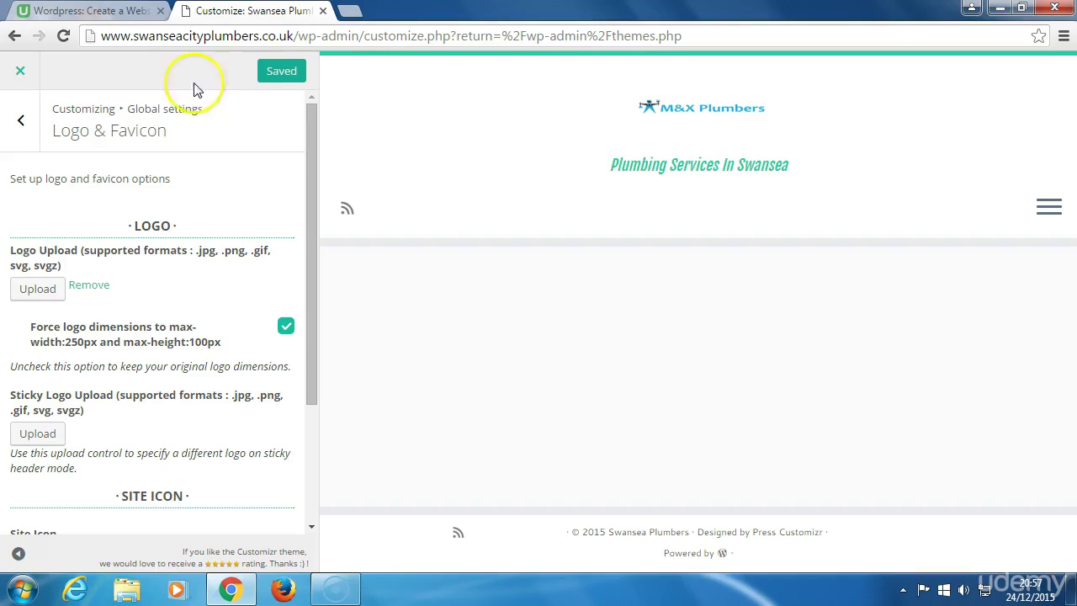
click(21, 73)
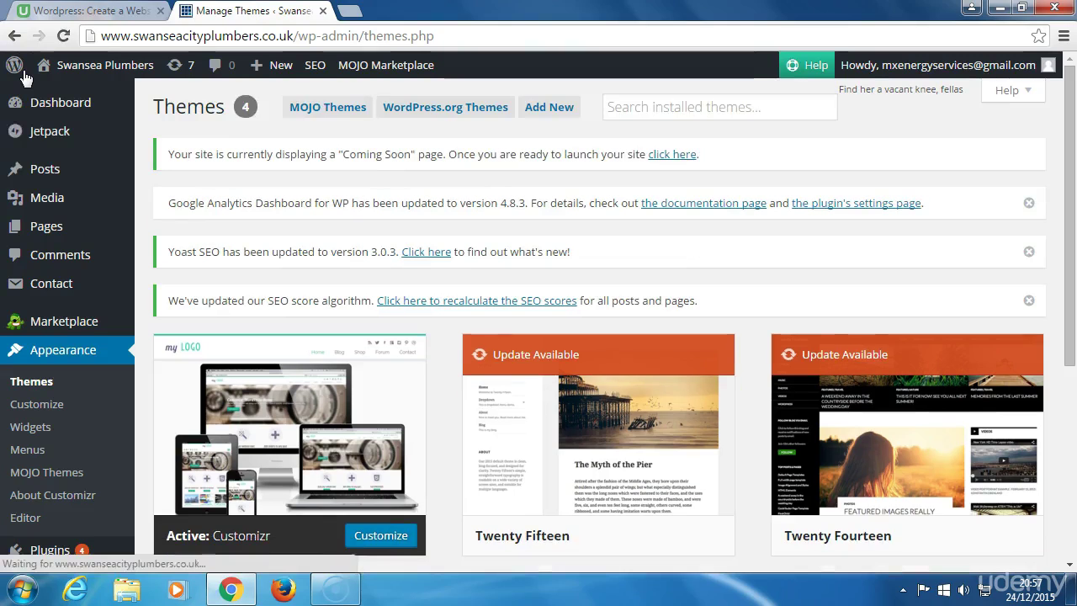
Visit the live site and check the header logo across the About, Plumbing Tips, Service Area, Service, Blog and Contact Us pages
mouse_move(68, 82)
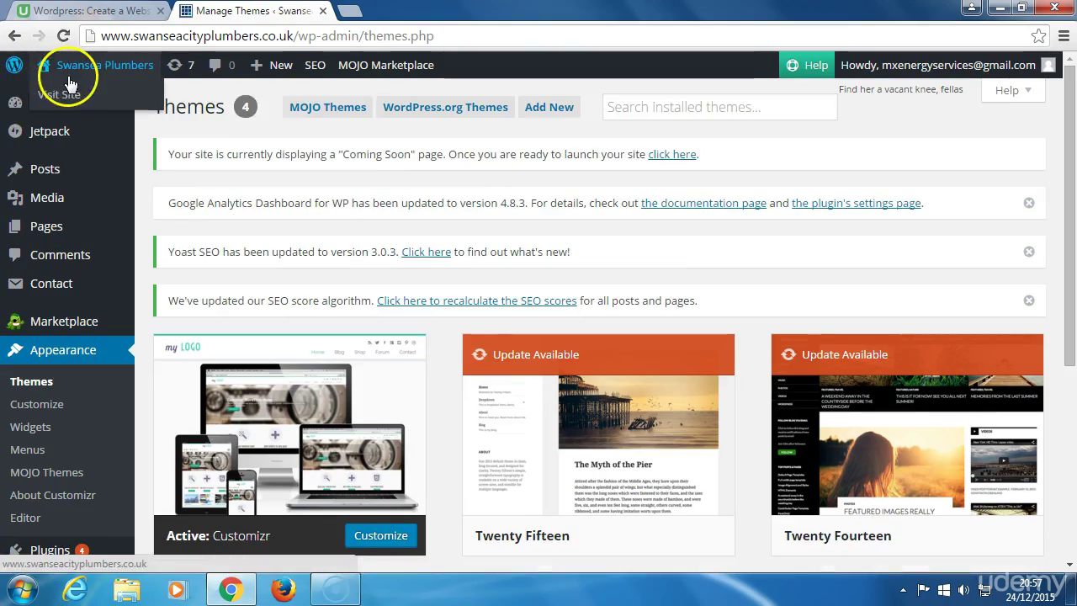
click(62, 97)
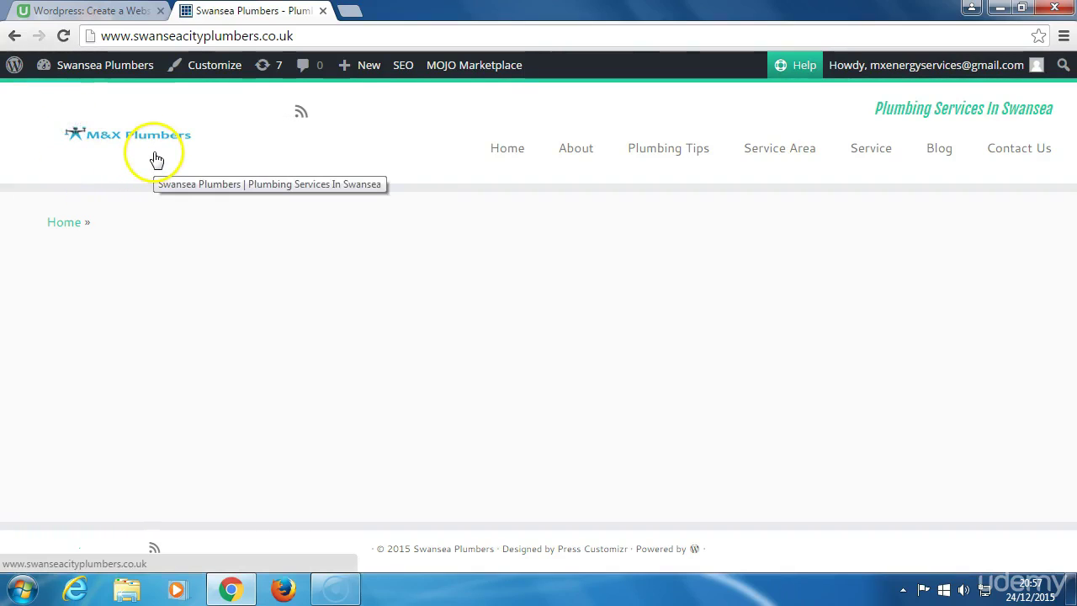
click(577, 160)
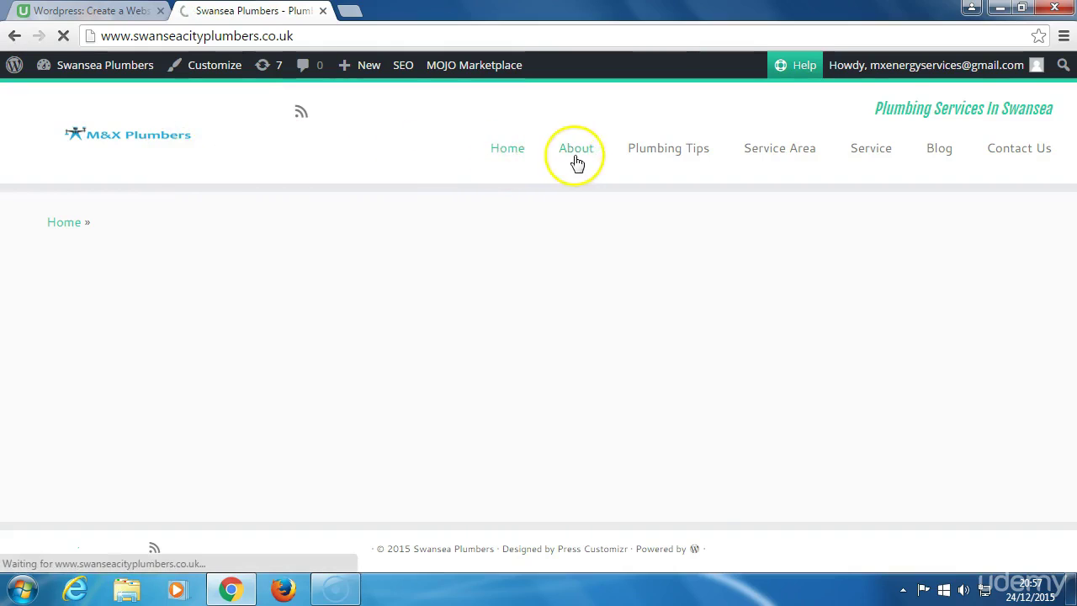
click(658, 150)
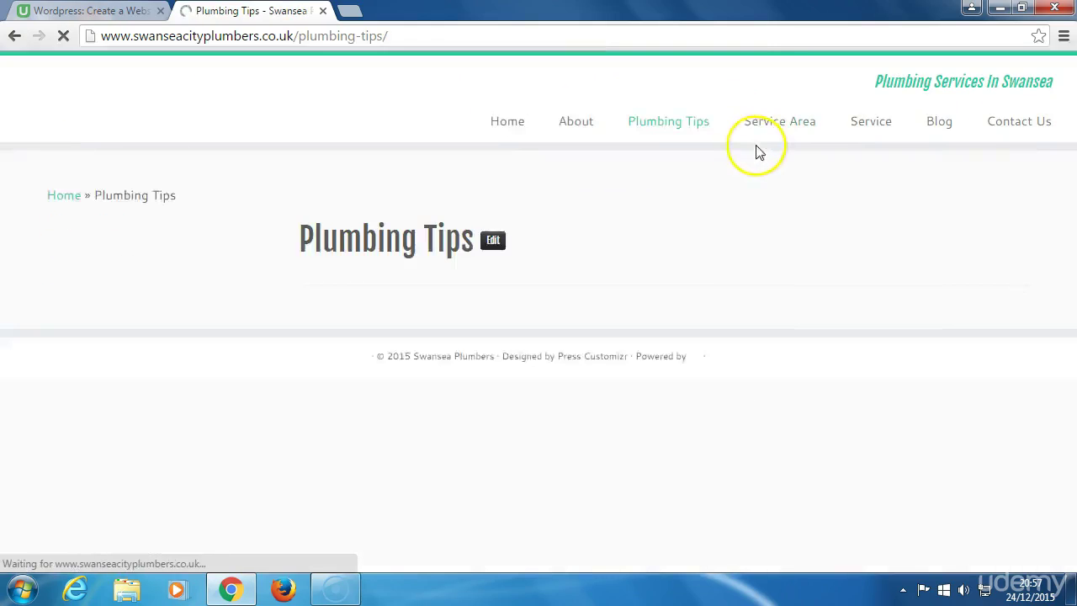
click(812, 159)
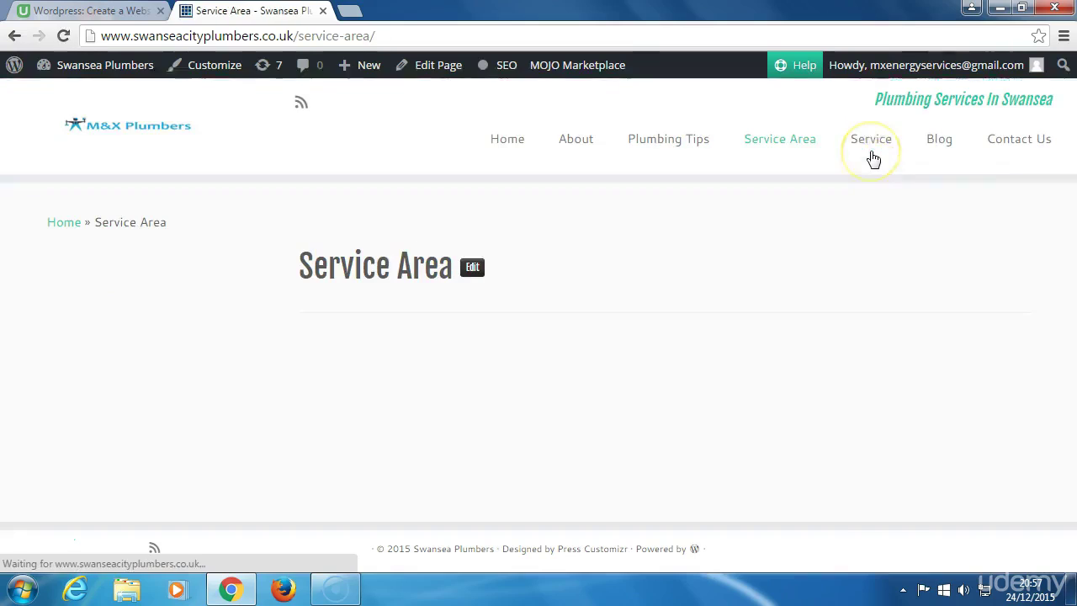
click(879, 160)
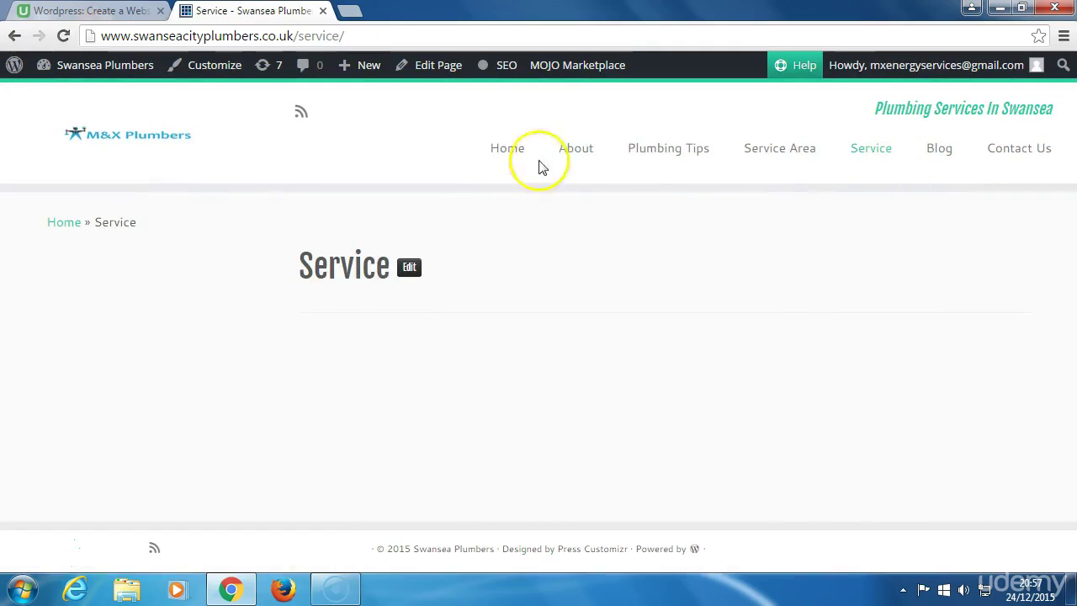
click(935, 150)
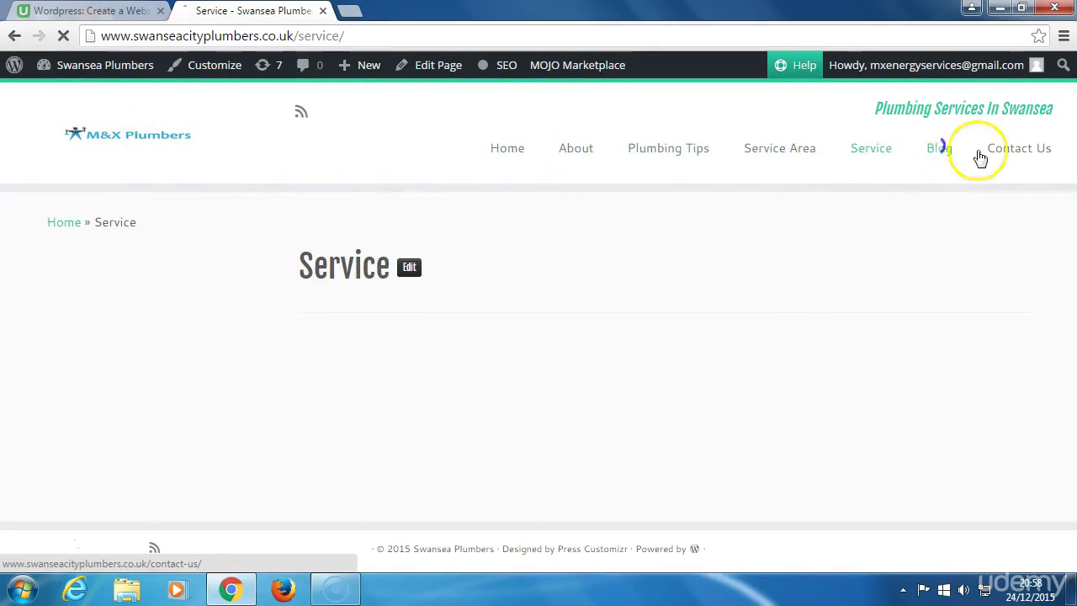
click(1016, 154)
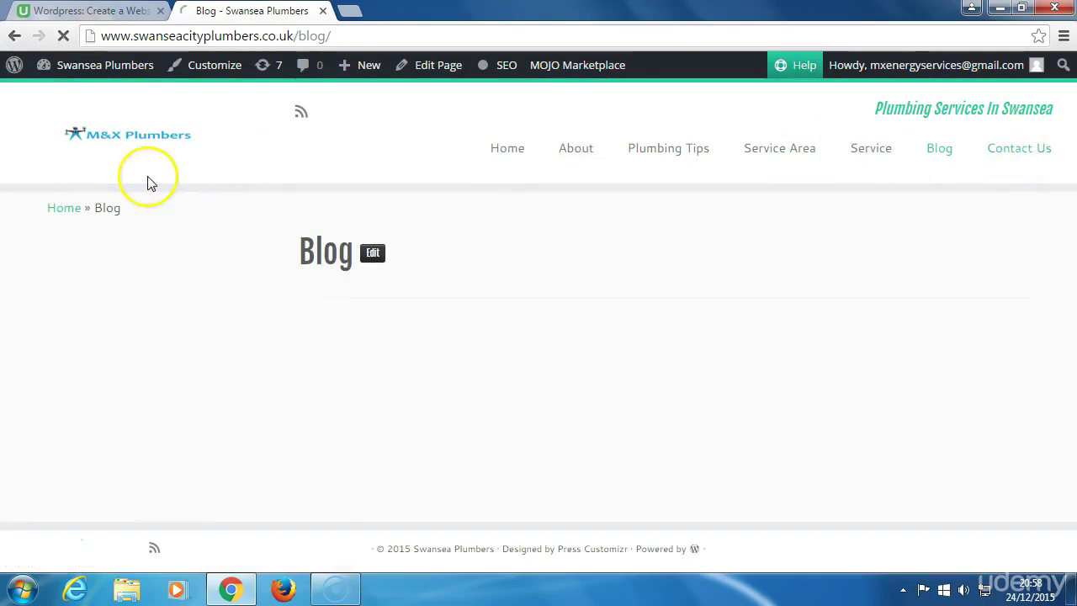